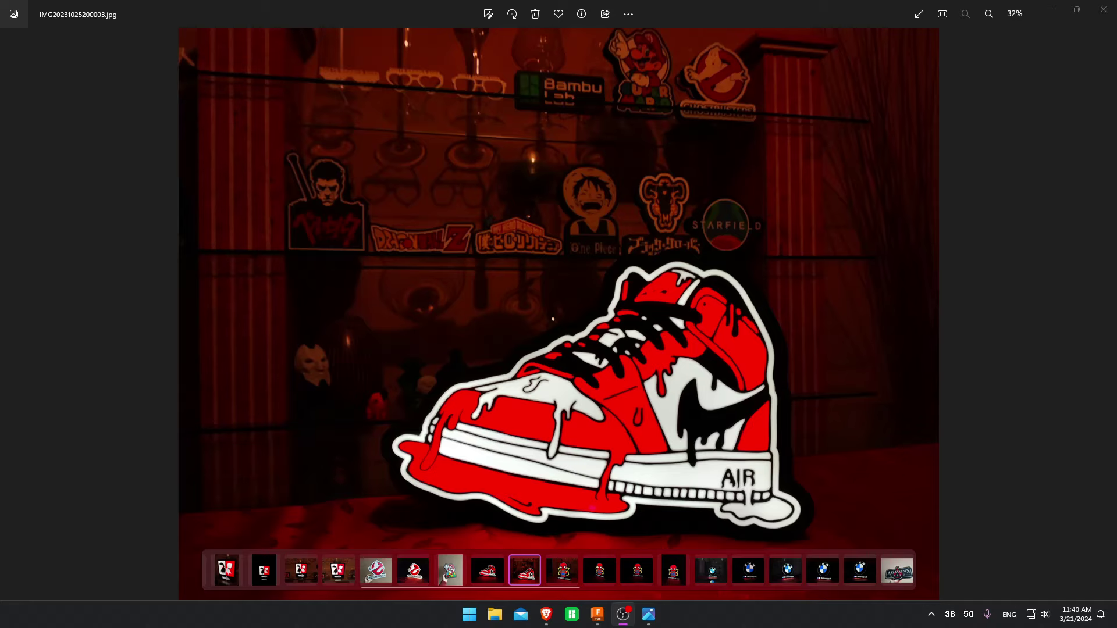
Bring up the MakerWorld creator profile and scroll through its lightbox lamp uploads and back
key("super+d")
mouse_move(546, 614)
left_click(493, 569)
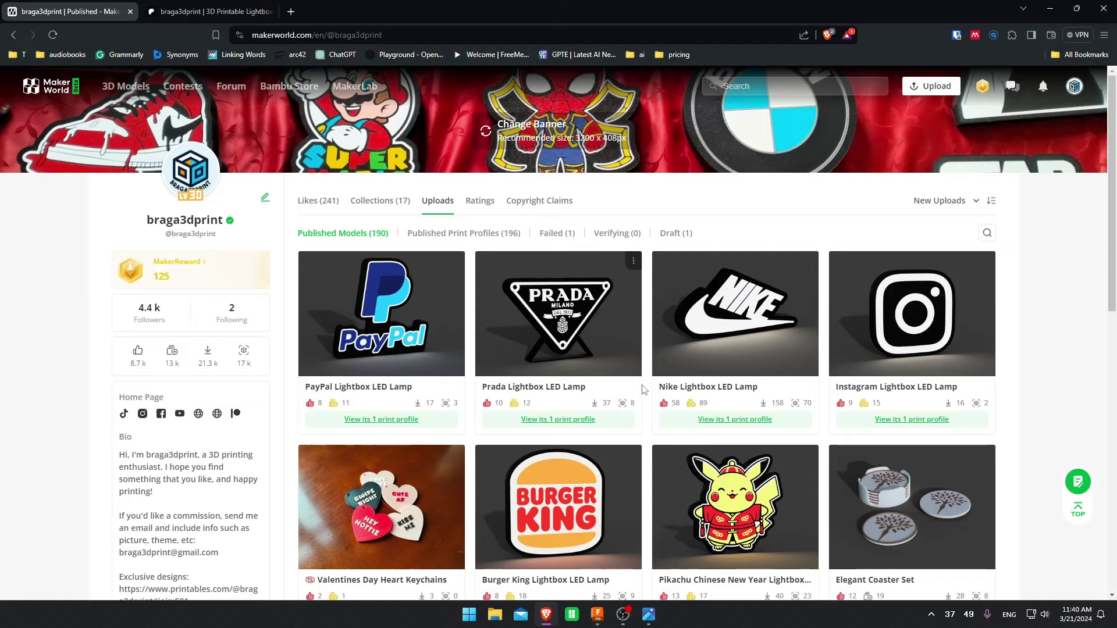
scroll(640, 378, "down", 13)
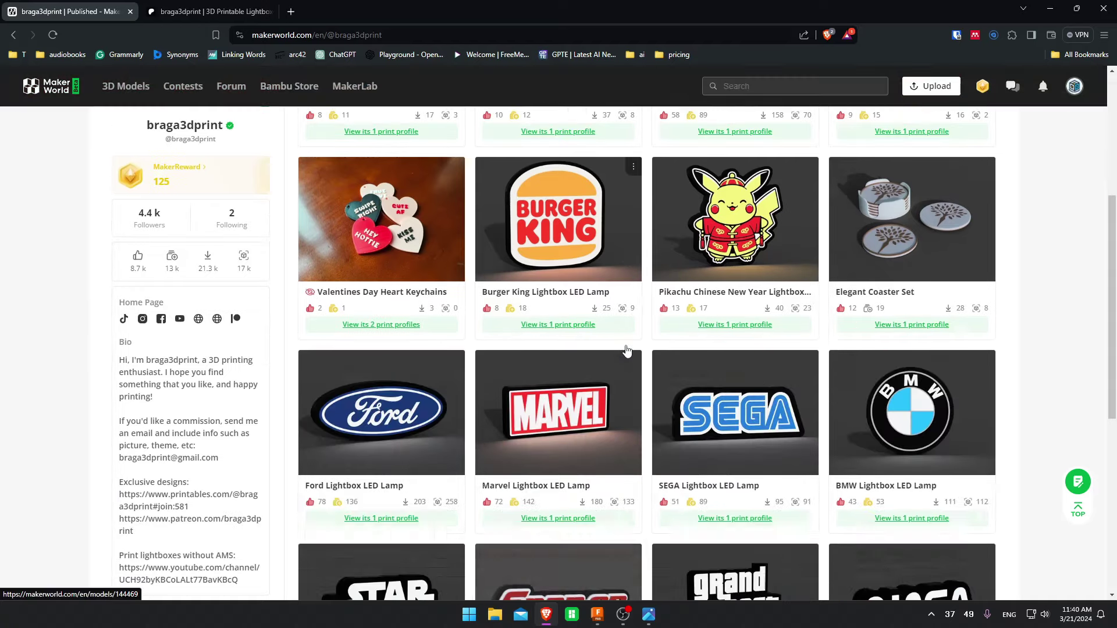
scroll(627, 351, "down", 15)
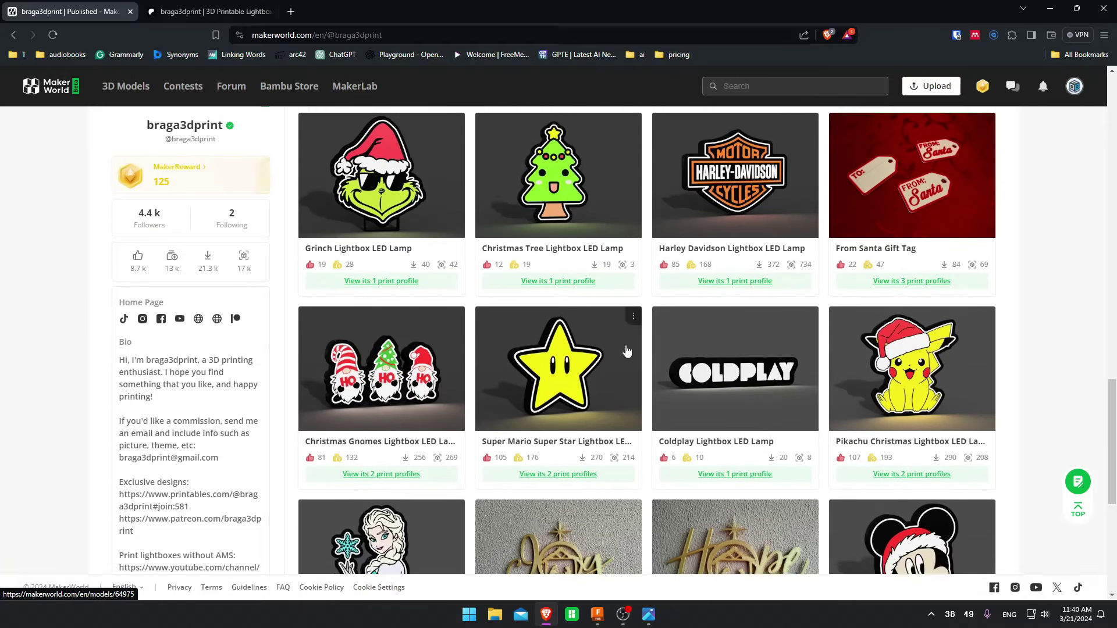
scroll(627, 351, "down", 12)
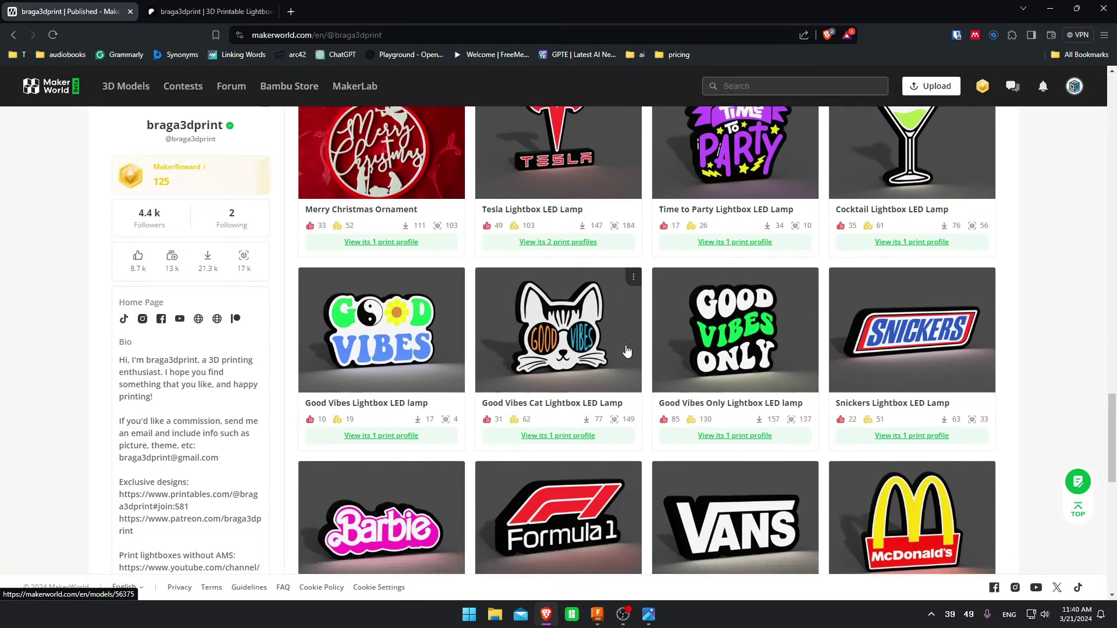
scroll(626, 351, "down", 20)
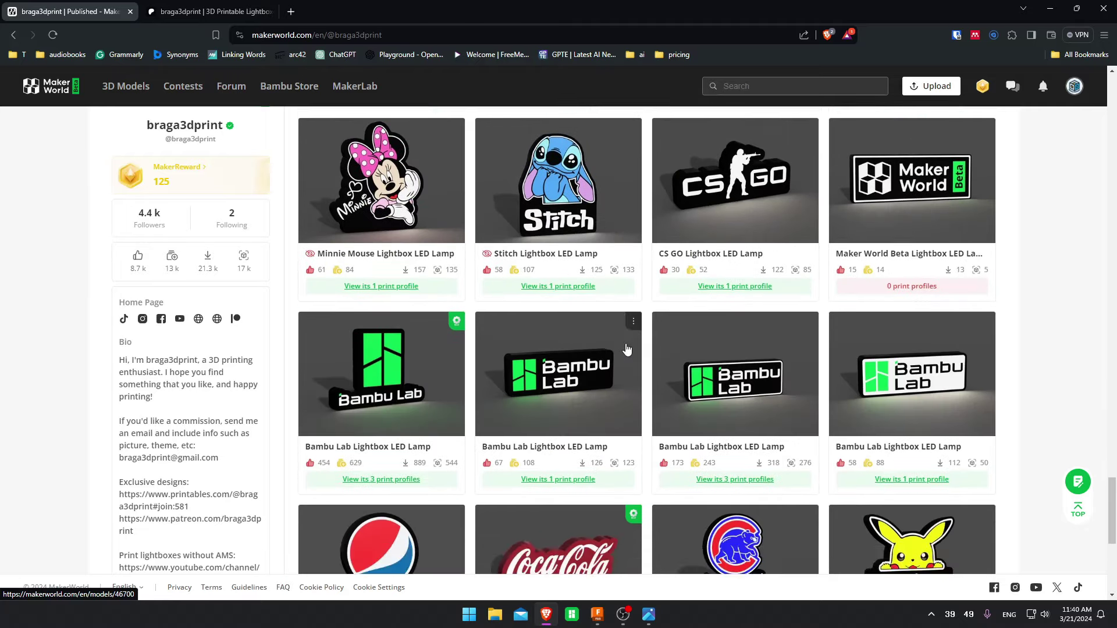
scroll(627, 351, "up", 20)
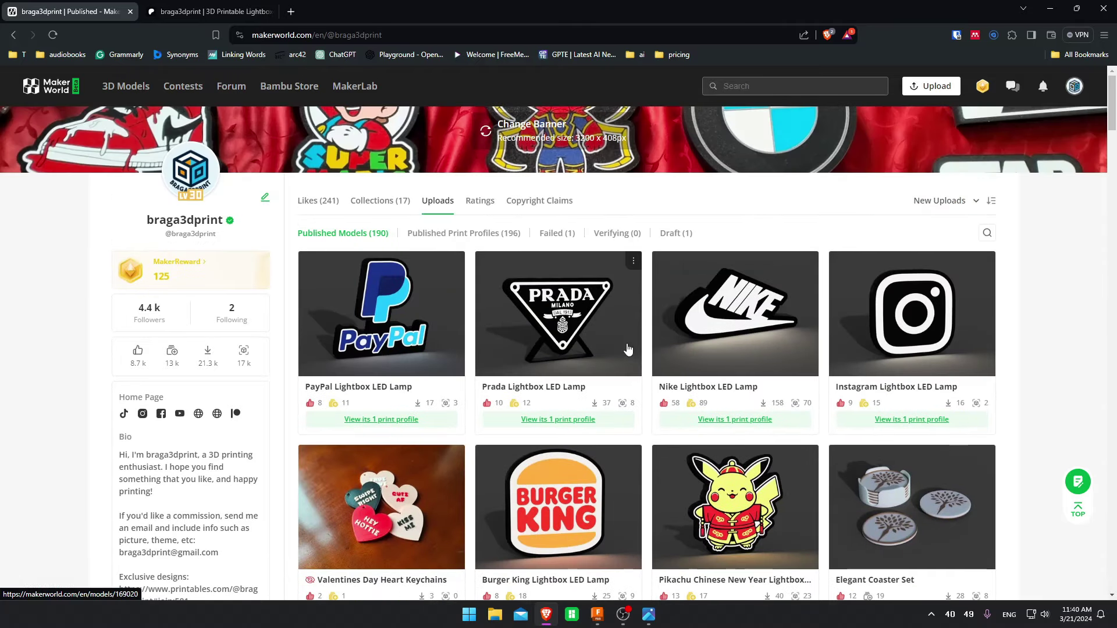
Switch to the creator's Patreon page and look over its banner
left_click(192, 11)
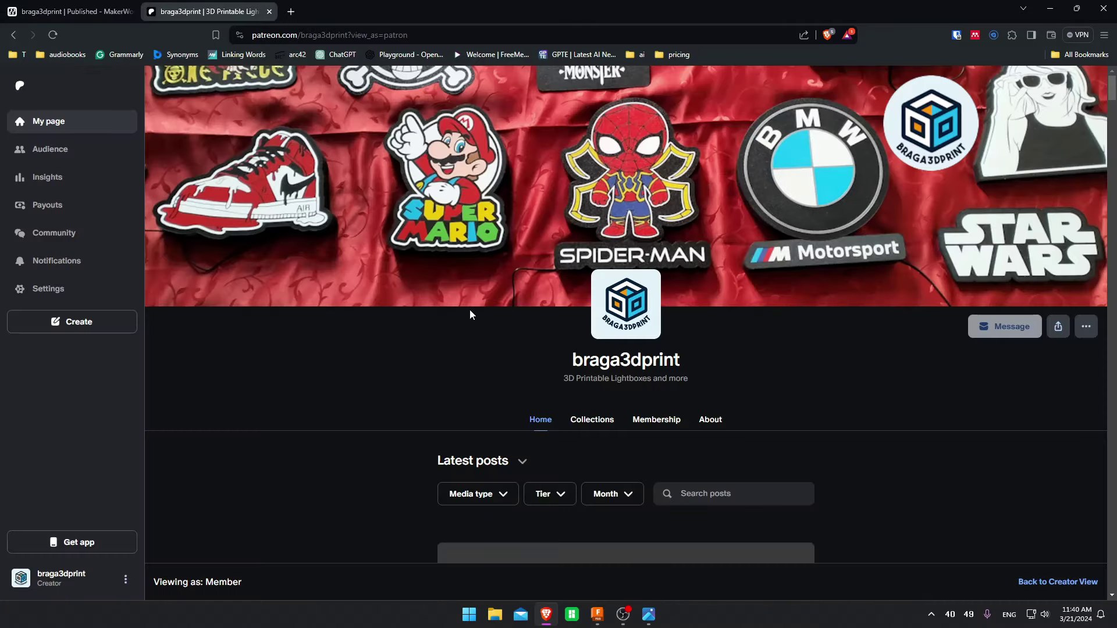
scroll(512, 359, "down", 20)
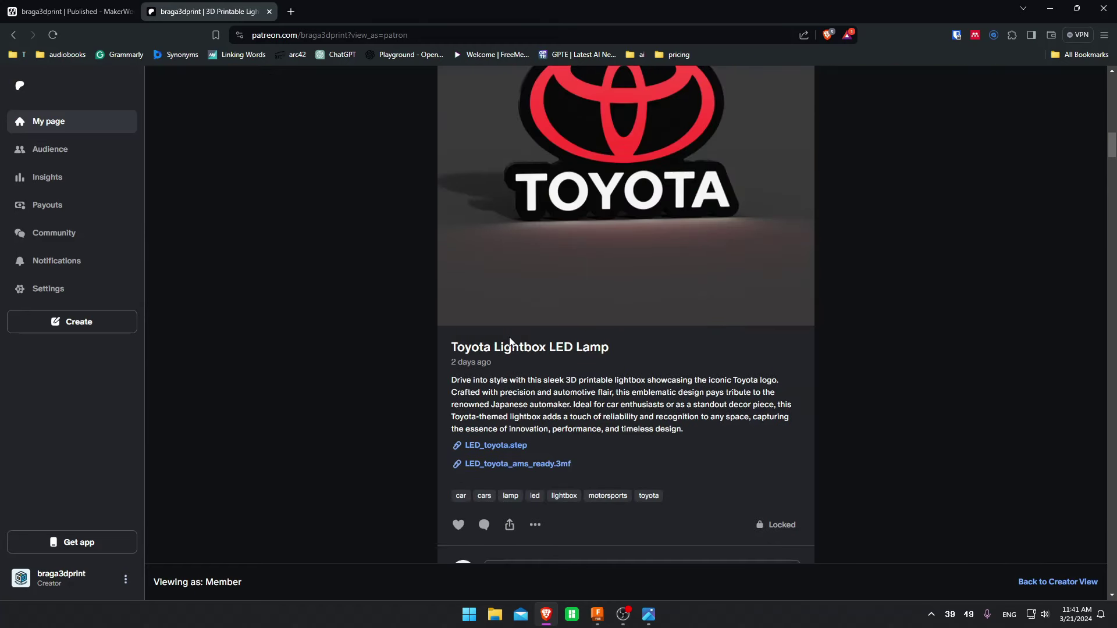
scroll(510, 341, "up", 8)
scroll(510, 341, "up", 10)
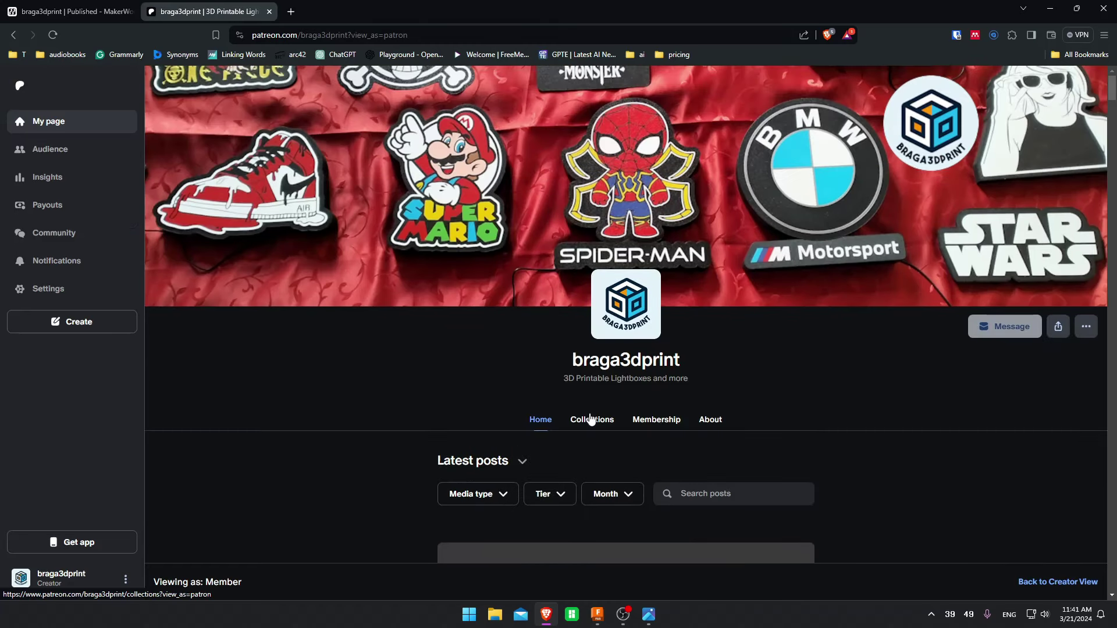
Browse through the creator's Collections list on Patreon
left_click(591, 419)
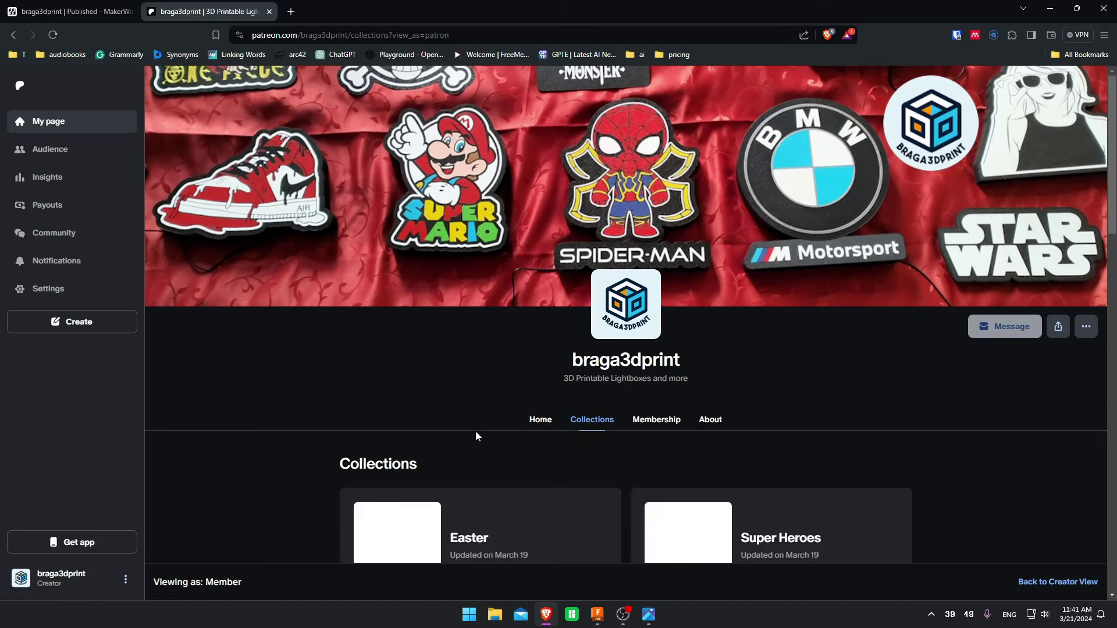
scroll(475, 436, "down", 6)
scroll(497, 417, "down", 6)
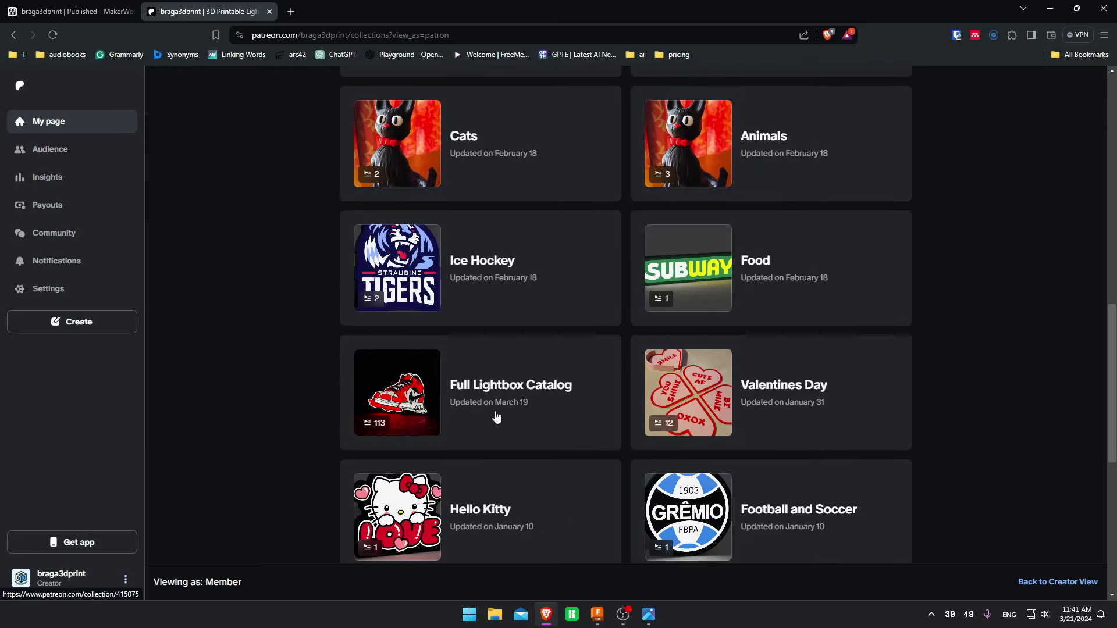
scroll(495, 416, "down", 2)
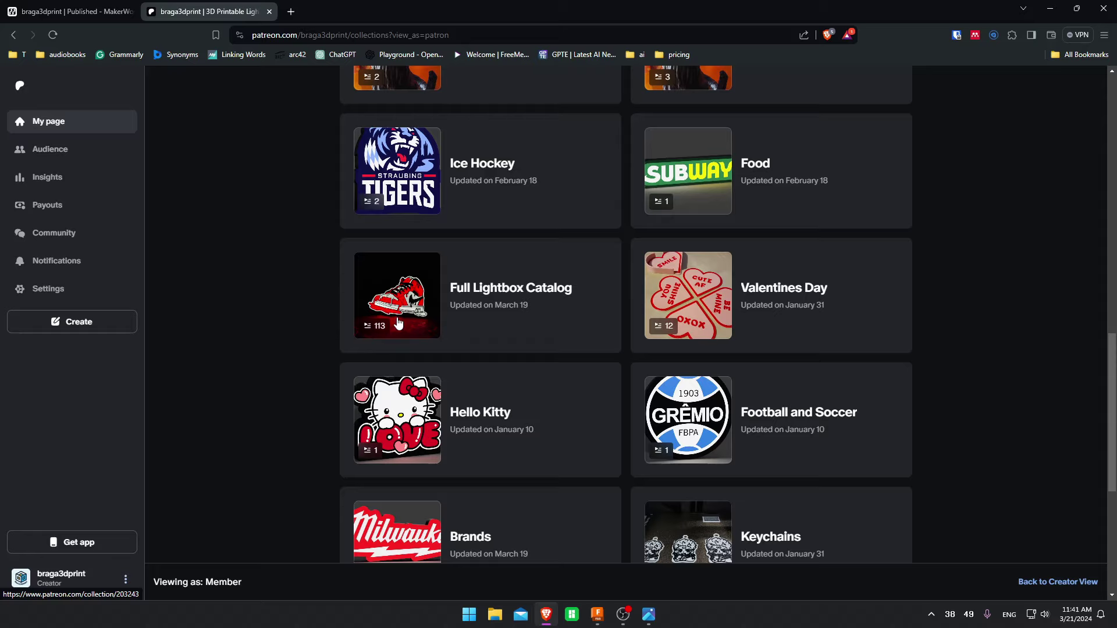
scroll(366, 319, "down", 6)
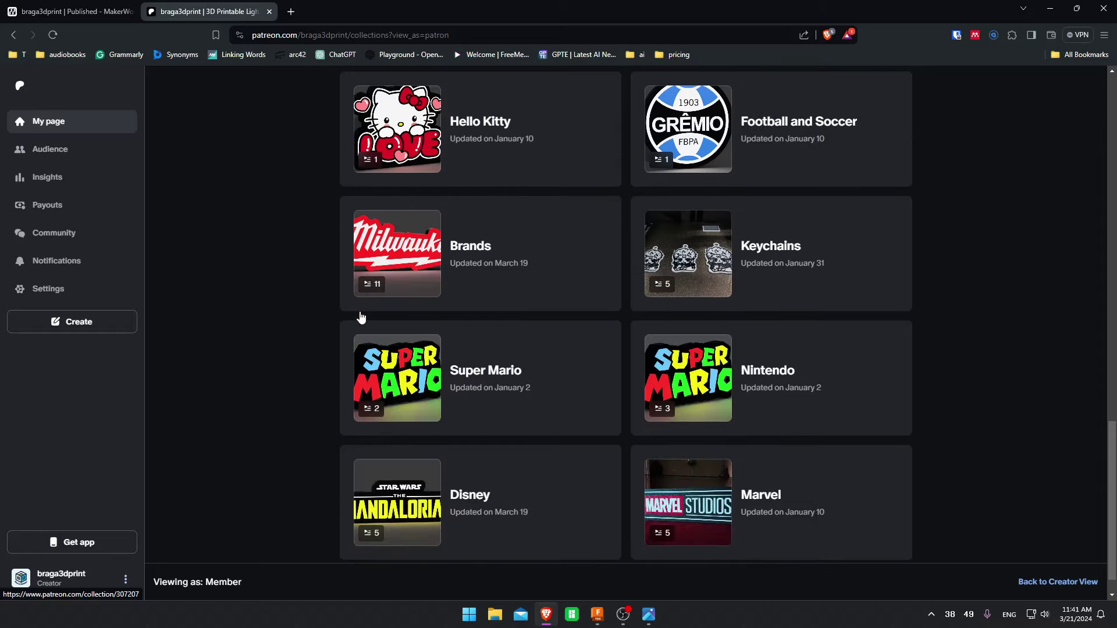
scroll(509, 381, "down", 7)
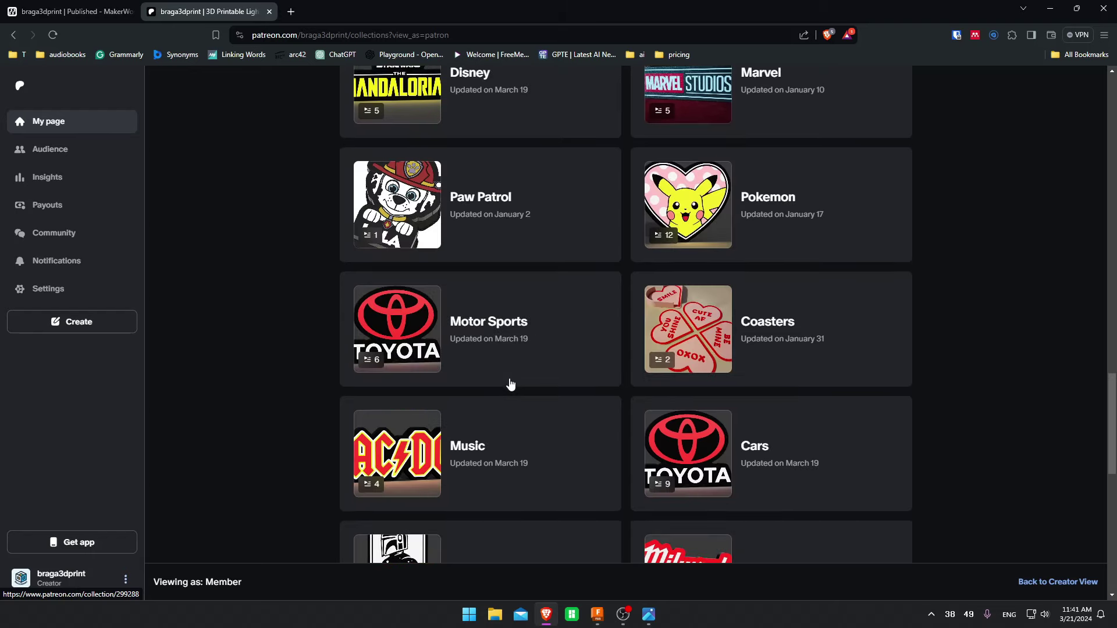
scroll(511, 386, "up", 2)
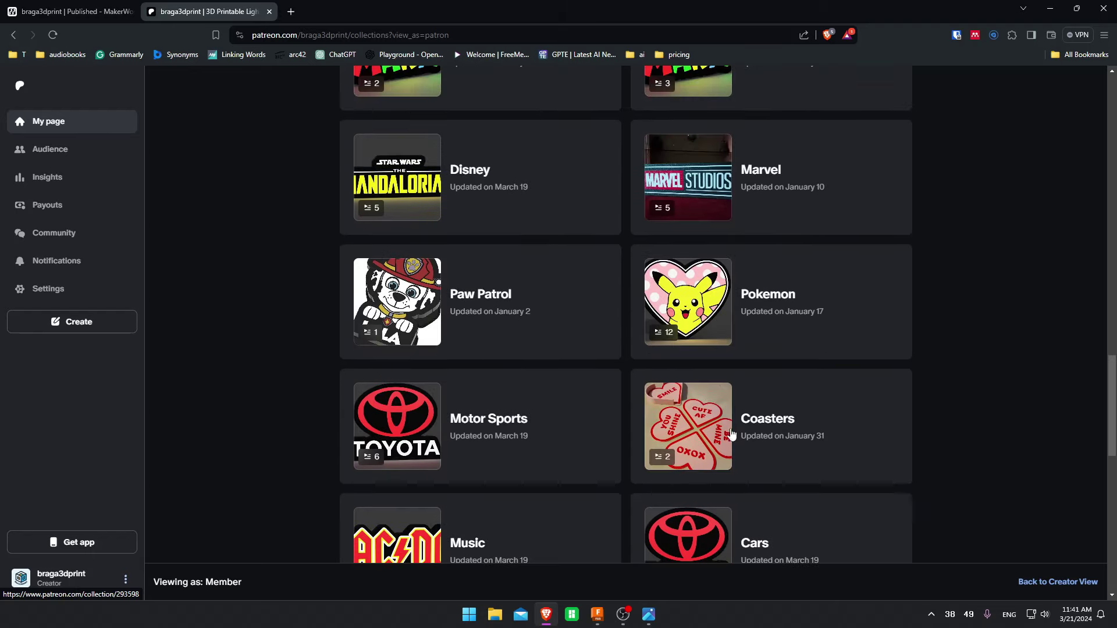
scroll(619, 425, "up", 3)
scroll(619, 425, "up", 15)
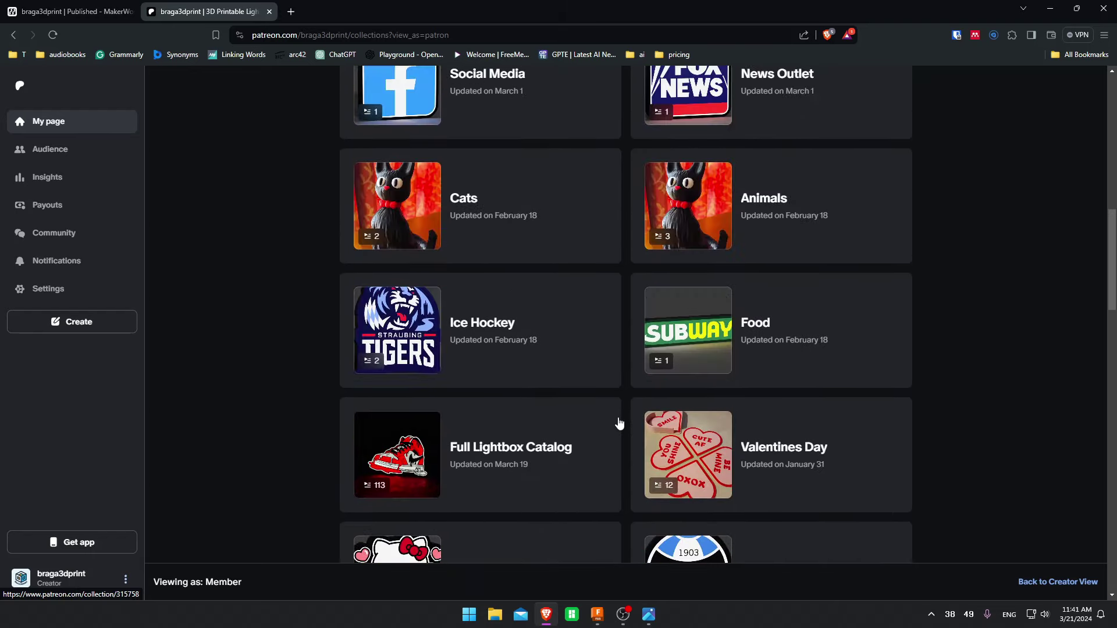
scroll(523, 269, "down", 4)
Return to the Home tab of latest posts, back at the top
left_click(523, 269)
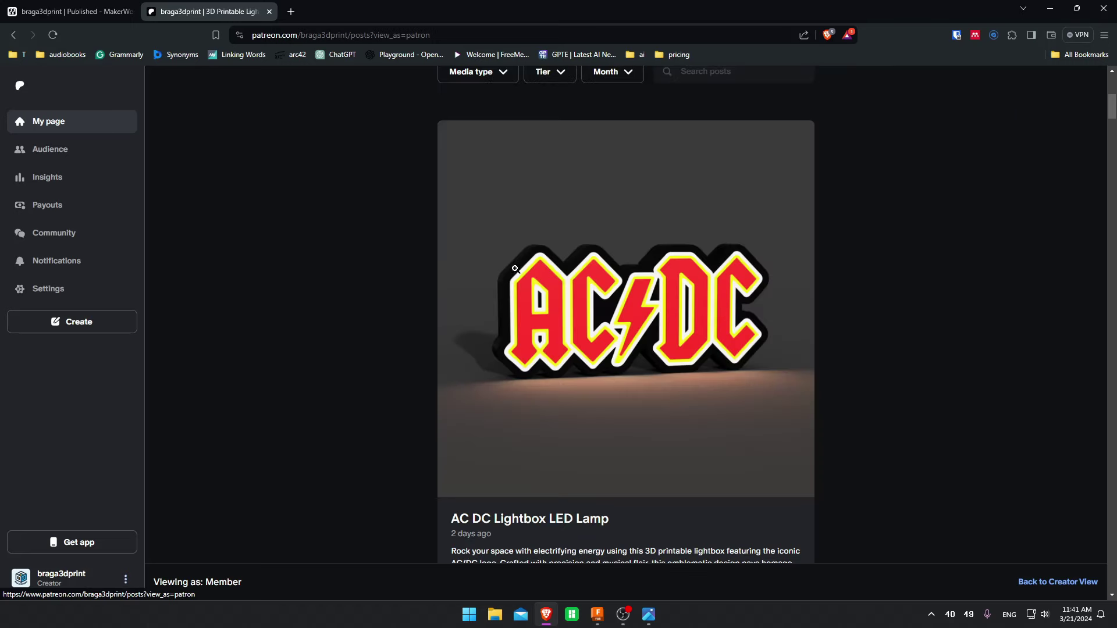
scroll(518, 325, "up", 6)
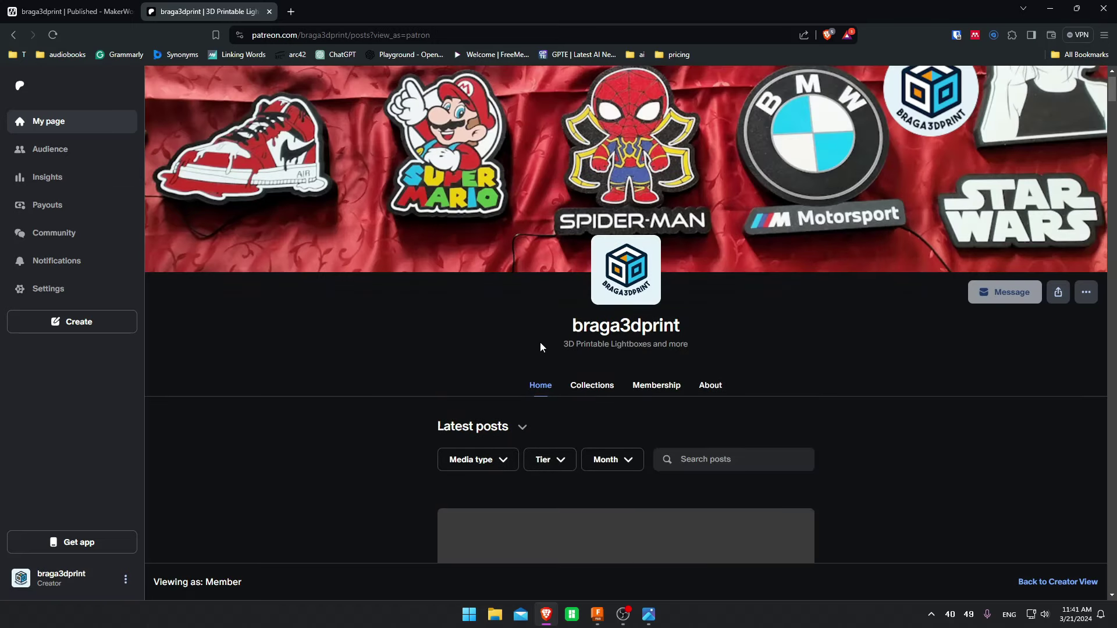
scroll(527, 314, "up", 1)
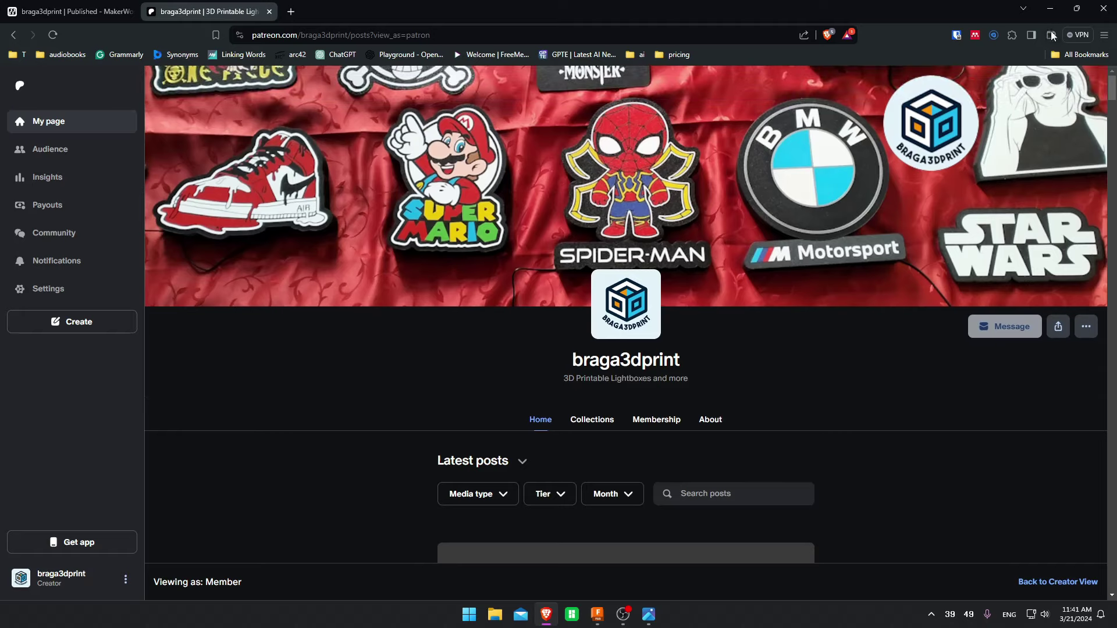
Move the LED_easter_bunny folder onto the desktop and open it
left_click(1050, 8)
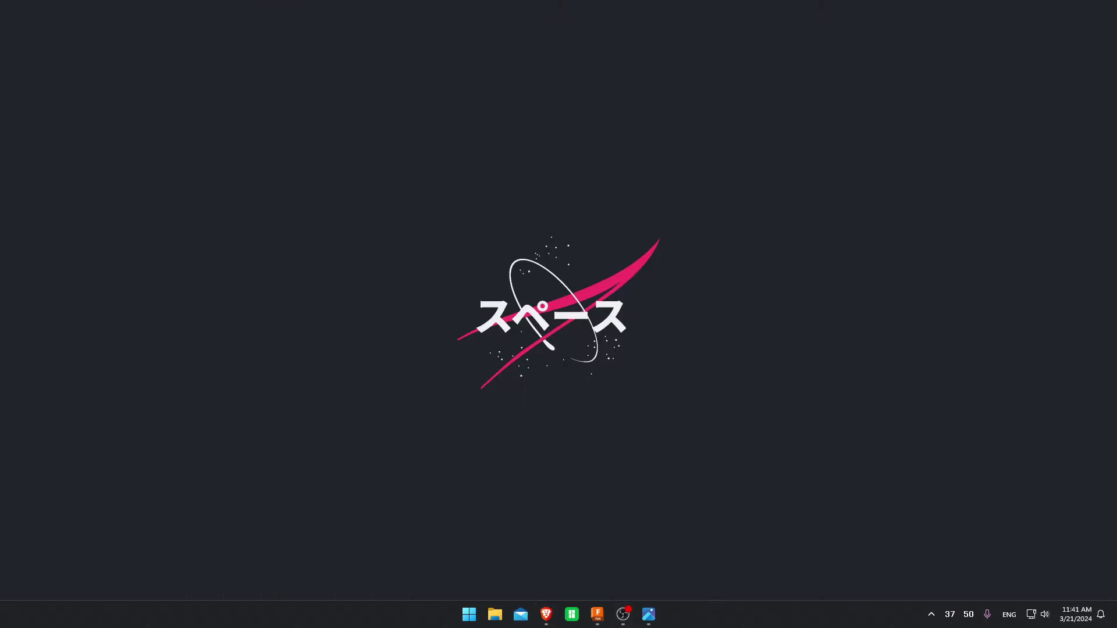
left_click_drag(499, 274, 372, 214)
double_click(372, 214)
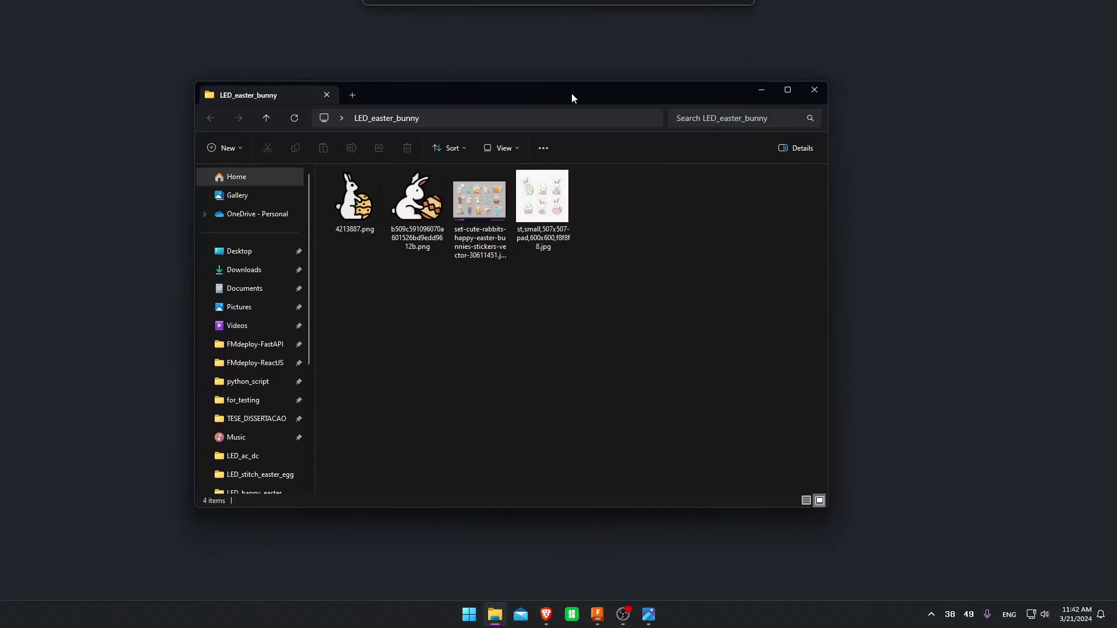
Preview the four bunny images starting from 4213887.png, then snap the folder left and restore Patreon
left_click(367, 207)
double_click(367, 208)
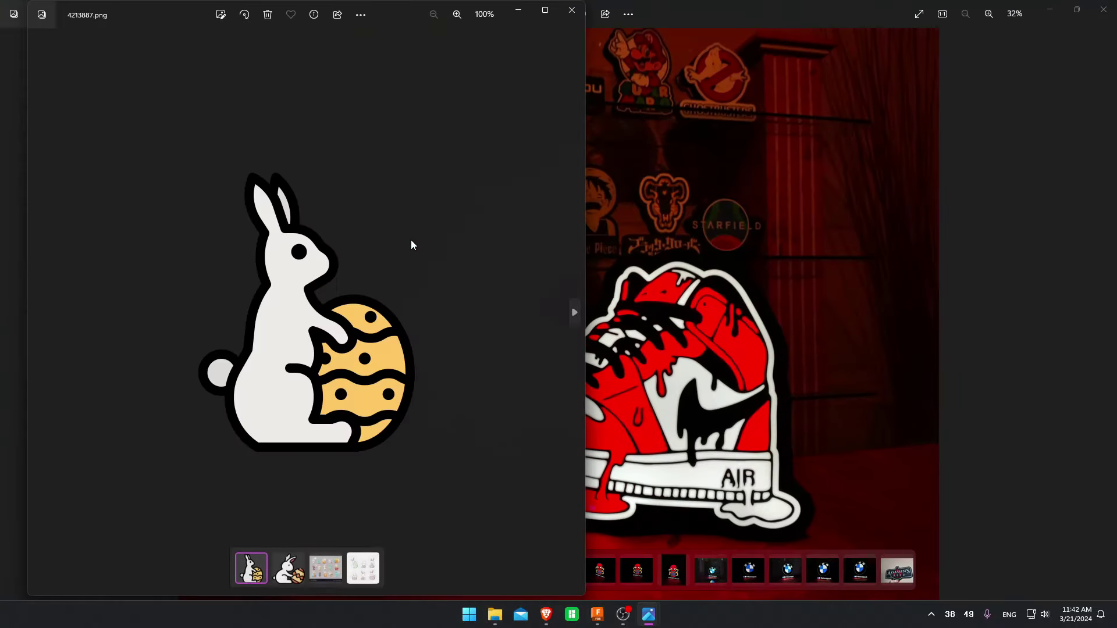
key("Right")
key("Right")
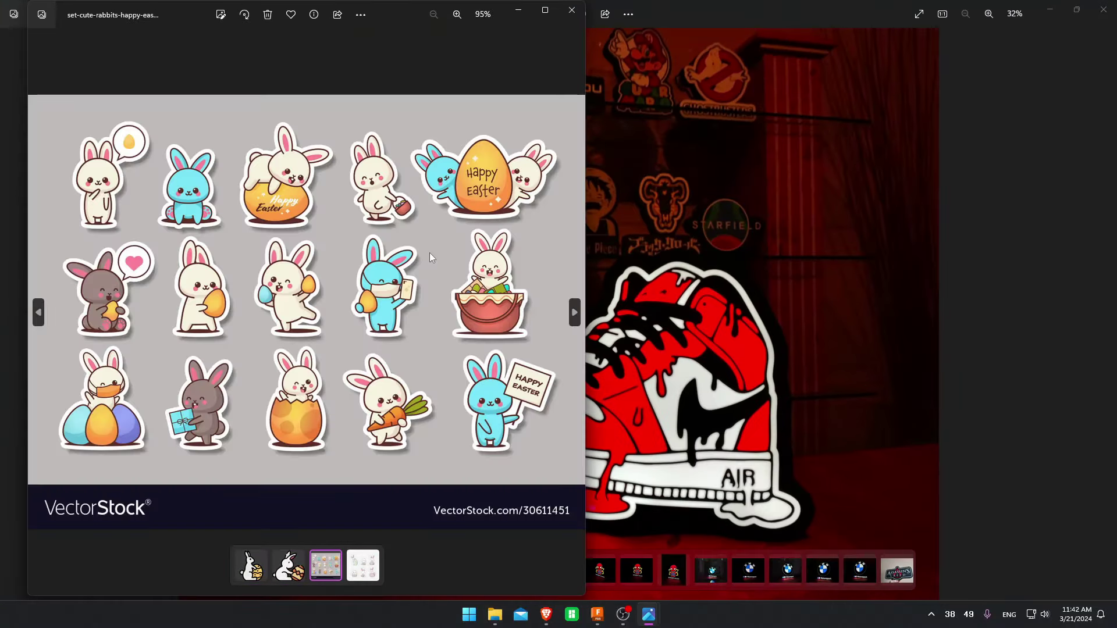
key("Right")
key("Left")
key("Left")
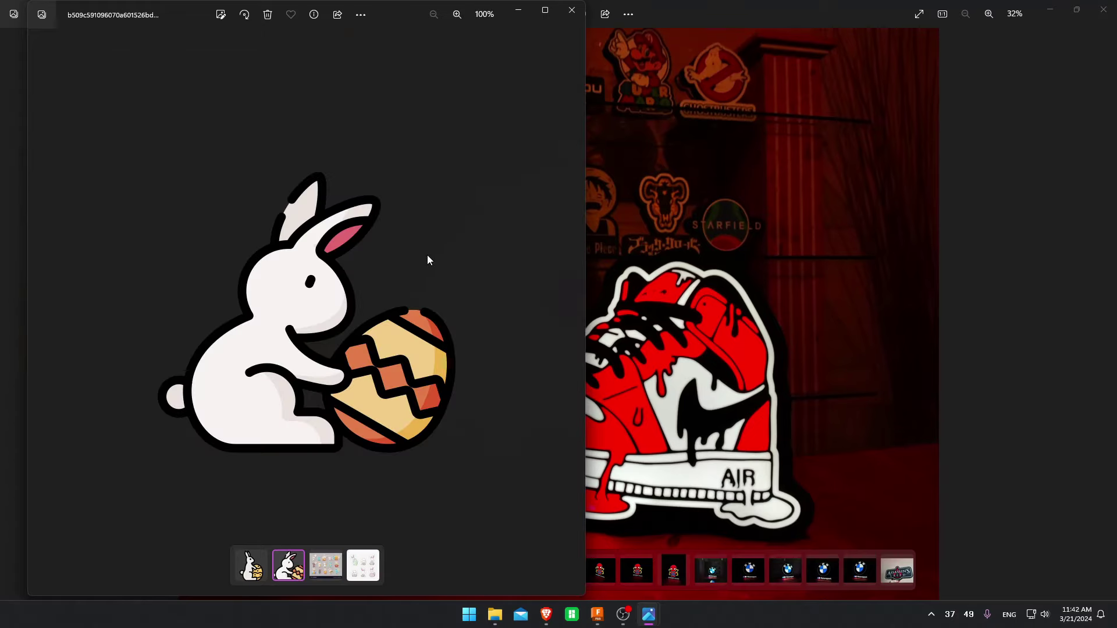
key("Left")
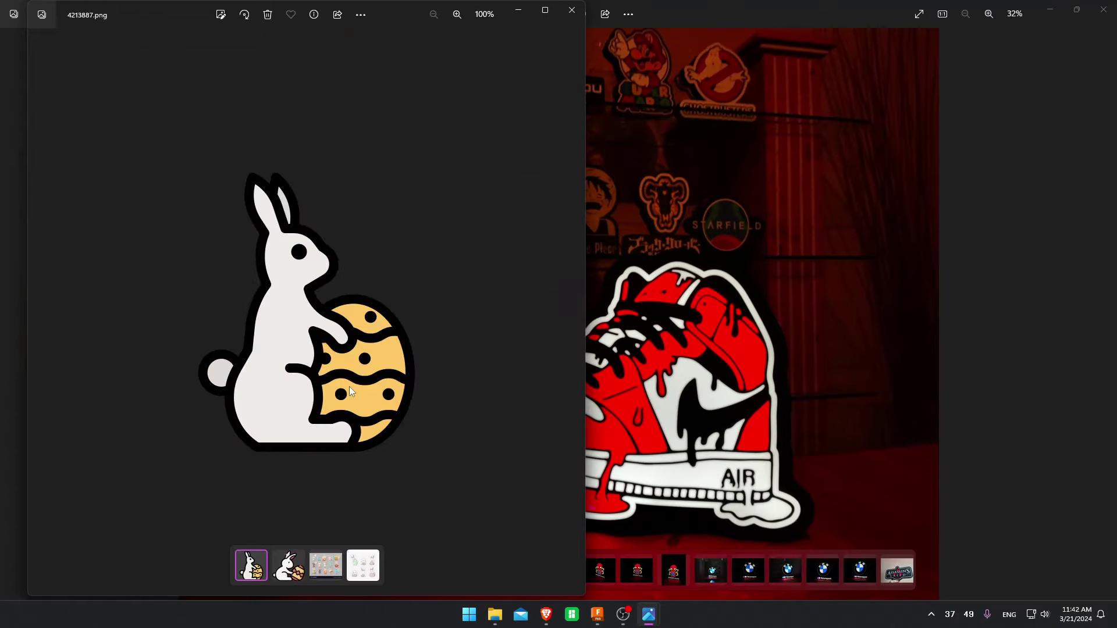
left_click(572, 10)
left_click_drag(33, 207, 2, 210)
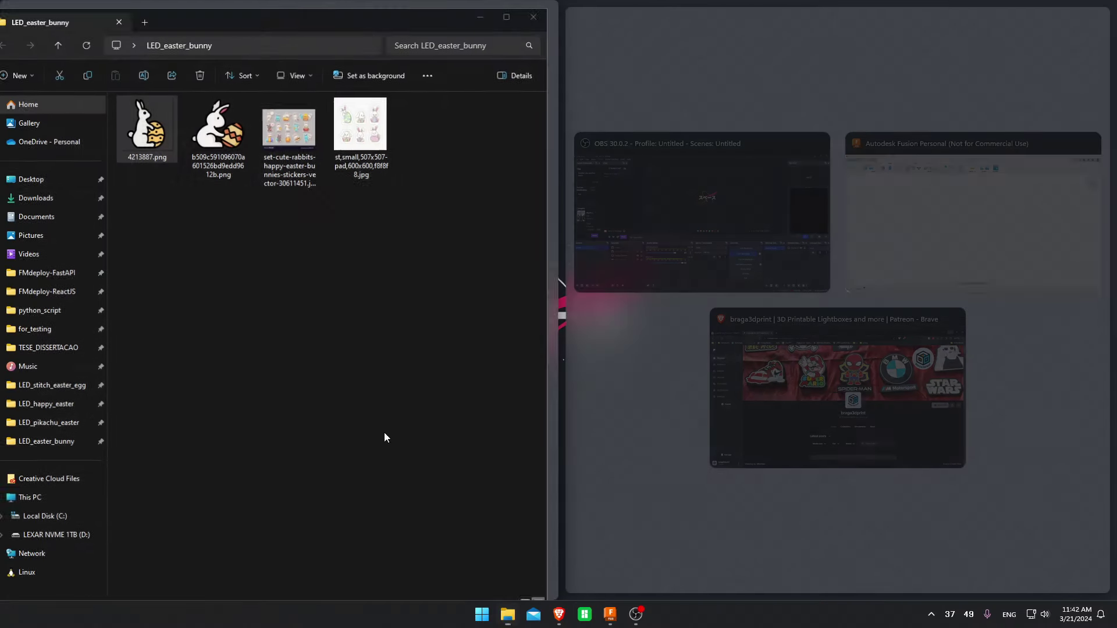
left_click(559, 614)
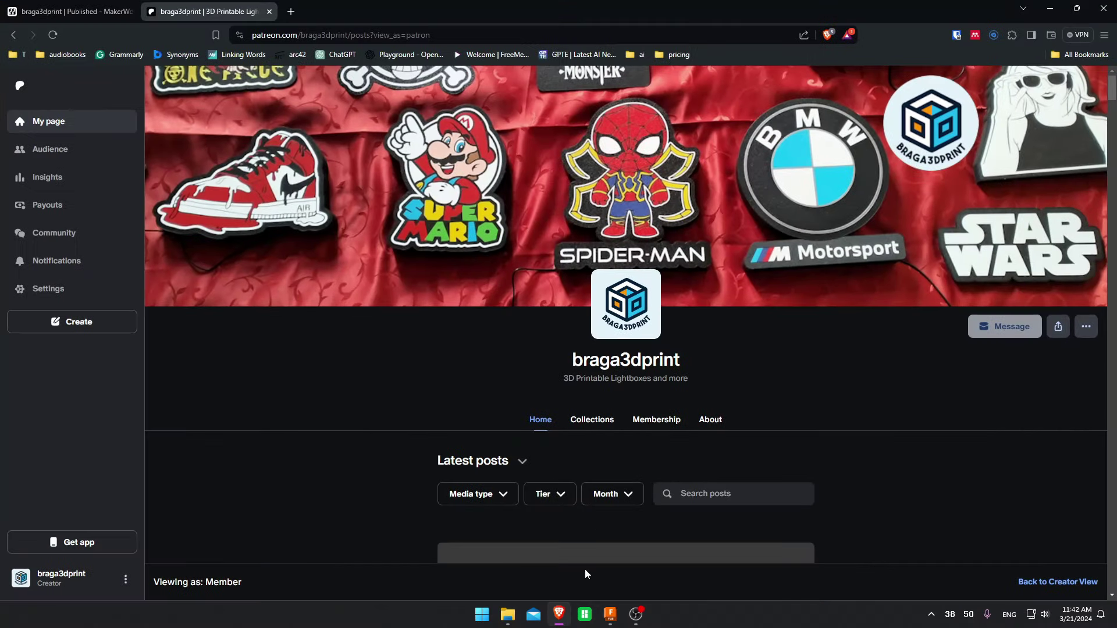
Load Vectorizer.AI in a new tab on the right half beside the folder
left_click(289, 12)
type("vectorizer.ai")
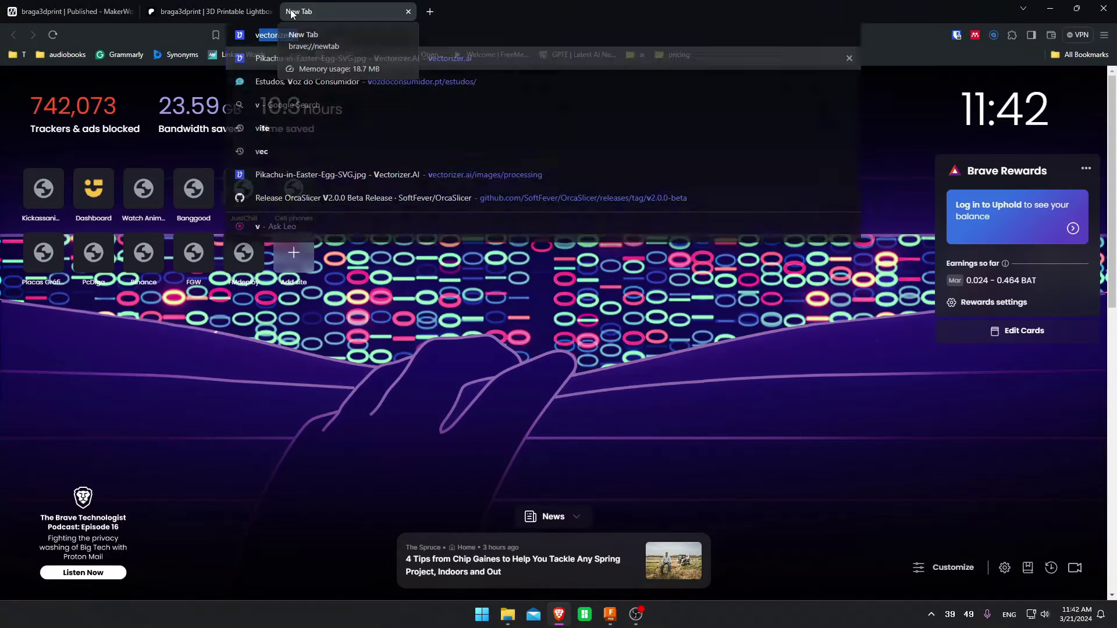
key("Return")
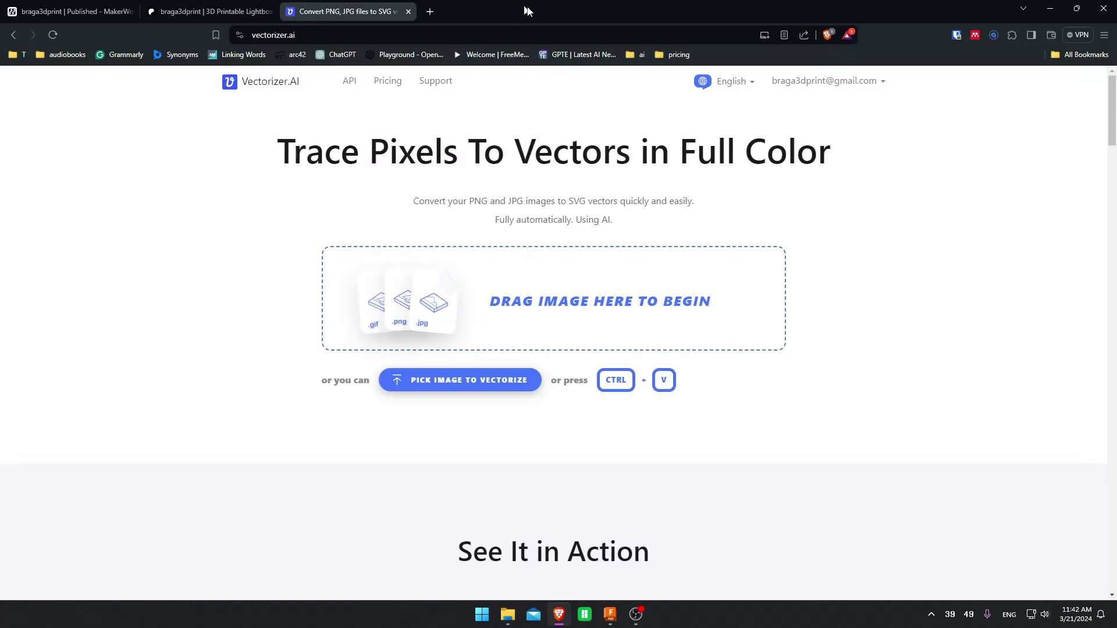
left_click_drag(528, 11, 1116, 163)
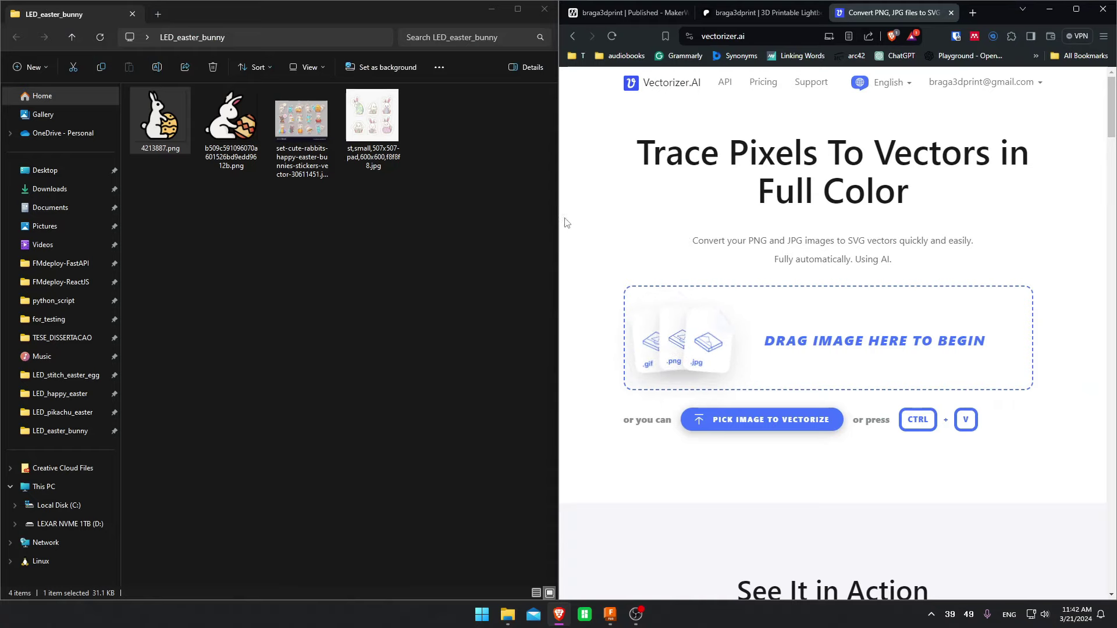
mouse_move(557, 238)
left_click_drag(556, 237, 513, 238)
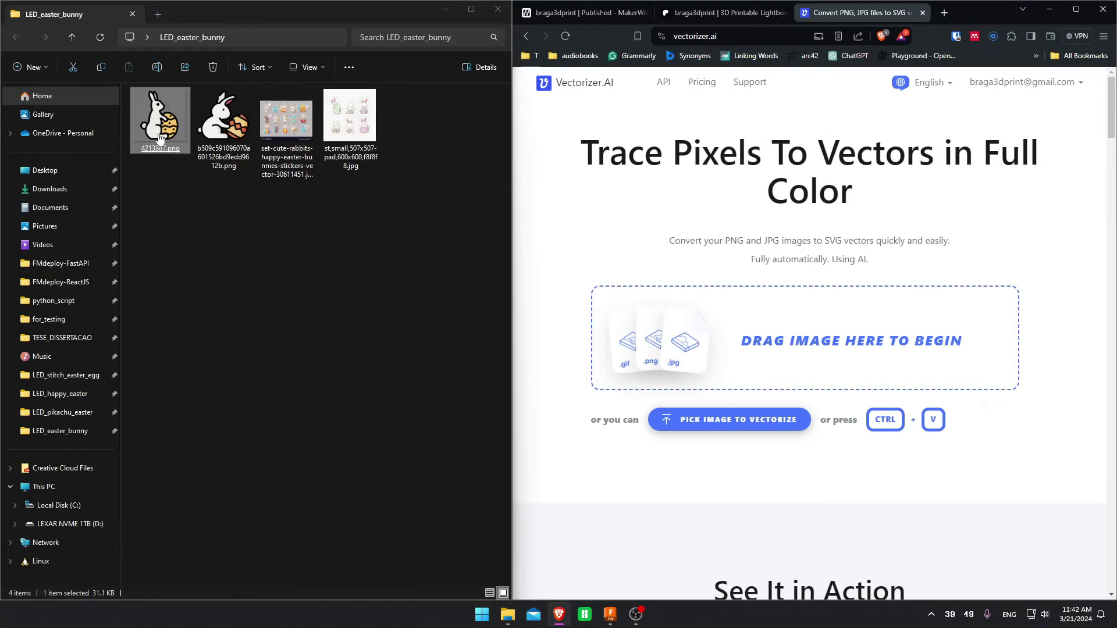
Upload 4213887.png to Vectorizer.AI for tracing and bring up its SVG download options
left_click_drag(157, 123, 700, 345)
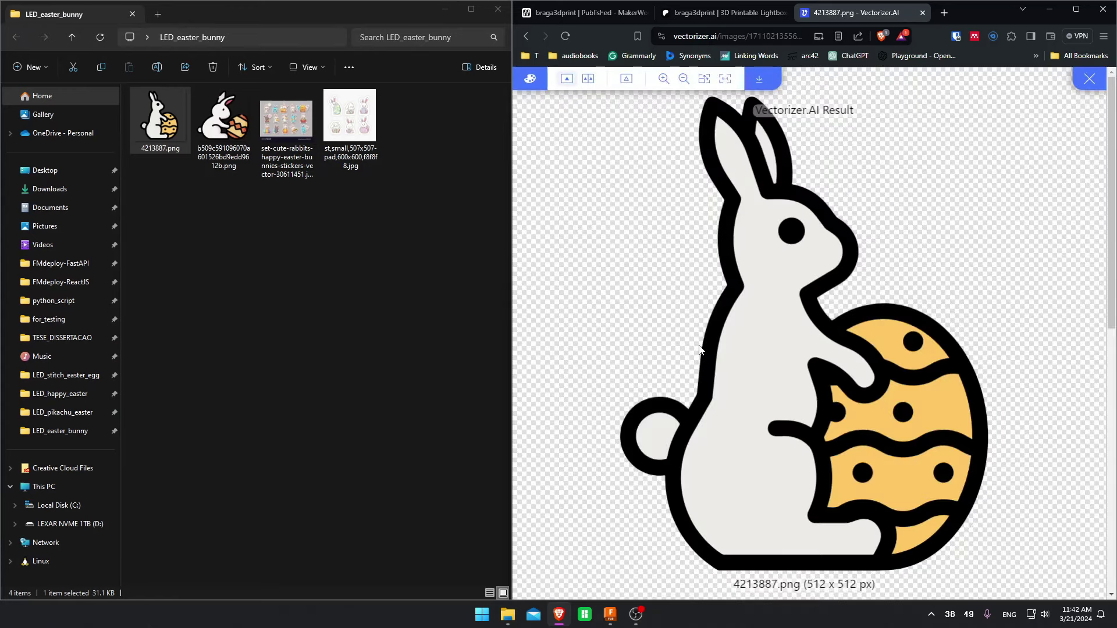
left_click(760, 79)
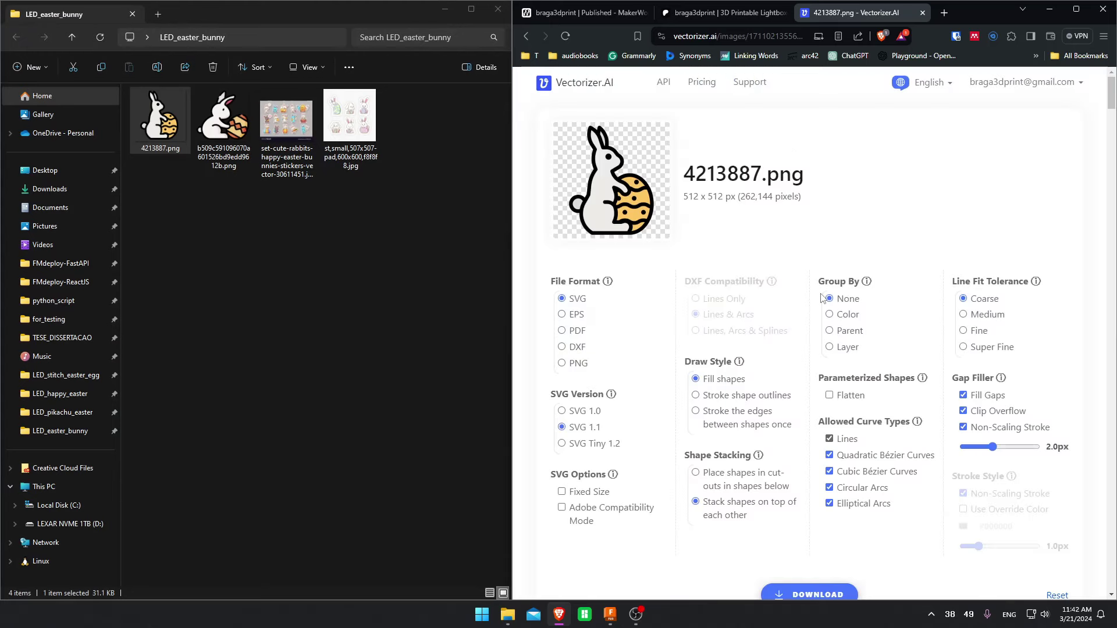
scroll(812, 379, "down", 2)
scroll(813, 378, "up", 2)
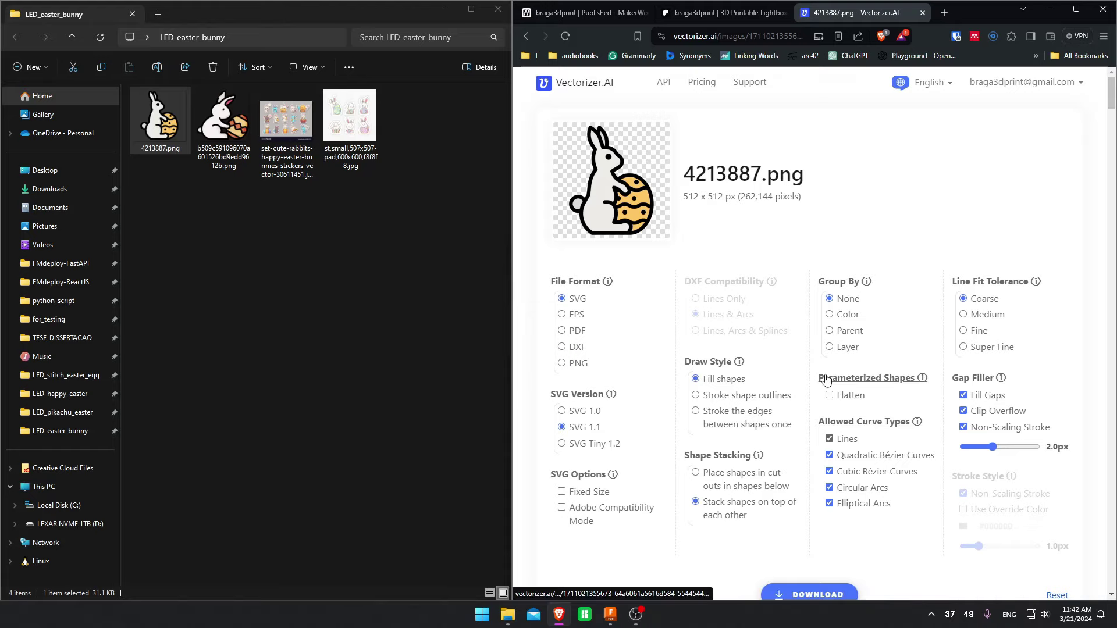
scroll(818, 436, "down", 2)
scroll(813, 469, "up", 1)
scroll(812, 469, "up", 1)
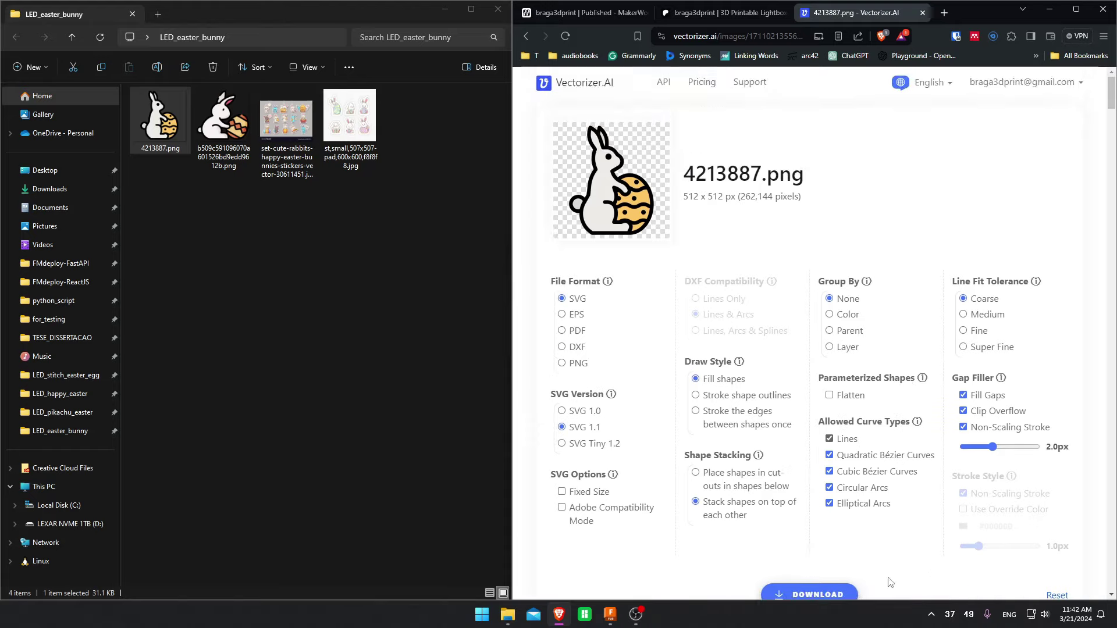
Download the traced bunny as 4213887.svg to the Desktop and close the browser
left_click(820, 589)
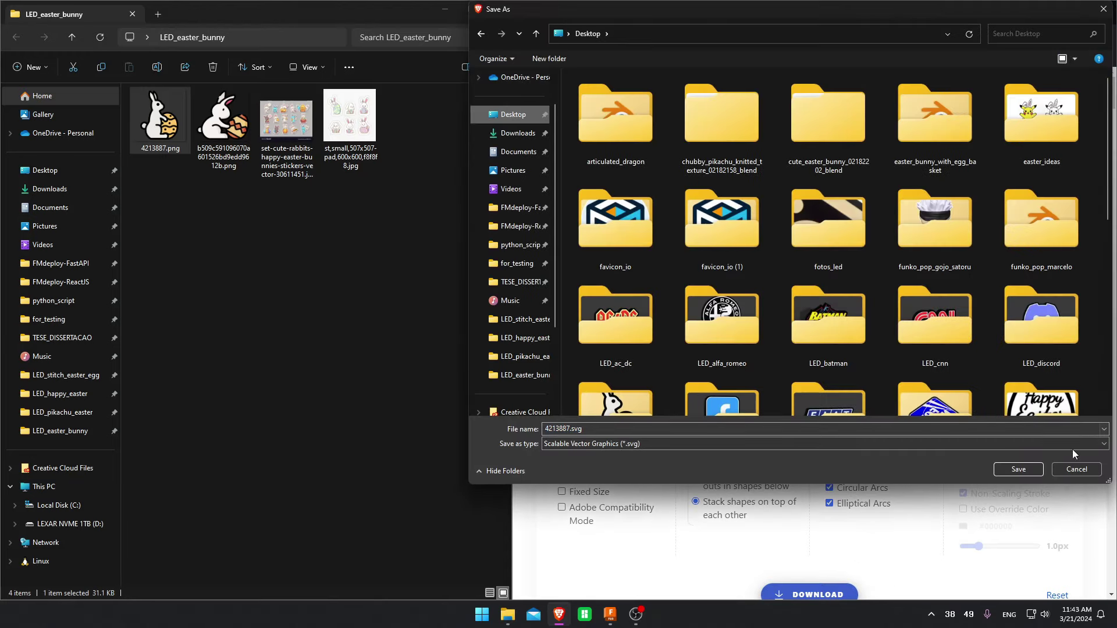
left_click(1019, 470)
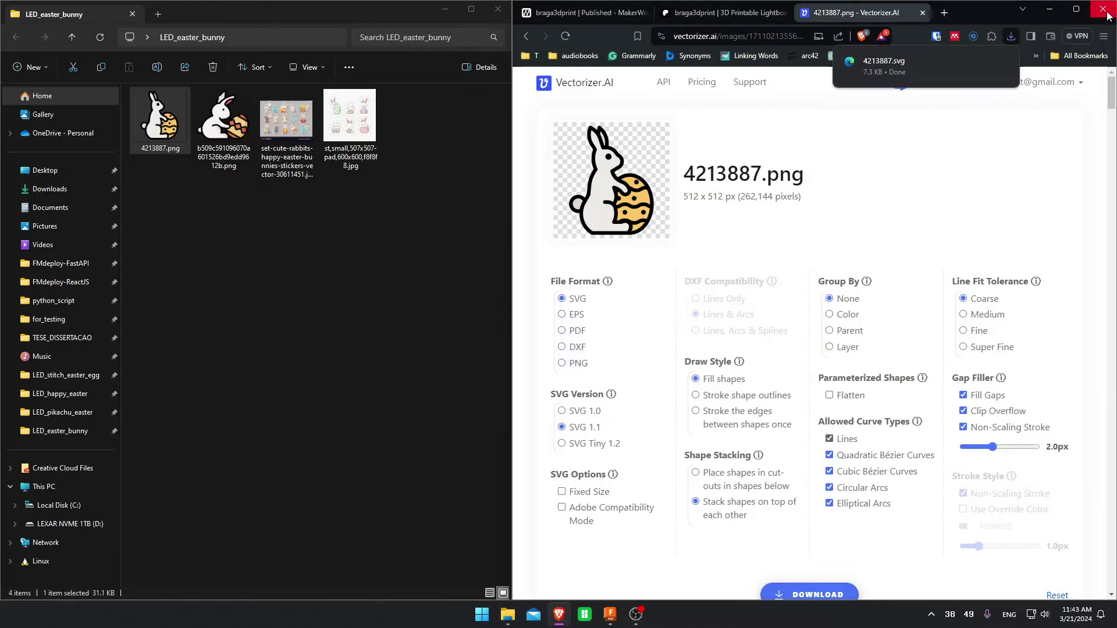
left_click(1103, 10)
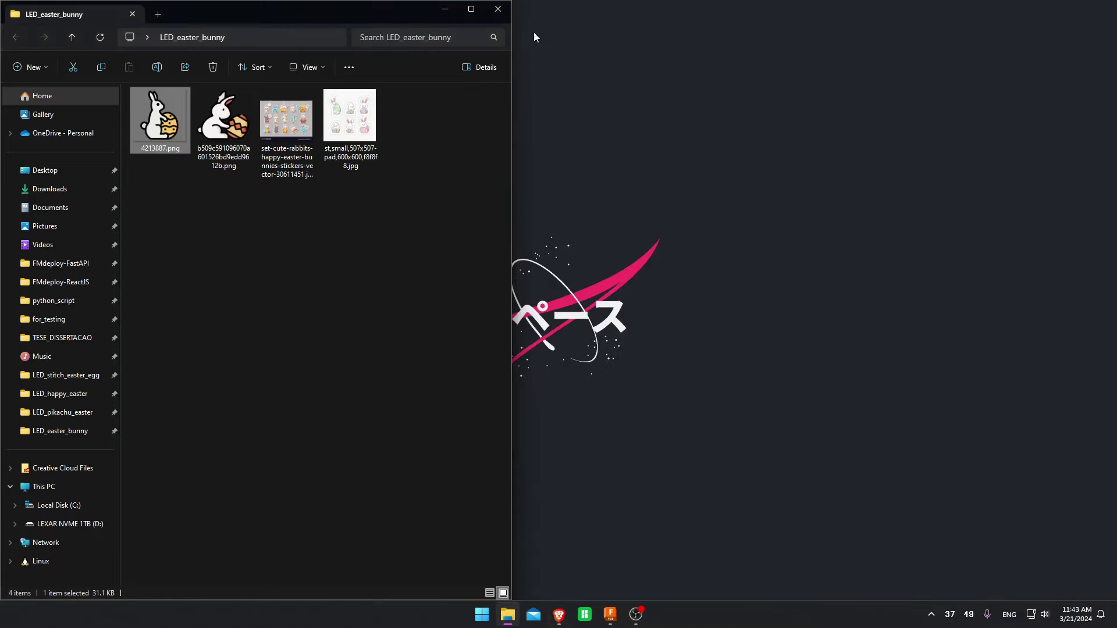
Arrange the desktop icons, placing 4213887.svg beside the LED_easter_bunny folder, and bring Fusion forward
left_click(444, 11)
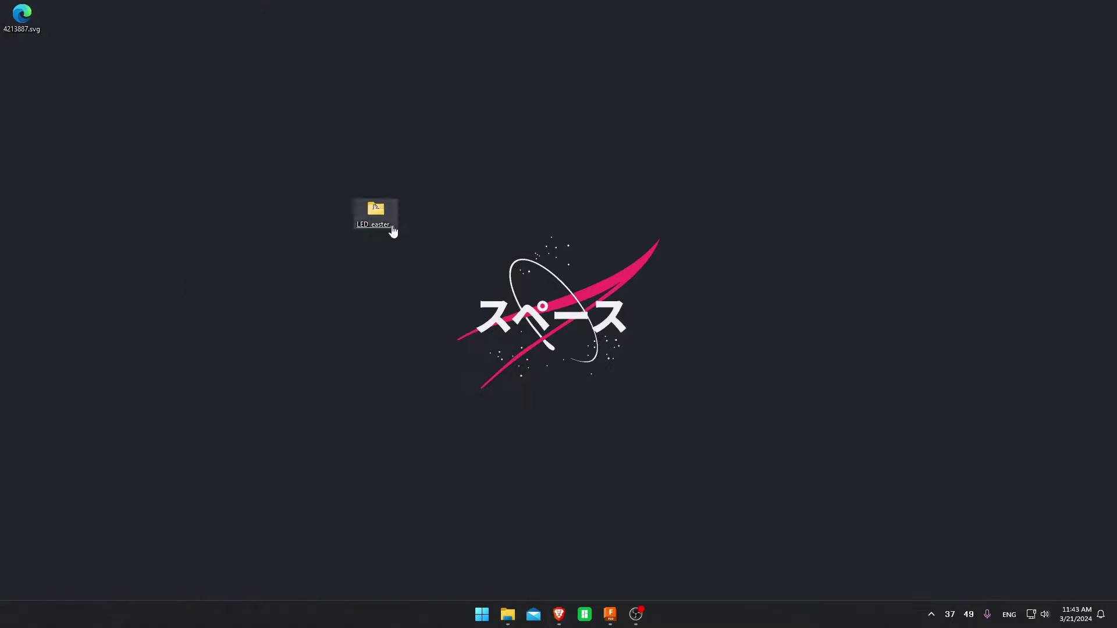
left_click_drag(392, 229, 103, 25)
mouse_move(24, 28)
left_mouse_down()
mouse_move(212, 33)
mouse_move(165, 47)
mouse_move(156, 26)
mouse_move(23, 20)
left_mouse_up()
left_click_drag(154, 17, 71, 29)
left_click(610, 615)
Start a new sketch on the XY ground plane
left_click(128, 74)
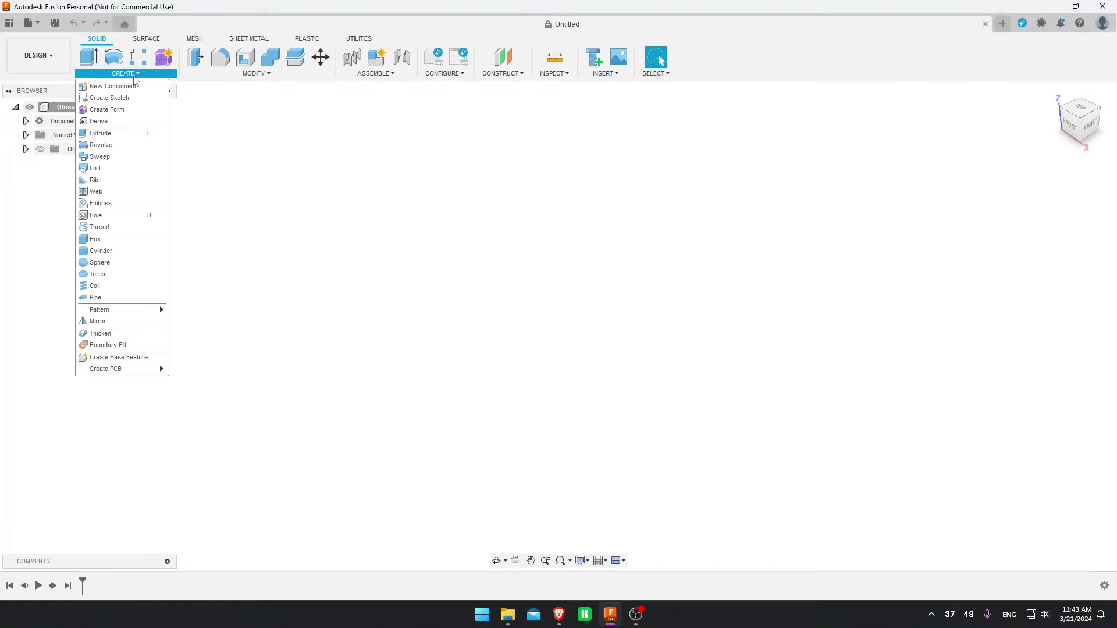
left_click(126, 102)
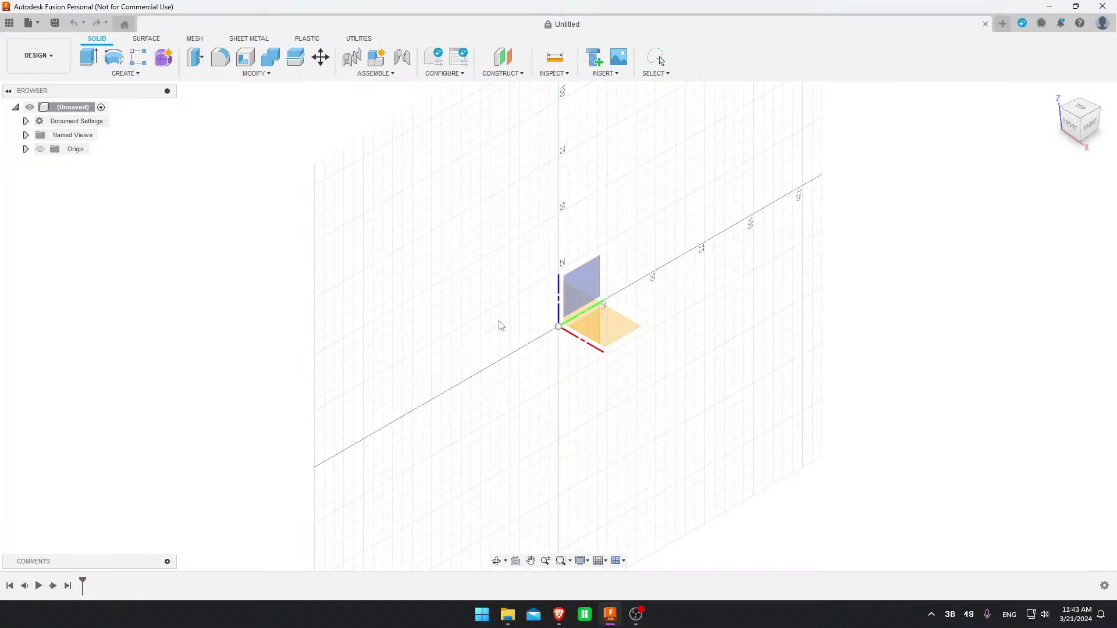
left_click(616, 326)
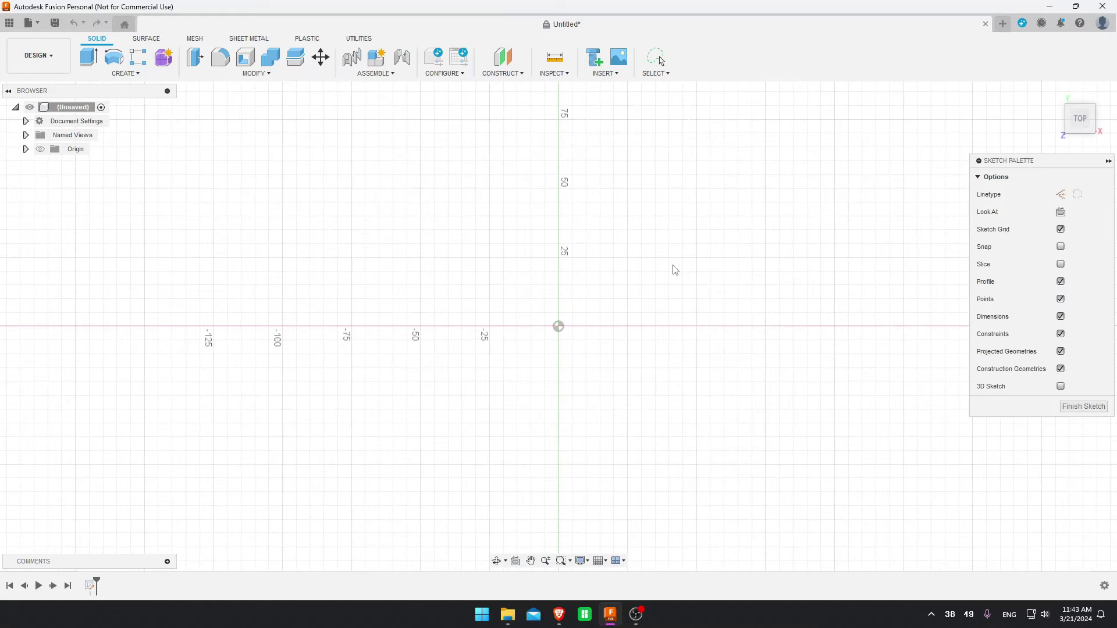
Draw a 250 × 250 mm construction-line rectangle starting at the origin
left_click(114, 58)
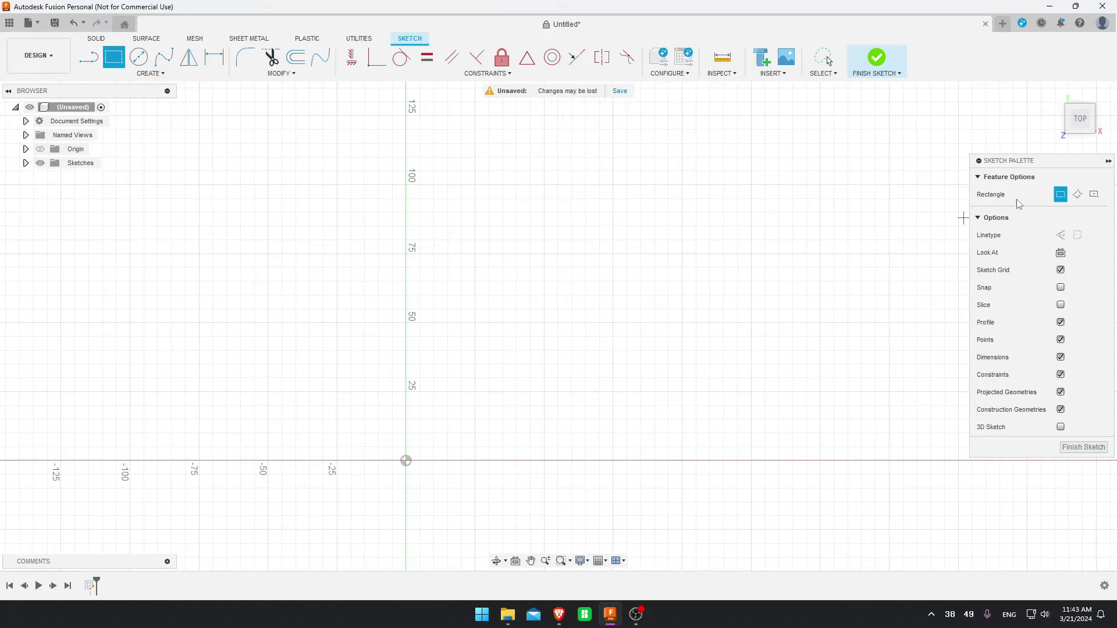
left_click(1061, 236)
left_click(406, 461)
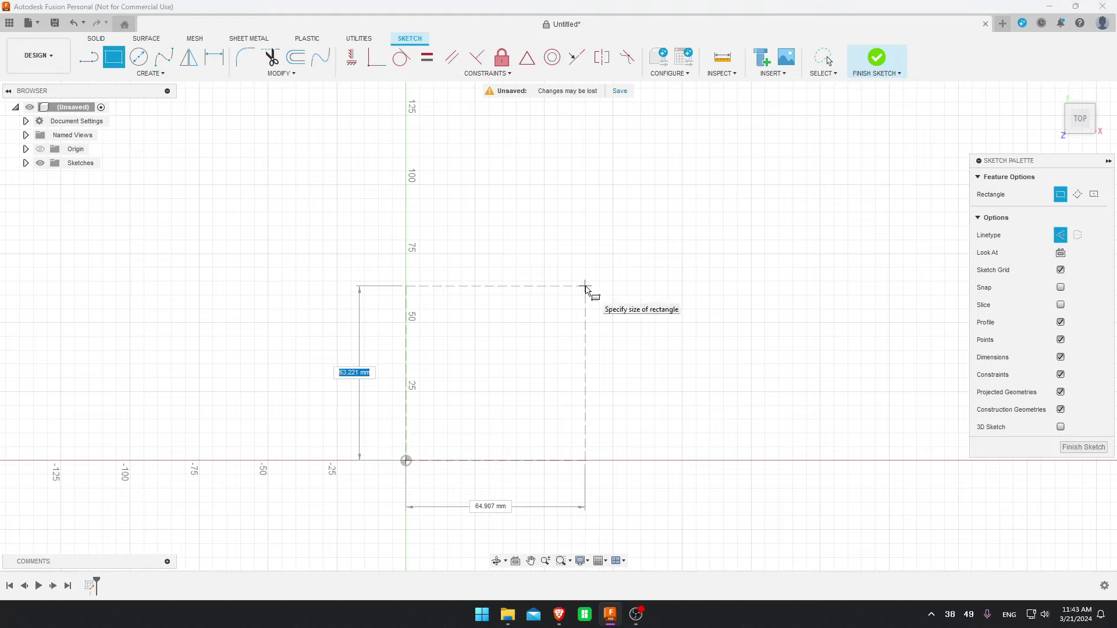
type("250")
key("Tab")
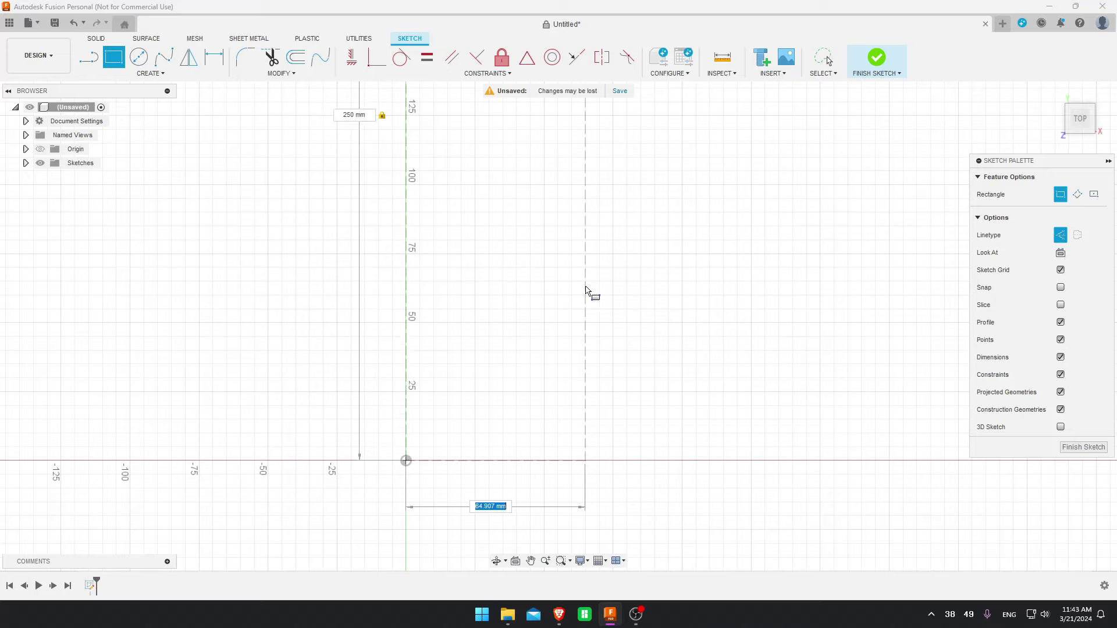
type("250")
key("Tab")
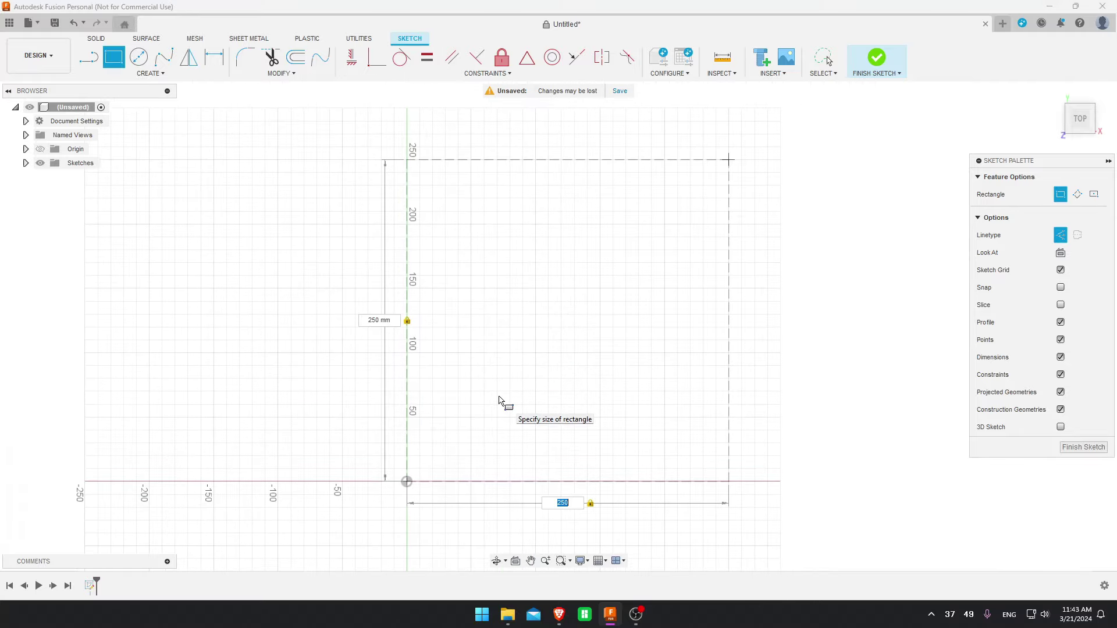
key("Return")
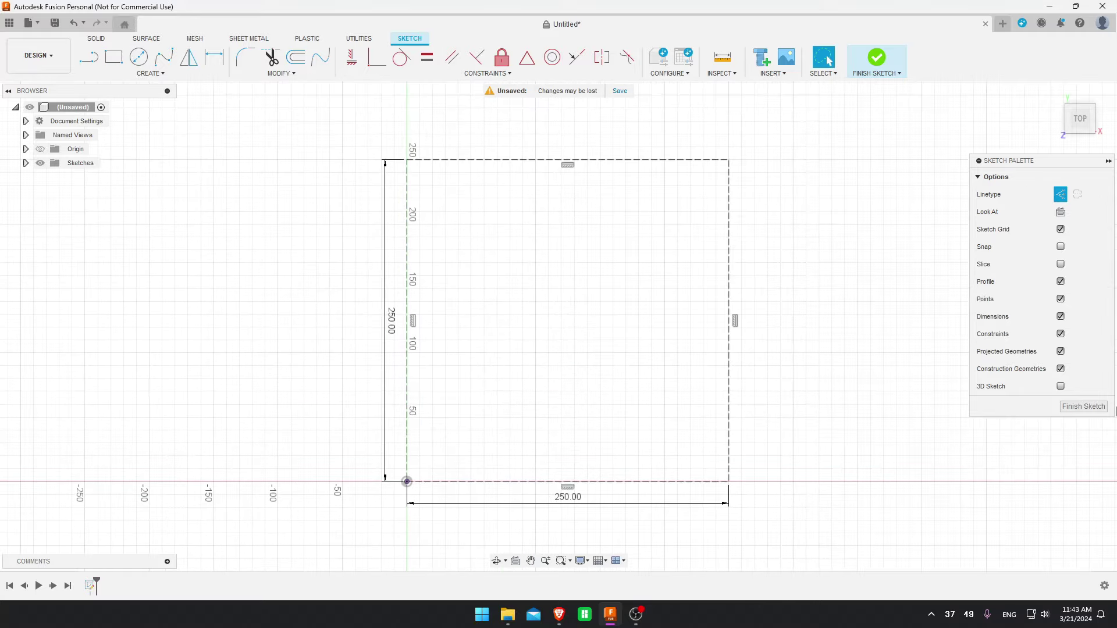
Finish the sketch and save the design as LED_simple_easter_bunny
left_click(1084, 407)
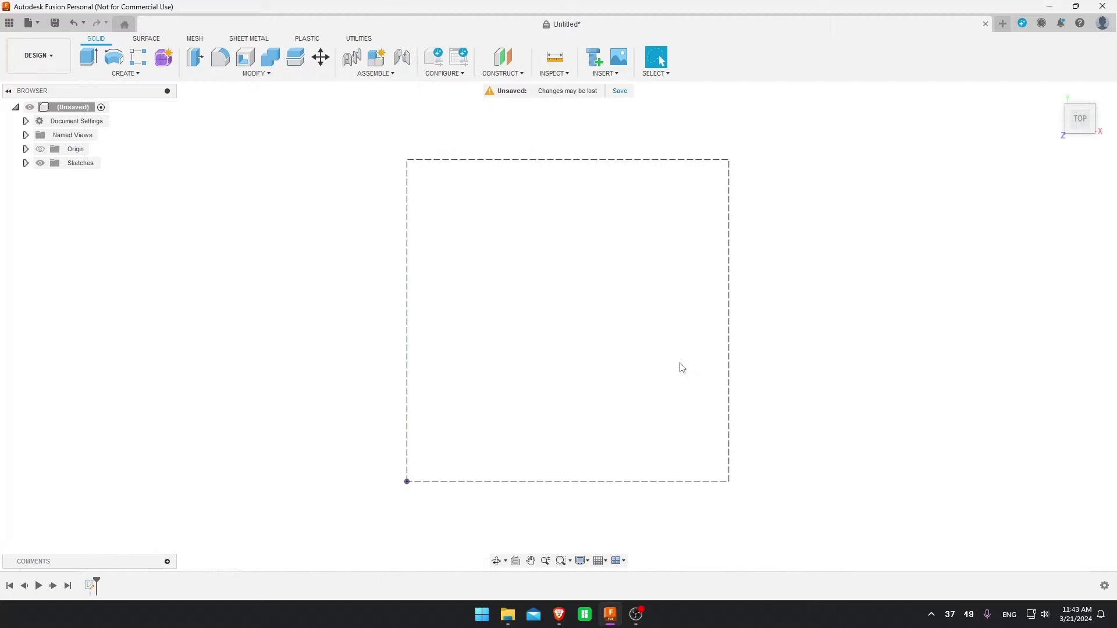
mouse_move(680, 369)
middle_mouse_down()
mouse_move(609, 387)
mouse_move(589, 359)
middle_mouse_up()
key("ctrl+s")
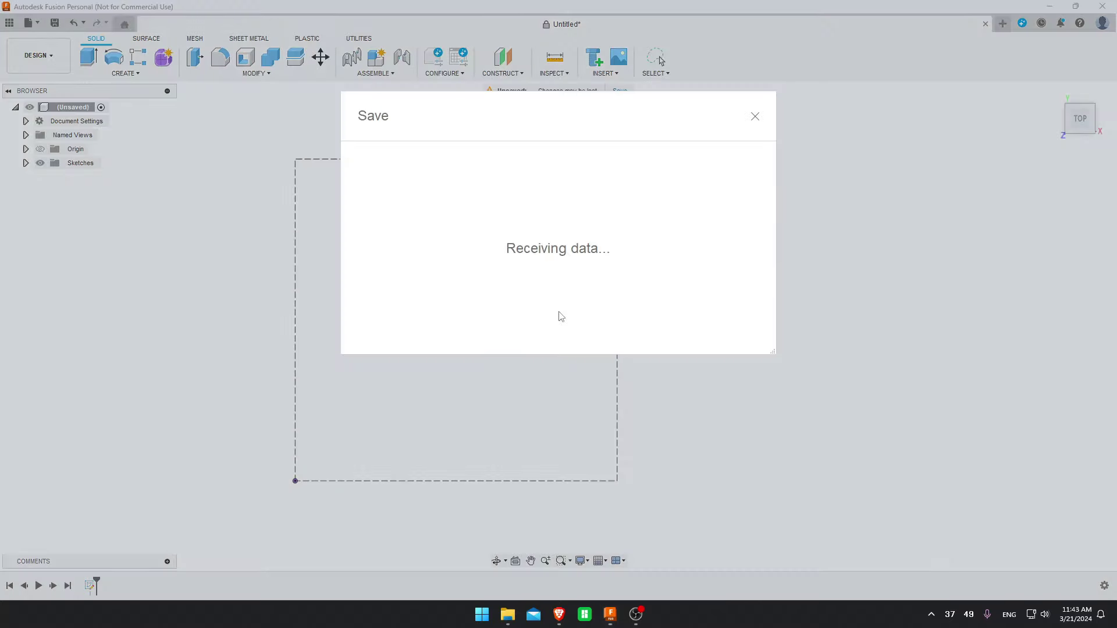
type("LED_simple_easter_bunny")
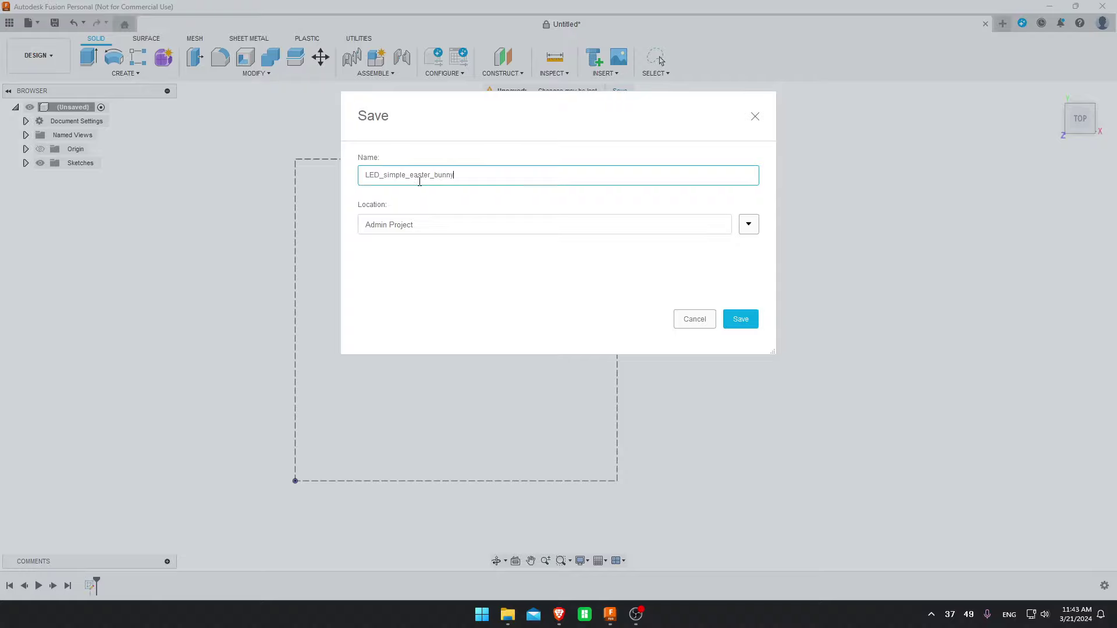
left_click(740, 319)
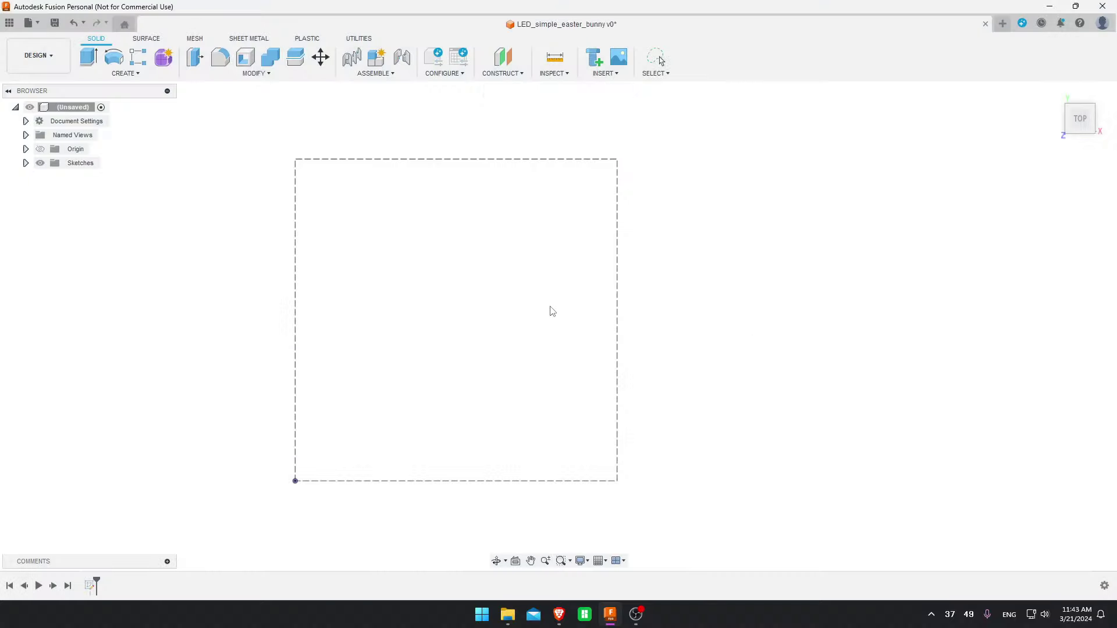
Insert an SVG from the computer, choosing 4213887.svg on the Desktop
left_click(626, 75)
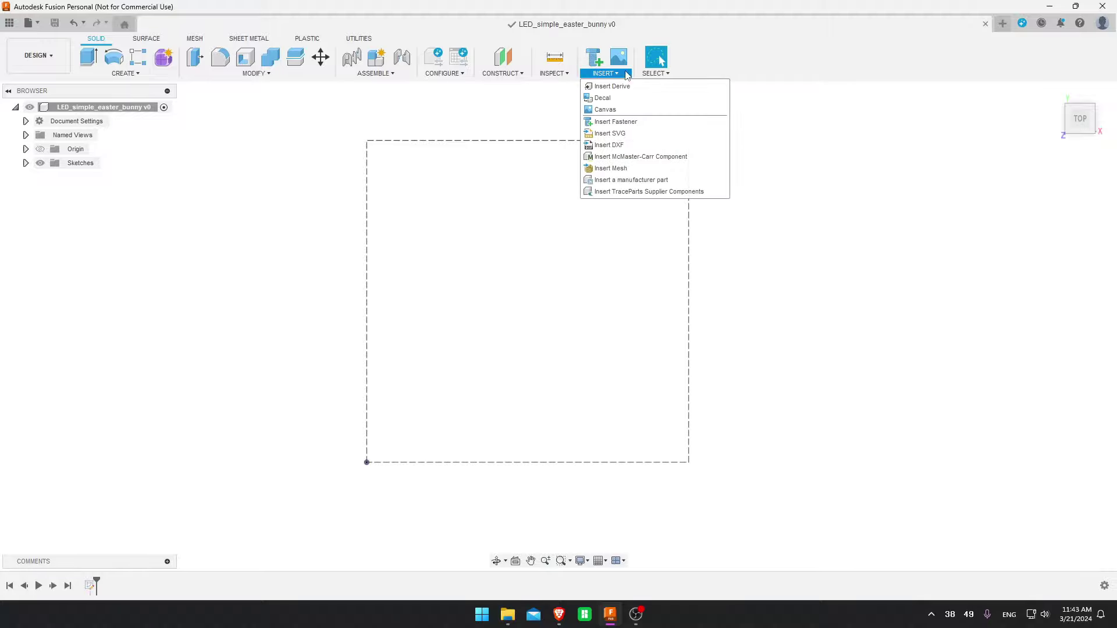
left_click(625, 134)
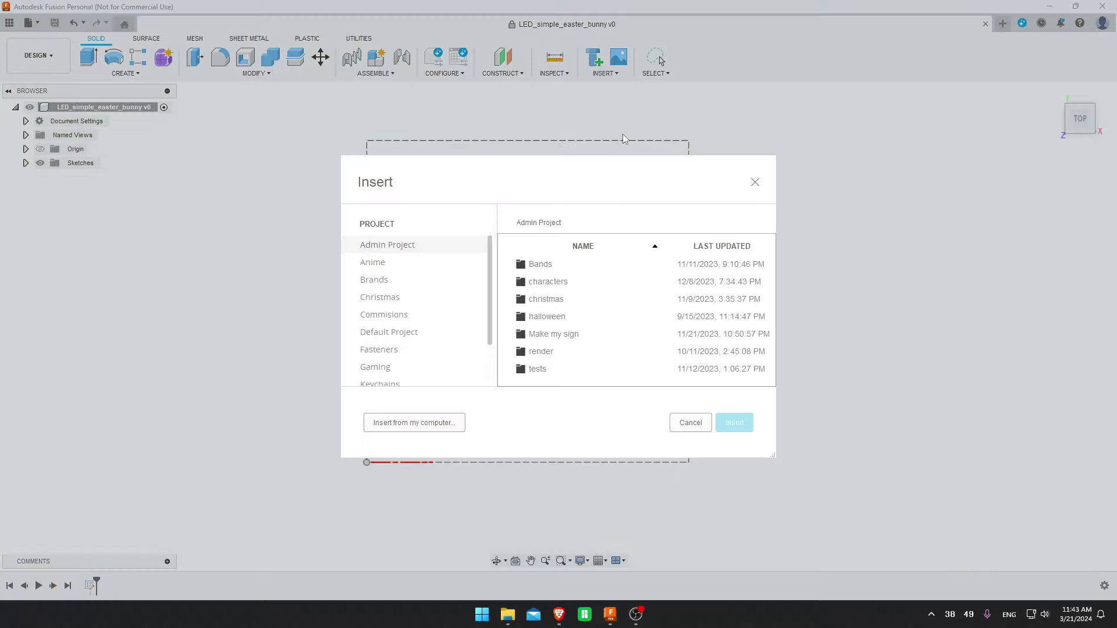
left_click(414, 423)
scroll(174, 273, "down", 5)
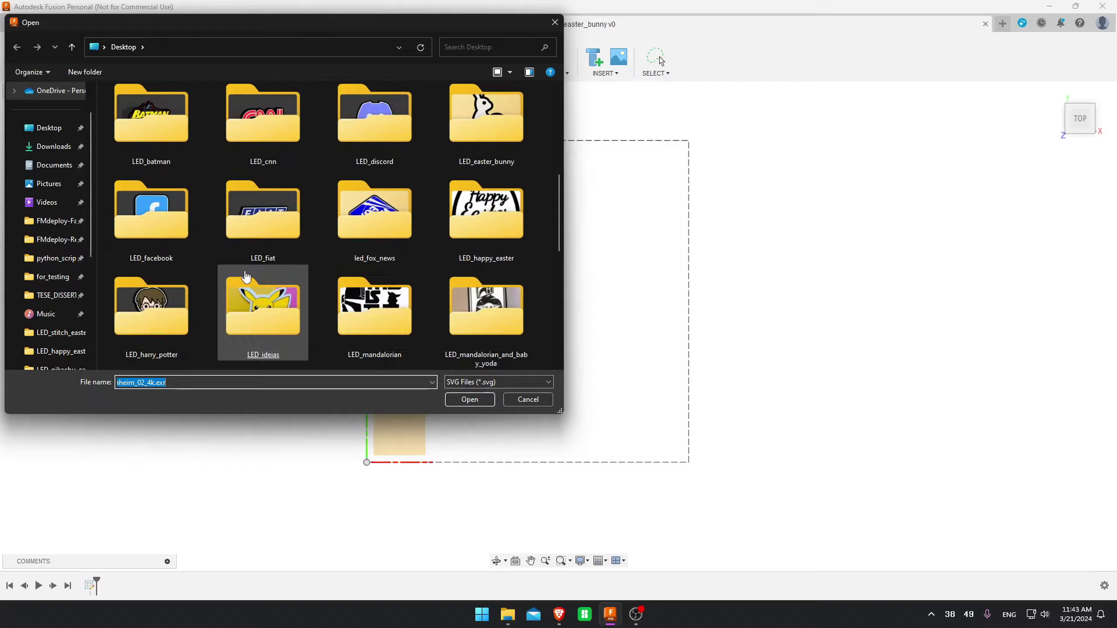
double_click(477, 140)
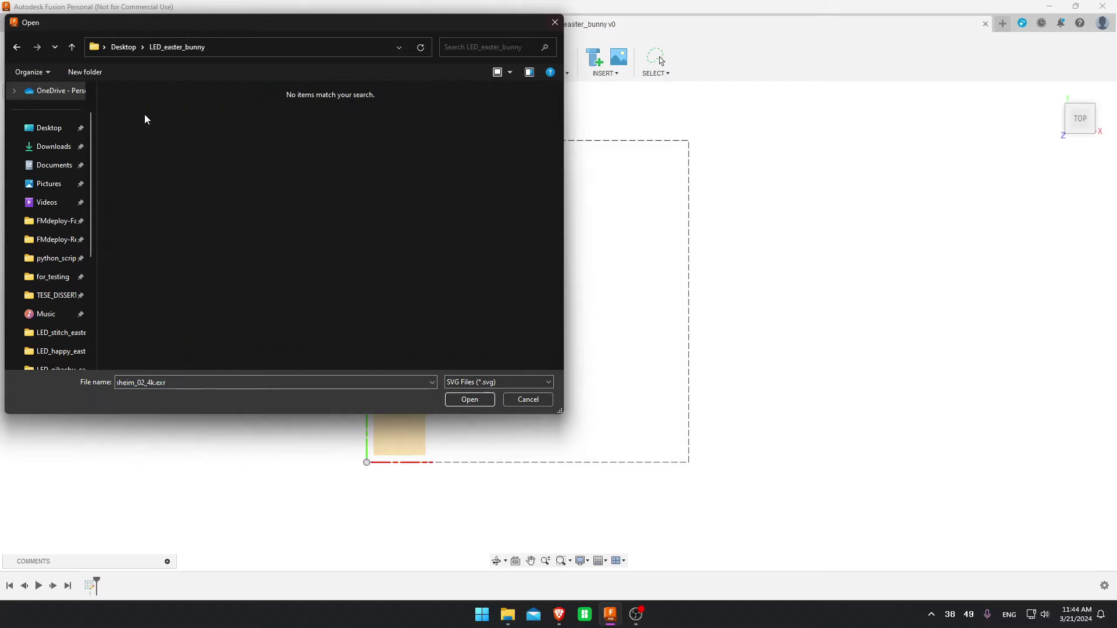
left_click(49, 128)
double_click(374, 317)
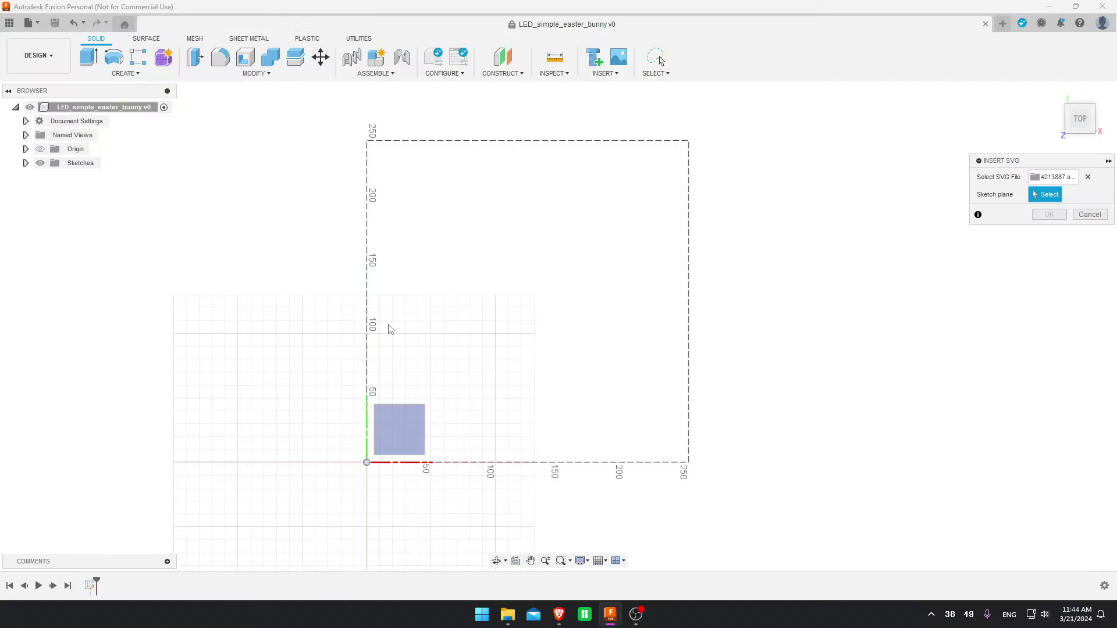
Place the bunny on the XY plane, flipped horizontally and moved inside the 250 mm square
left_click(394, 435)
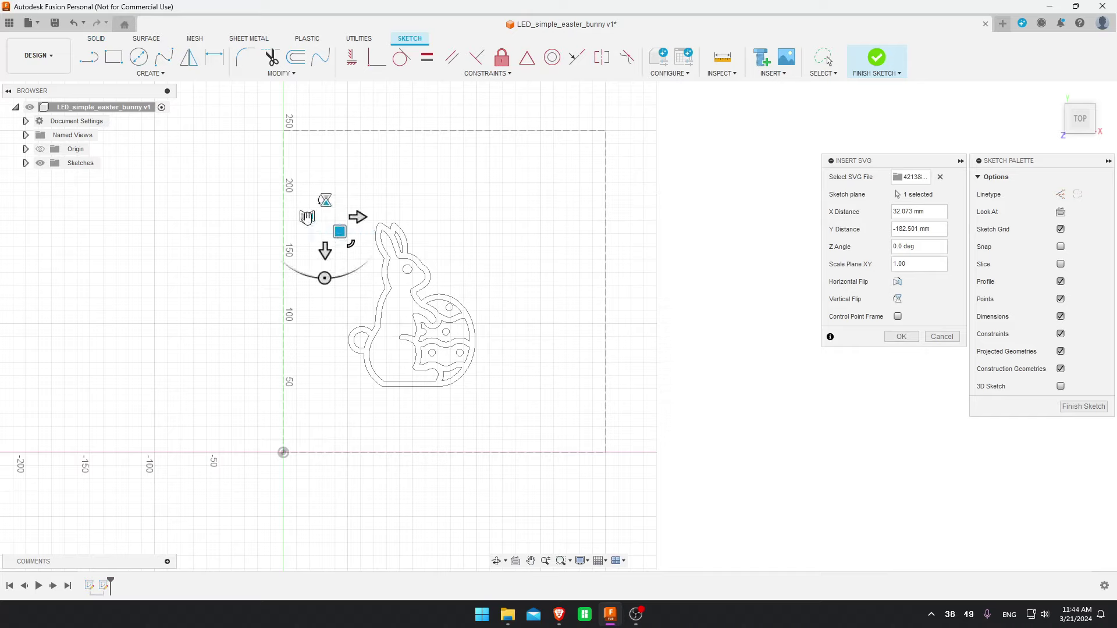
left_click(306, 217)
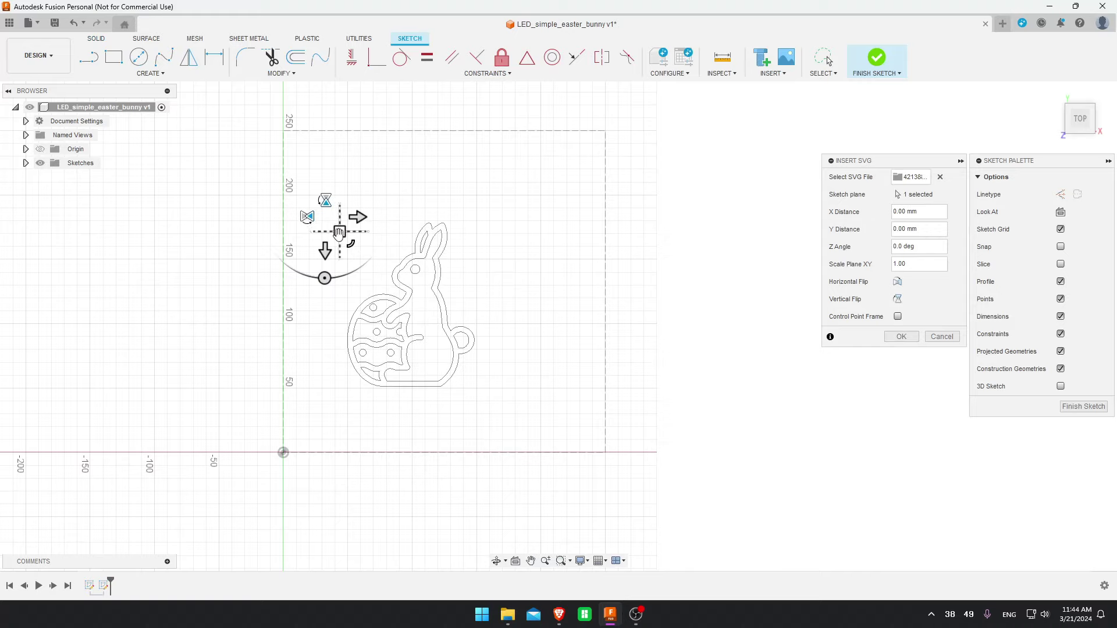
left_click_drag(338, 232, 309, 160)
left_click(902, 336)
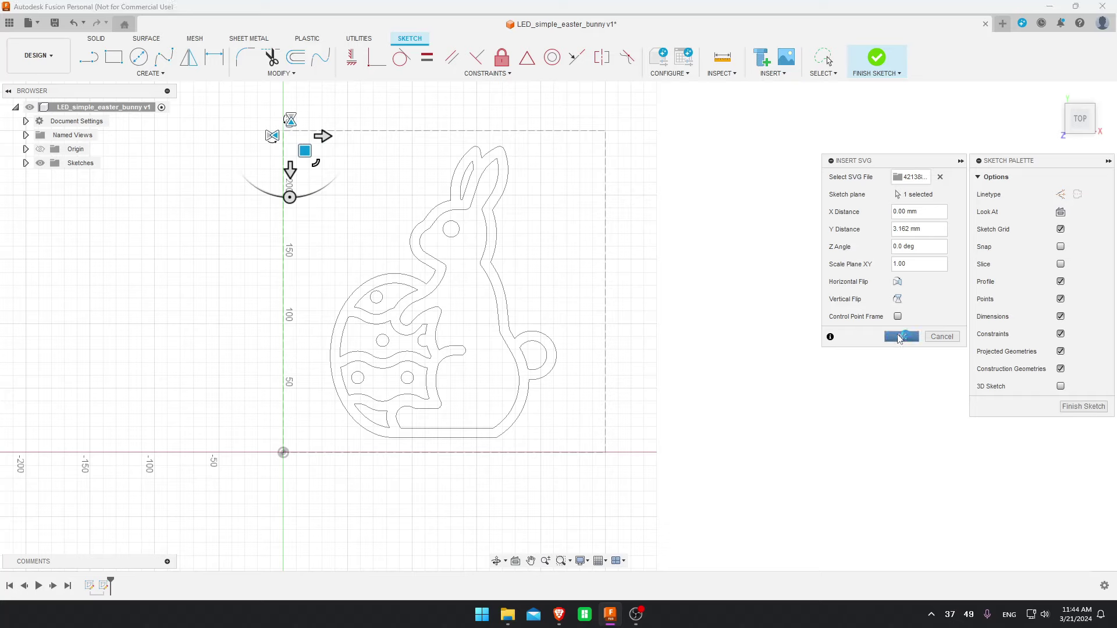
Offset the bunny's whole outer outline 10.5 mm outward
double_click(507, 298)
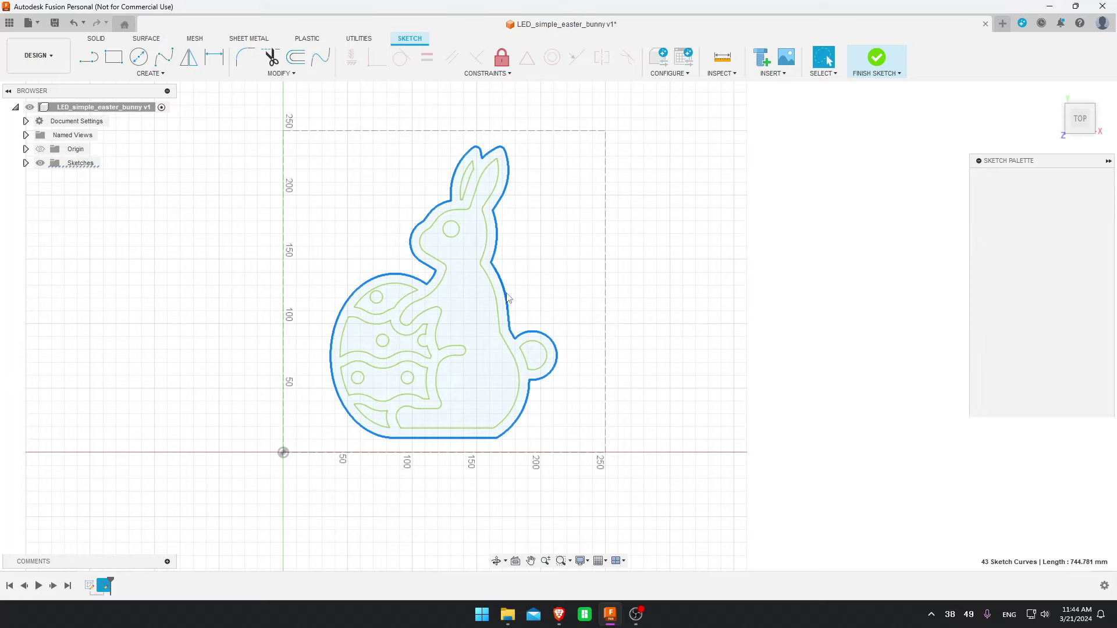
key("o")
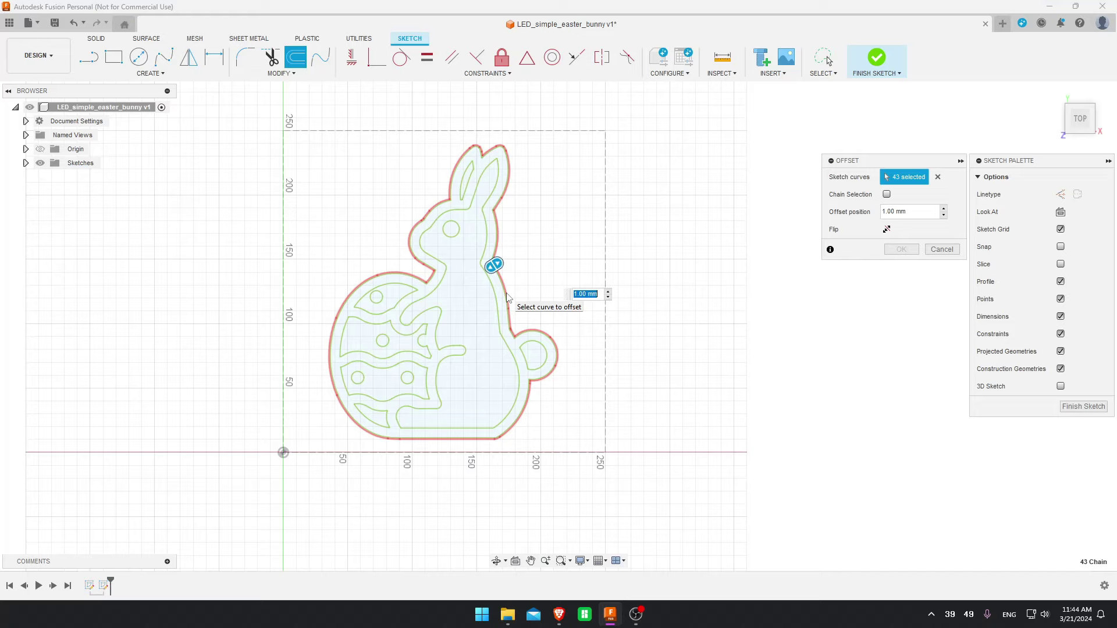
type("10.5")
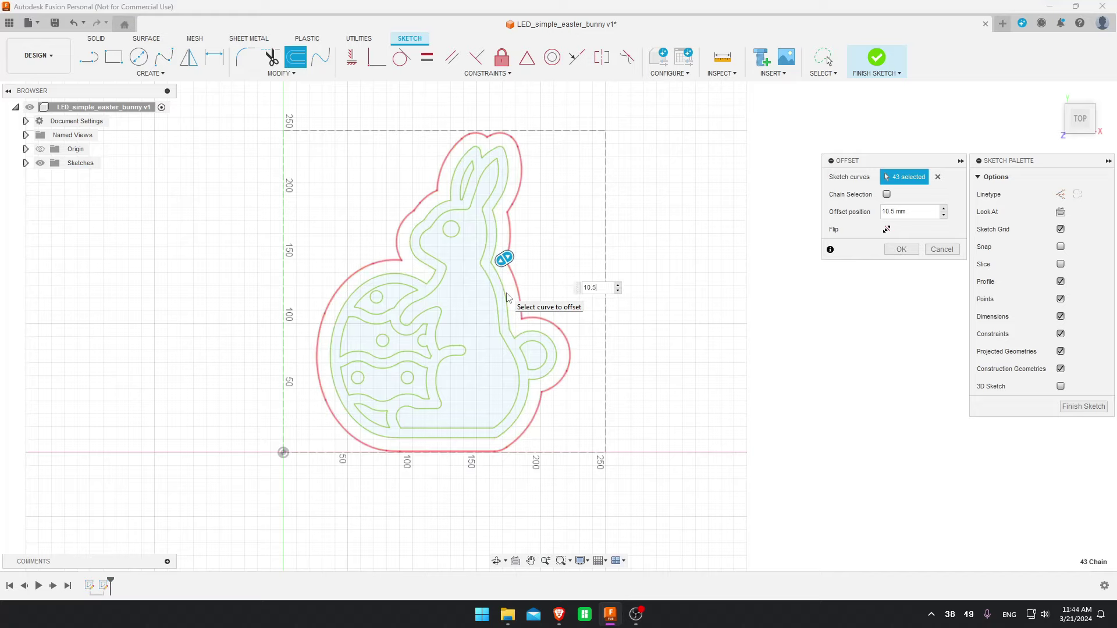
key("Return")
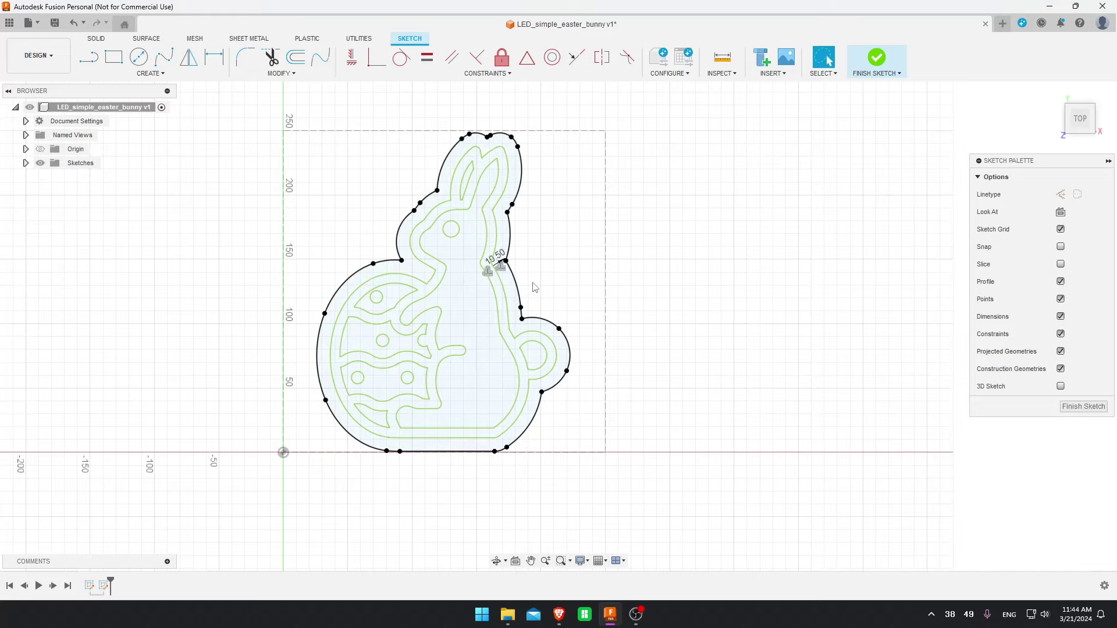
Fillet the neck corner and the notch between the ears with a 0.5 mm radius
left_click(245, 60)
scroll(401, 263, "up", 5)
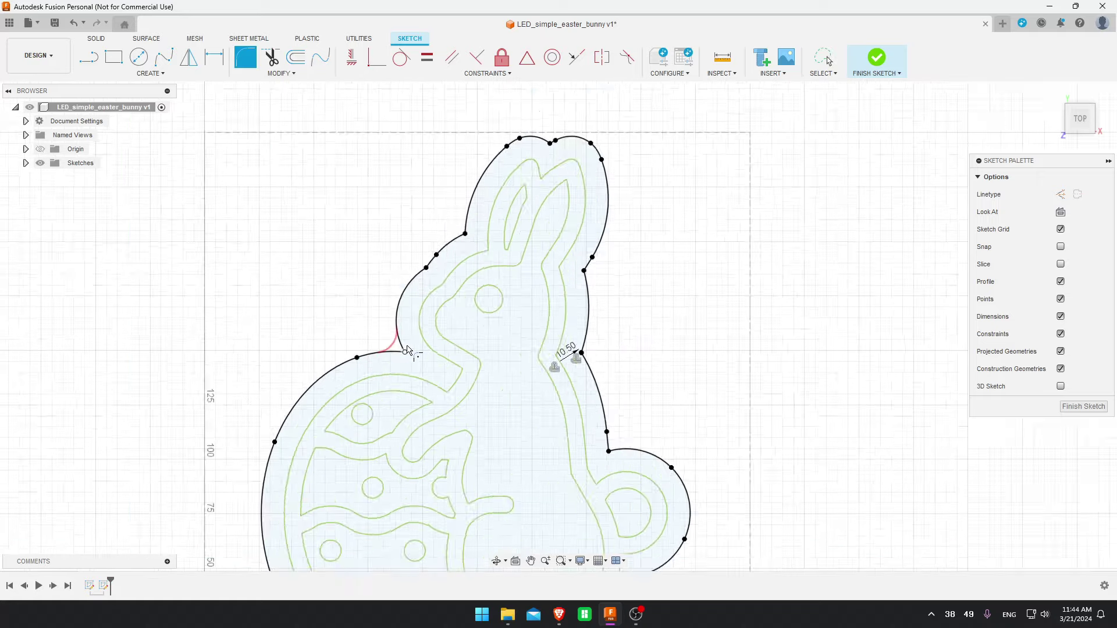
scroll(407, 350, "up", 2)
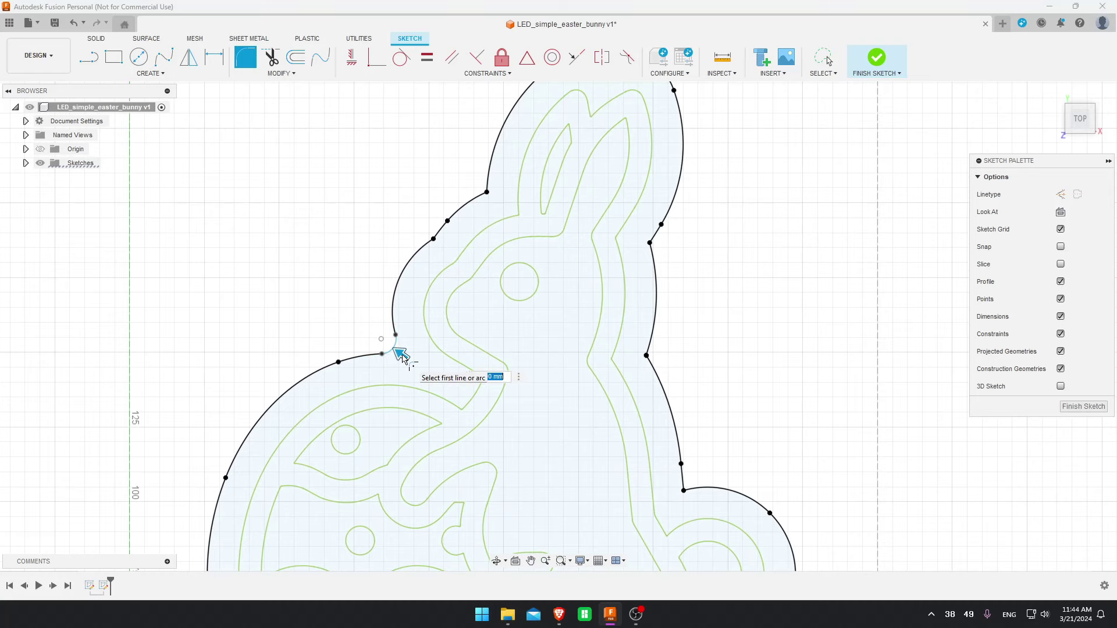
key("Return")
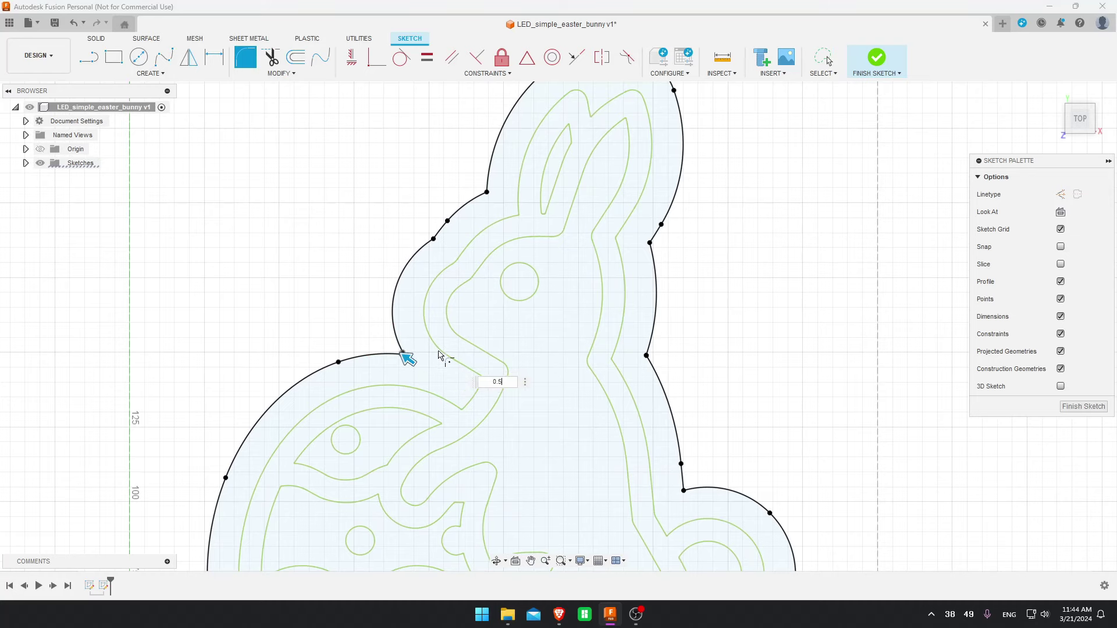
scroll(407, 359, "up", 3)
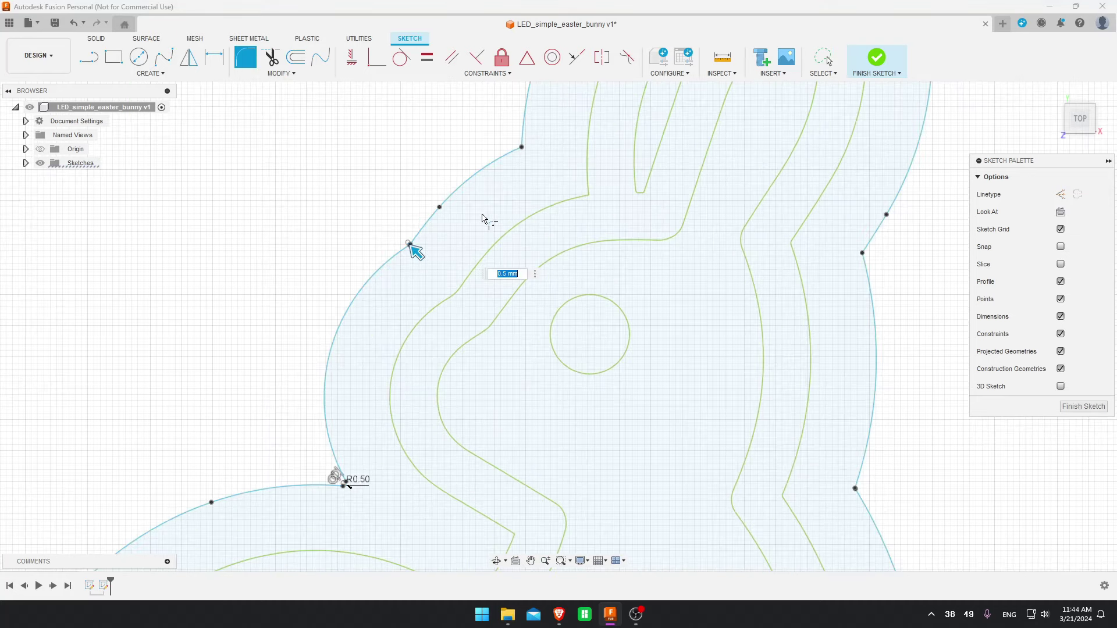
scroll(313, 373, "up", 3)
left_click(307, 365)
scroll(303, 364, "down", 4)
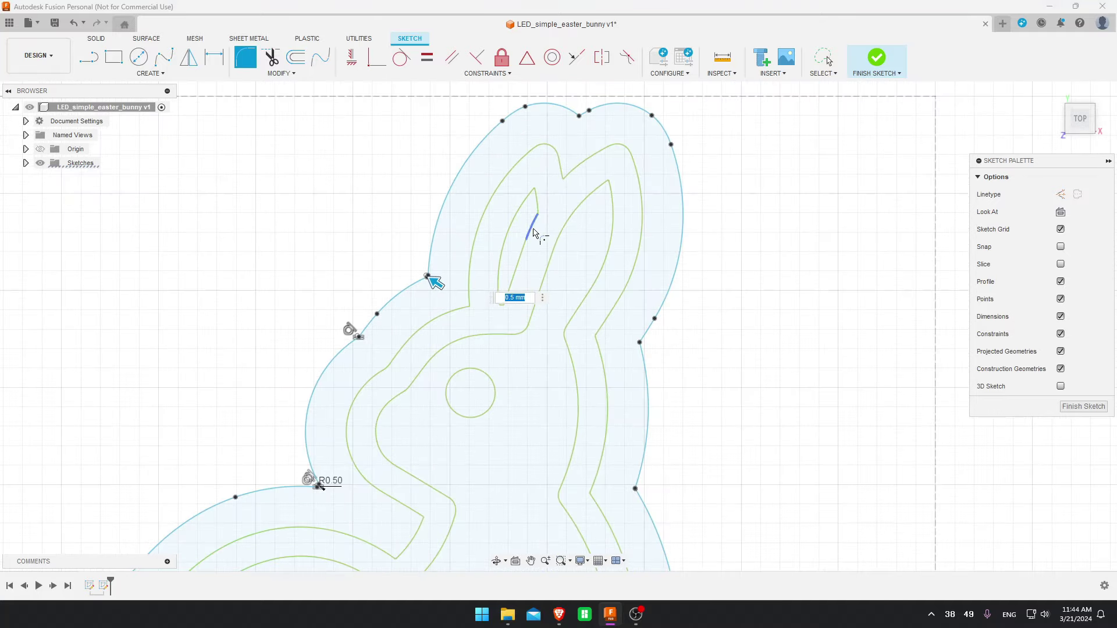
scroll(462, 239, "up", 2)
left_click(464, 240)
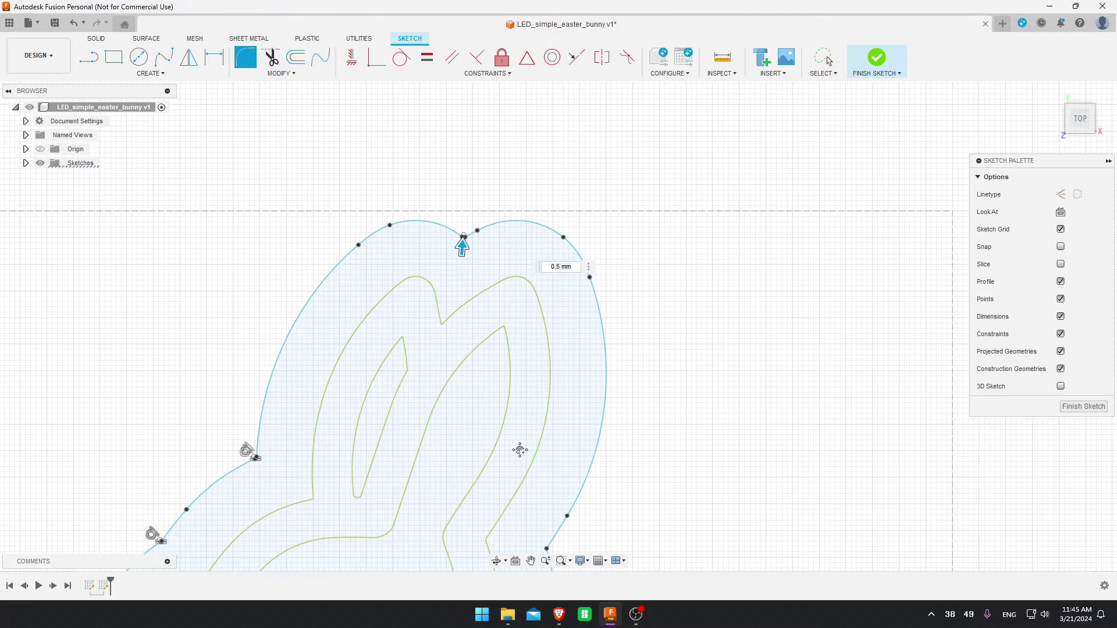
Round the back vertex, a notch vertex and the lower outer vertex with 0.5 mm fillets
middle_click_drag(518, 449, 510, 207)
left_click(507, 165)
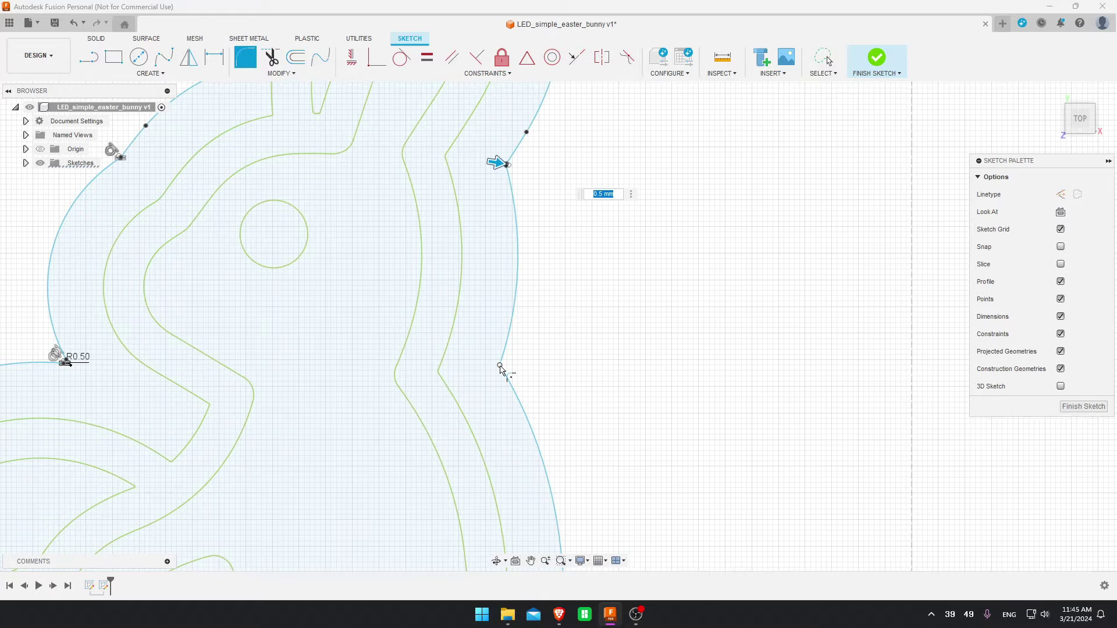
scroll(502, 385, "up", 2)
scroll(500, 372, "down", 4)
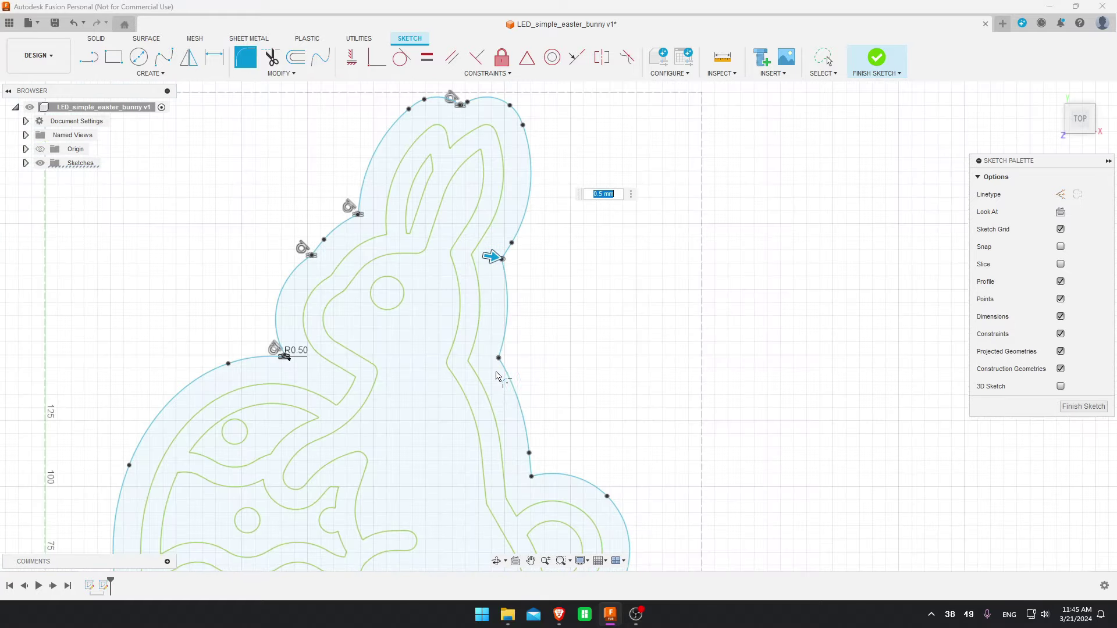
scroll(478, 313, "up", 3)
left_click(493, 312)
middle_click_drag(494, 312, 558, 196)
left_click(543, 389)
Add a 0.2 mm fillet to the remaining sharp vertex near the neck
scroll(479, 456, "down", 3)
middle_click_drag(357, 430, 551, 320)
mouse_move(392, 329)
middle_mouse_down()
mouse_move(473, 412)
mouse_move(369, 439)
middle_mouse_up()
scroll(369, 439, "down", 3)
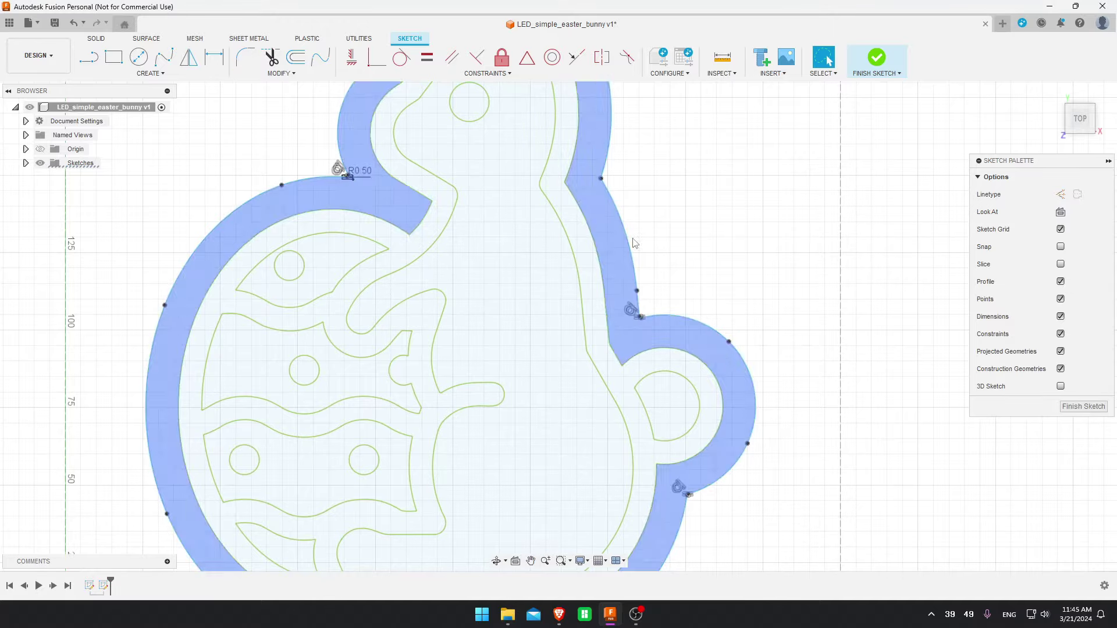
scroll(473, 414, "up", 3)
key("Escape")
scroll(421, 331, "up", 5)
scroll(416, 289, "down", 4)
scroll(429, 354, "down", 4)
scroll(498, 356, "up", 1)
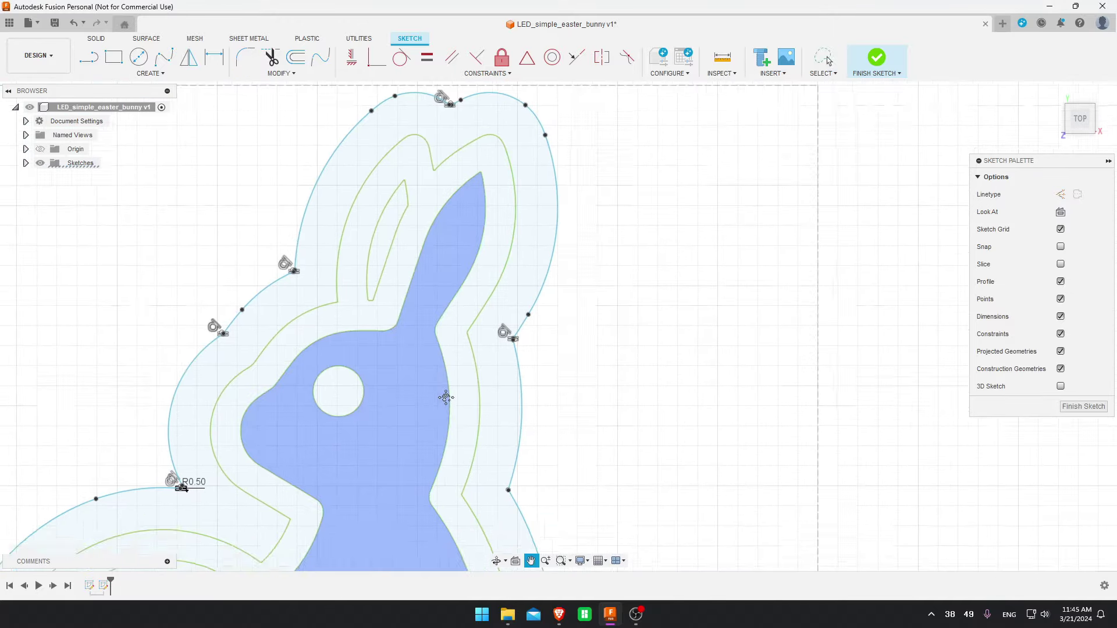
scroll(543, 364, "up", 4)
scroll(550, 326, "up", 8)
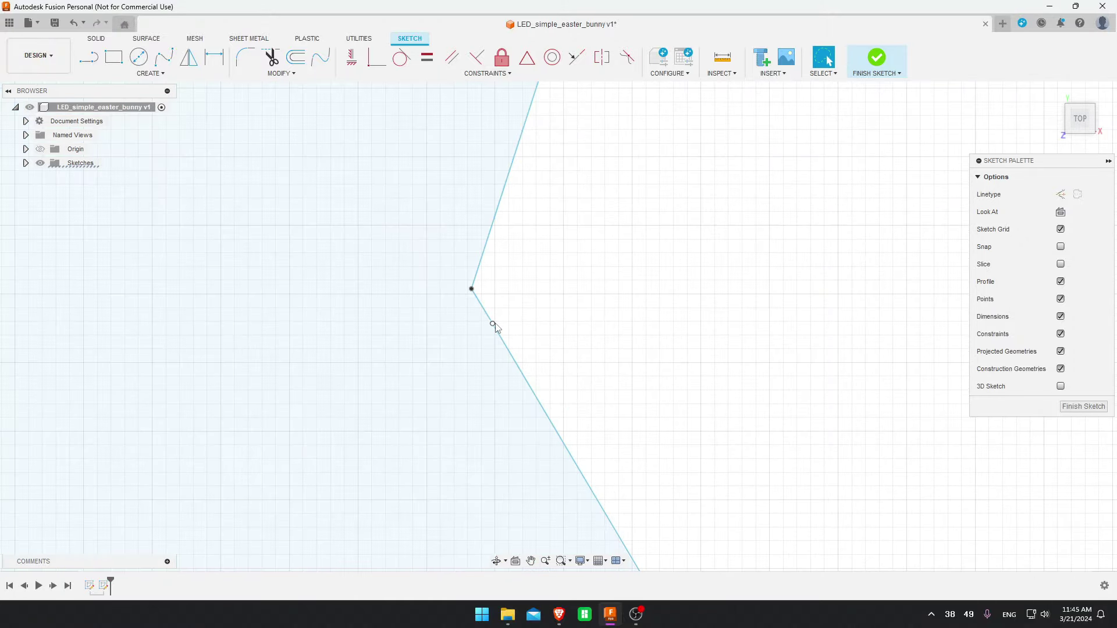
left_click(494, 327)
key("f")
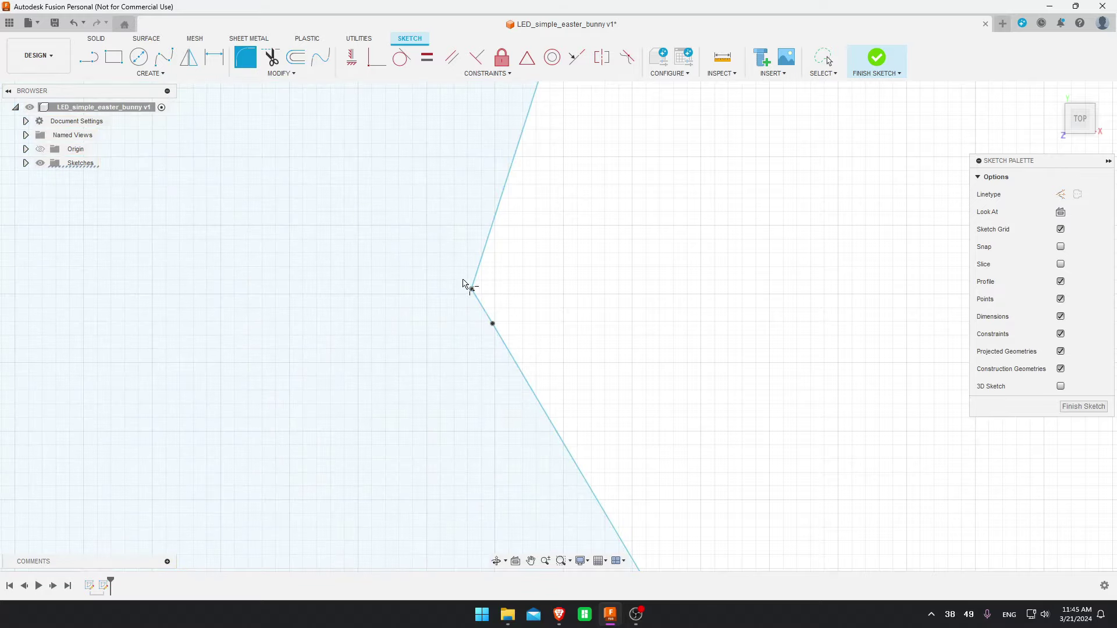
left_click(472, 289)
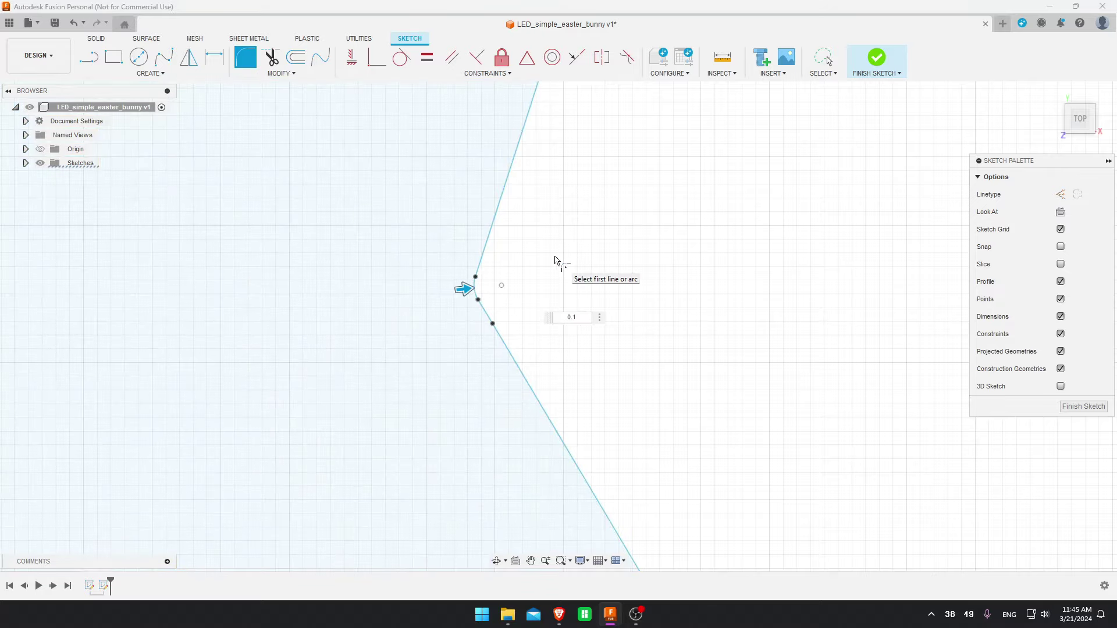
key("Return")
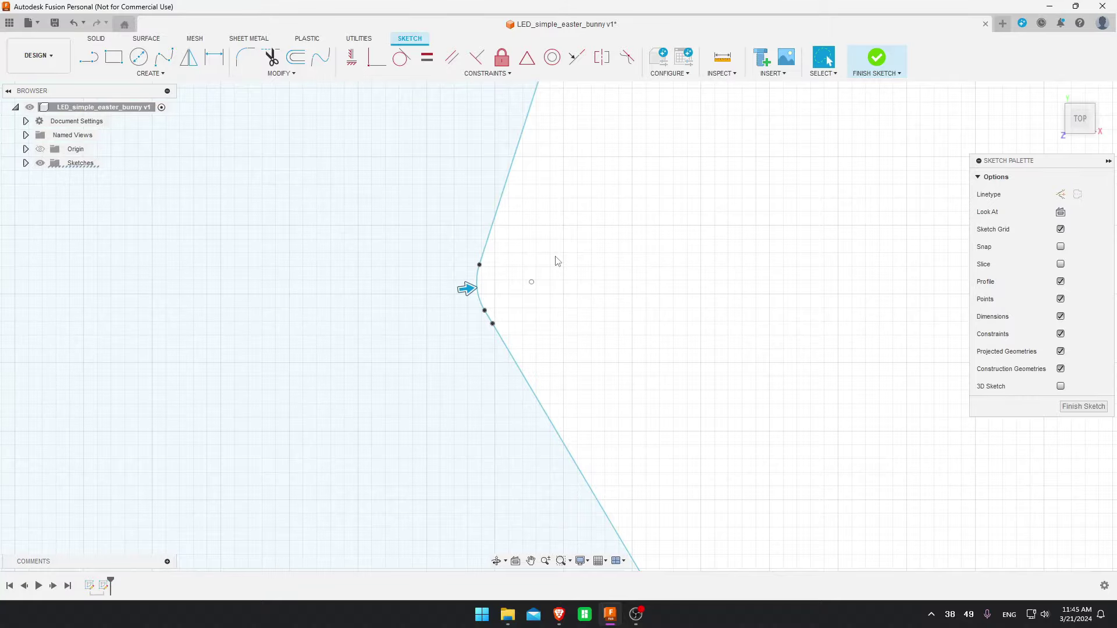
scroll(474, 303, "down", 5)
scroll(473, 303, "down", 8)
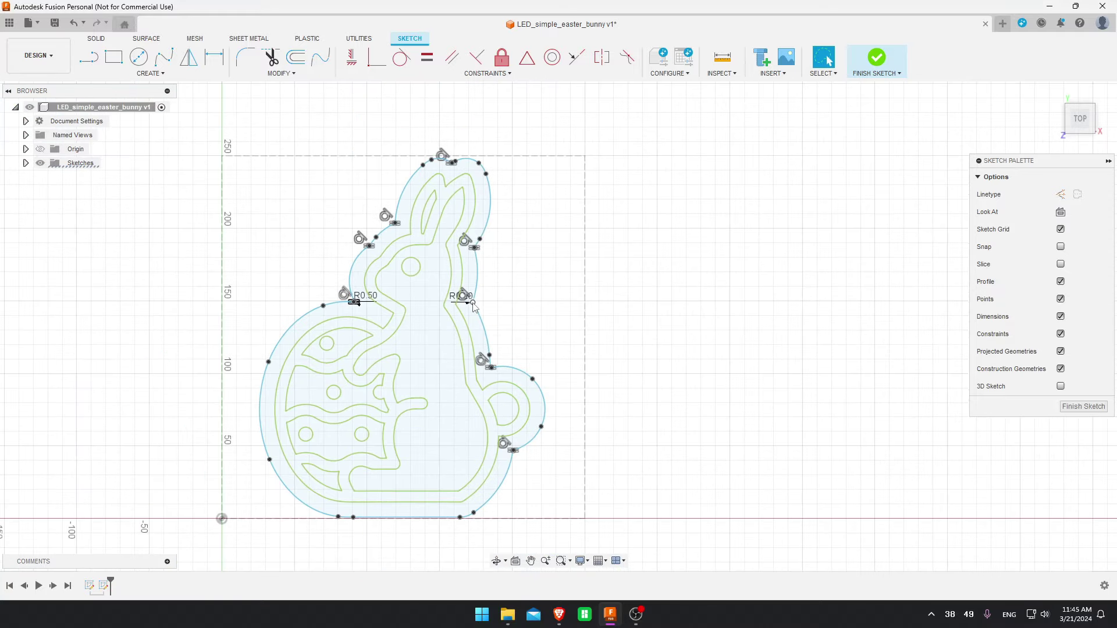
Offset the rounded outer outline inward twice, first by 2 mm, then select the inner border loop
double_click(537, 323)
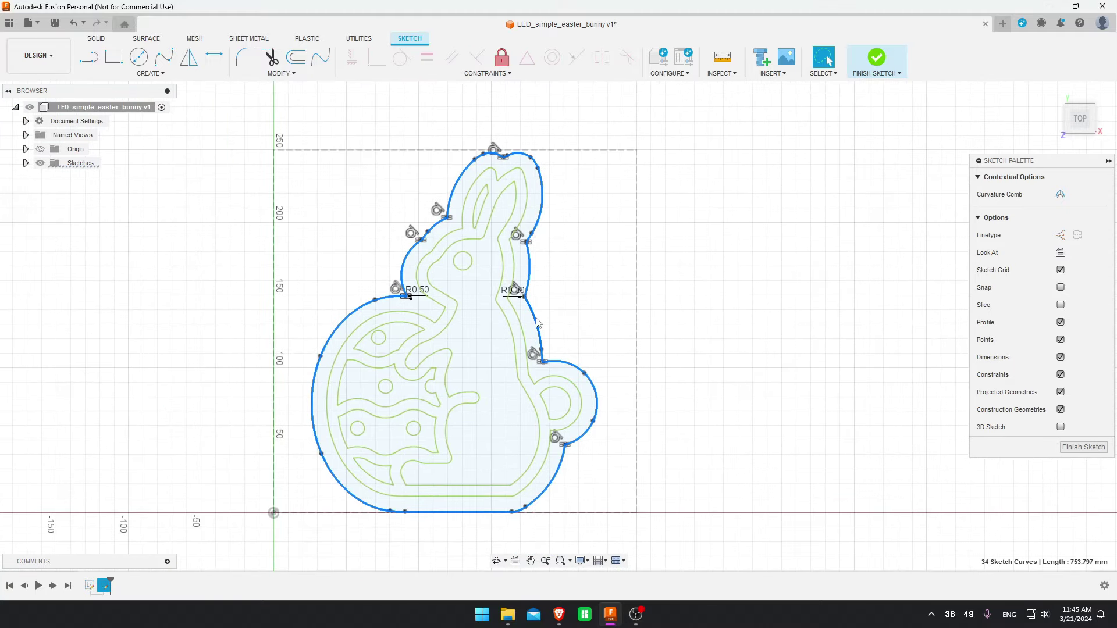
key("o")
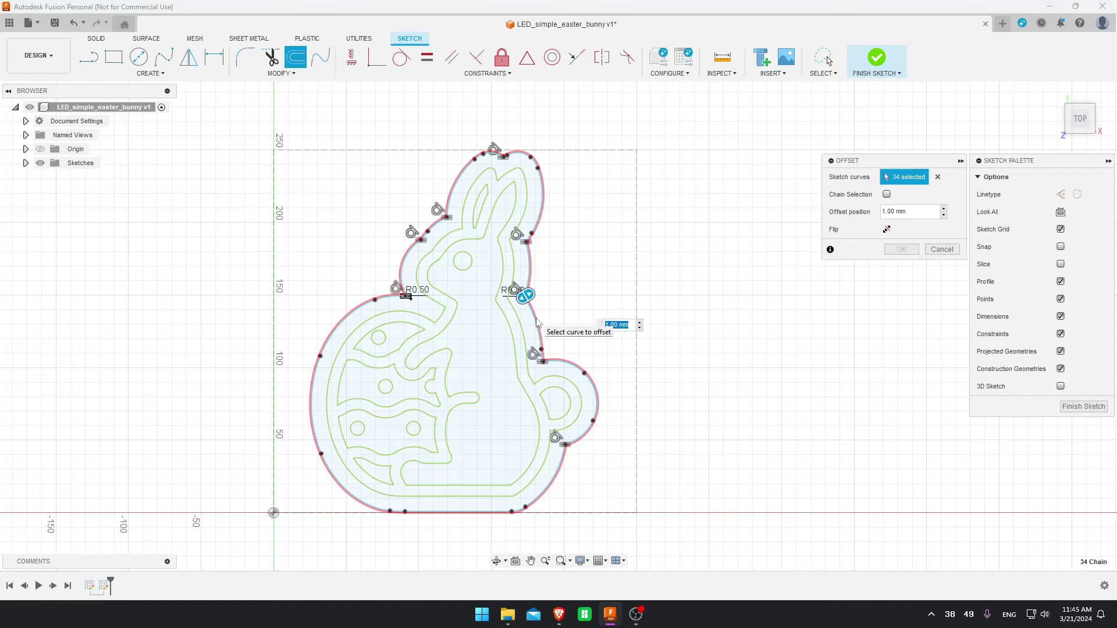
type("-2")
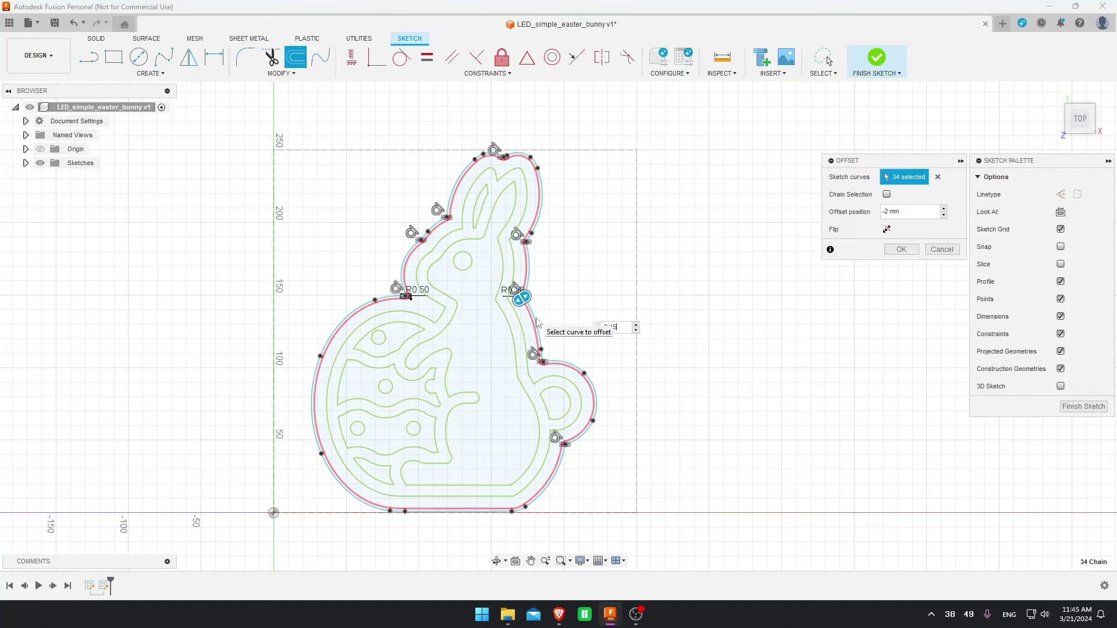
key("Return")
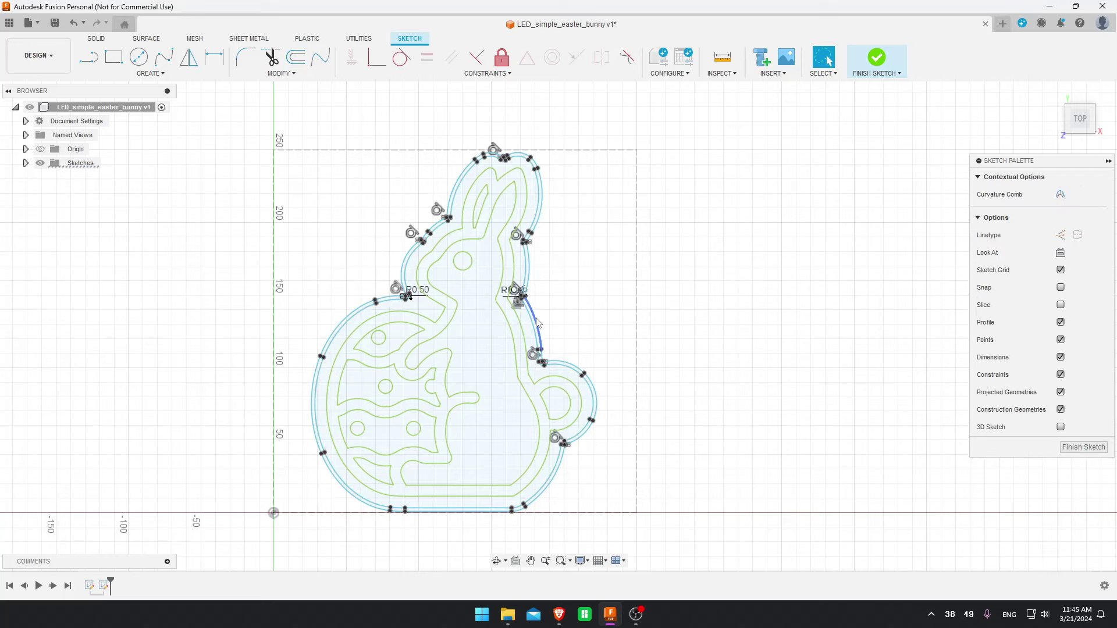
double_click(536, 323)
key("o")
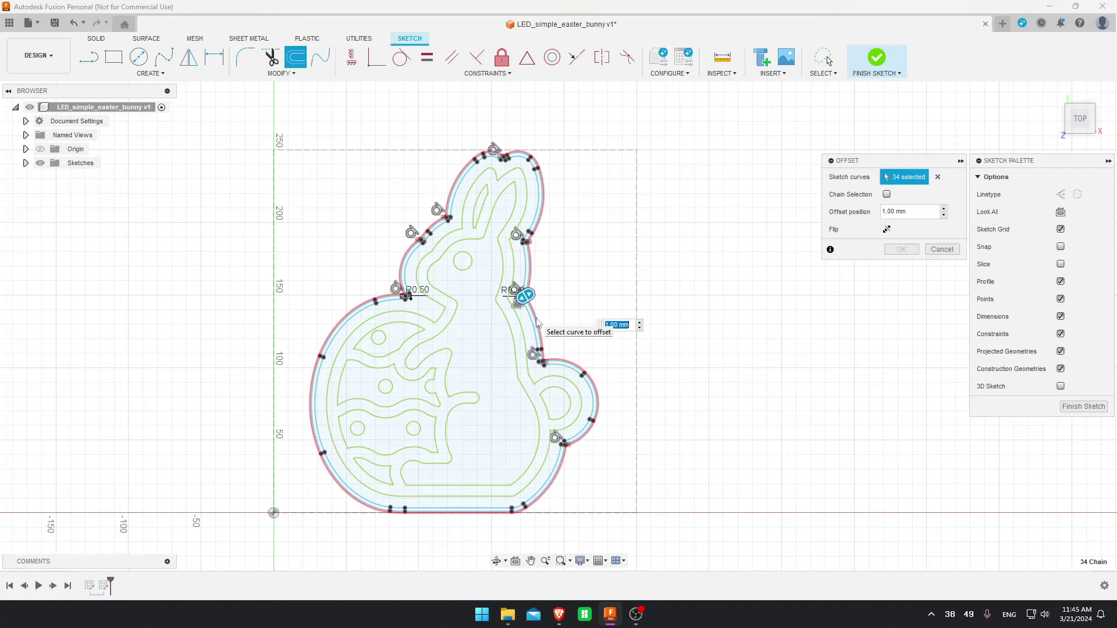
type("-4.45")
key("Return")
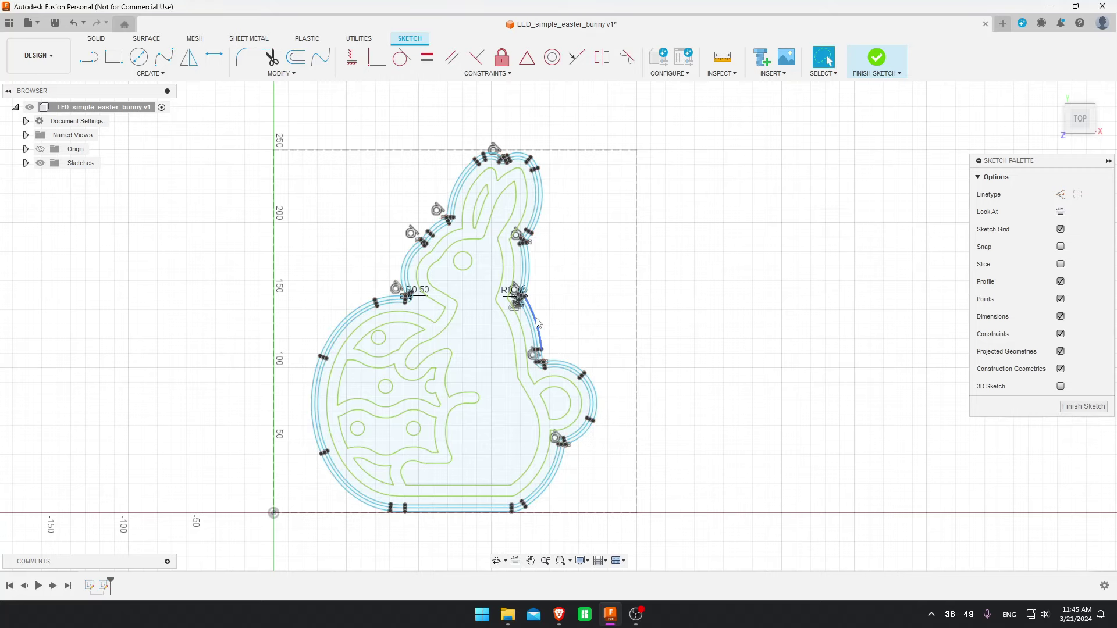
double_click(520, 330)
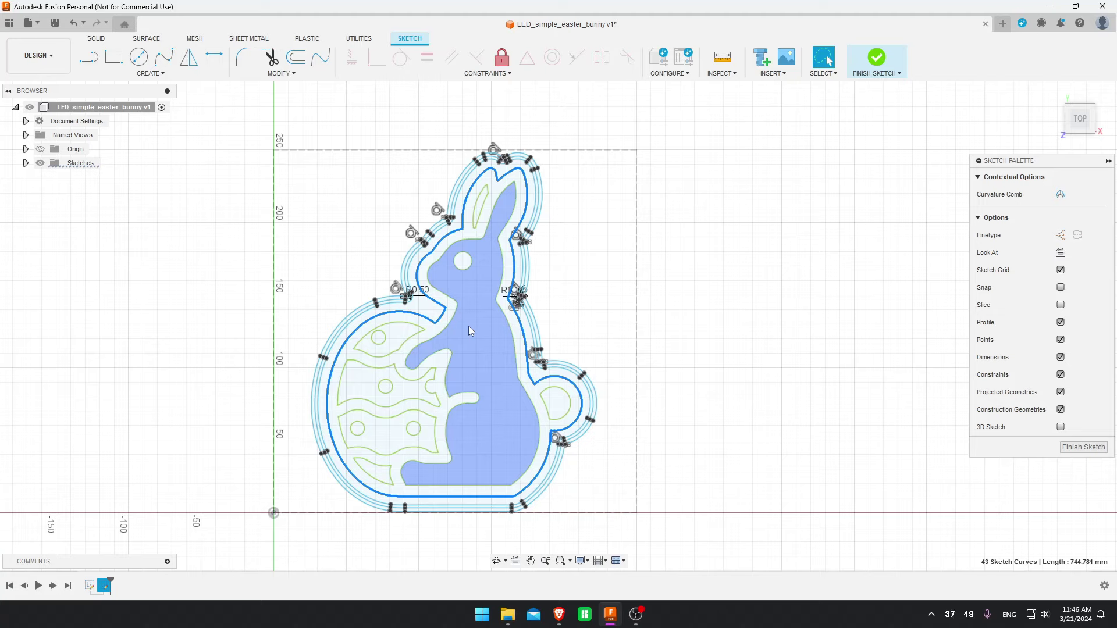
Offset the bunny's inner border loop outward by 0.4*8 = 3.2 mm
left_click(530, 356)
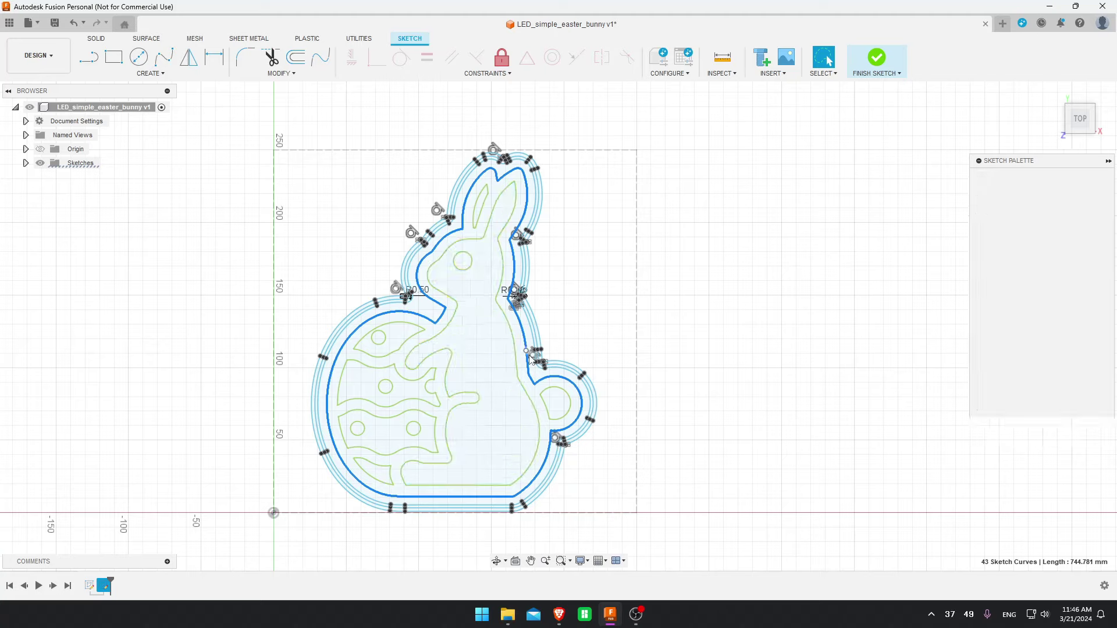
key("o")
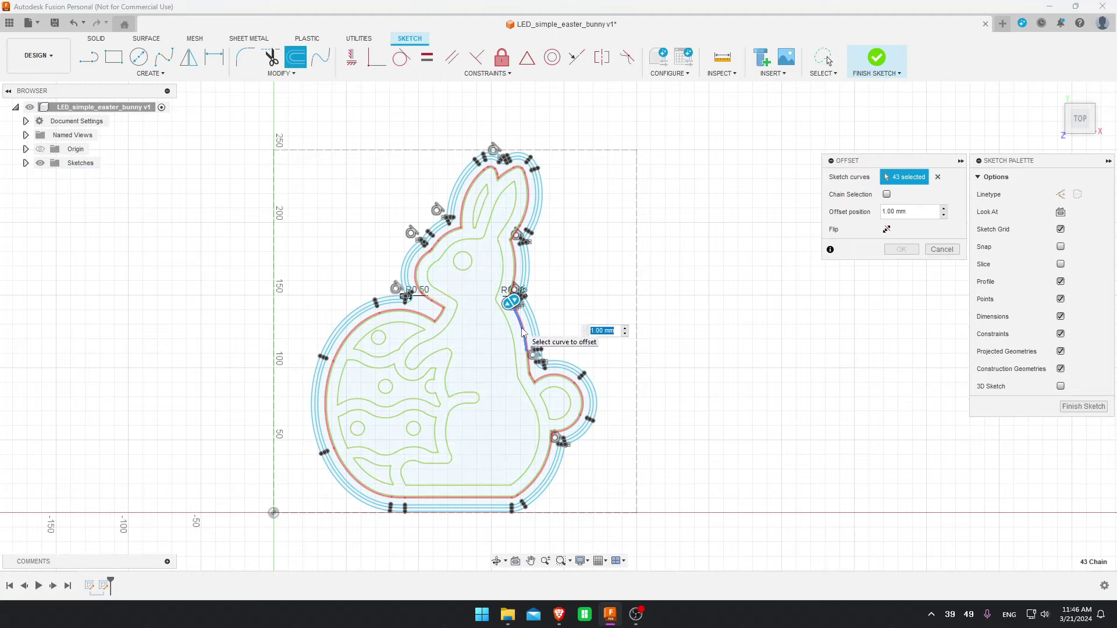
type("0.4*8")
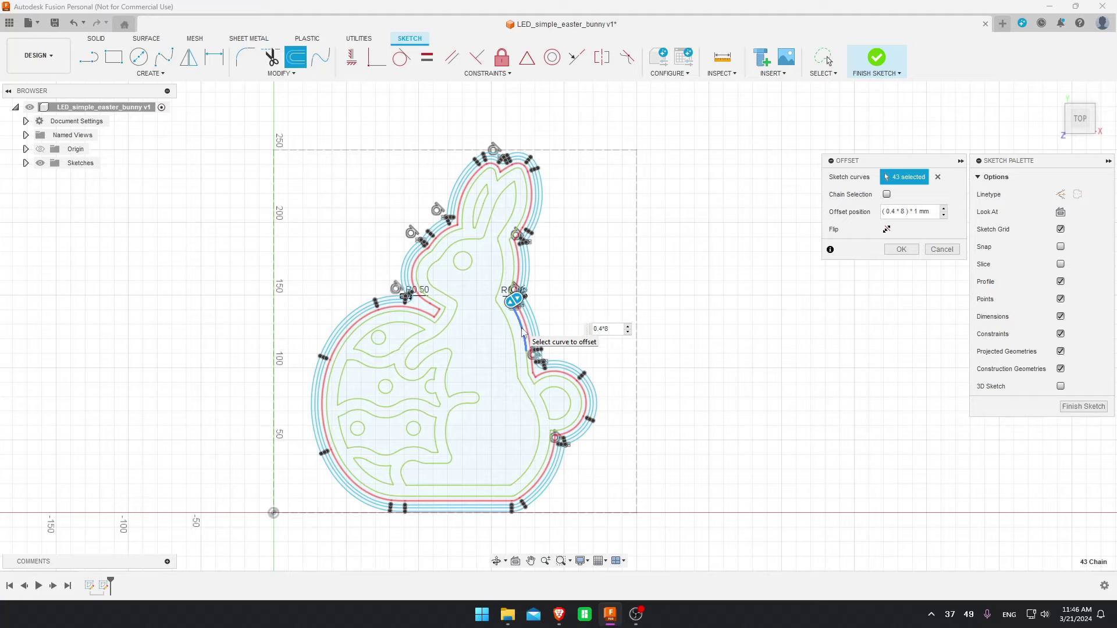
key("Return")
scroll(449, 331, "up", 6)
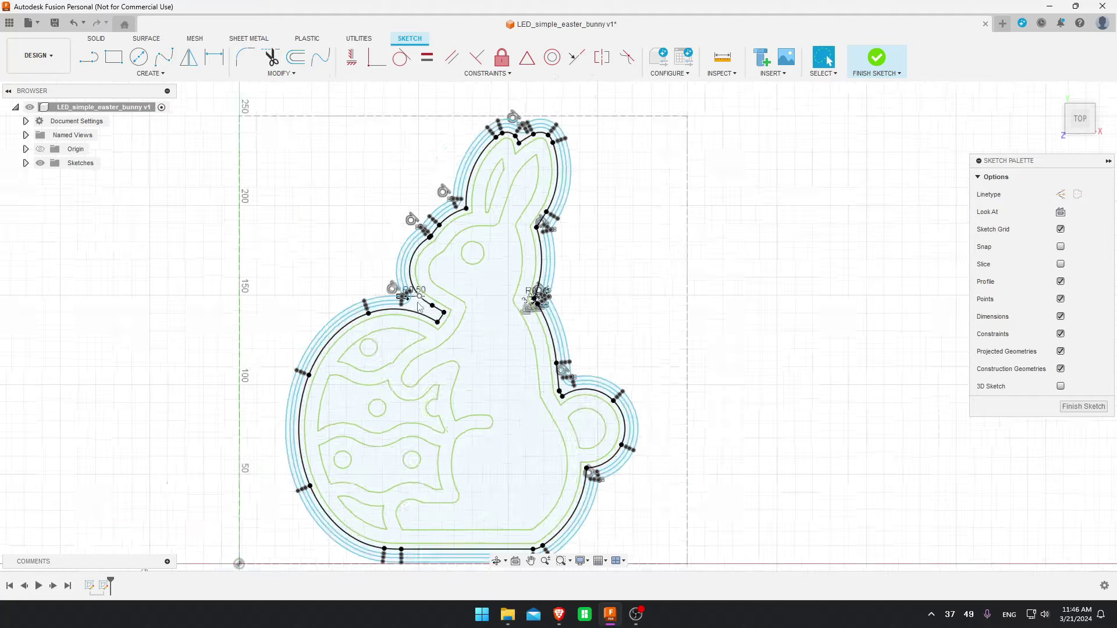
Fillet the lower, upper and ear-notch corners of the offset outlines at 0.5 mm
left_click(245, 56)
scroll(512, 354, "up", 3)
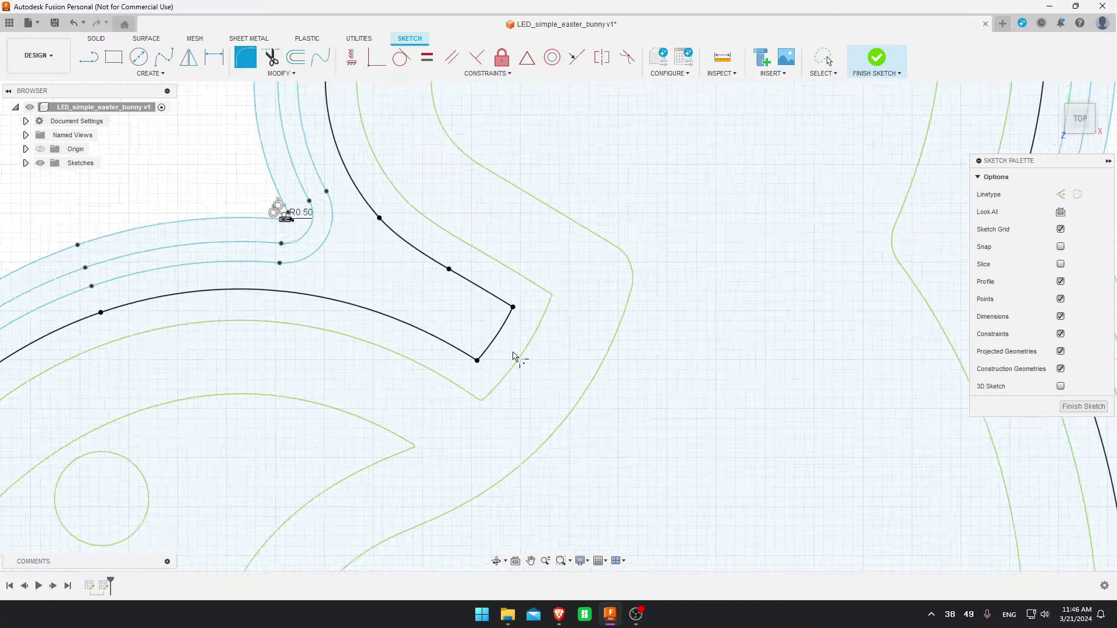
left_click(463, 363)
type("0.5")
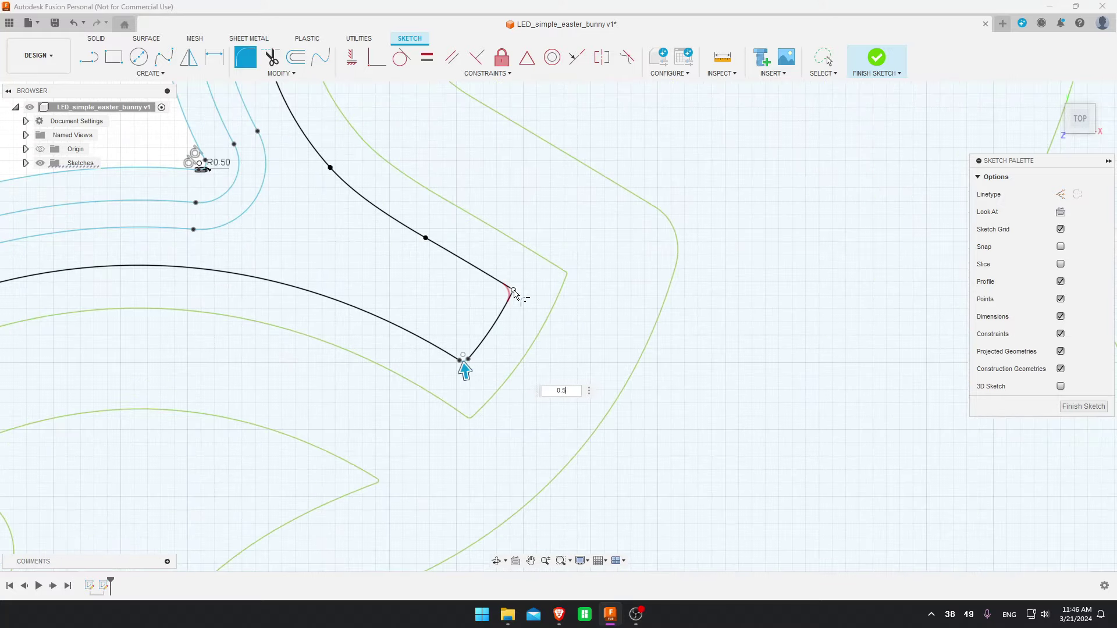
left_click(514, 293)
scroll(516, 294, "down", 5)
mouse_move(494, 297)
middle_mouse_down()
mouse_move(511, 291)
mouse_move(511, 309)
mouse_move(438, 384)
middle_mouse_up()
scroll(384, 319, "up", 4)
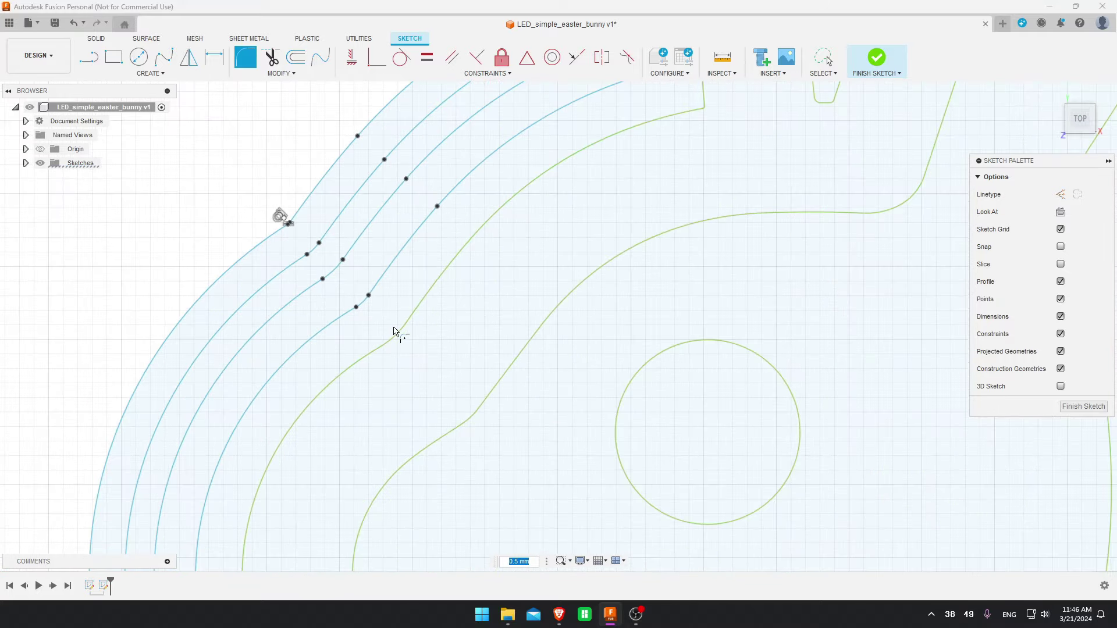
scroll(394, 331, "down", 4)
middle_click_drag(483, 260, 452, 352)
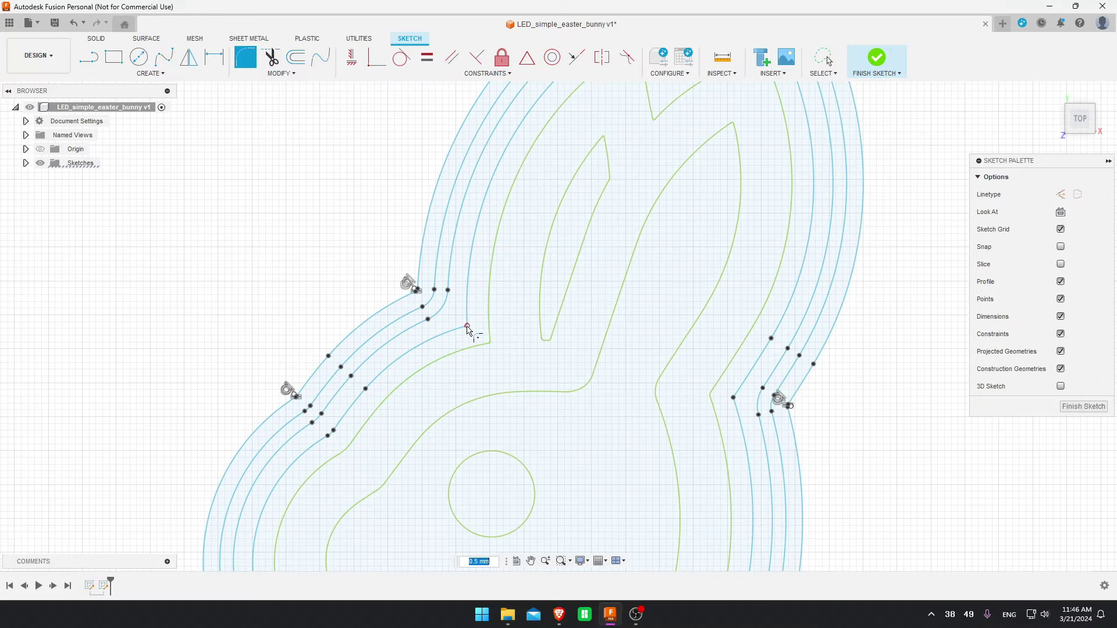
scroll(471, 330, "up", 1)
scroll(524, 244, "down", 3)
scroll(506, 285, "up", 6)
left_click(533, 248)
Round the remaining sharp offset-outline corner at 0.5 mm and exit the fillet tool
scroll(531, 247, "down", 3)
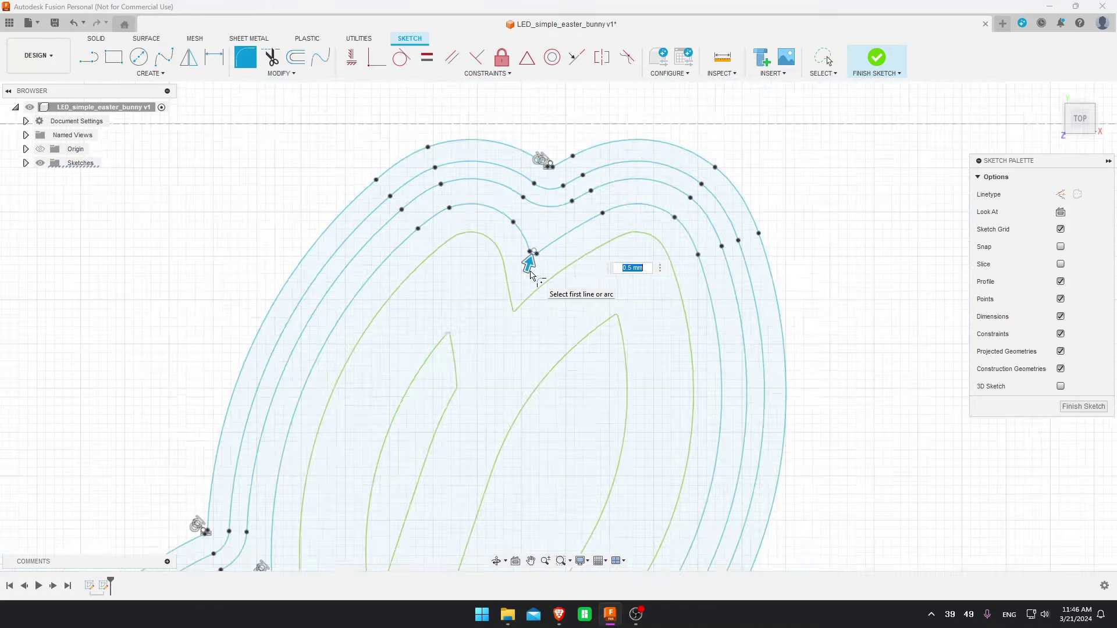
scroll(585, 269, "up", 5)
scroll(585, 269, "down", 3)
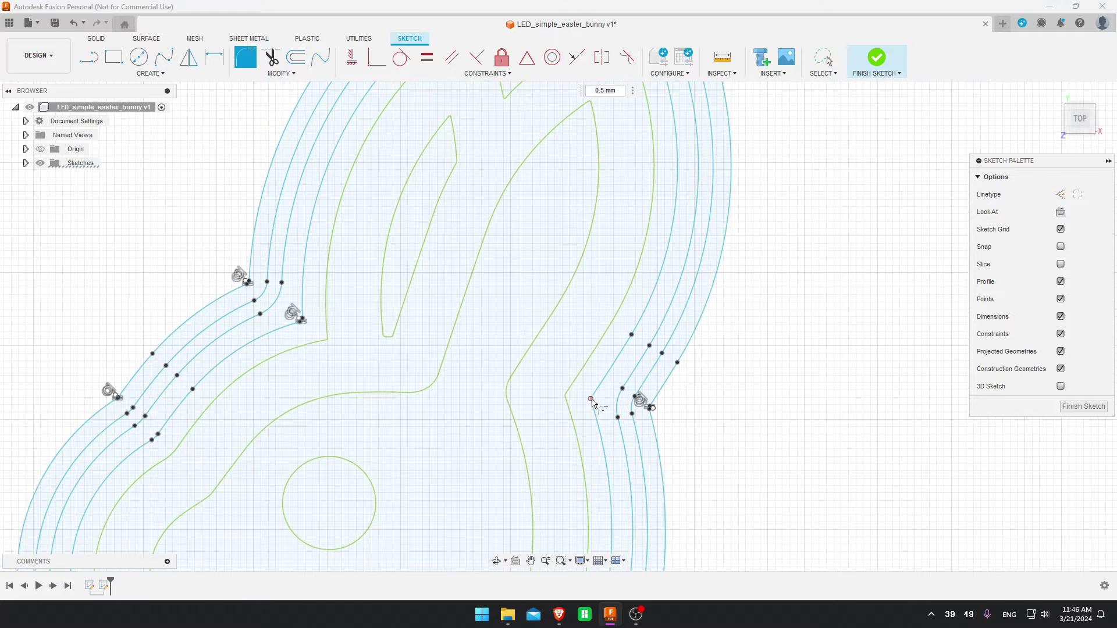
left_click(588, 419)
scroll(570, 423, "up", 5)
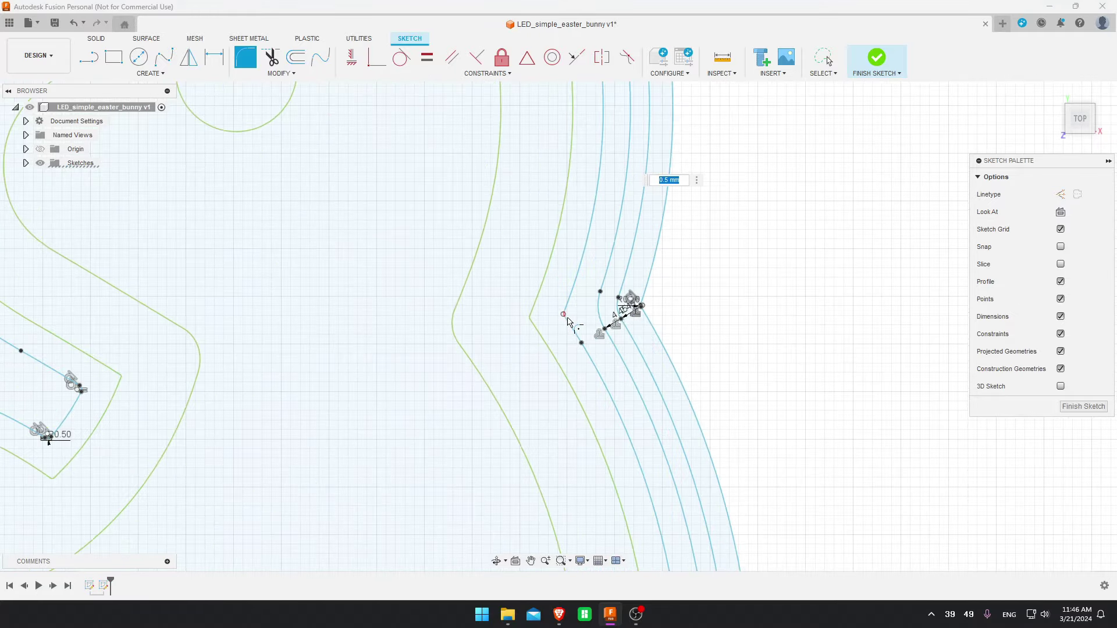
scroll(576, 364, "down", 3)
scroll(575, 363, "down", 3)
scroll(575, 338, "up", 6)
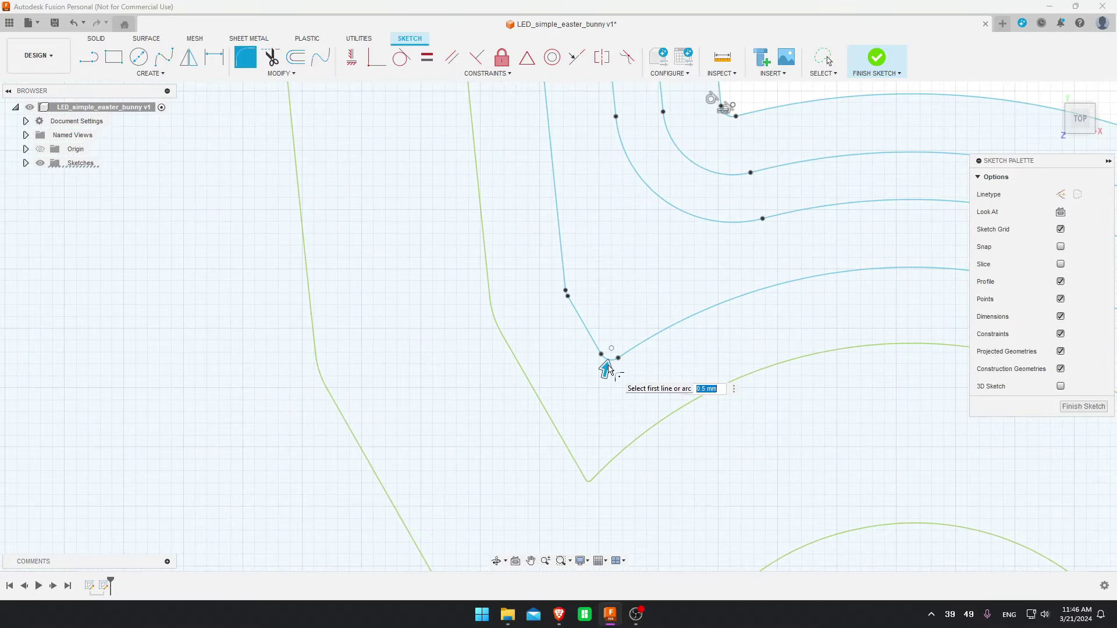
scroll(606, 368, "down", 3)
mouse_move(606, 369)
middle_mouse_down()
mouse_move(653, 425)
mouse_move(559, 340)
middle_mouse_up()
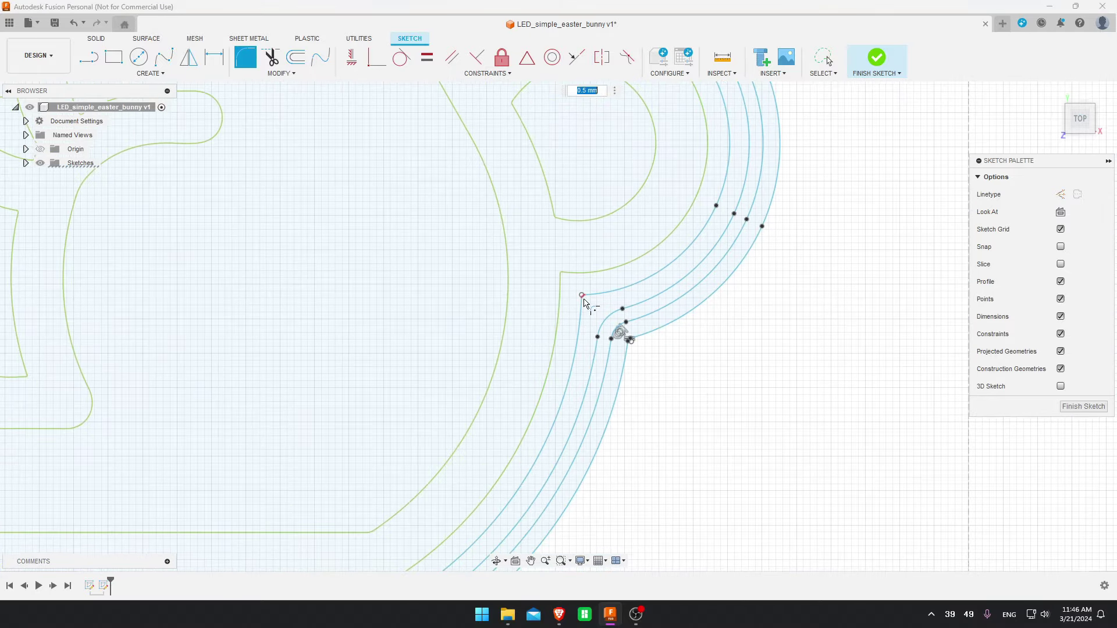
scroll(532, 375, "down", 5)
scroll(638, 362, "up", 3)
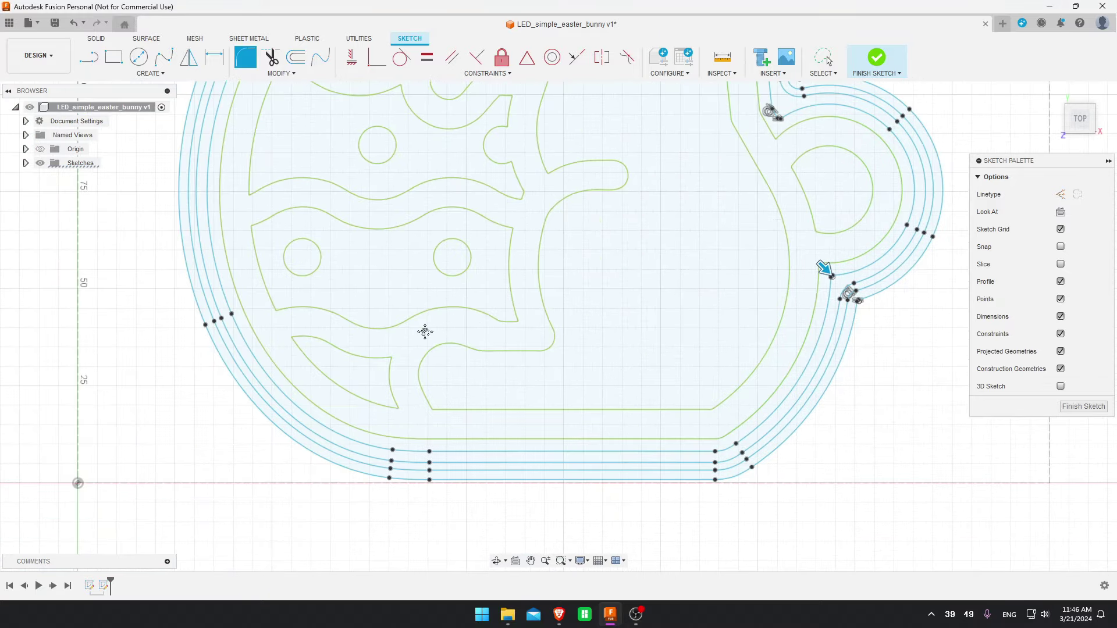
mouse_move(424, 329)
middle_mouse_down()
mouse_move(366, 237)
mouse_move(526, 332)
mouse_move(481, 383)
middle_mouse_up()
scroll(480, 383, "up", 3)
scroll(512, 369, "down", 5)
mouse_move(561, 249)
middle_mouse_down()
mouse_move(448, 348)
mouse_move(438, 431)
middle_mouse_up()
scroll(439, 431, "down", 4)
scroll(497, 344, "up", 6)
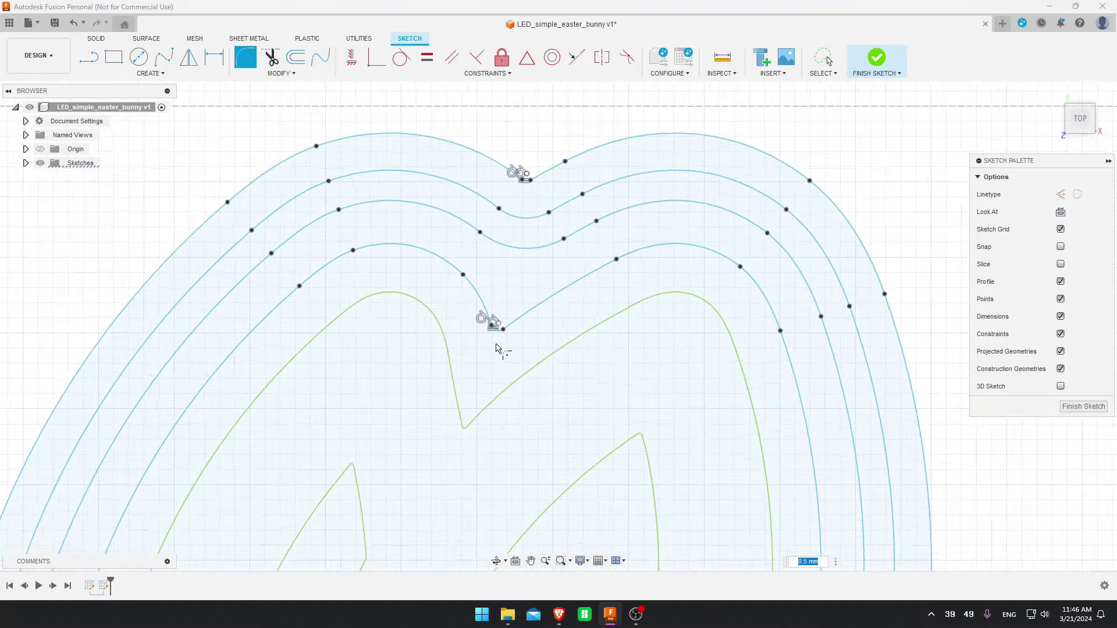
scroll(497, 348, "down", 4)
middle_click_drag(497, 348, 506, 291)
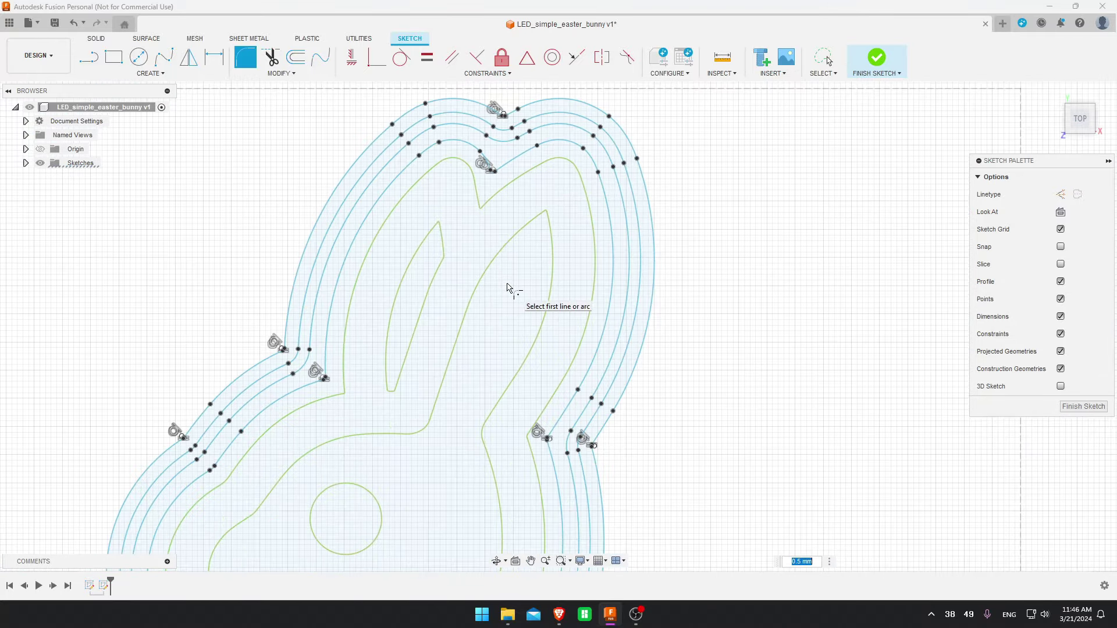
key("Escape")
scroll(508, 294, "down", 8)
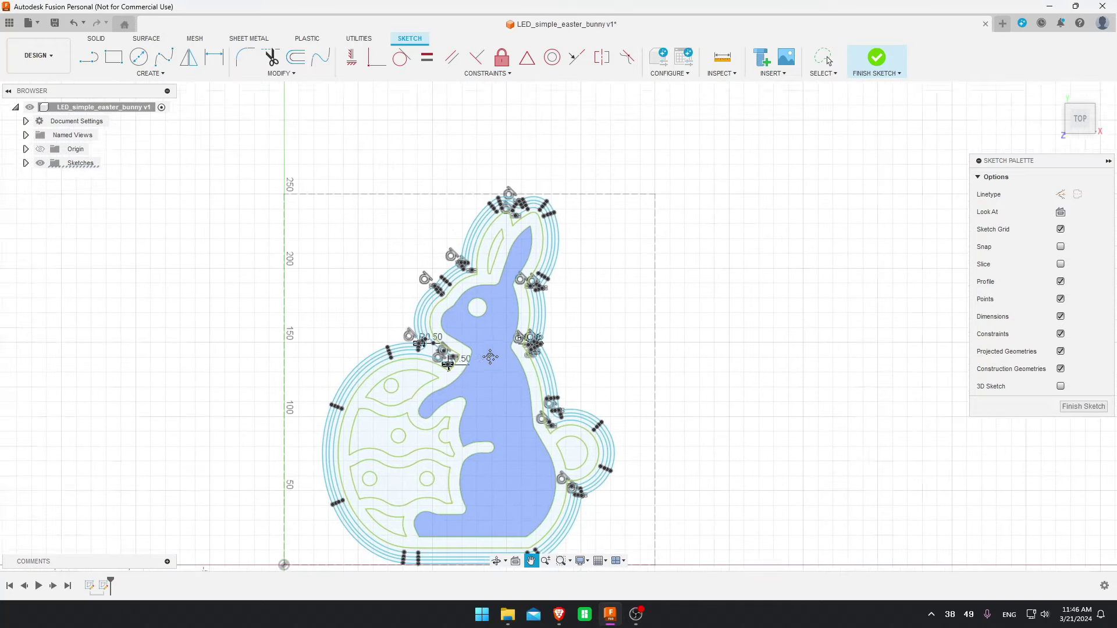
Finish the sketch and extrude the outer ring profile 8 mm as a new component
left_click(875, 59)
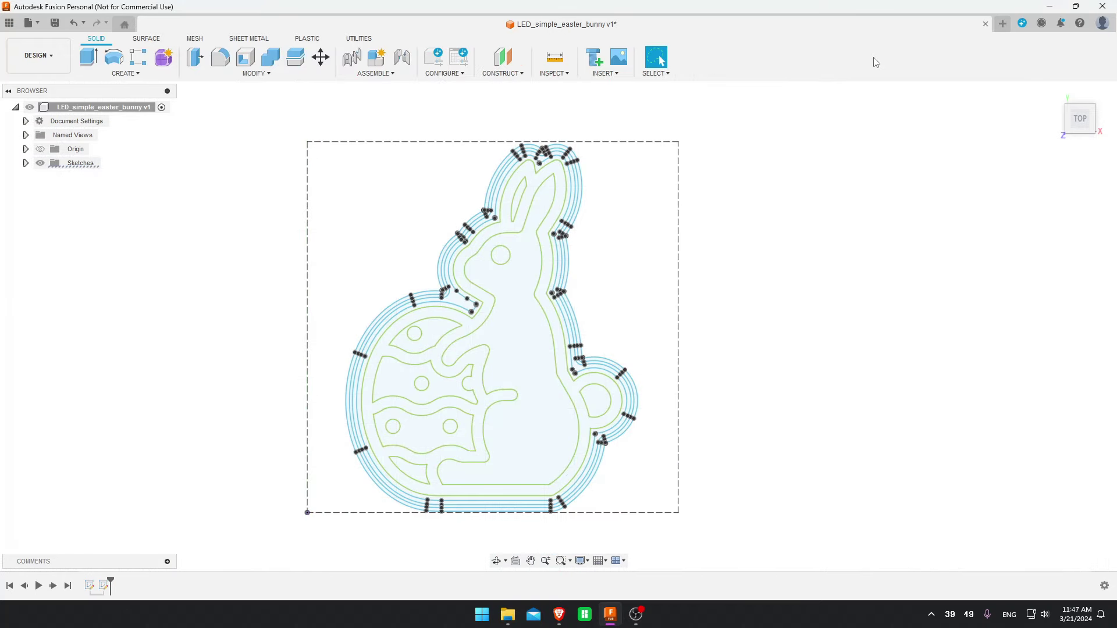
scroll(343, 430, "up", 5)
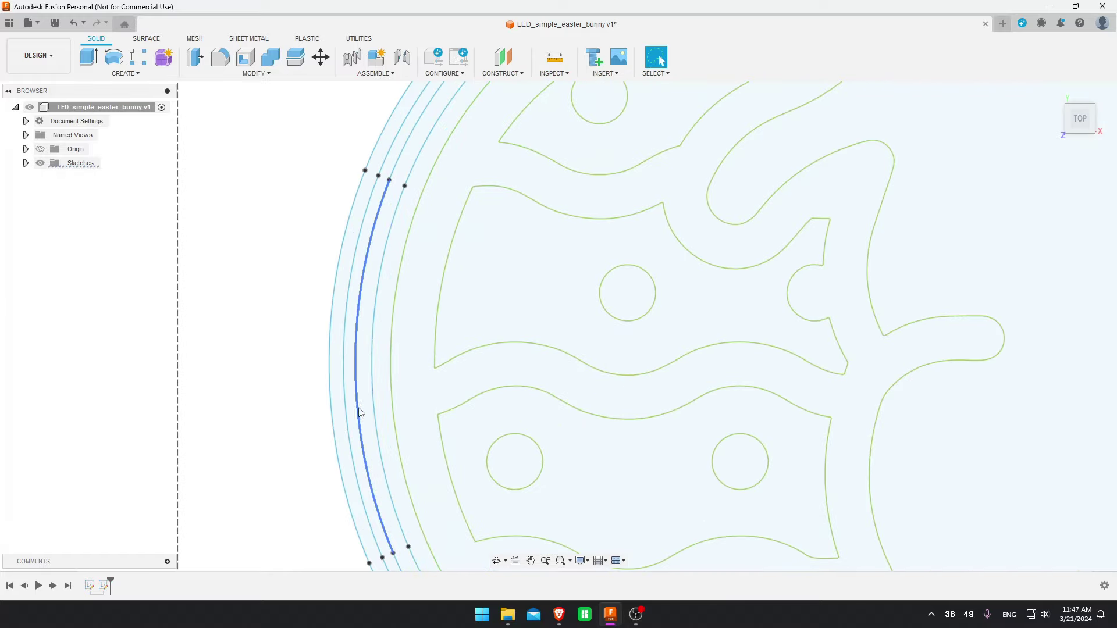
left_click(352, 413)
scroll(354, 416, "down", 5)
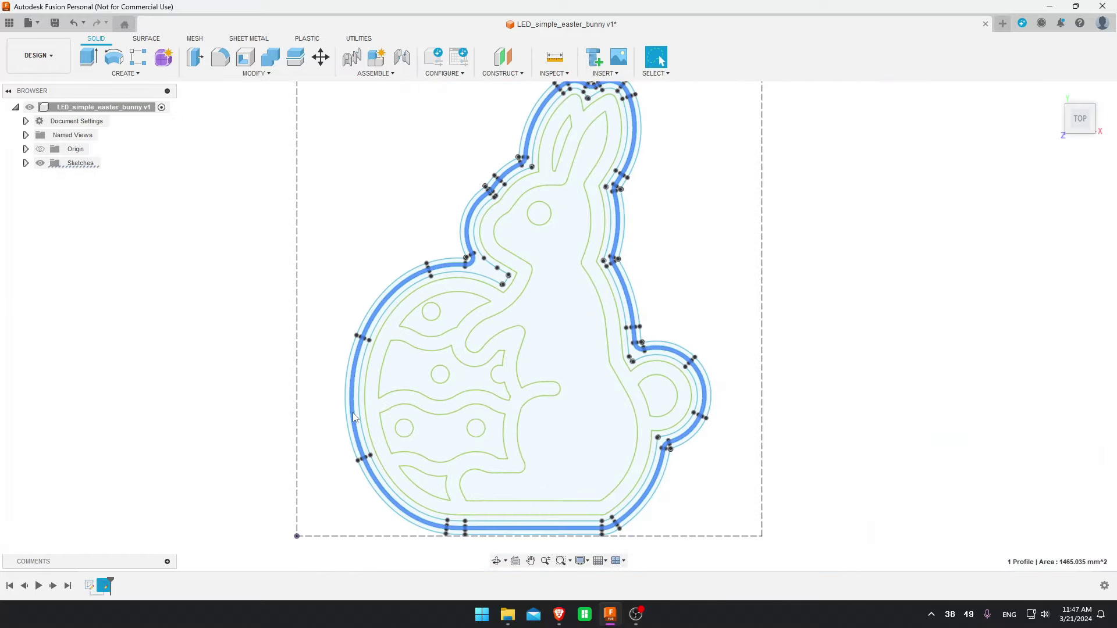
key("e")
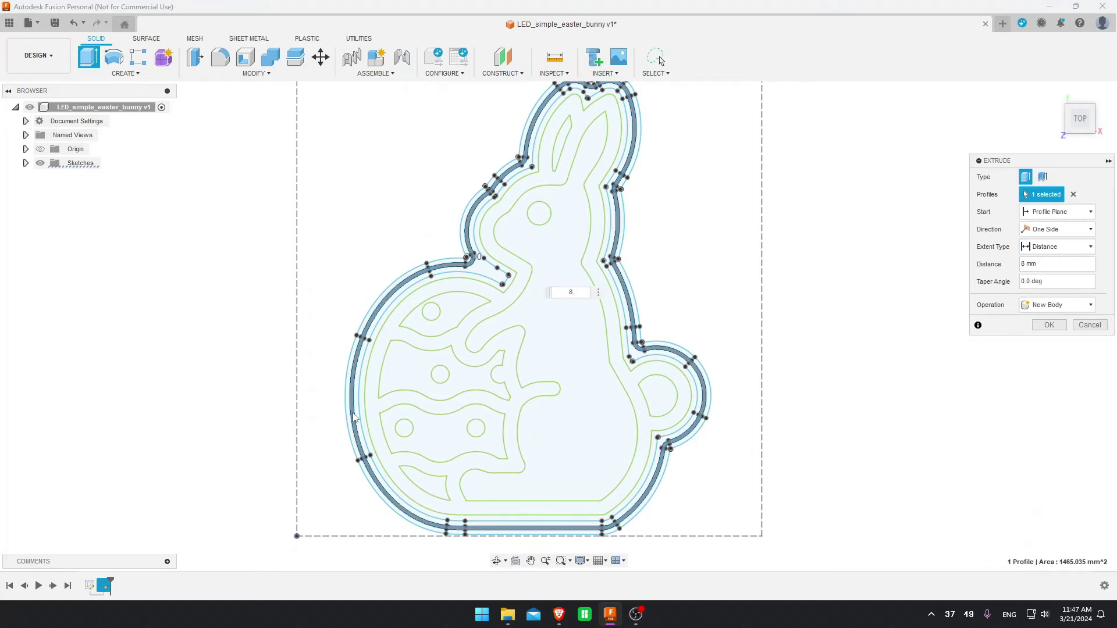
left_click(1056, 305)
left_click(1047, 367)
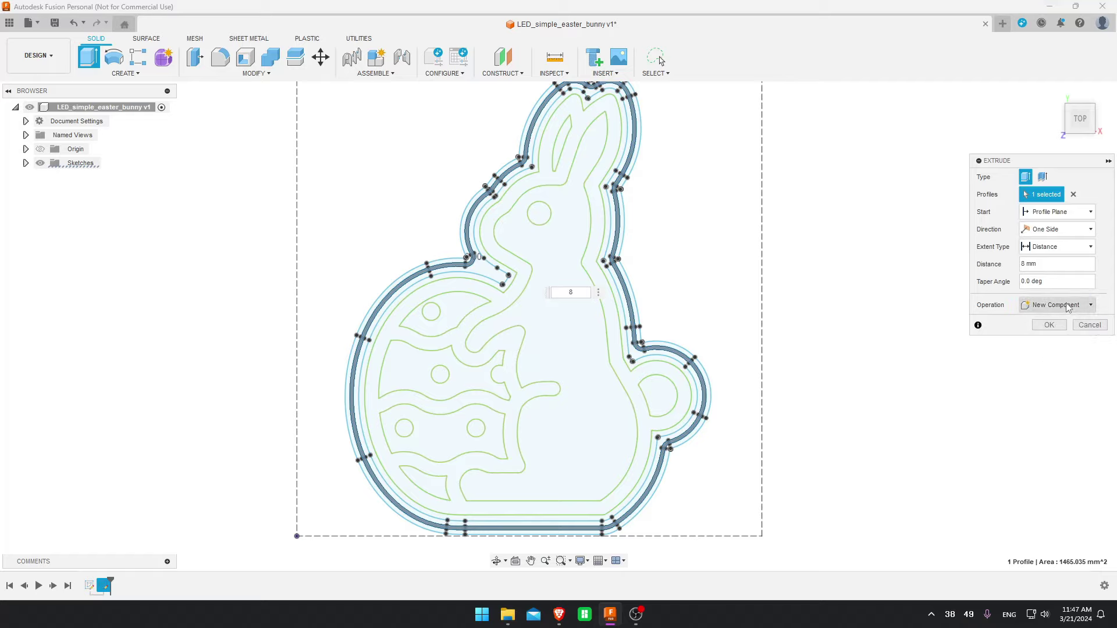
left_click(1049, 325)
mouse_move(559, 326)
middle_mouse_down("shift")
mouse_move(605, 279)
mouse_move(293, 136)
middle_mouse_up("shift")
Rename the new component to 'Black'
double_click(65, 177)
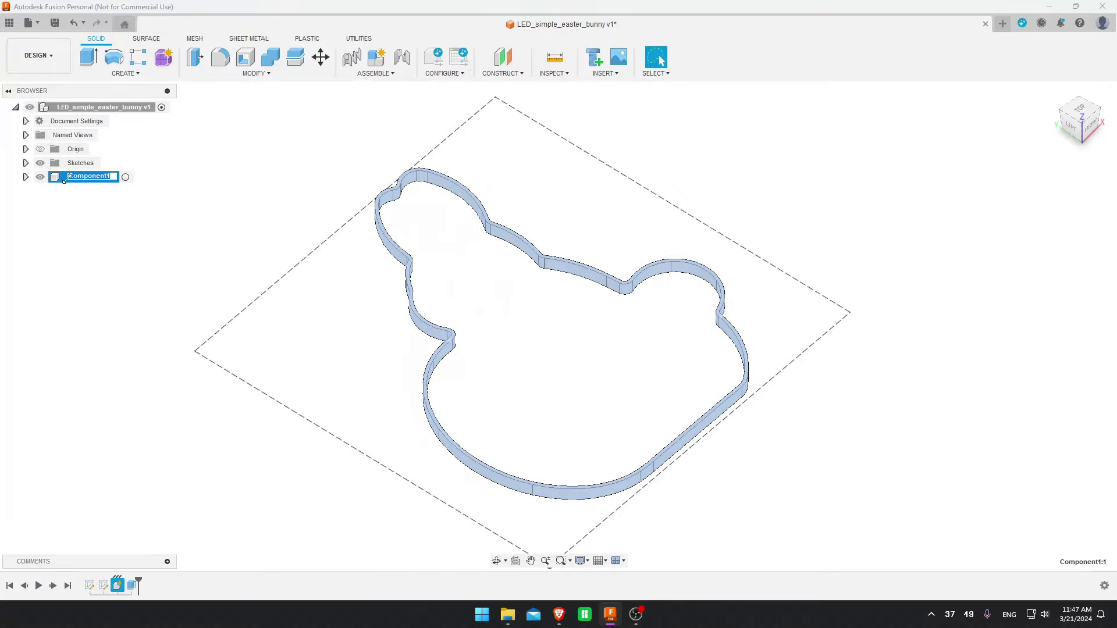
type("Black")
key("Return")
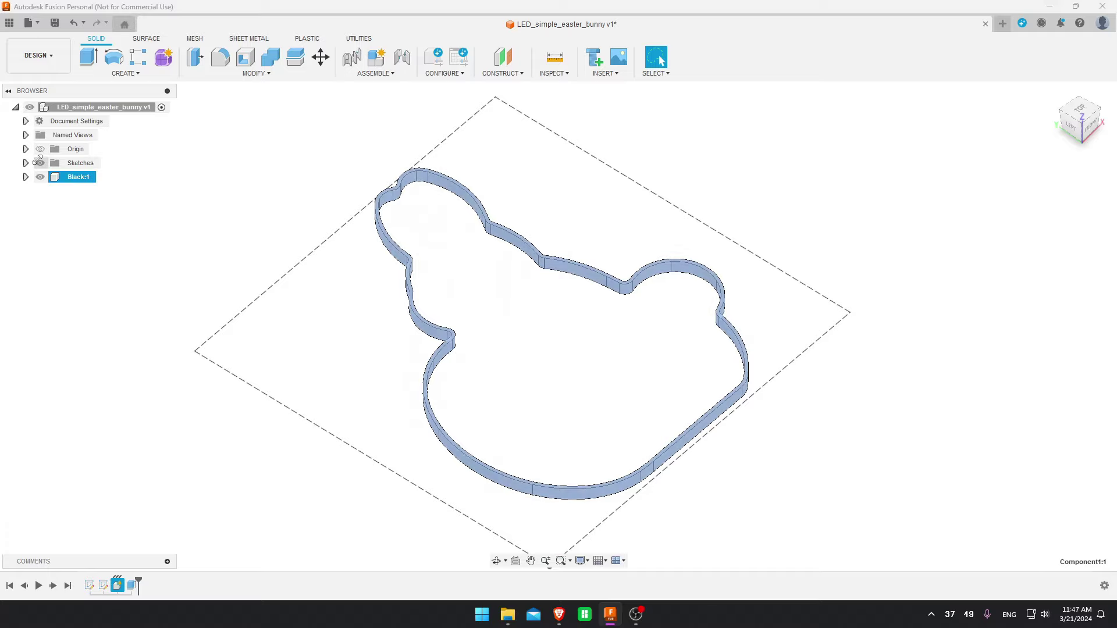
Show Sketch2 again in top view and select the outer and inner band profiles
left_click(25, 163)
left_click(51, 191)
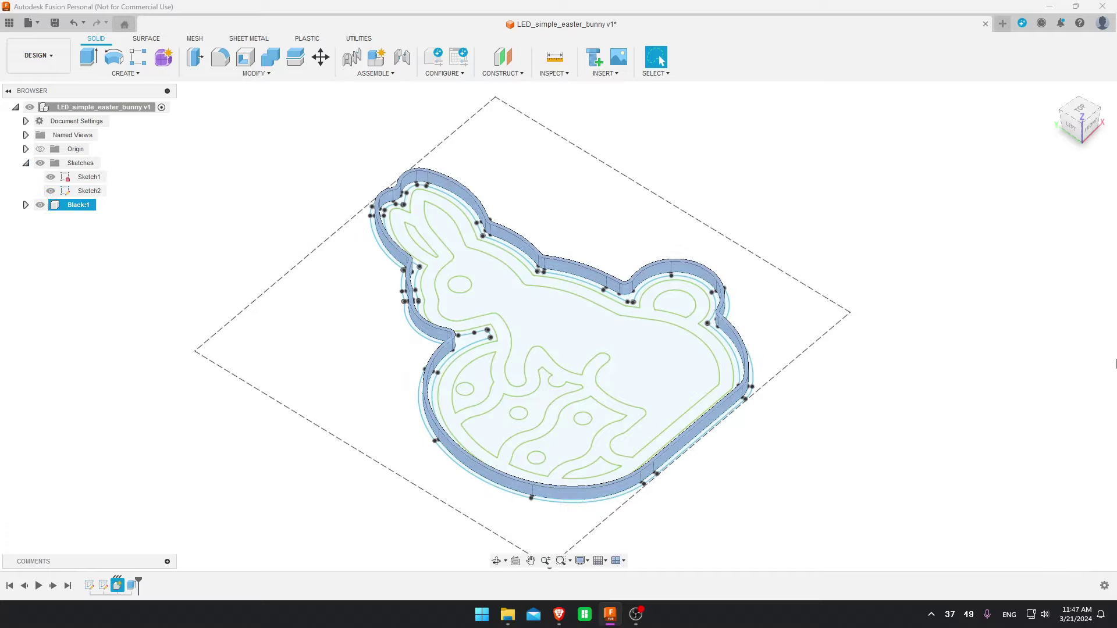
left_click(1083, 108)
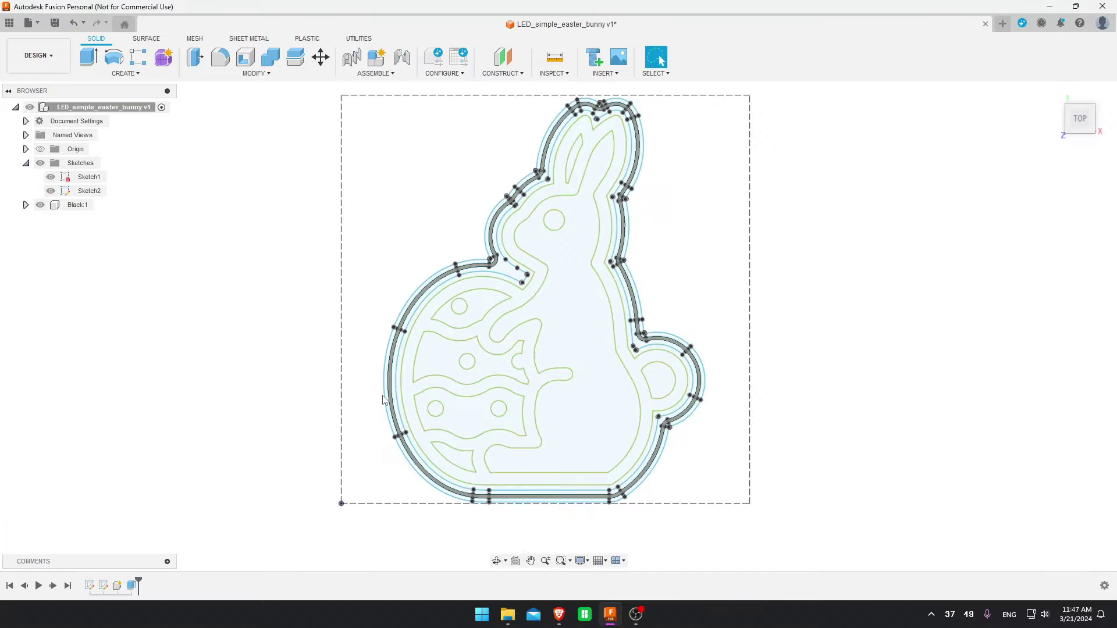
scroll(384, 400, "up", 5)
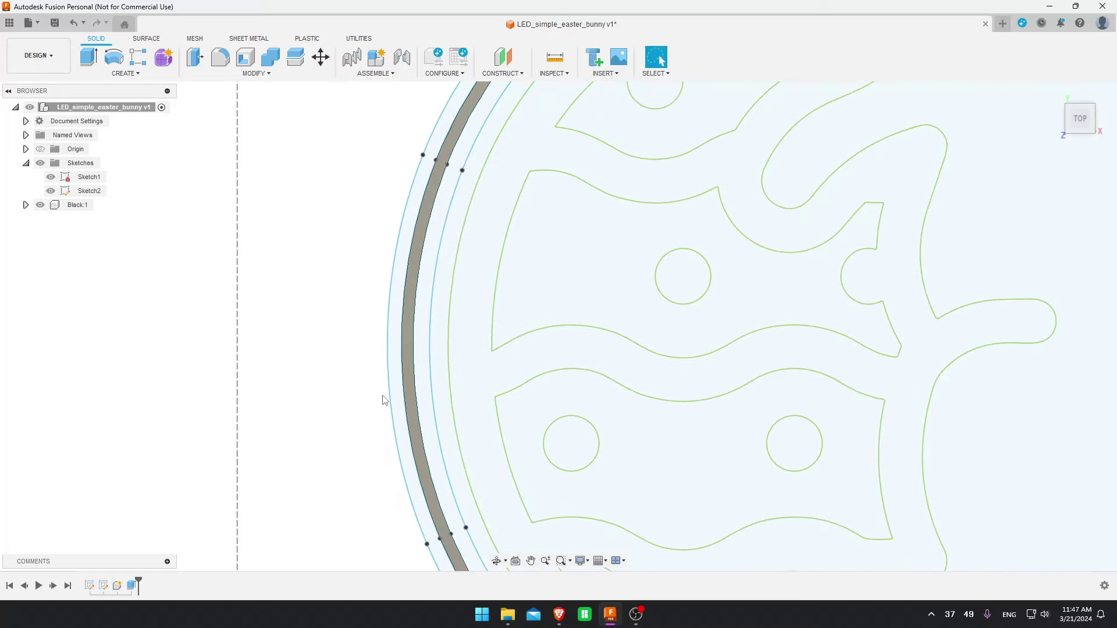
left_click(422, 392)
scroll(423, 389, "down", 3)
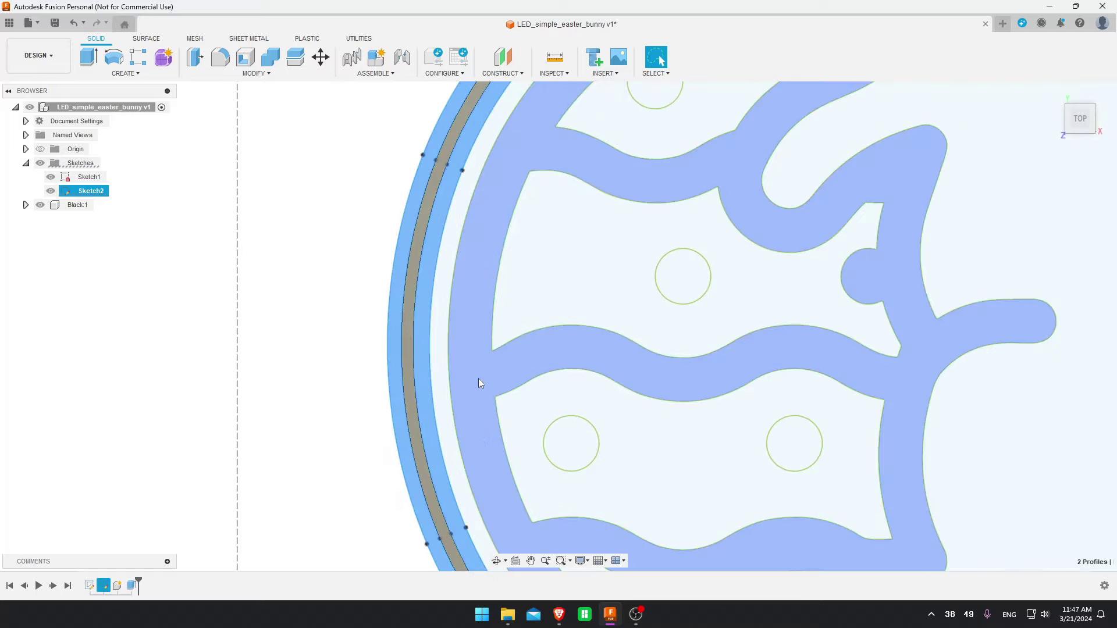
left_click(479, 378, "shift")
scroll(479, 378, "down", 1)
scroll(478, 379, "down", 3)
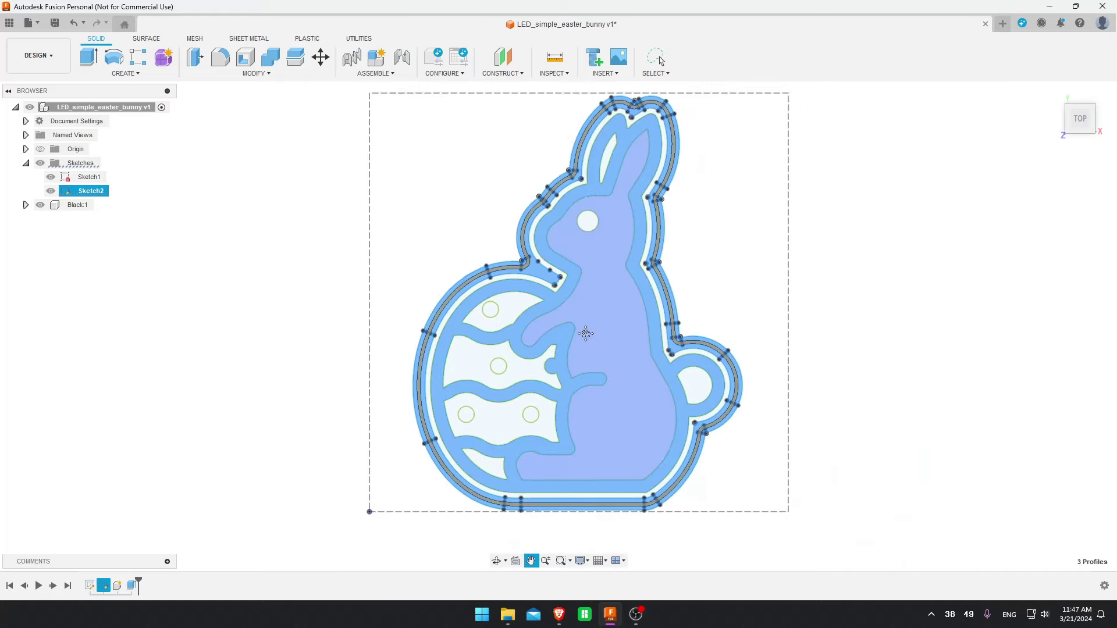
Add the egg's small circles and the bunny's eye circle to the selection
mouse_move(508, 615)
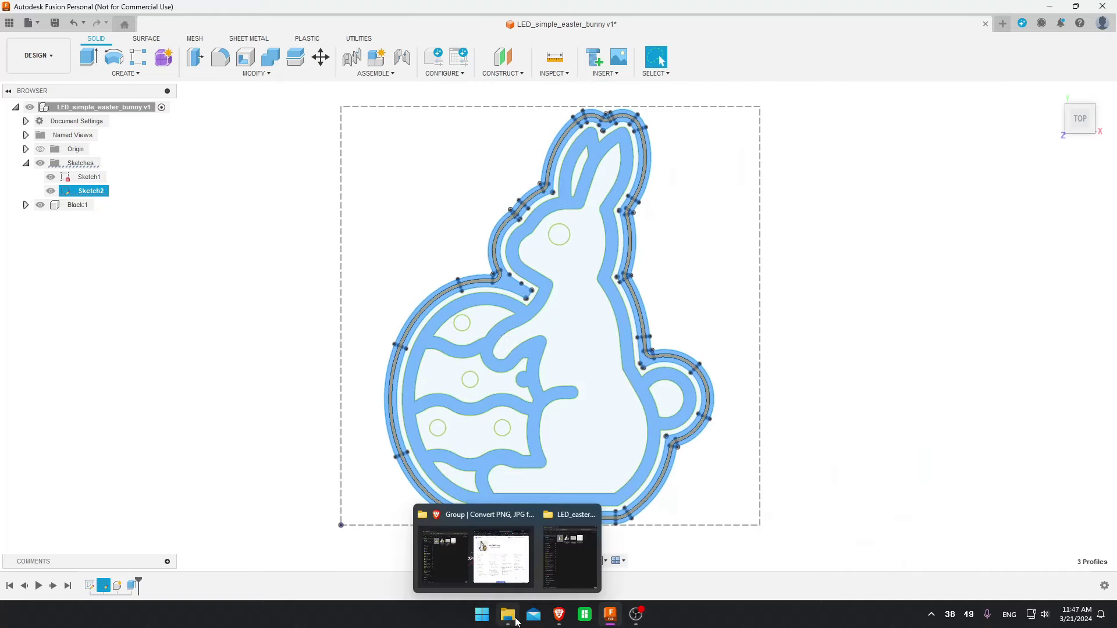
left_click(574, 556)
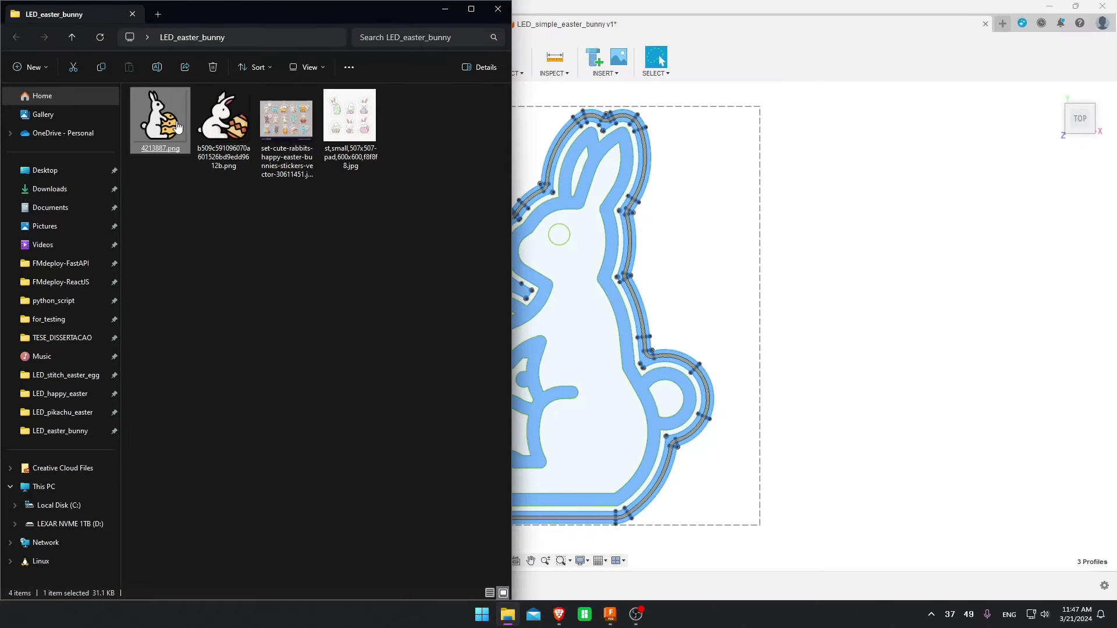
left_click(444, 8)
scroll(663, 535, "up", 3)
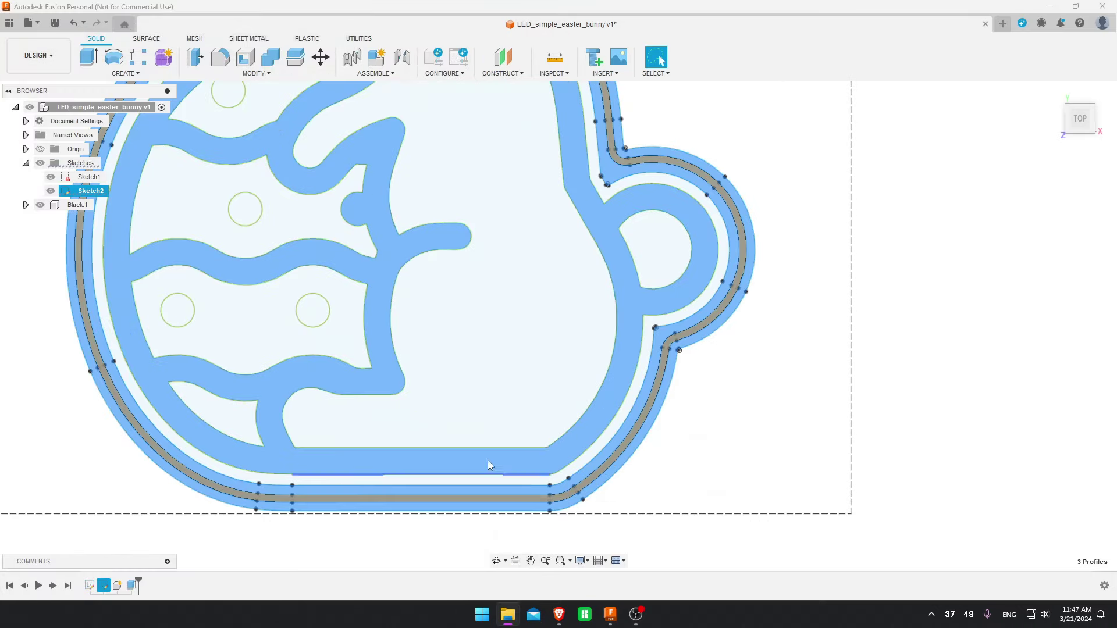
middle_click_drag(469, 341, 529, 532)
left_click(494, 519, "ctrl")
left_click(359, 519, "ctrl")
left_click(427, 418, "ctrl")
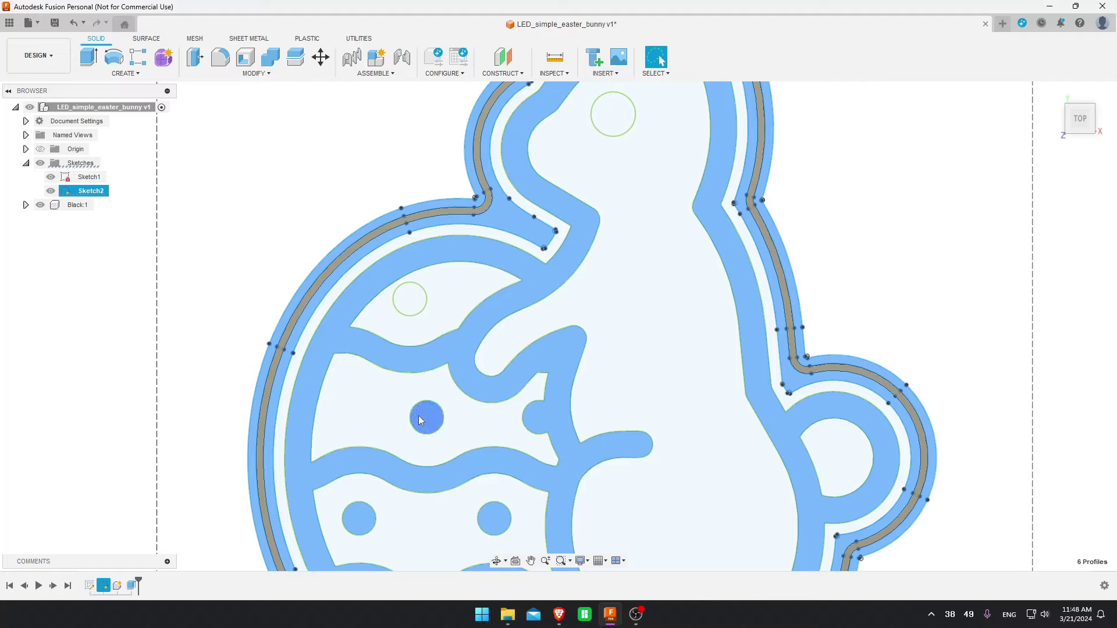
left_click(410, 299, "ctrl")
left_click(614, 114, "ctrl")
Extrude the eight selected outline profiles 1 mm, joined onto the Black body
scroll(654, 207, "down", 5)
middle_click_drag(628, 364, 578, 467)
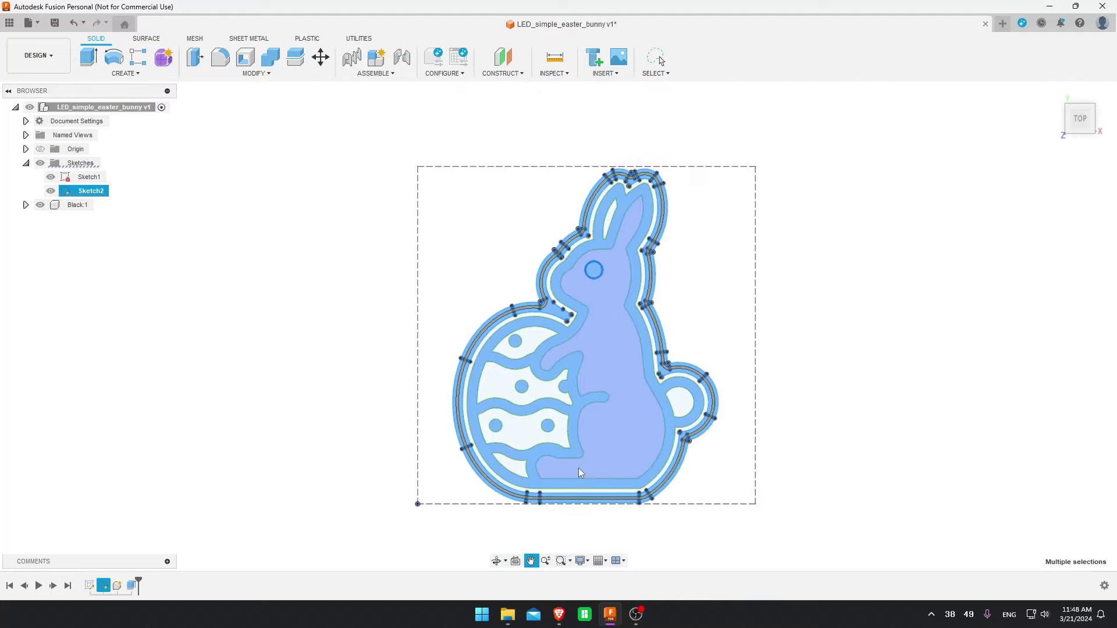
key("e")
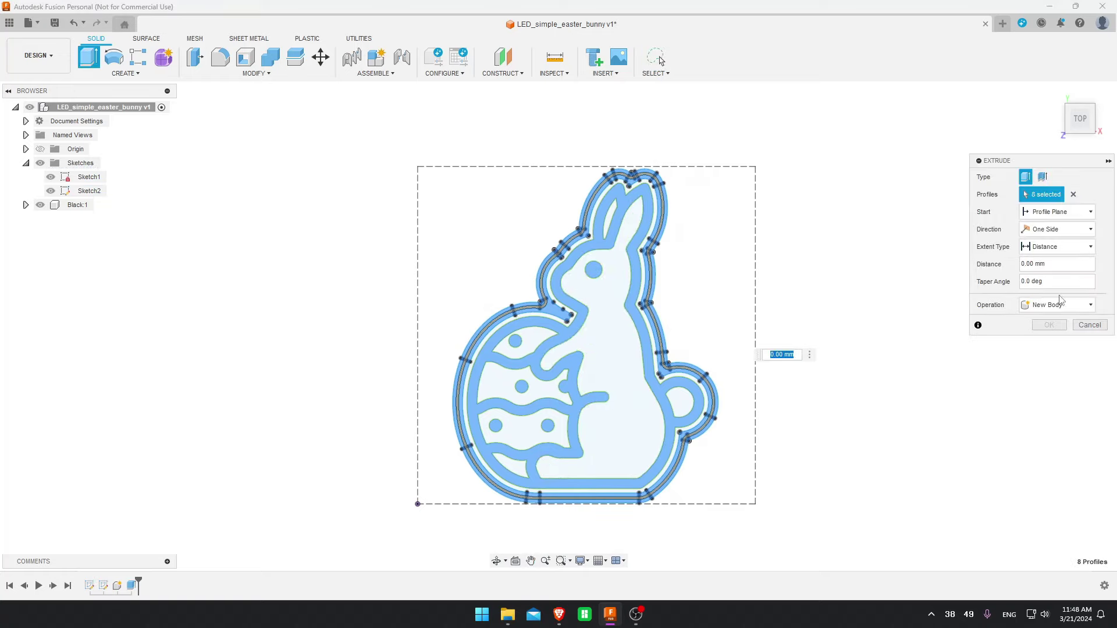
left_click(1025, 265)
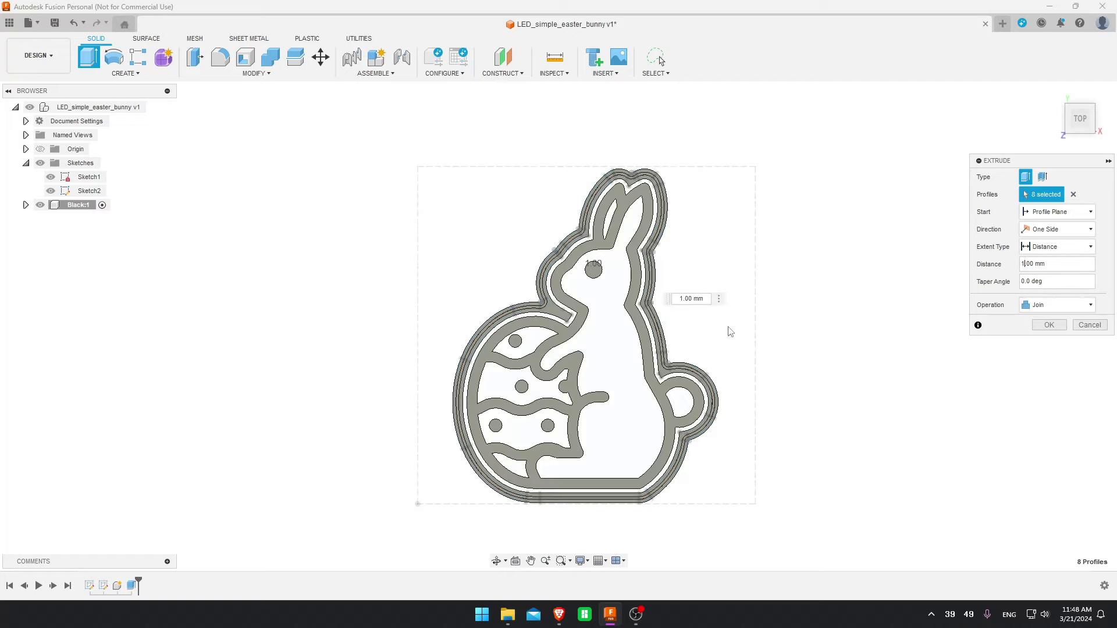
left_click(1049, 325)
Select the egg outline, bunny body, tail circle and ear-hole profiles
scroll(489, 430, "up", 5)
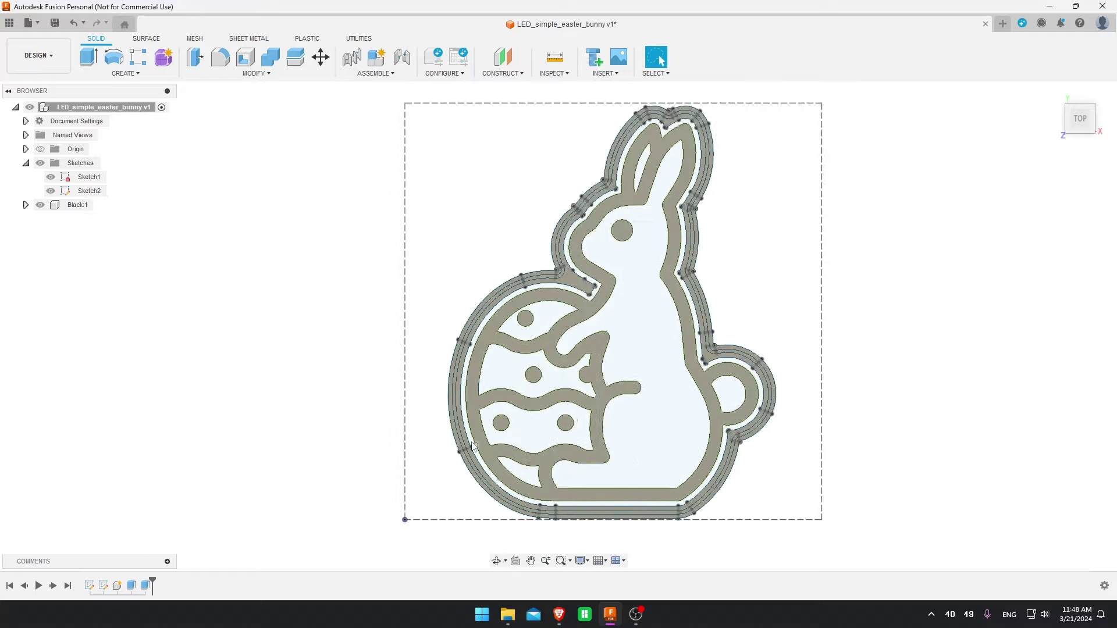
left_click(473, 445)
scroll(473, 445, "down", 5)
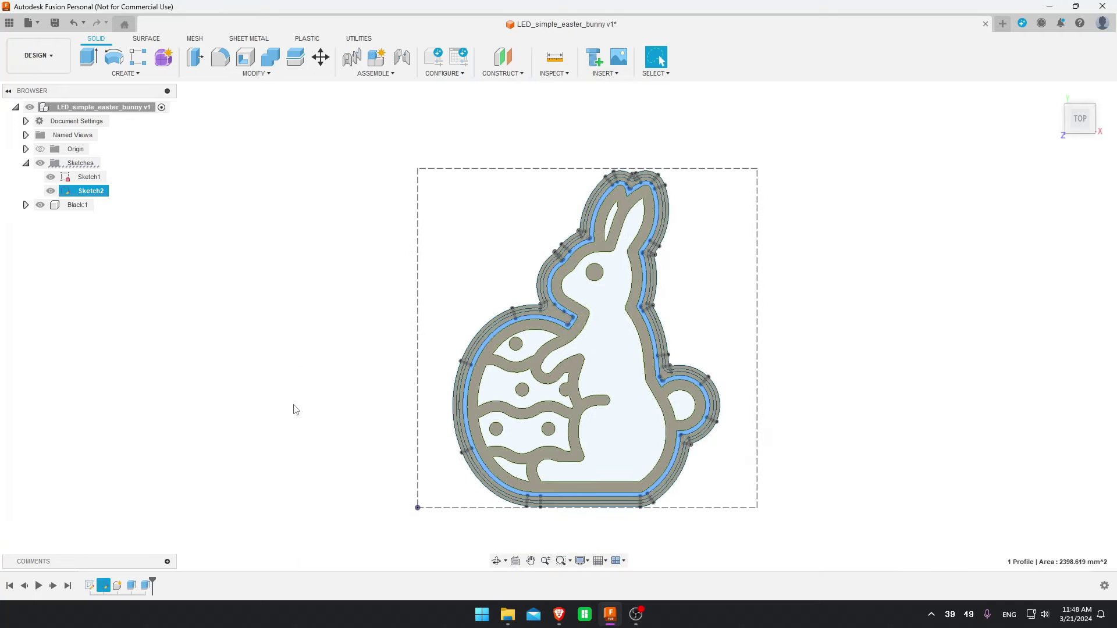
left_click(605, 355, "ctrl")
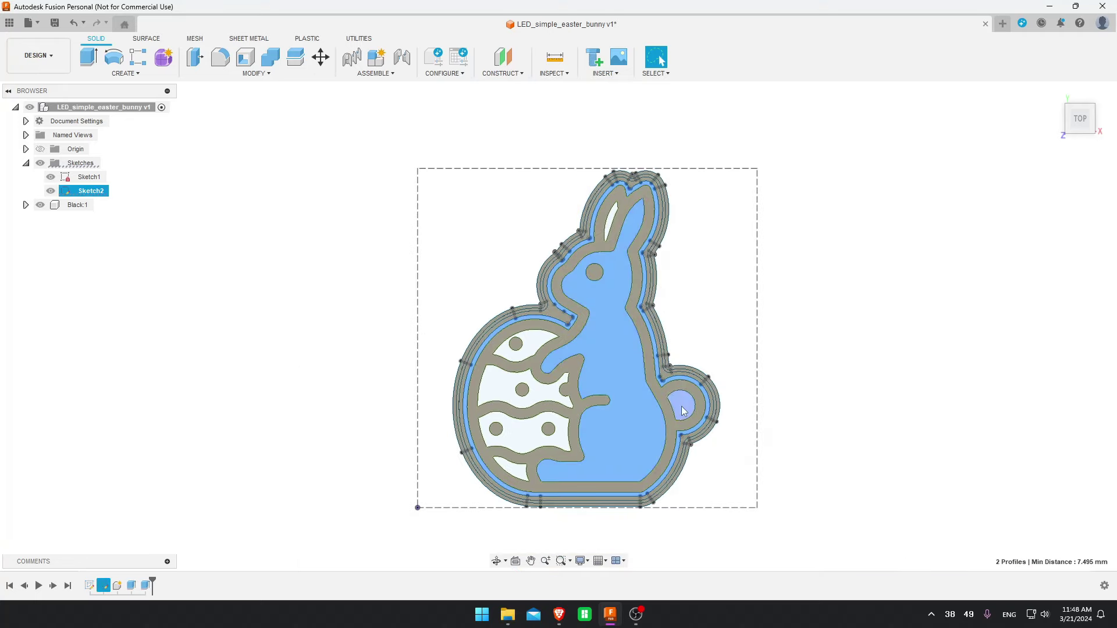
left_click(684, 411, "ctrl")
scroll(617, 256, "up", 5)
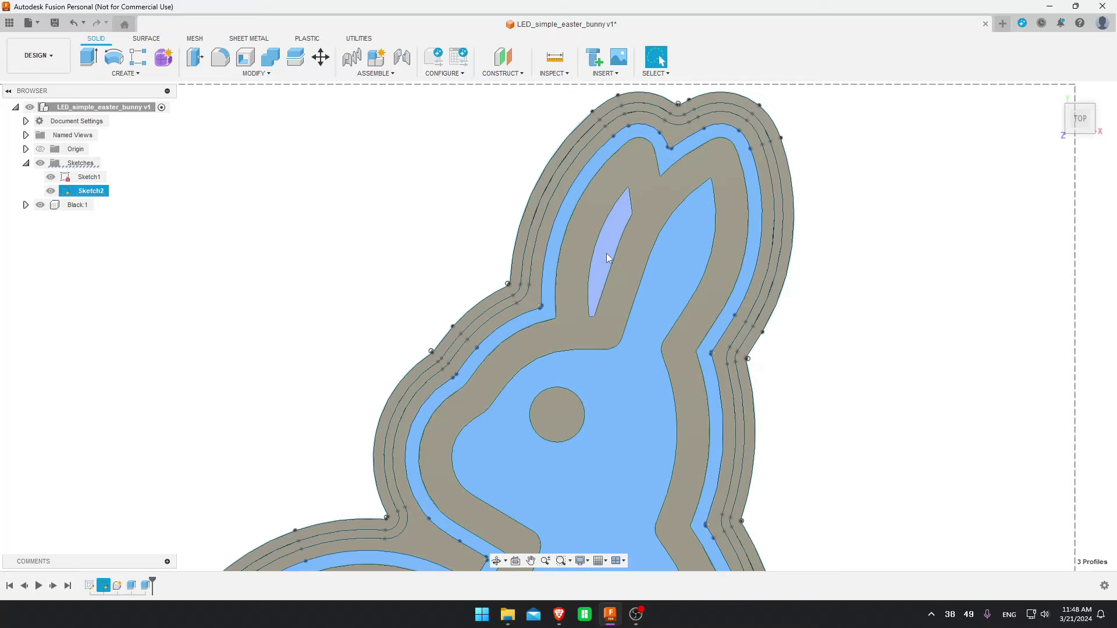
left_click(606, 253, "ctrl")
scroll(613, 392, "down", 6)
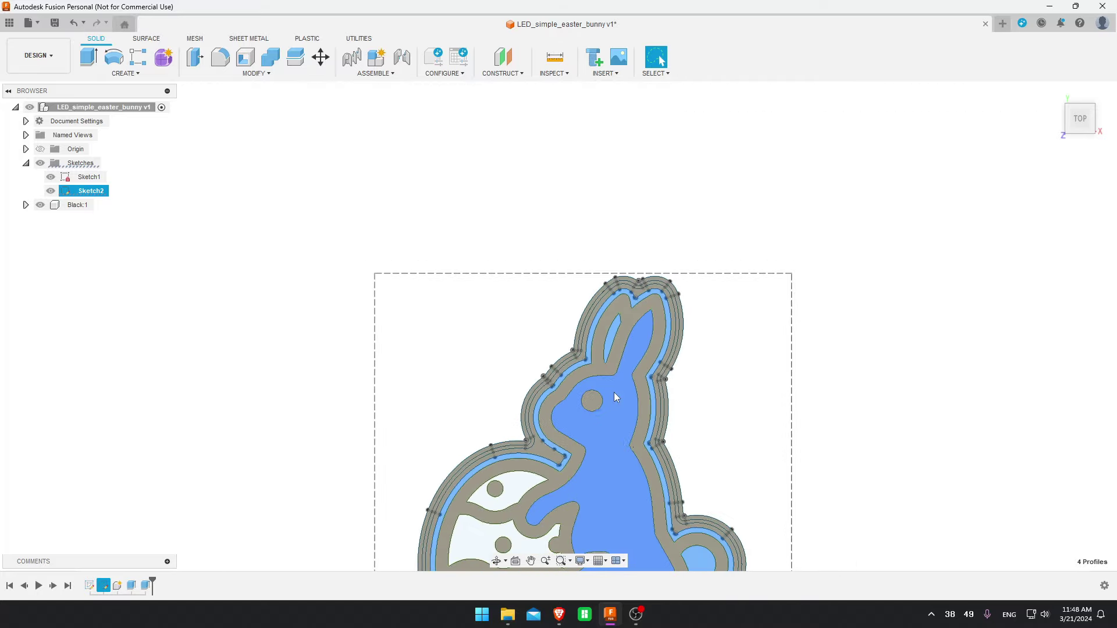
middle_click_drag(616, 452, 632, 322)
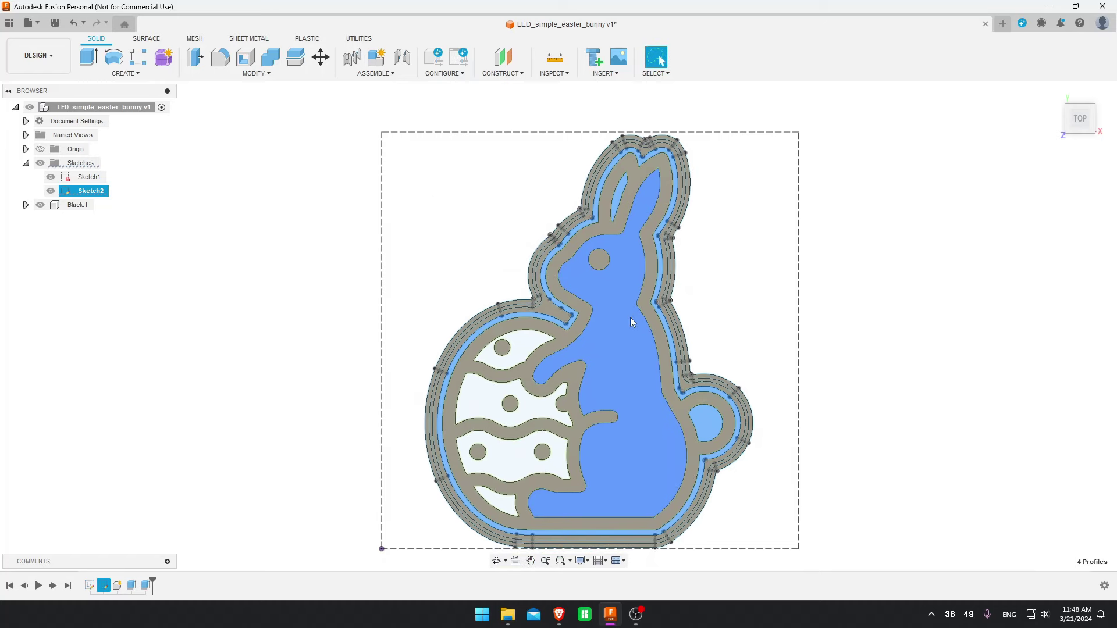
Extrude the four selected profiles 0.8 mm as a new component
key("e")
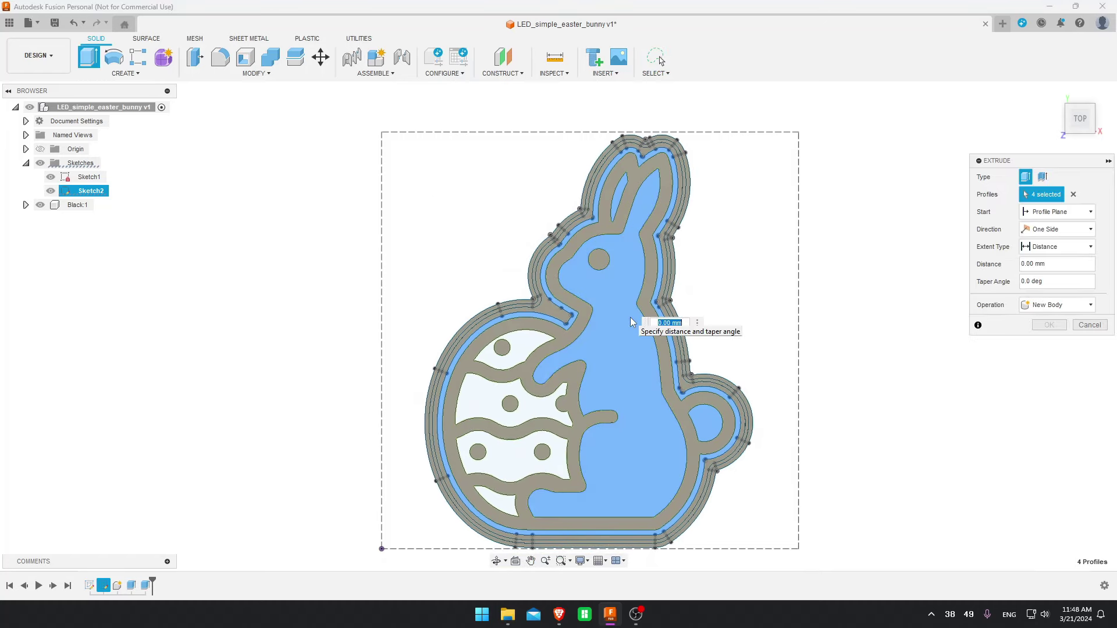
type("0.8")
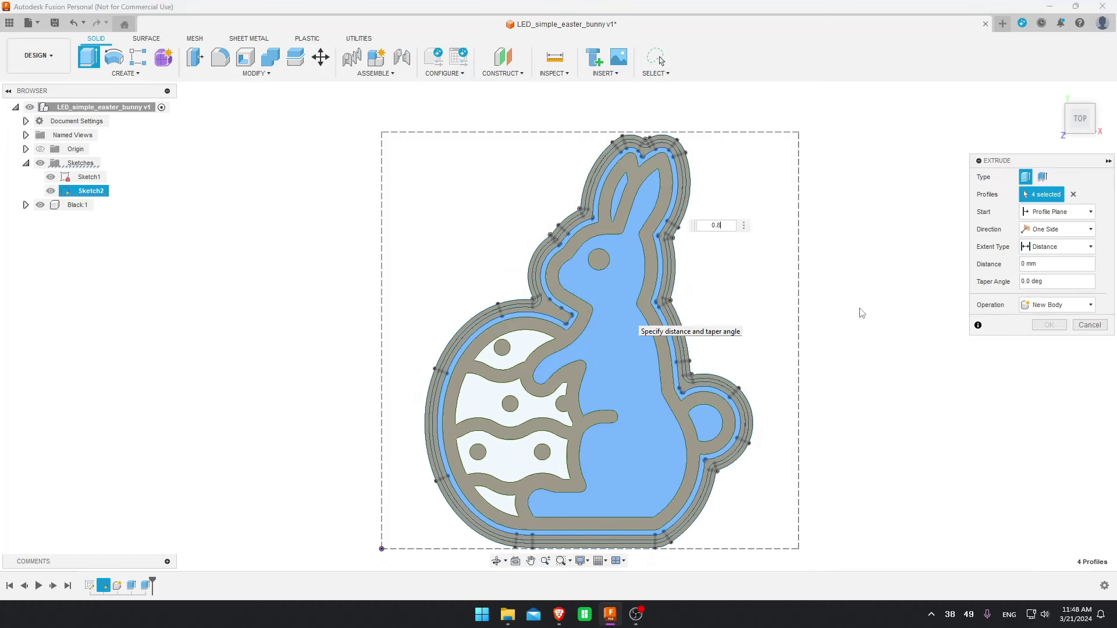
left_click(1052, 308)
left_click(1067, 371)
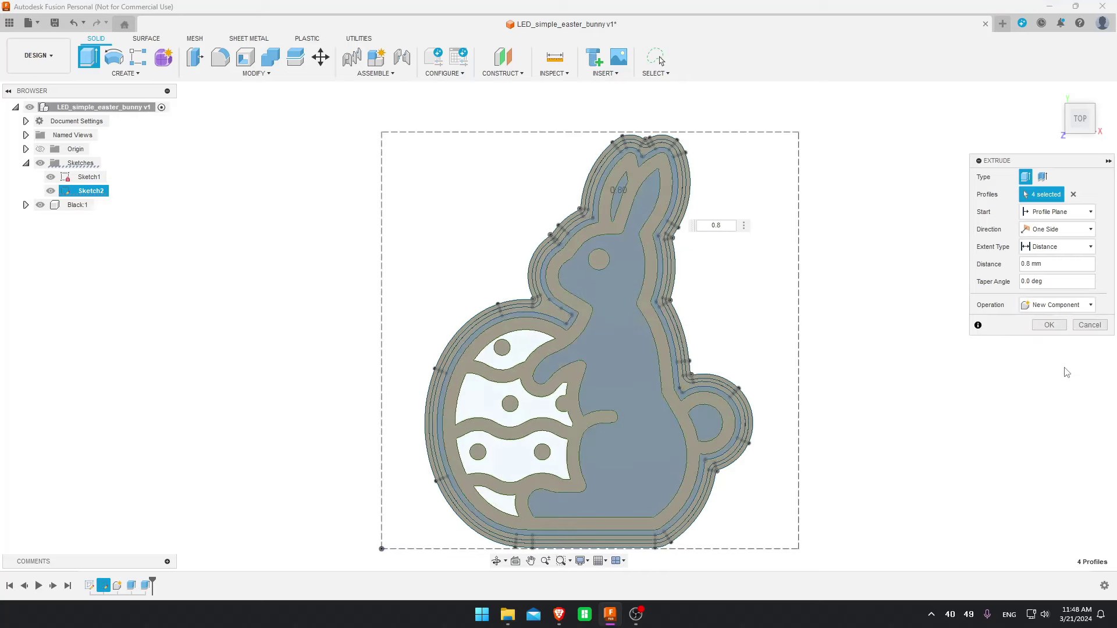
left_click(1048, 325)
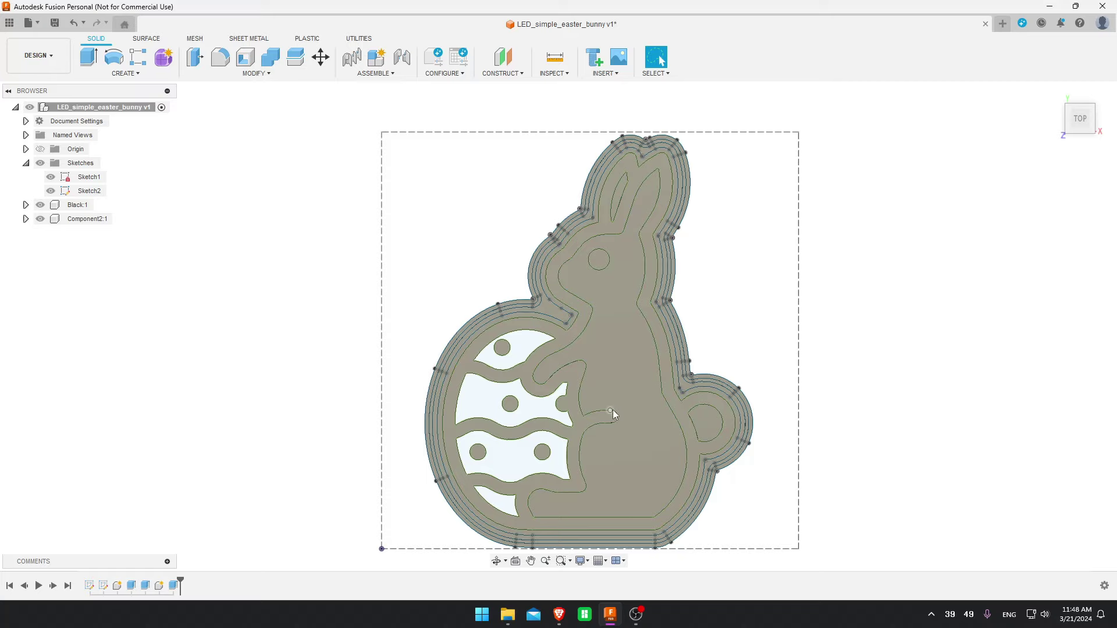
Extrude the four egg stripe profiles 0.8 mm as a new component, Component3
middle_click_drag(573, 431, 578, 388)
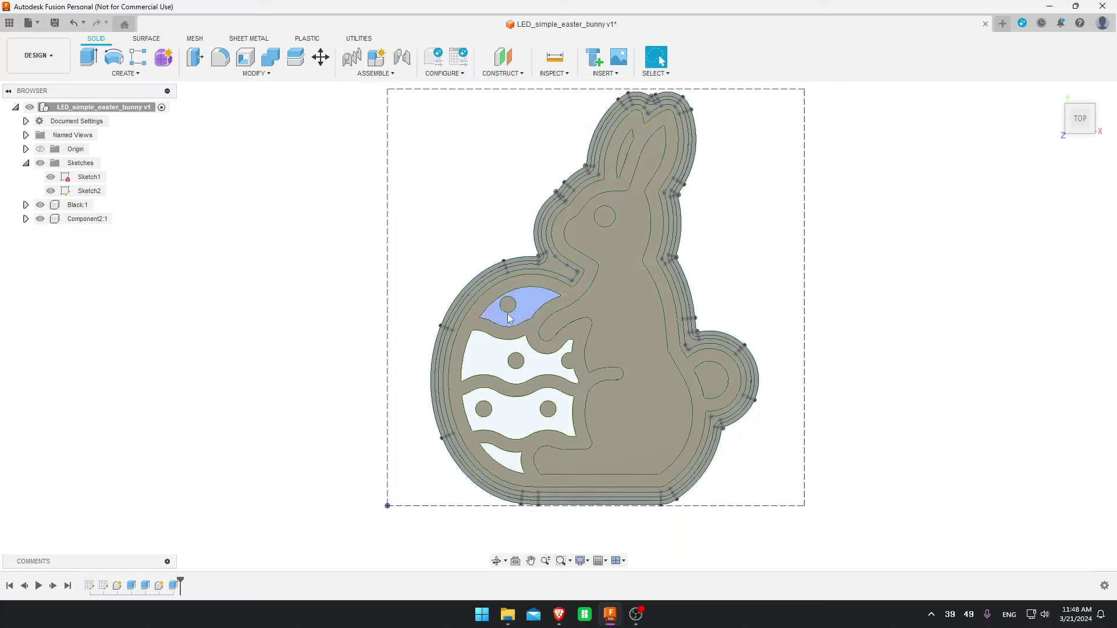
left_click(529, 310)
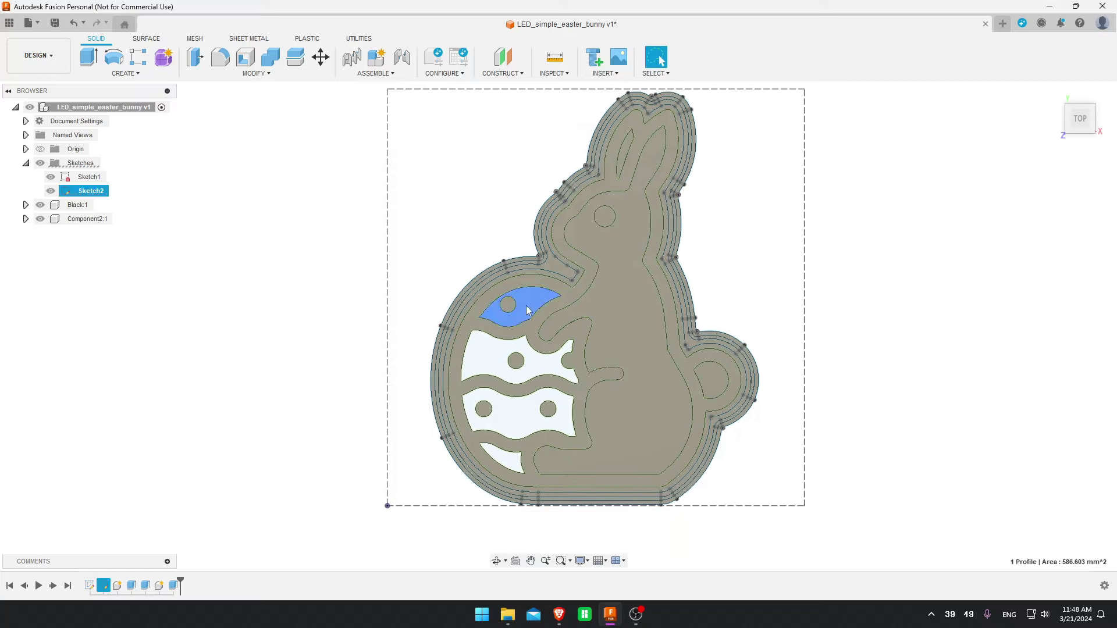
left_click(529, 372, "shift")
left_click(515, 418, "shift")
left_click(507, 467, "shift")
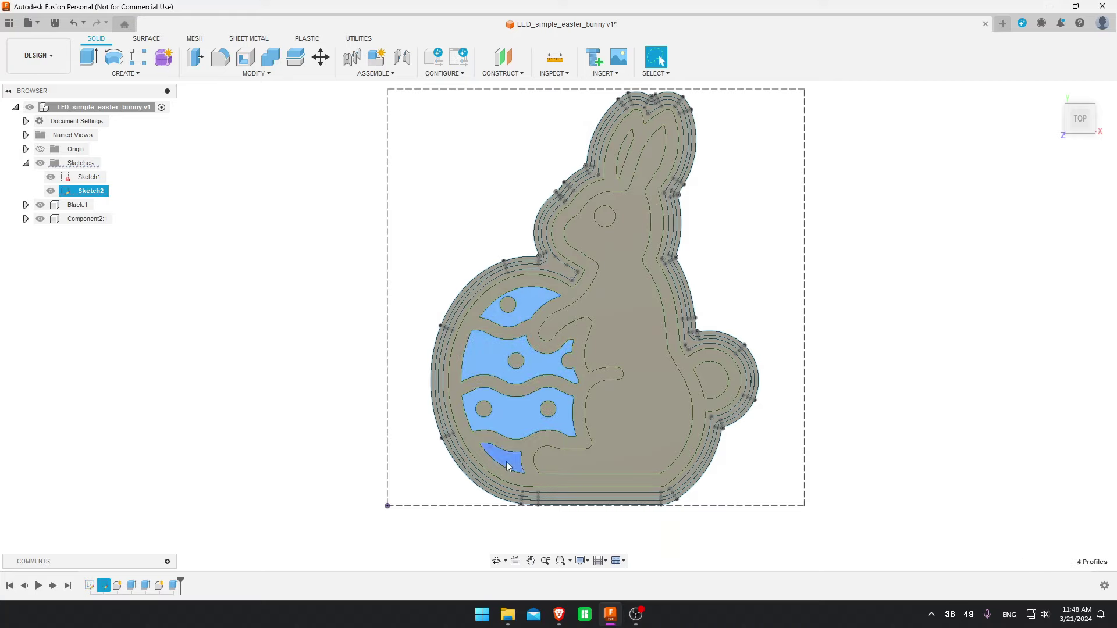
key("e")
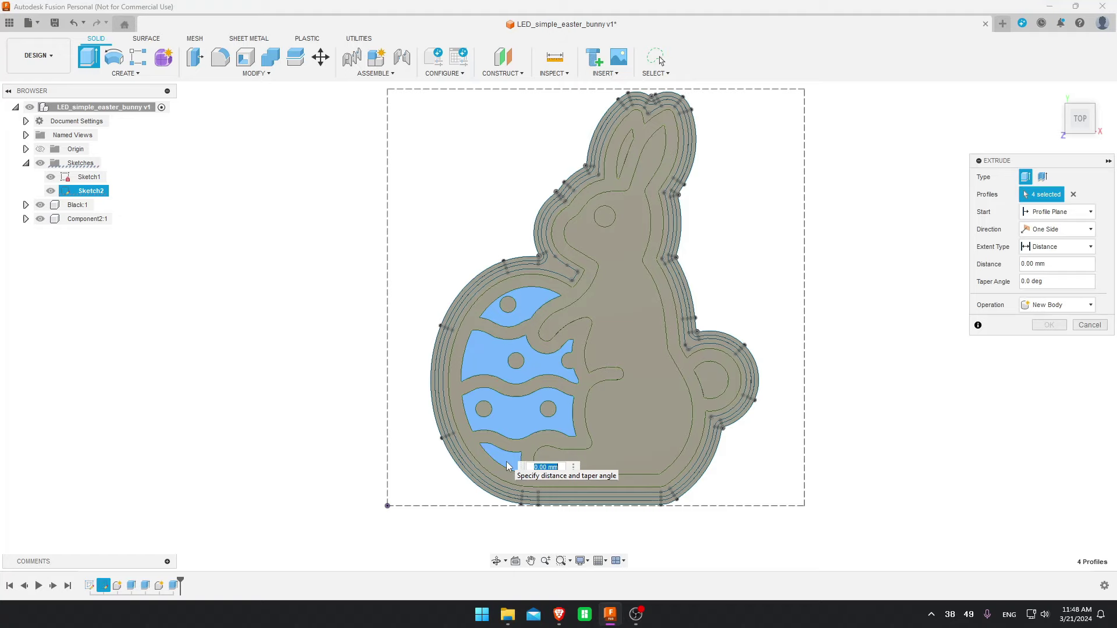
type("0.8")
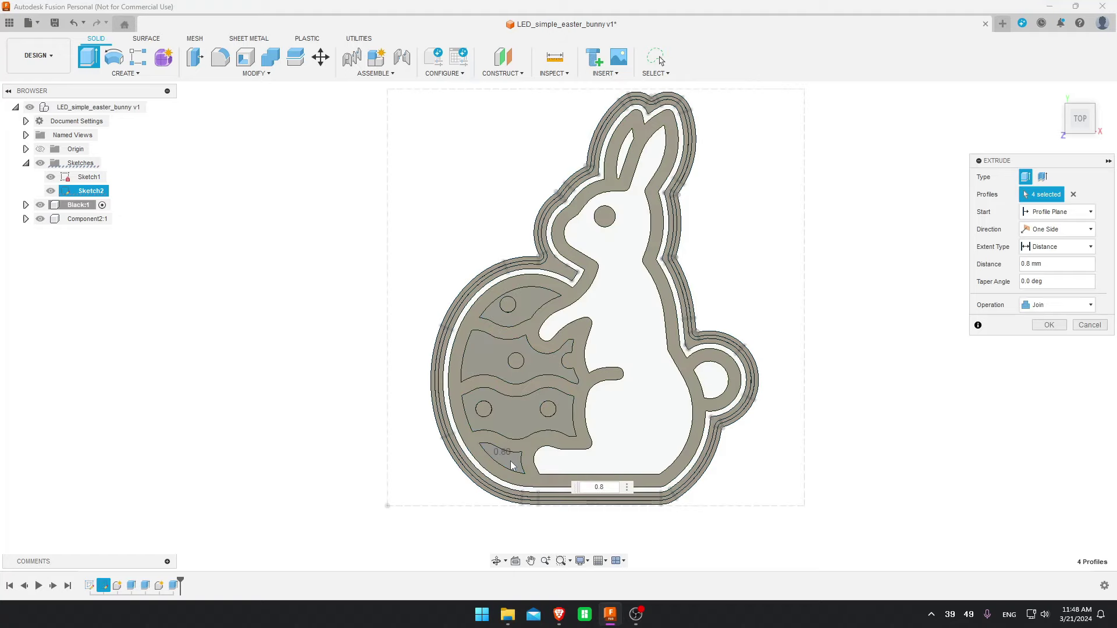
left_click(1048, 305)
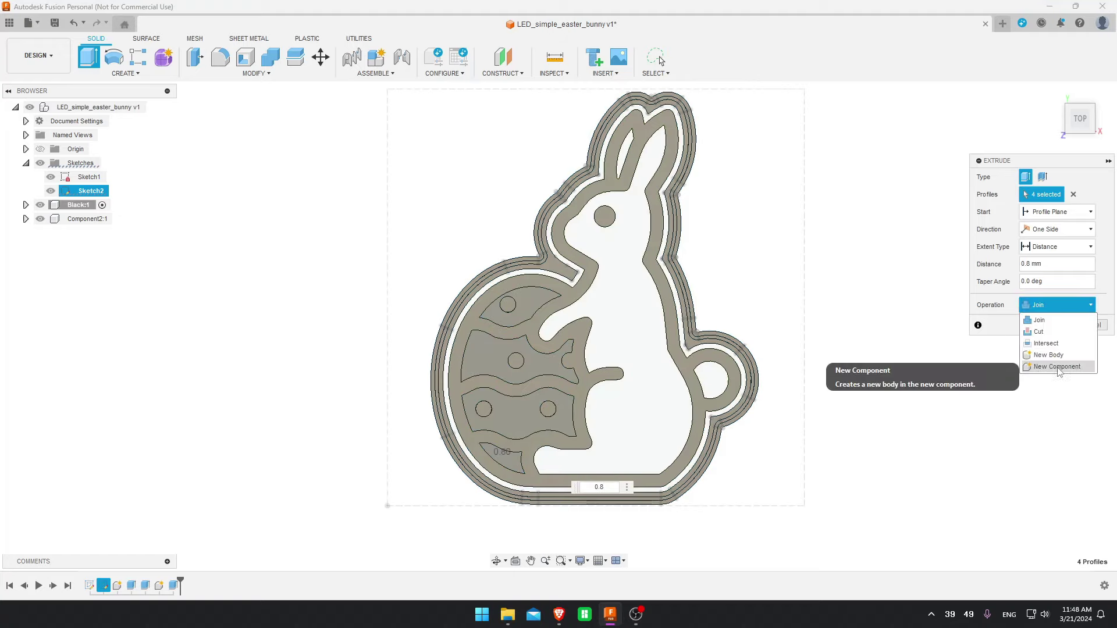
left_click(1057, 368)
left_click(1047, 325)
Rename Component2:1 to 'White' and Component3:1 to 'Egg' in the Browser
double_click(80, 219)
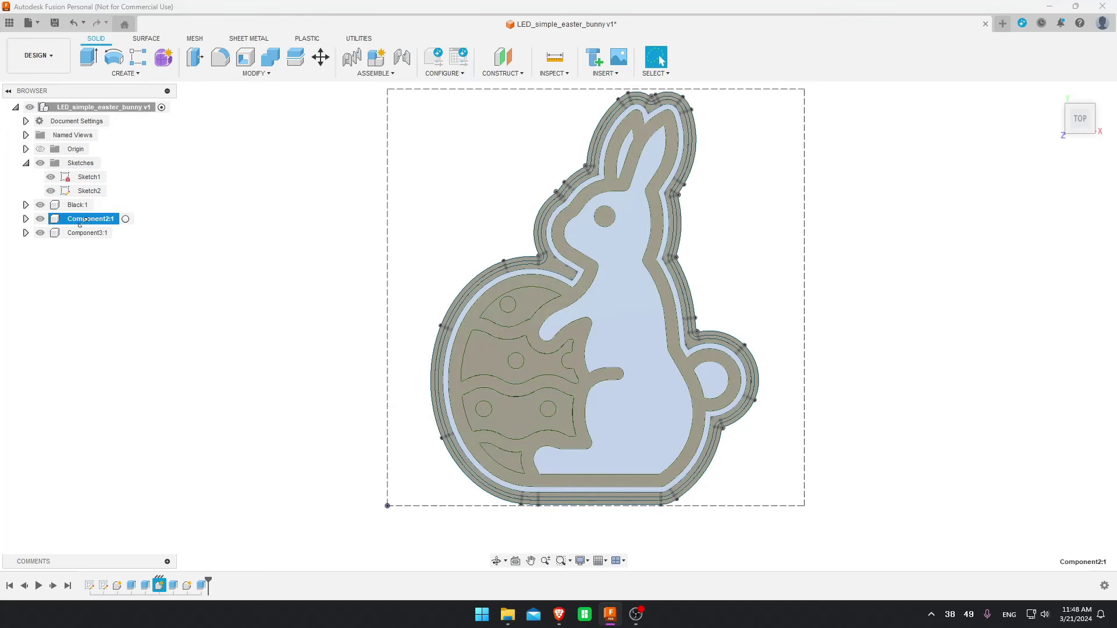
type("White")
key("Return")
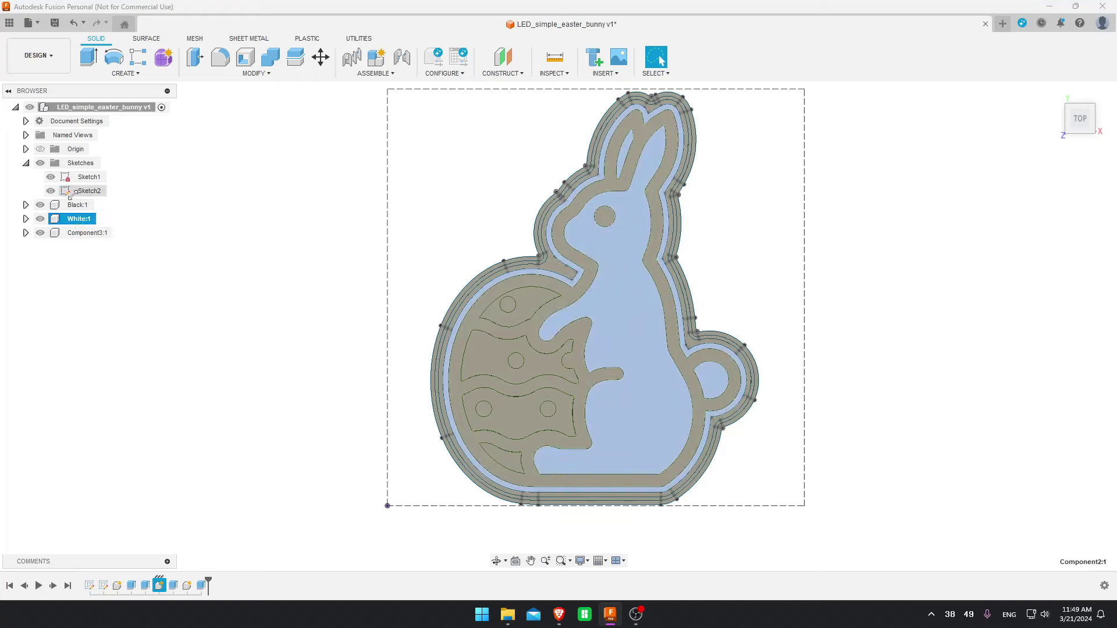
left_click(90, 234)
left_click(90, 234)
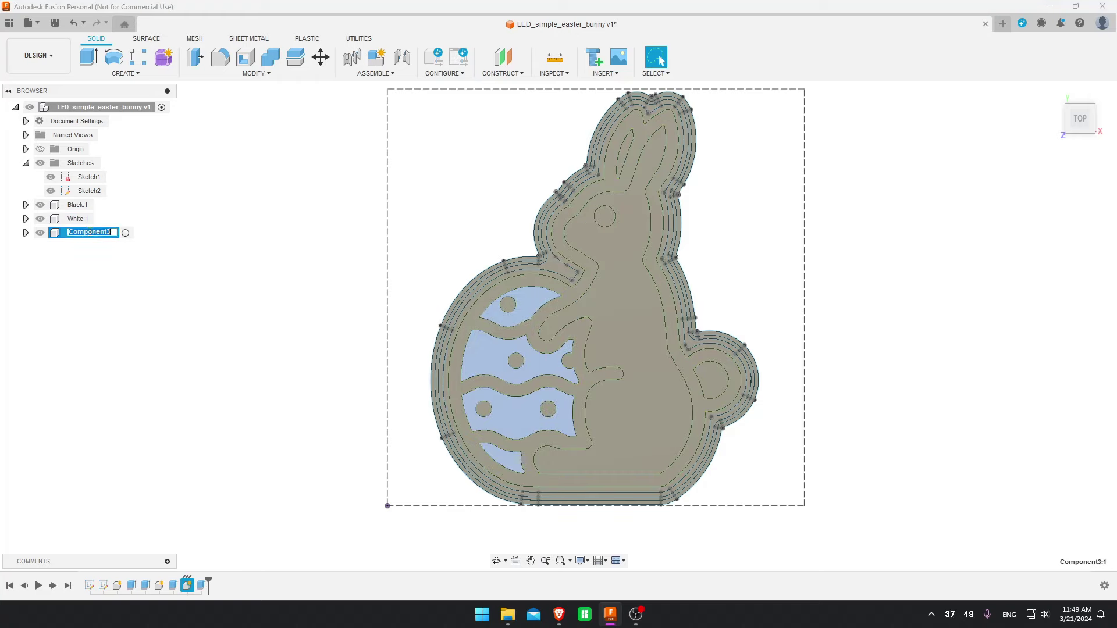
type("Egg")
key("Return")
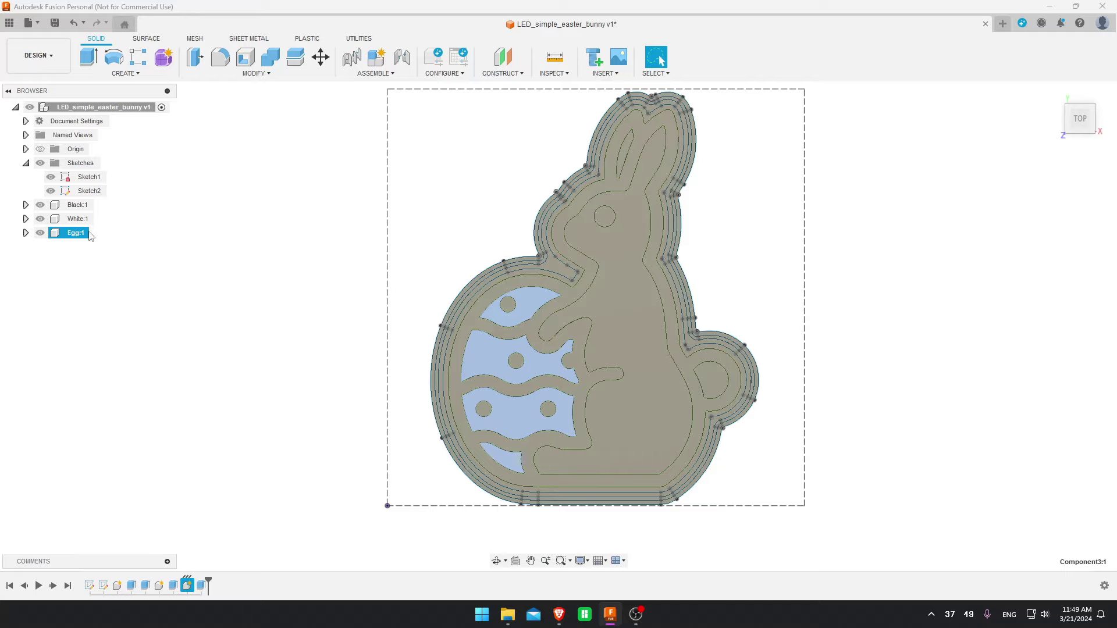
key("Escape")
mouse_move(523, 442)
middle_mouse_down("shift")
mouse_move(483, 314)
mouse_move(444, 419)
middle_mouse_up("shift")
Fillet the outer wall ring's top face at 0.6 mm and return to the top view
scroll(443, 419, "up", 5)
scroll(444, 419, "up", 3)
left_click(395, 404)
middle_click_drag(396, 404, 533, 239, "shift")
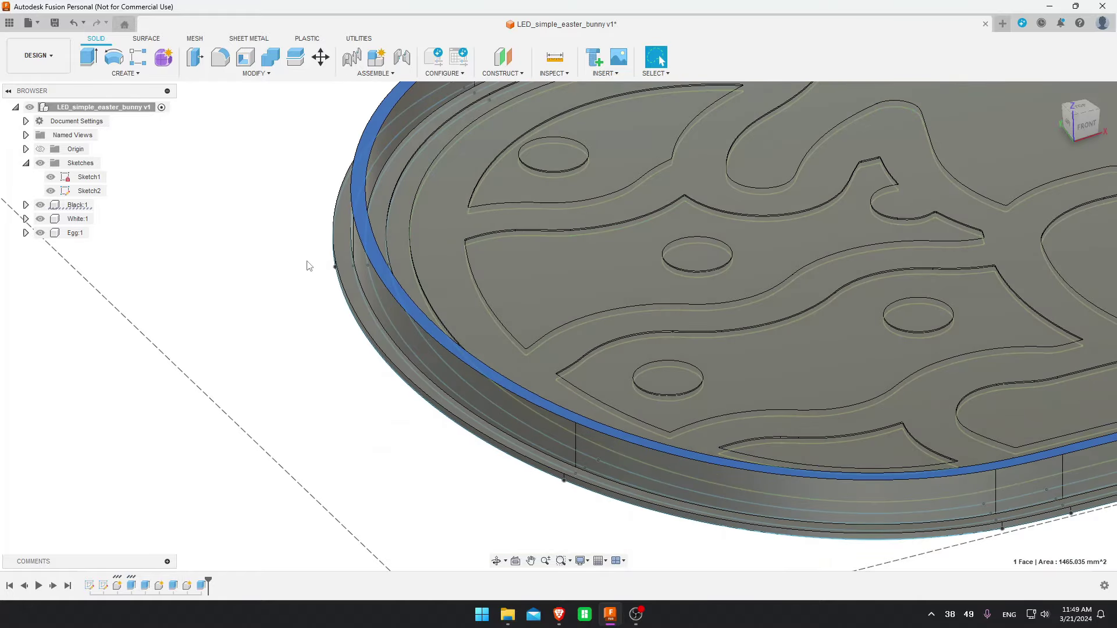
key("f")
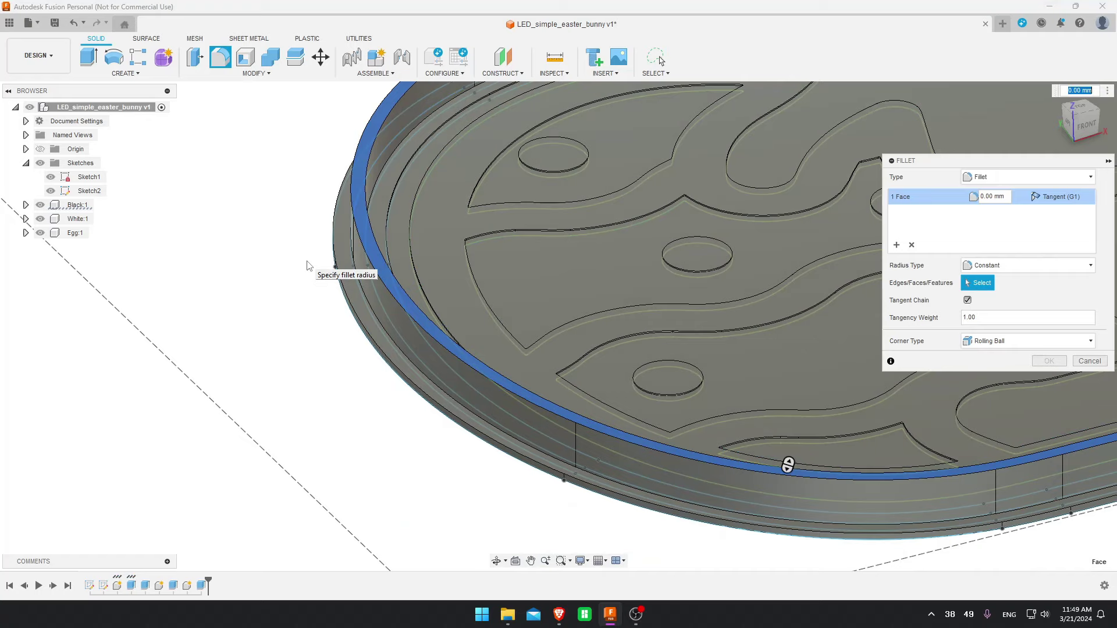
type("0.6")
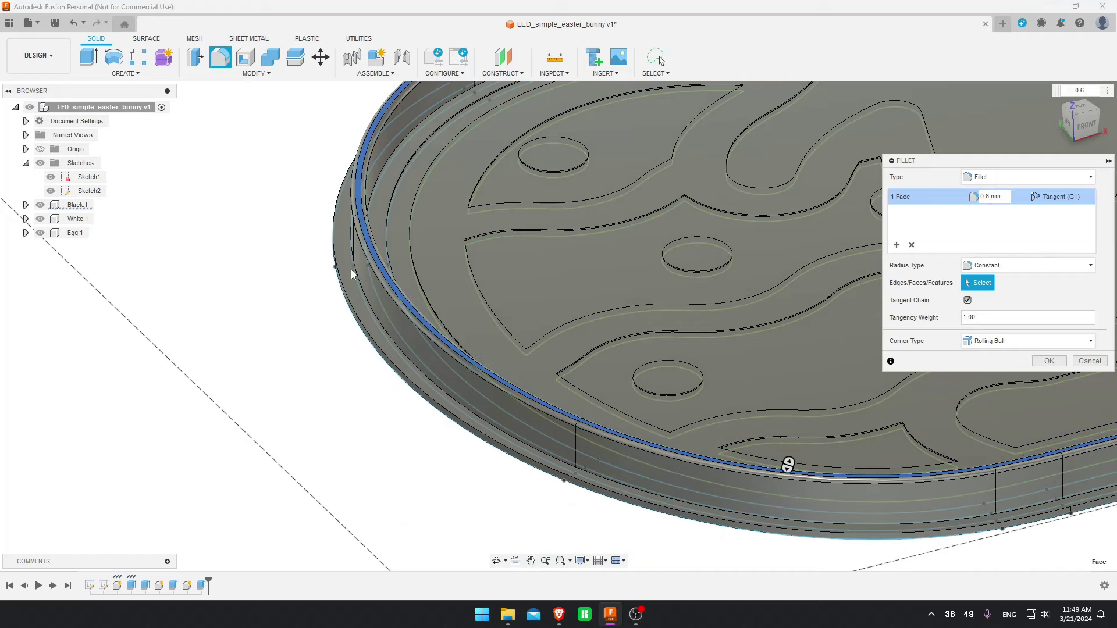
left_click(1051, 360)
scroll(596, 372, "down", 10)
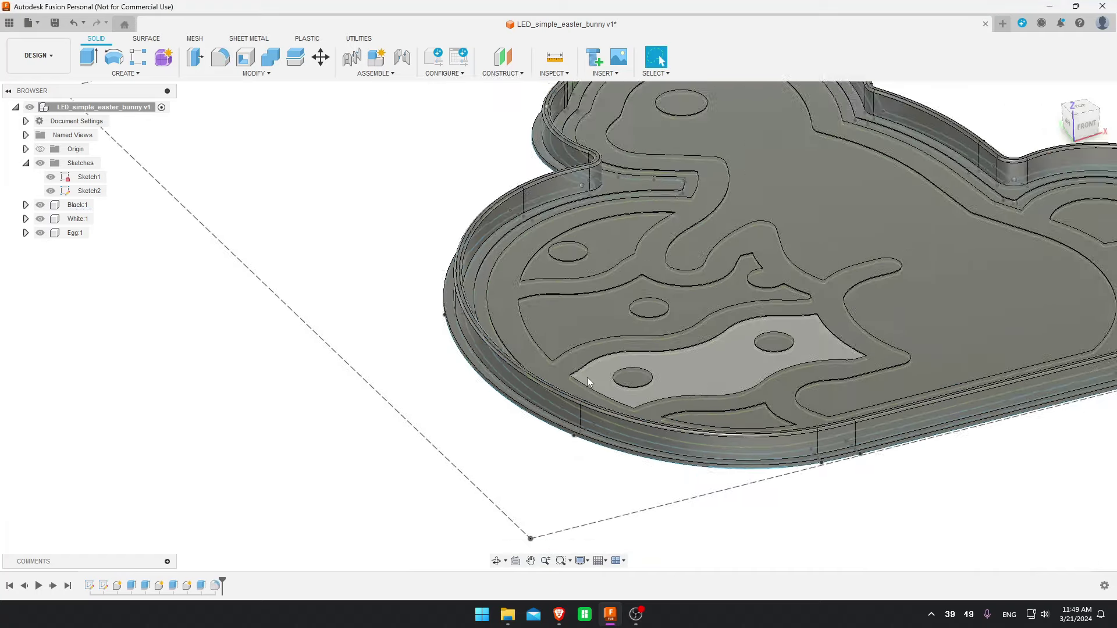
mouse_move(602, 364)
middle_mouse_down("shift")
mouse_move(809, 335)
mouse_move(1079, 125)
mouse_move(1084, 143)
mouse_move(1081, 111)
middle_mouse_up("shift")
left_click(1081, 112)
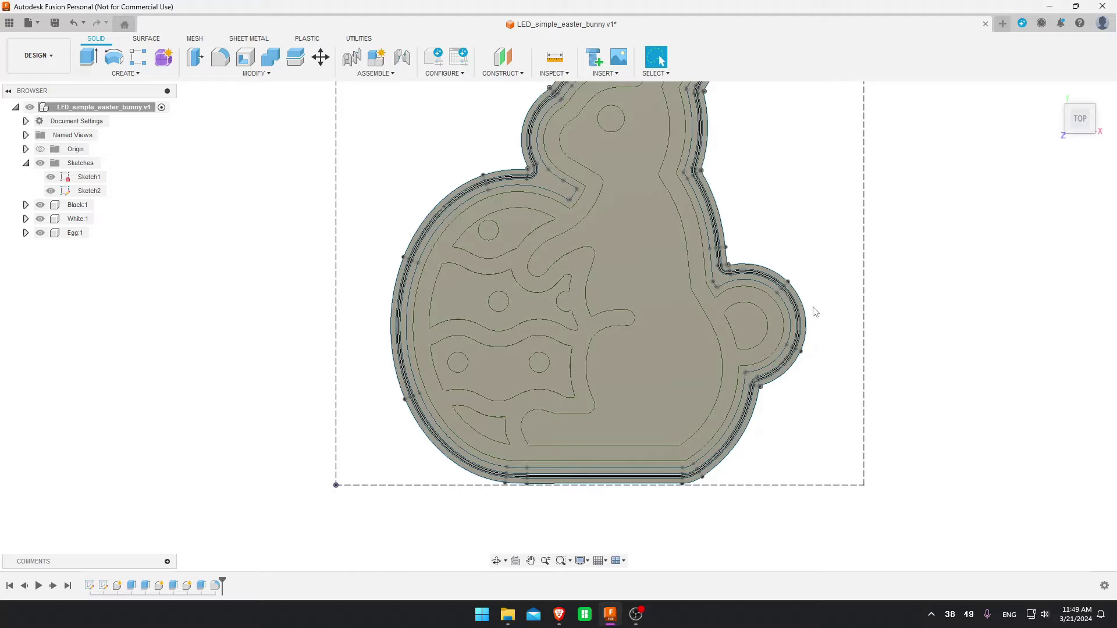
scroll(812, 325, "up", 5)
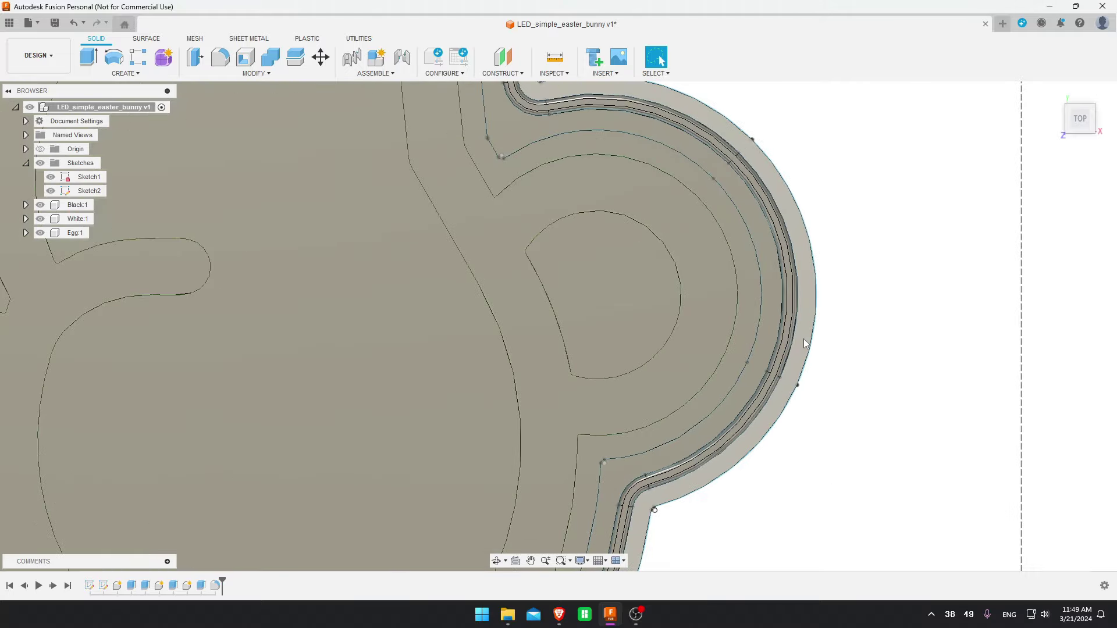
scroll(804, 338, "down", 5)
scroll(804, 343, "down", 3)
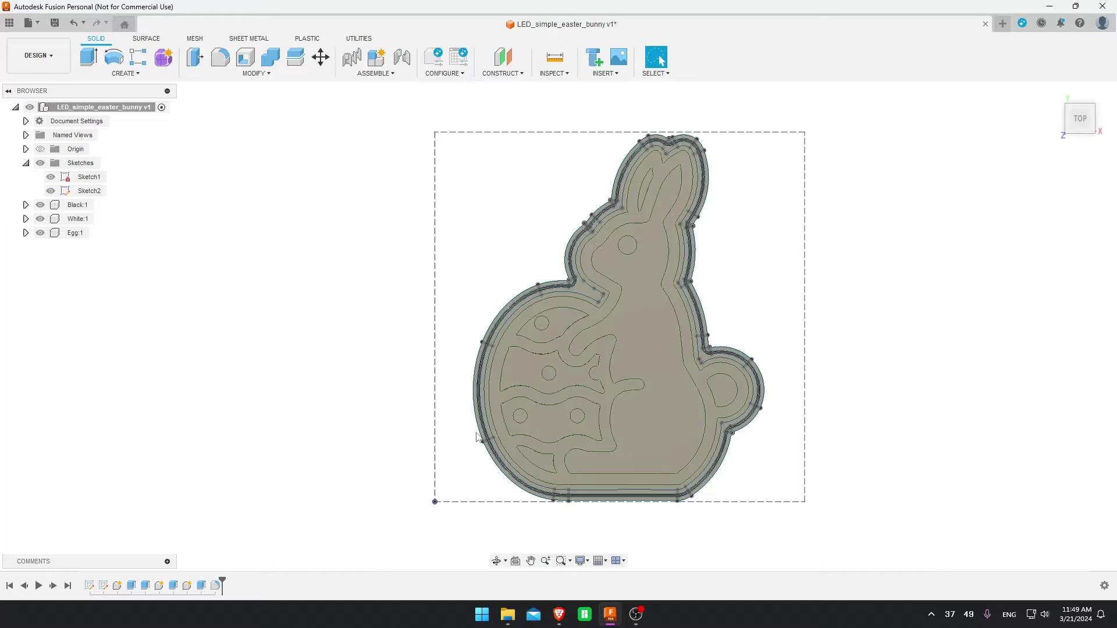
Create a construction plane offset 70 mm from the tray's outer ring face
scroll(494, 440, "up", 5)
left_click(457, 381)
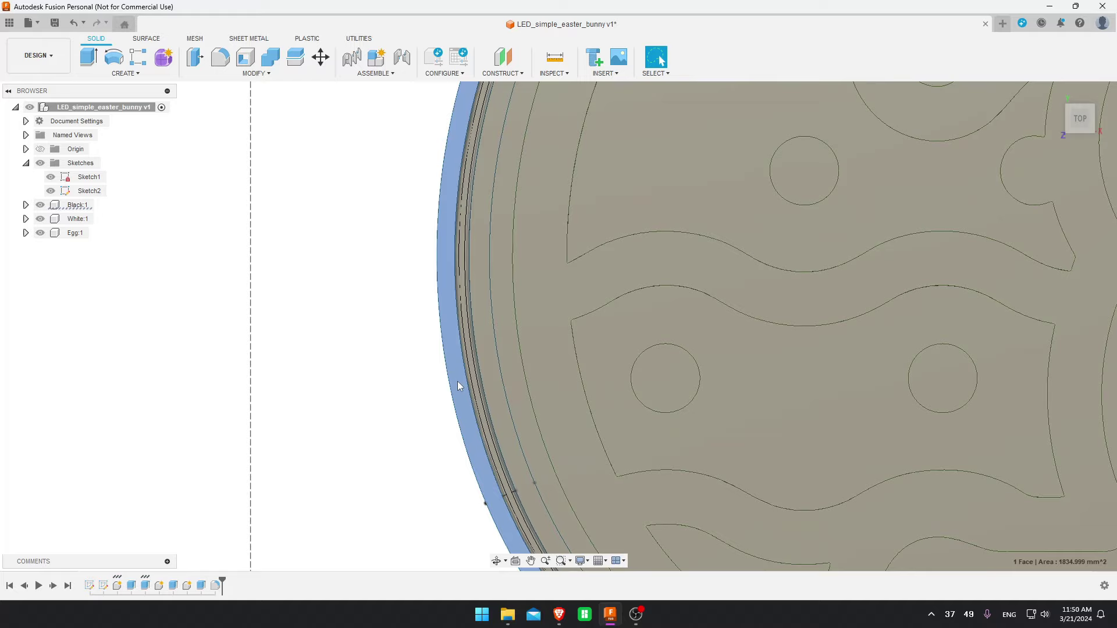
right_click(458, 382)
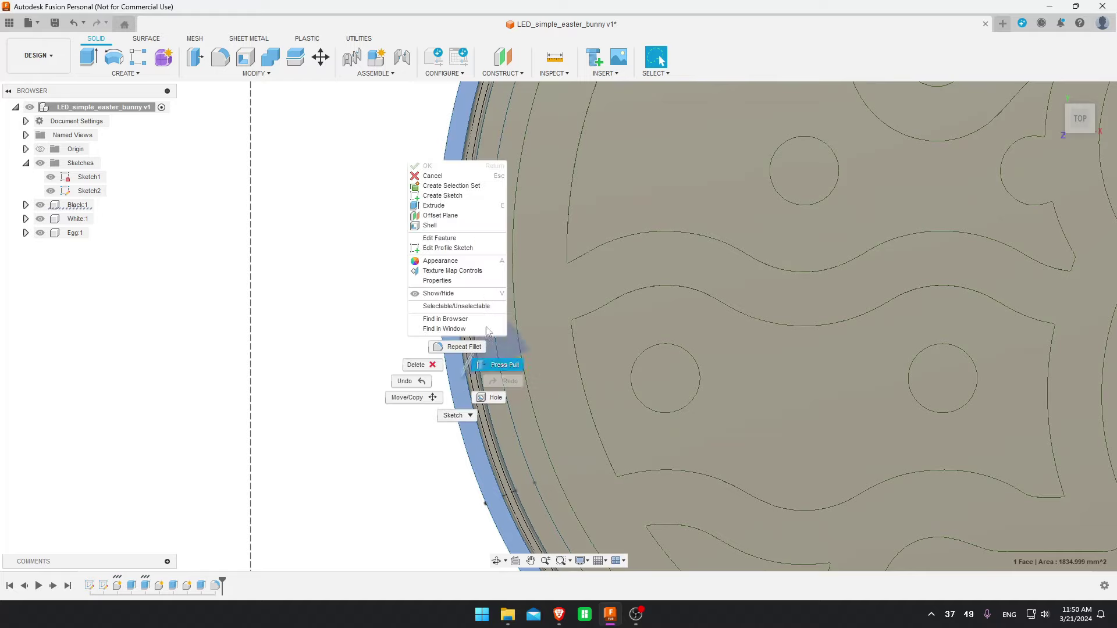
left_click(446, 216)
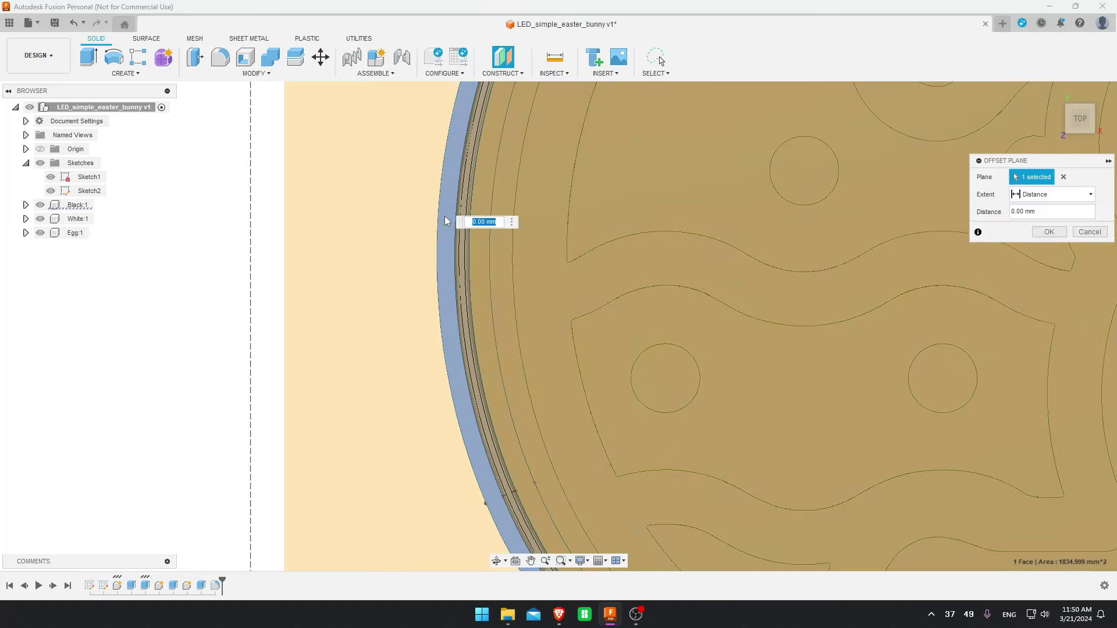
type("70")
key("Return")
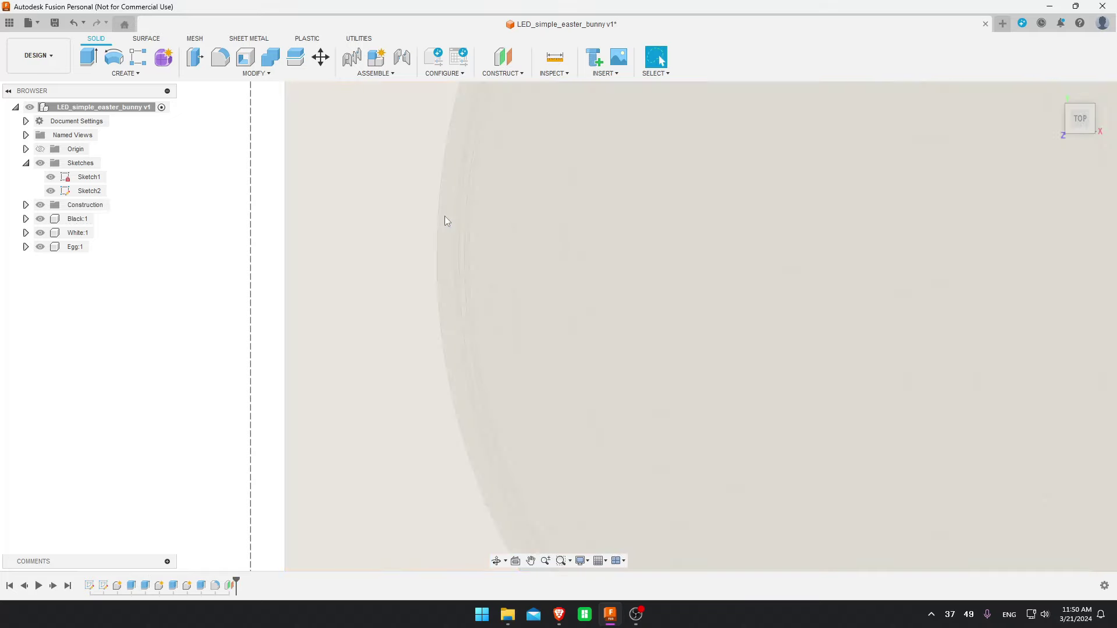
scroll(417, 283, "down", 5)
Create a sketch on the offset plane and project the outer ring face's edges into it
middle_click_drag(415, 248, 417, 310)
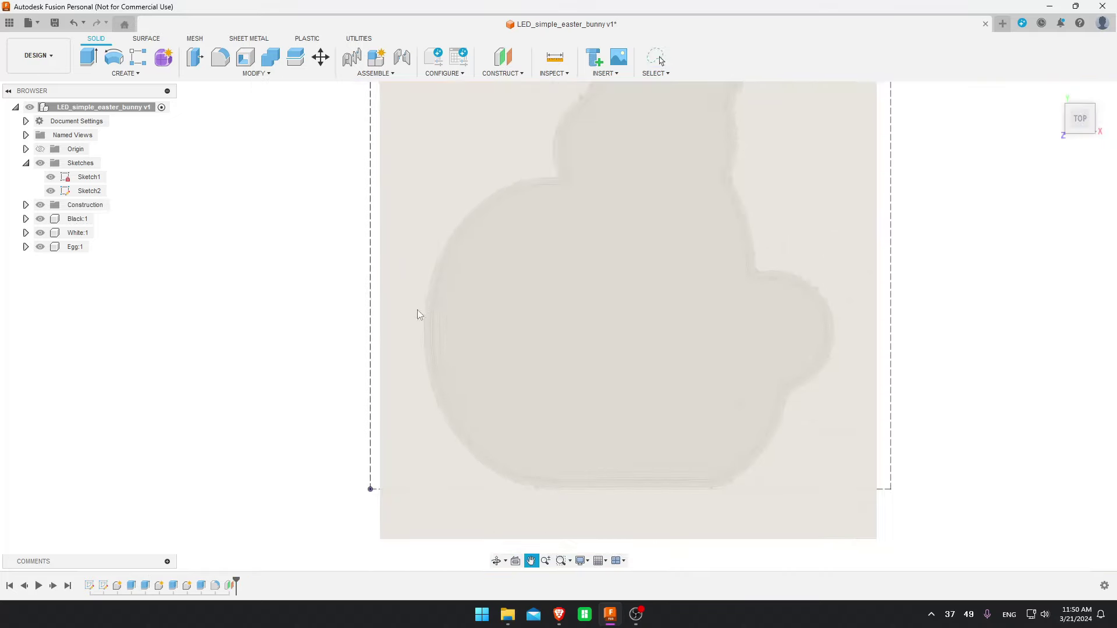
right_click(406, 344)
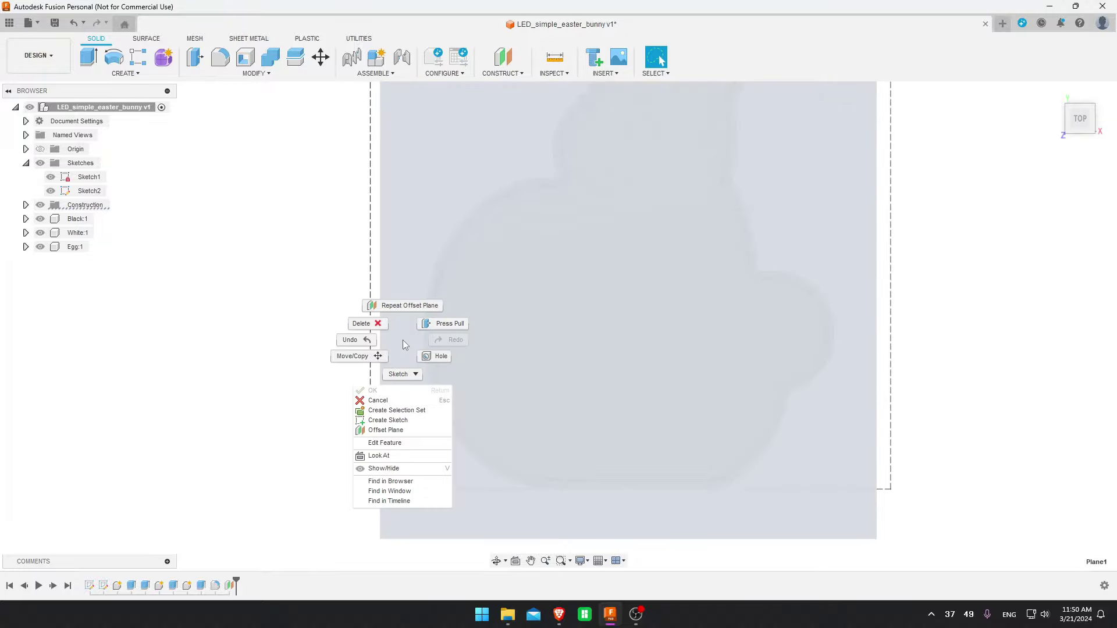
left_click(410, 423)
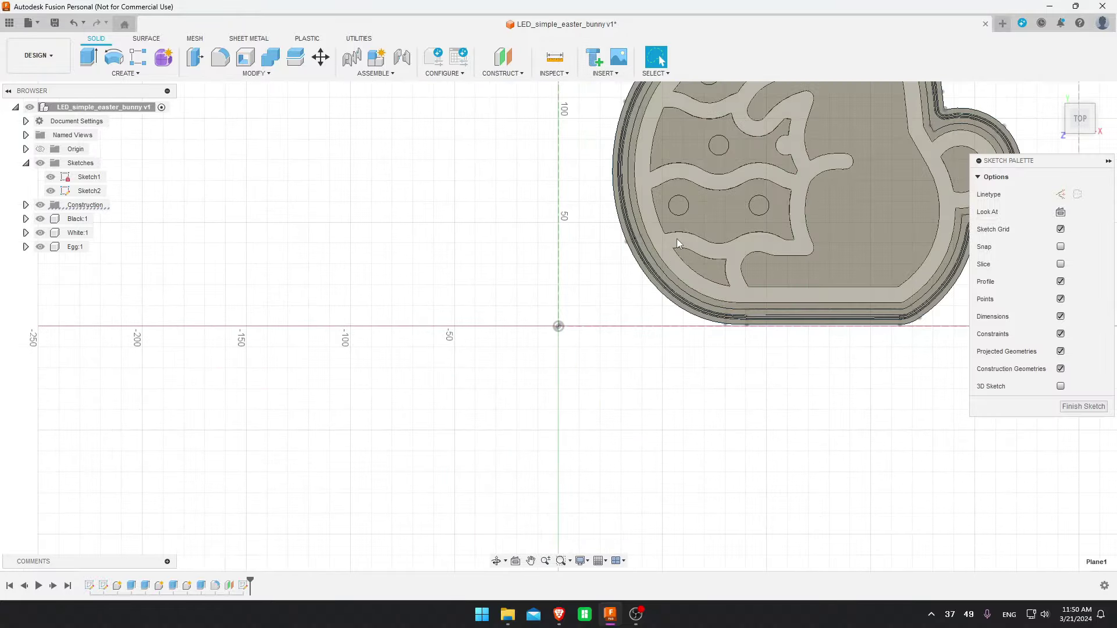
scroll(472, 330, "up", 6)
left_click(472, 329)
scroll(472, 330, "down", 2)
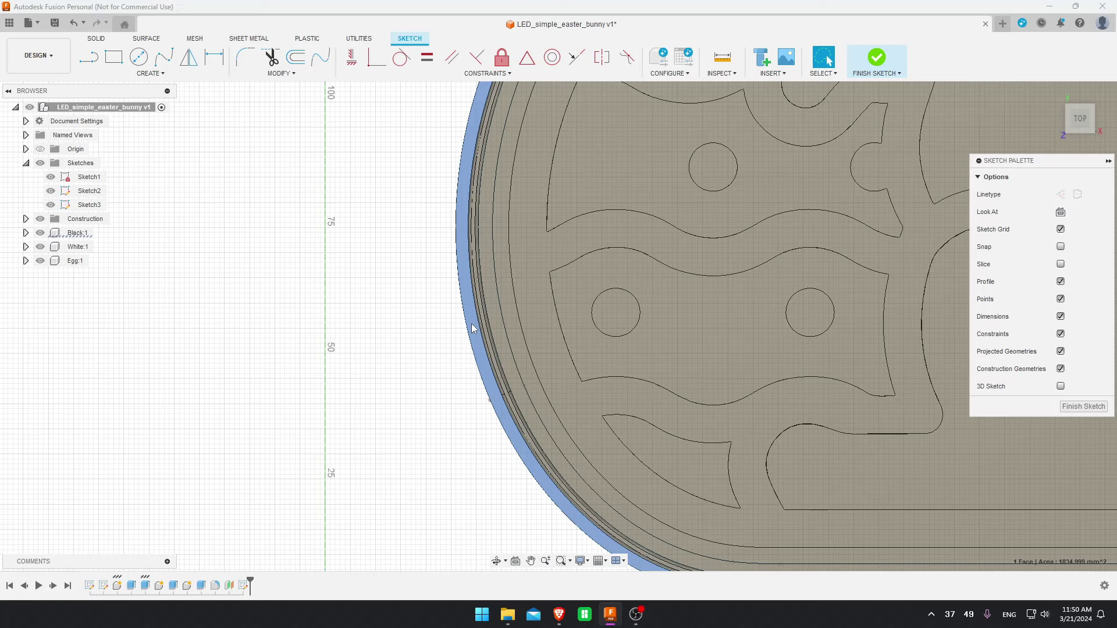
key("p")
key("Return")
scroll(472, 329, "down", 2)
mouse_move(472, 329)
middle_mouse_down("shift")
mouse_move(547, 360)
mouse_move(556, 291)
mouse_move(814, 221)
mouse_move(1036, 127)
middle_mouse_up("shift")
Extrude both Sketch3 profiles 2 mm as a new component, creating Component4:1
left_click(1076, 108)
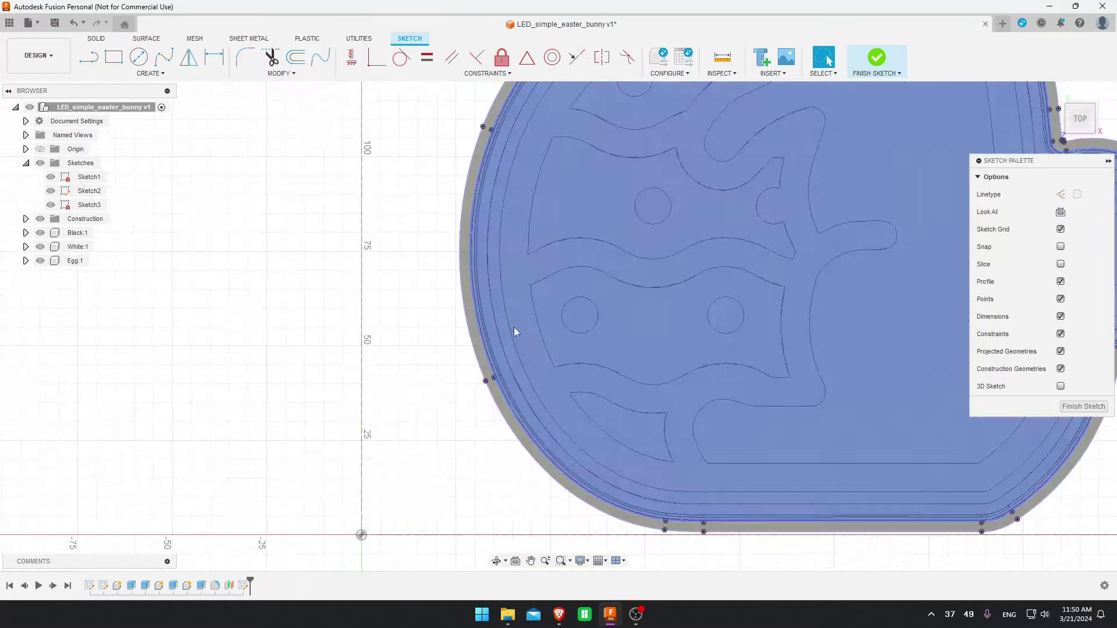
scroll(465, 323, "up", 3)
left_click(476, 325)
left_click(509, 317)
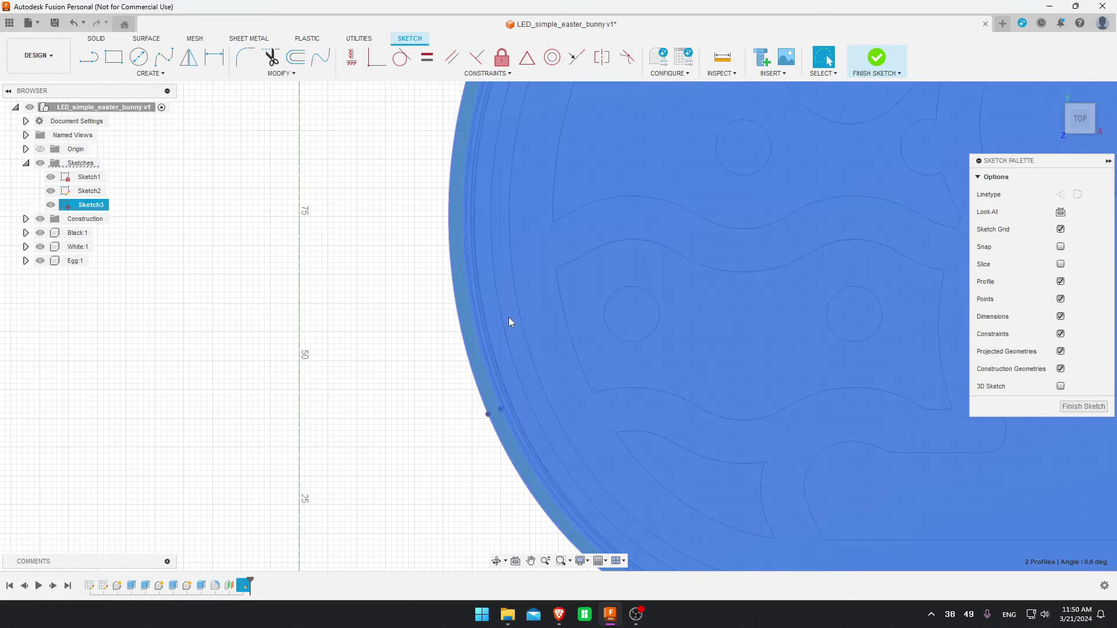
scroll(509, 316, "down", 5)
left_click(1081, 129)
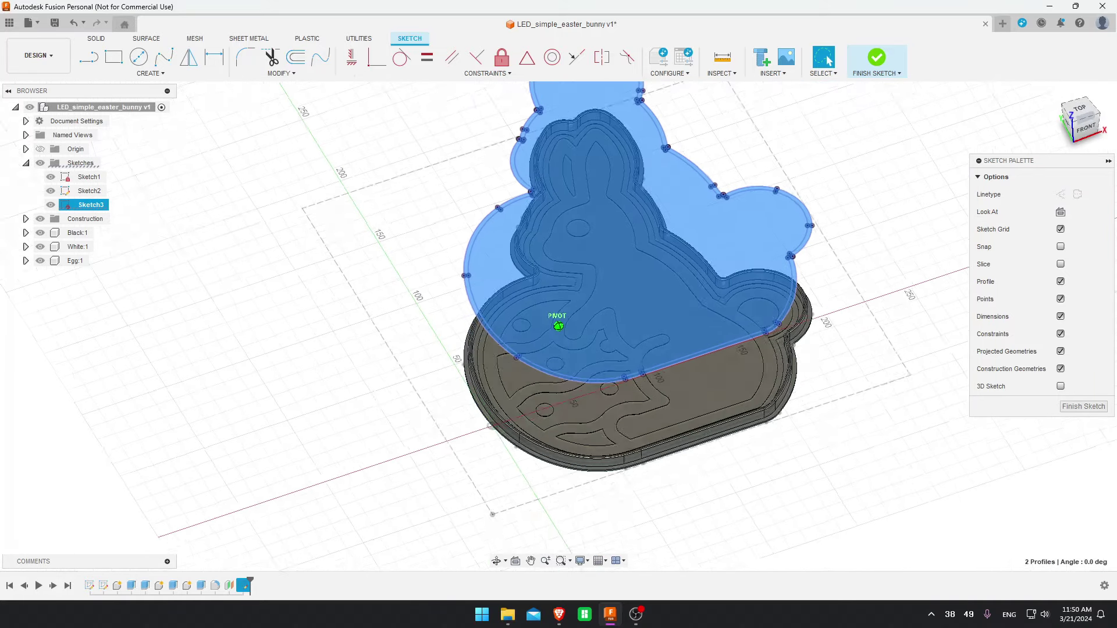
type("e")
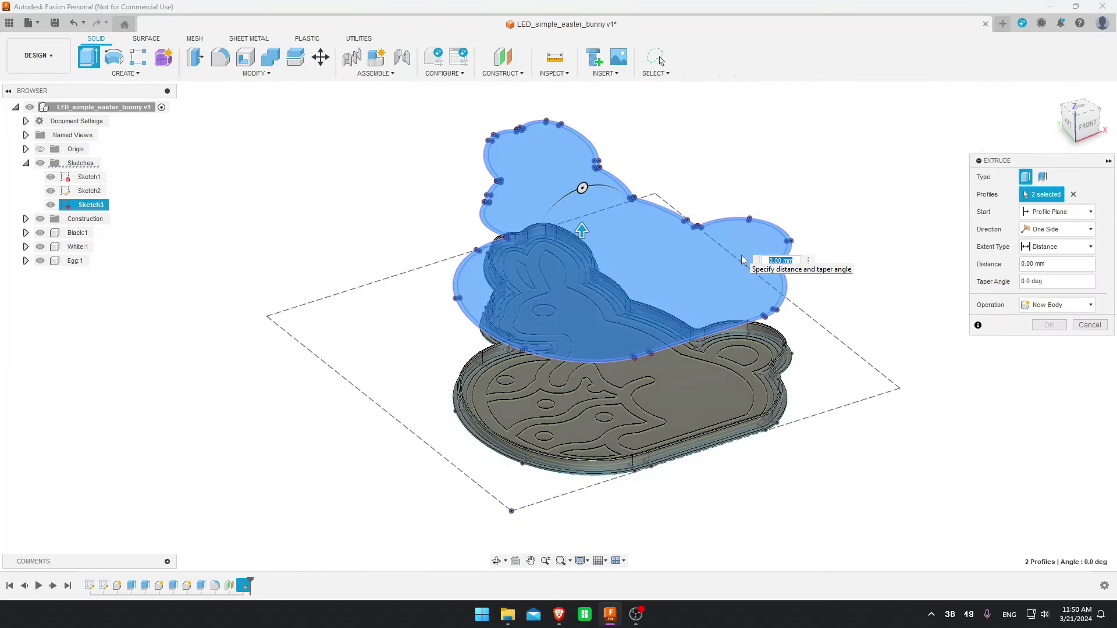
type("2")
left_click(1090, 305)
left_click(1061, 371)
left_click(1049, 324)
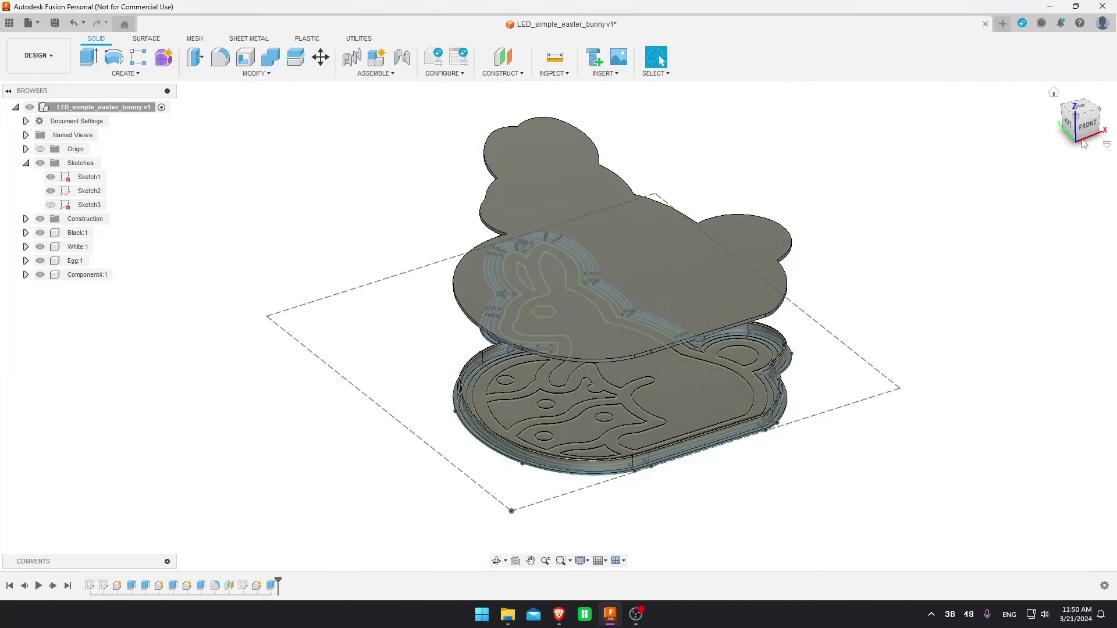
mouse_move(557, 326)
middle_mouse_down("shift")
mouse_move(617, 349)
mouse_move(536, 268)
mouse_move(633, 320)
middle_mouse_up("shift")
Hide Sketch1, Sketch2 and the Black, White and Egg components
scroll(634, 319, "up", 3)
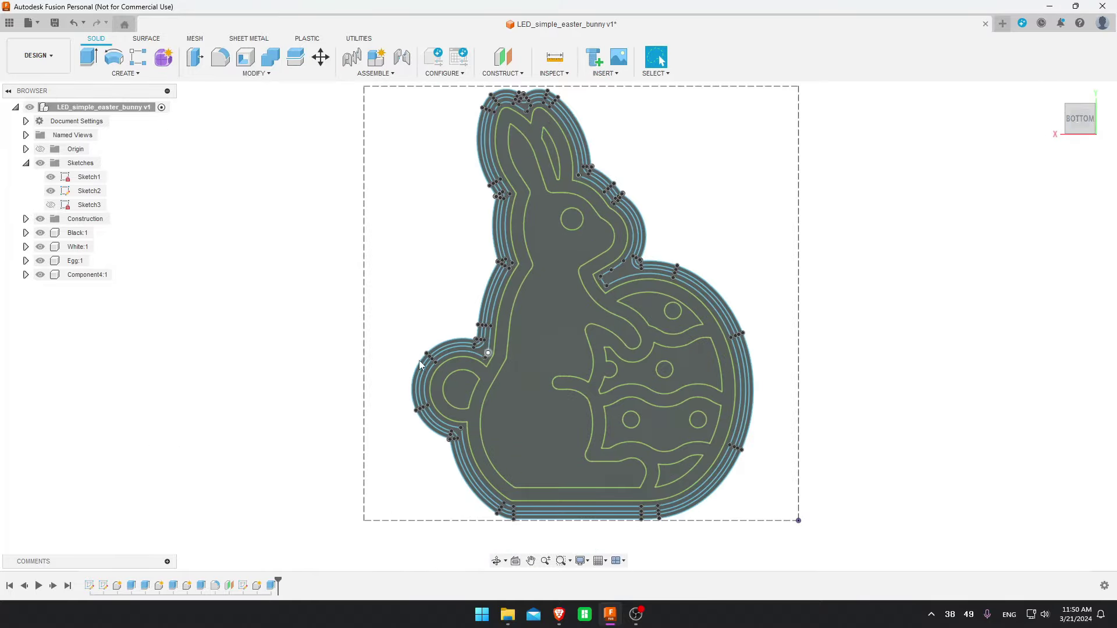
left_click(51, 190)
left_click(51, 177)
left_click(40, 232)
left_click(40, 247)
left_click(40, 261)
Rename Component4:1 to 'Box'
double_click(83, 275)
type("Box")
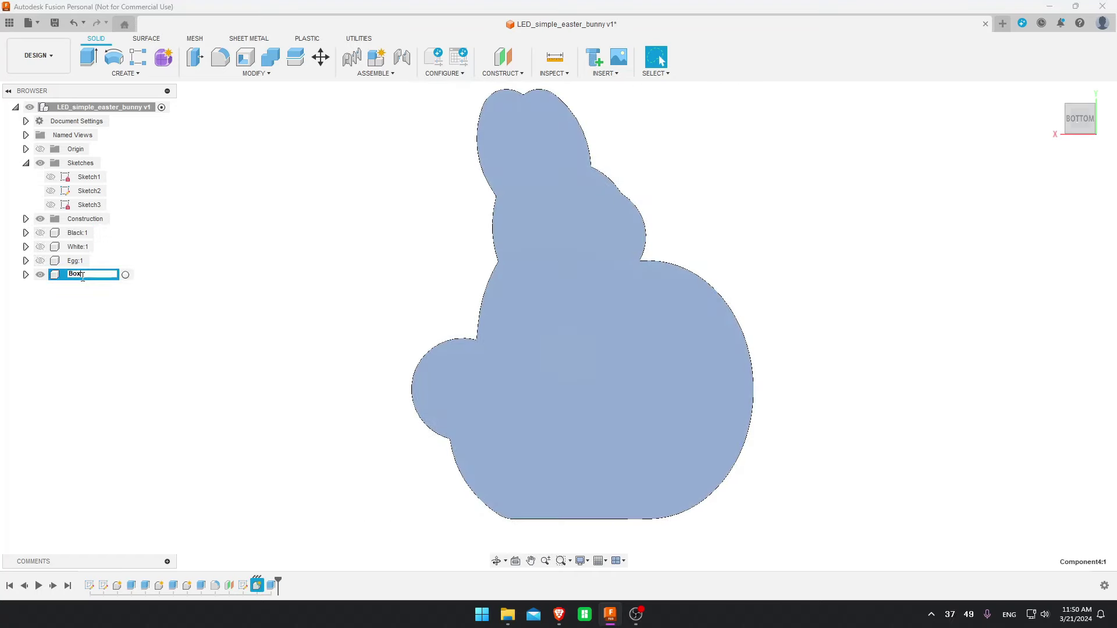
key("Return")
Start a new sketch on the Box plate's bunny-shaped face
left_click(302, 272)
right_click(574, 330)
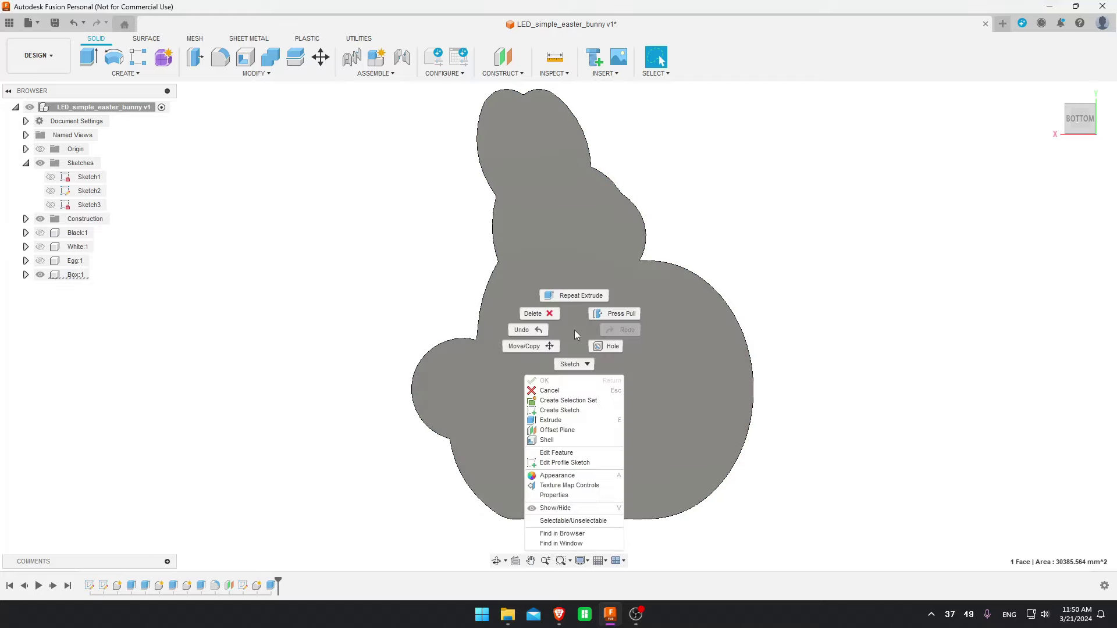
left_click(575, 330)
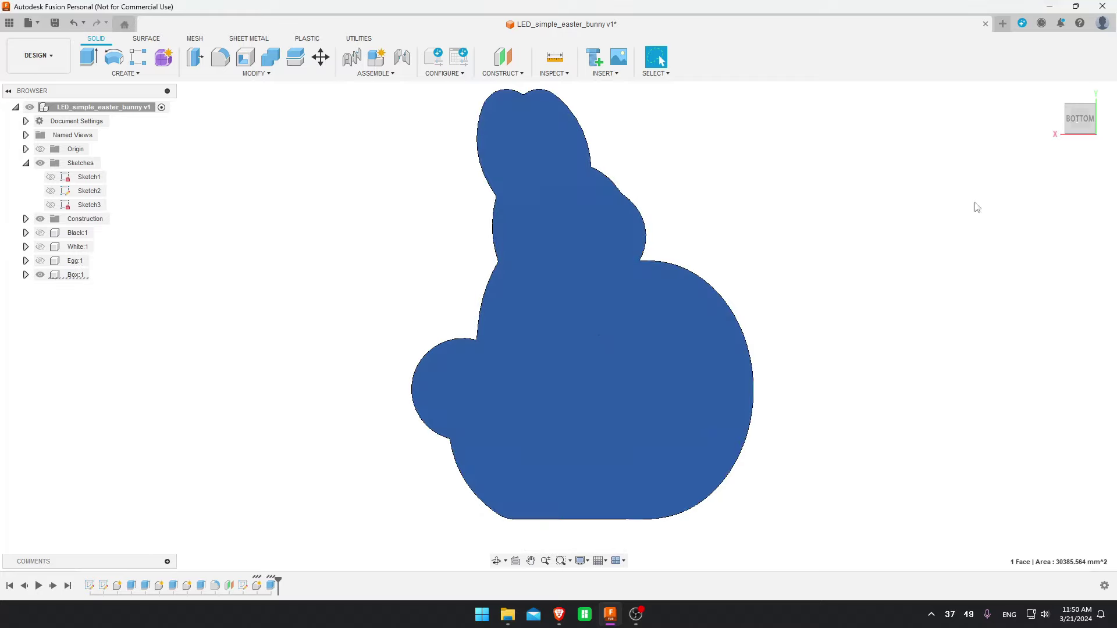
right_click(612, 321)
left_click(605, 402)
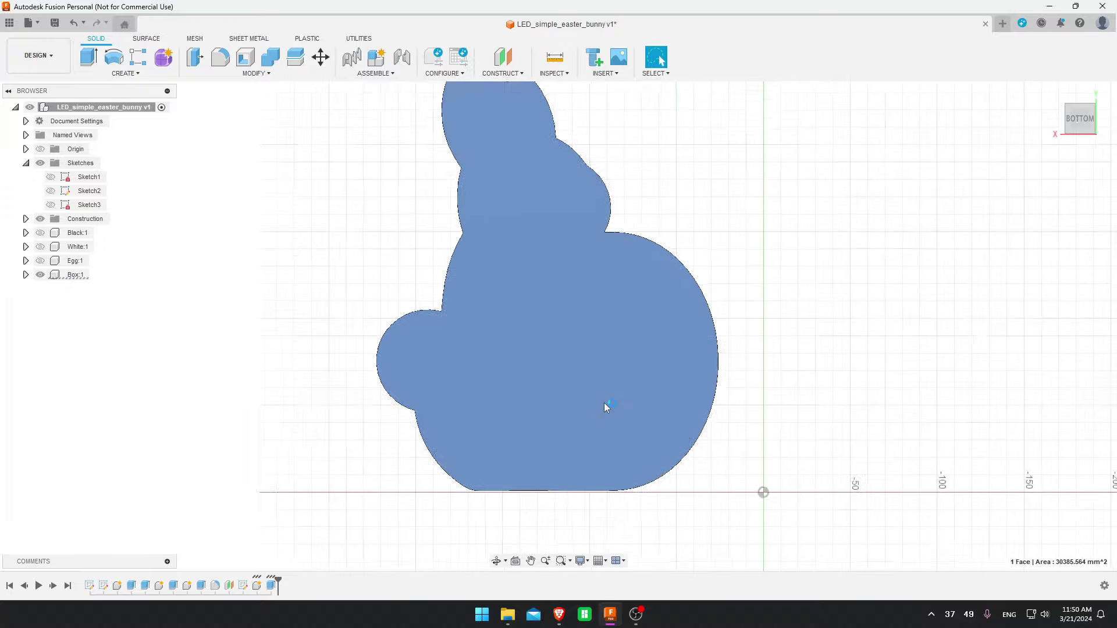
Offset the whole bunny outline by 2.4 mm
double_click(411, 314)
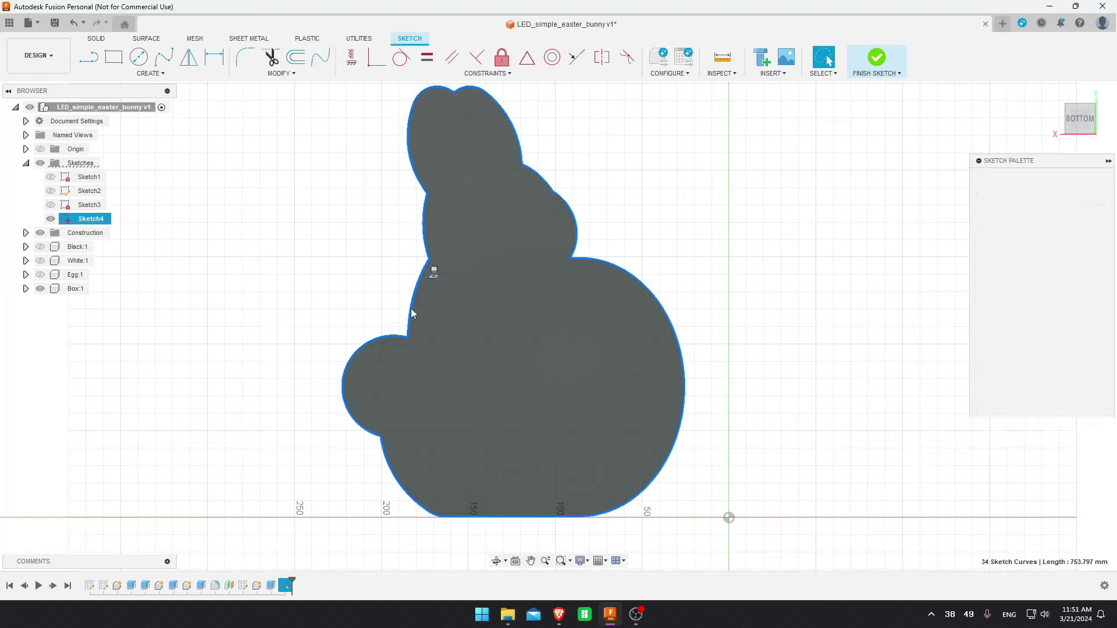
type("o")
type("2")
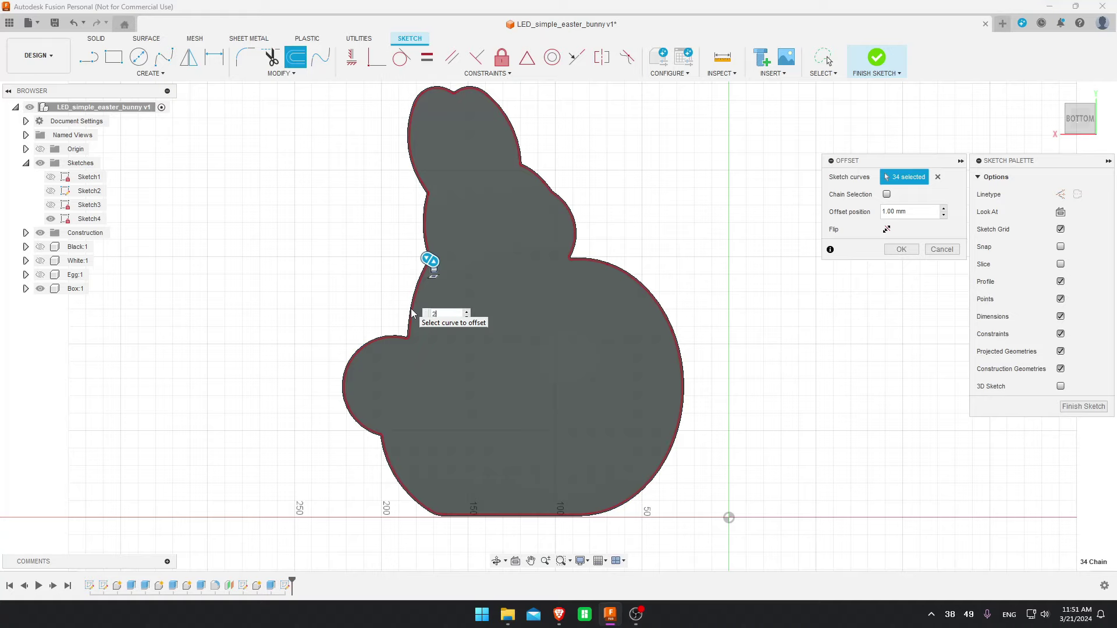
type(".4")
key("Return")
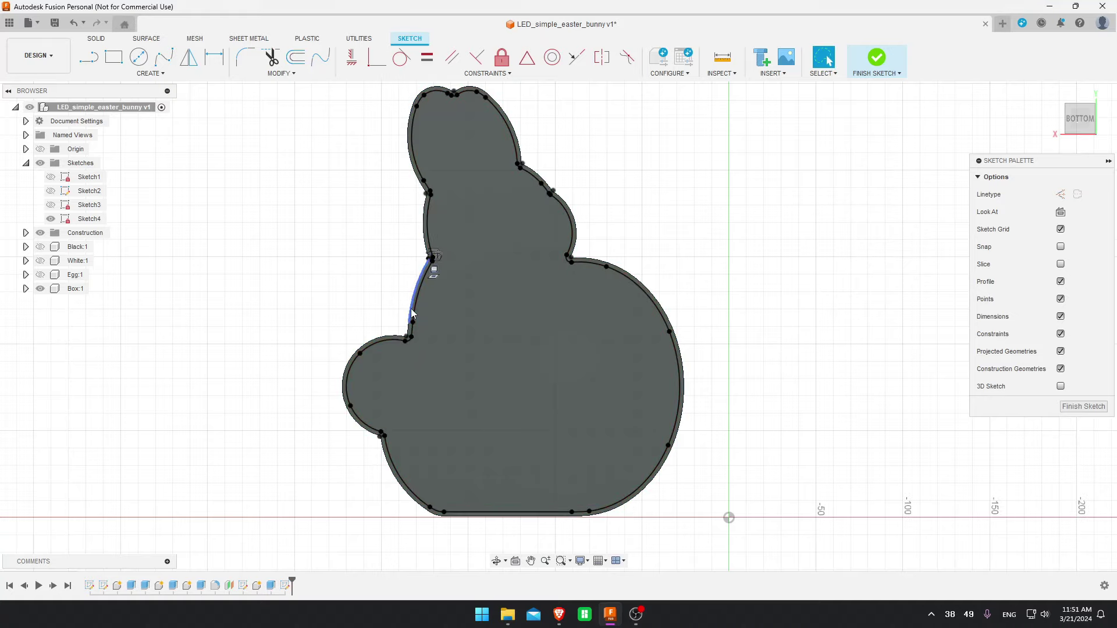
Extrude the band between the two outlines 30 mm to form the Box wall
scroll(412, 314, "up", 3)
scroll(412, 314, "up", 2)
left_click(417, 311)
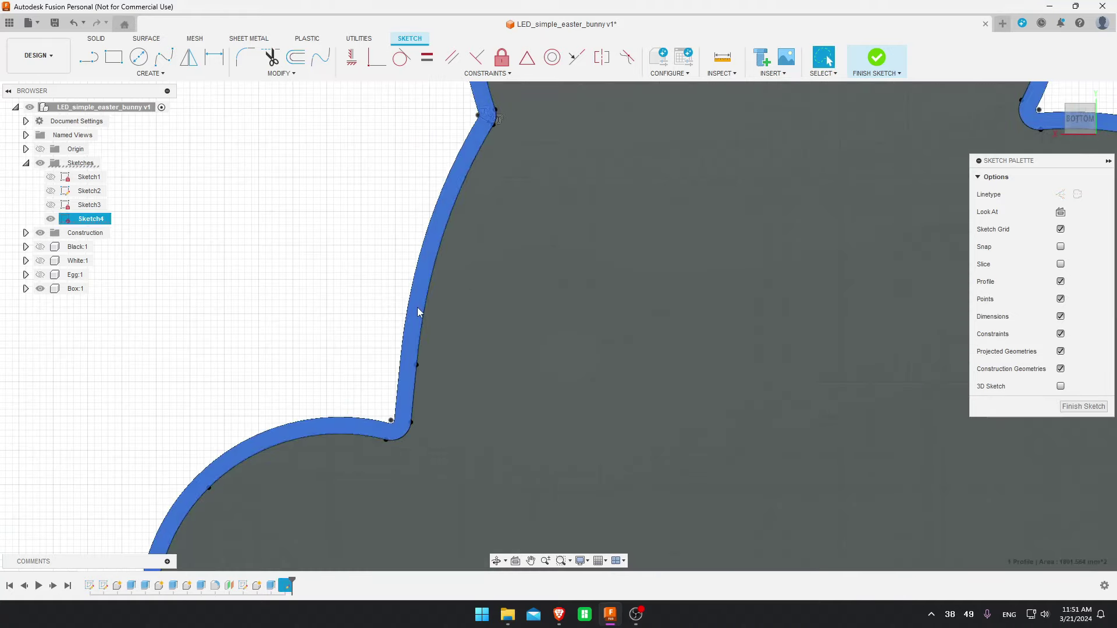
key("e")
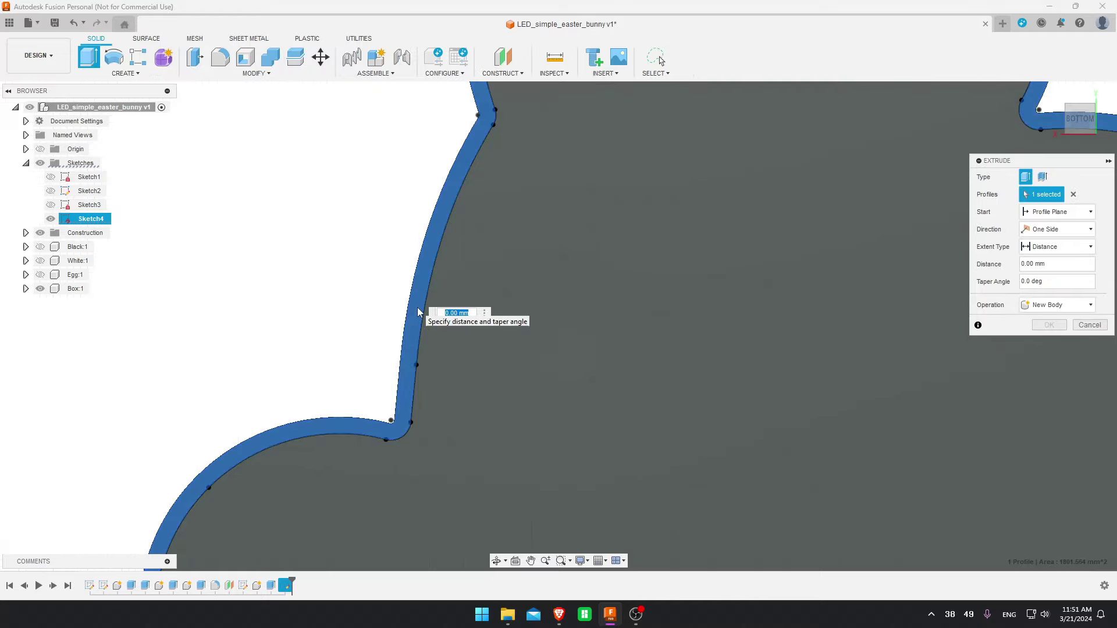
type("30")
left_click(1049, 325)
scroll(860, 436, "down", 2)
scroll(860, 435, "down", 2)
middle_click_drag(860, 437, 673, 359)
scroll(673, 359, "down", 1)
mouse_move(1078, 122)
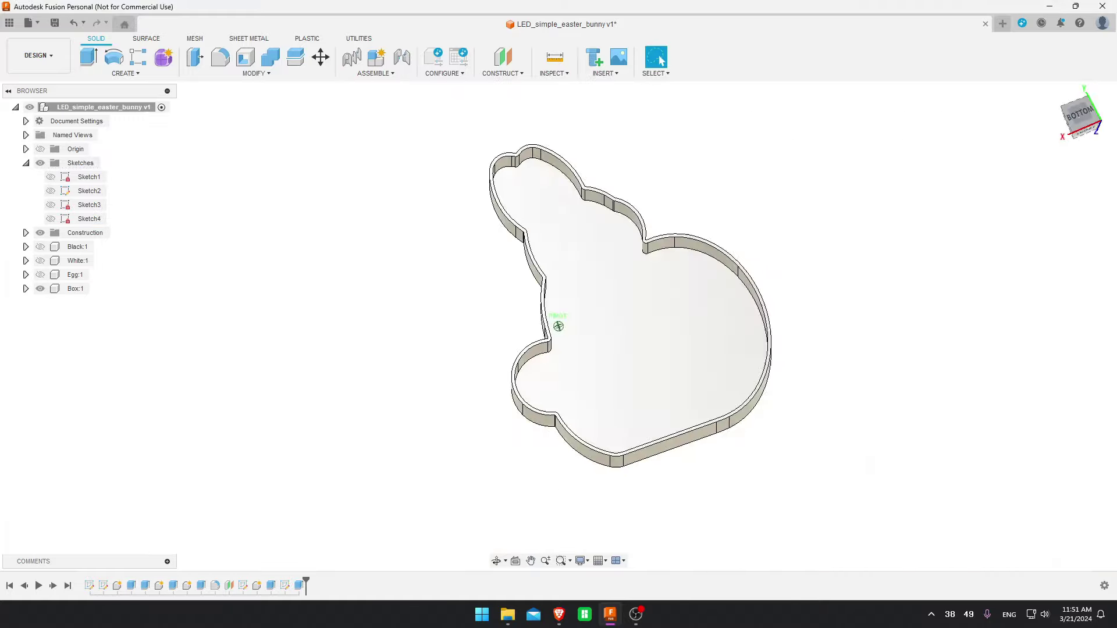
middle_click_drag(558, 326, 582, 349, "shift")
Show the White and Black components again
left_click(40, 261)
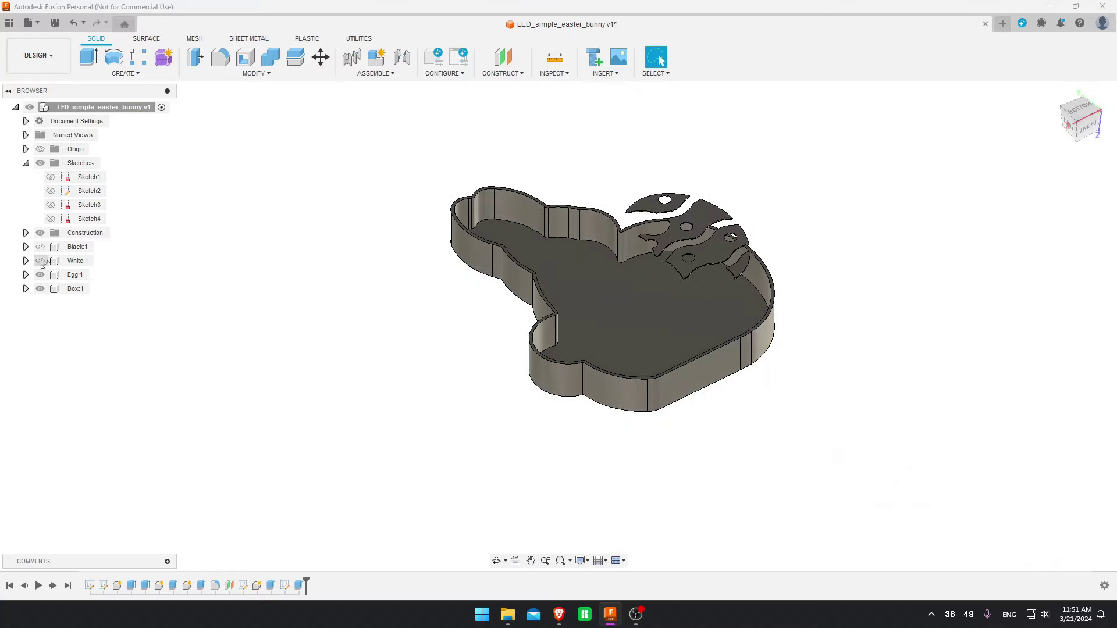
left_click(40, 247)
middle_click_drag(918, 279, 834, 269)
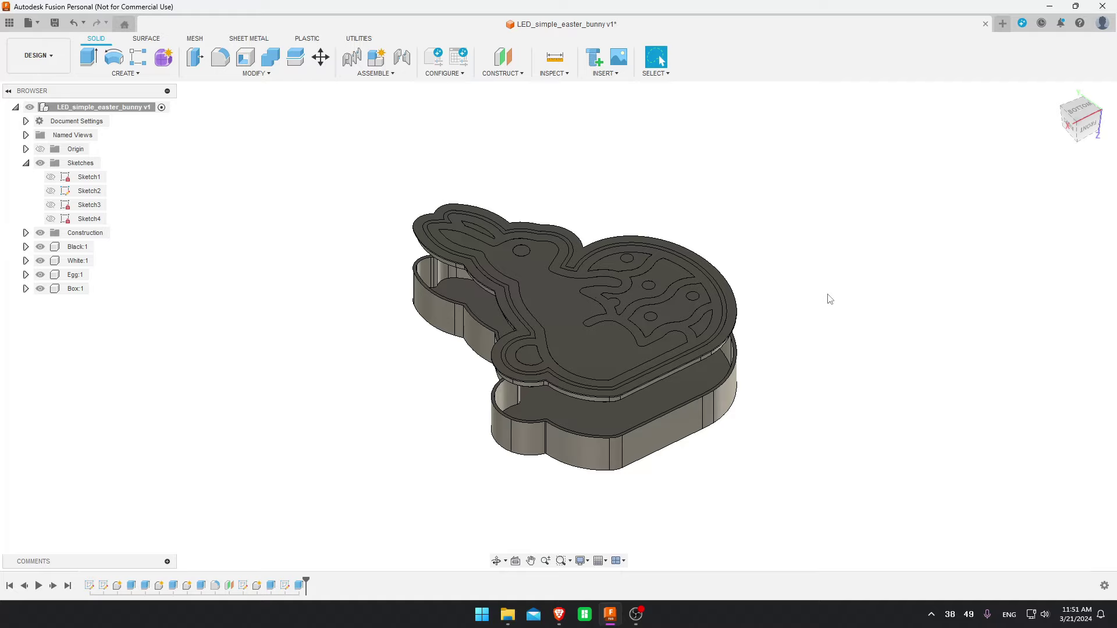
Apply black powder coat to Box, white LED to White, yellow LED to Egg, then view from below
key("a")
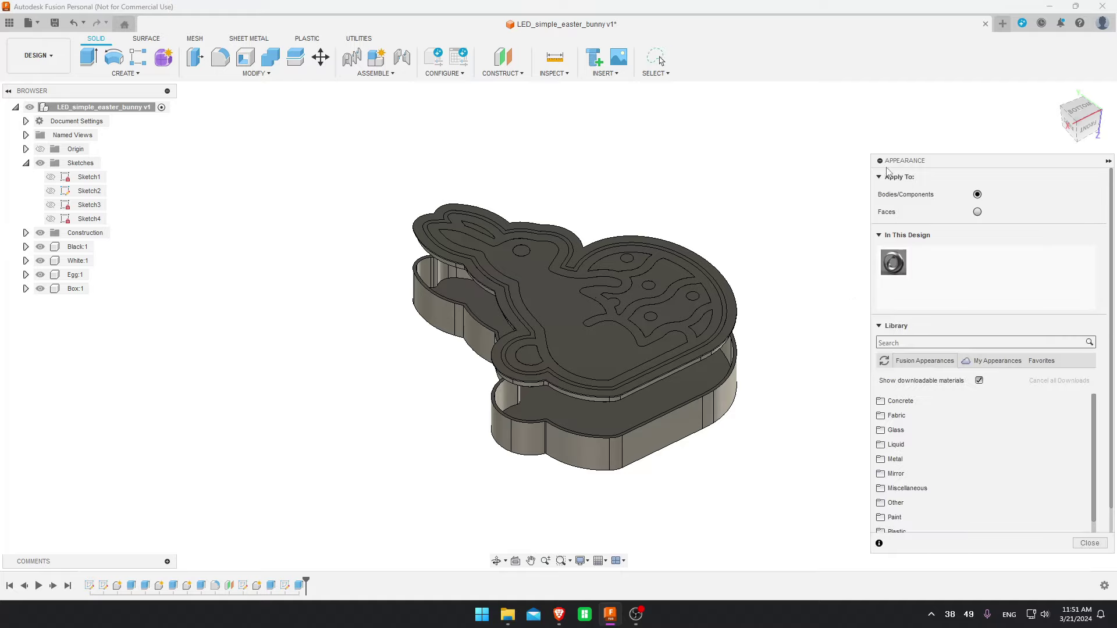
left_click(894, 342)
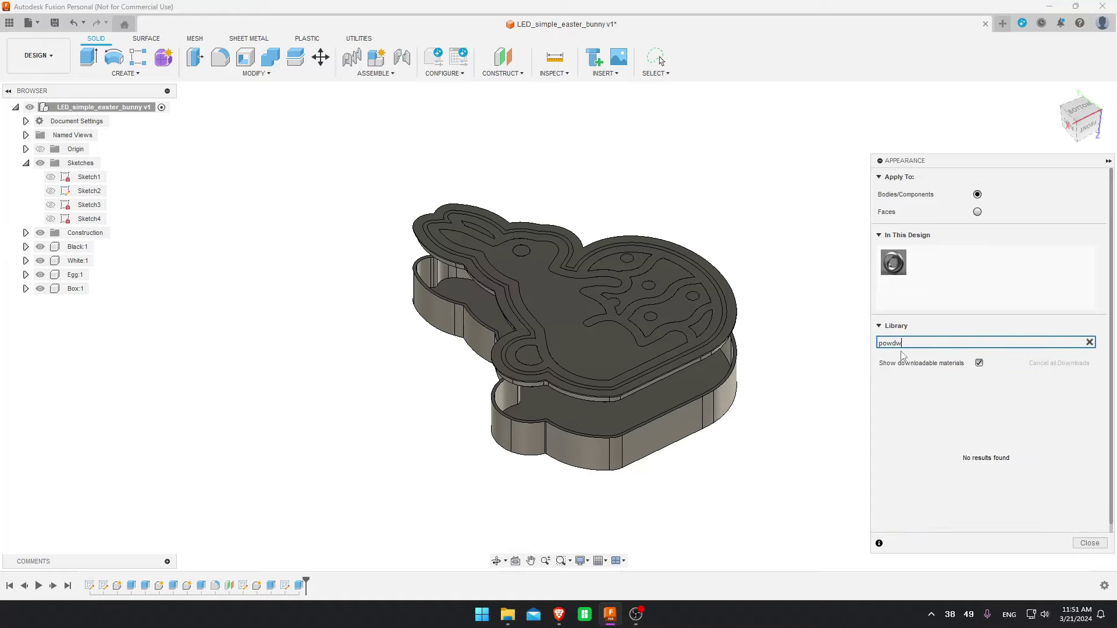
type("powde")
left_click_drag(889, 513, 81, 247)
left_click_drag(895, 512, 76, 289)
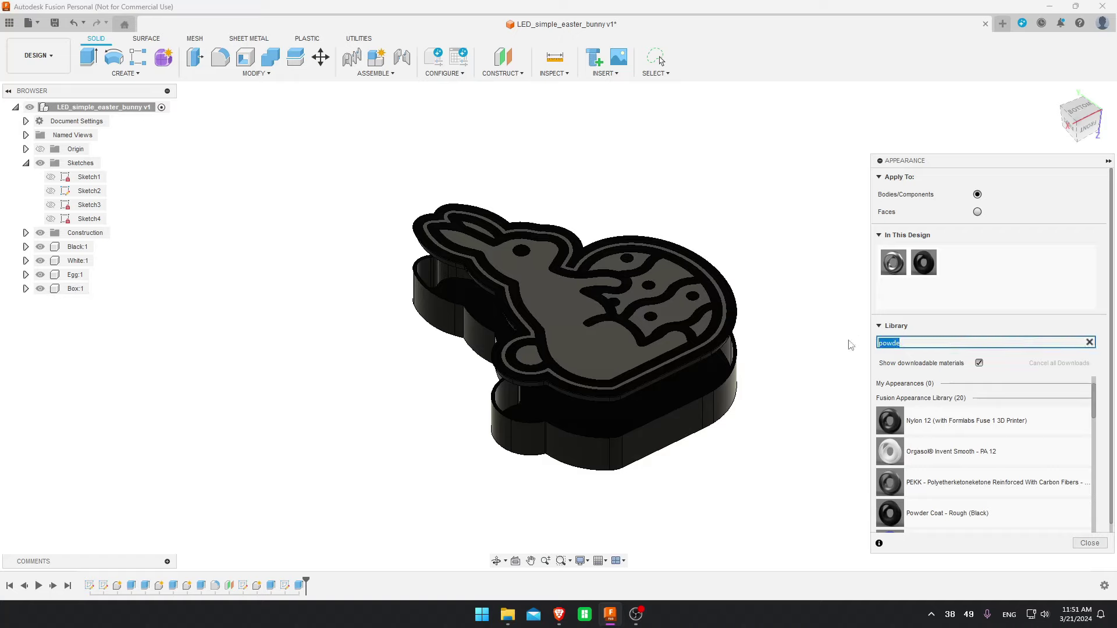
type("led")
left_click_drag(899, 434, 77, 261)
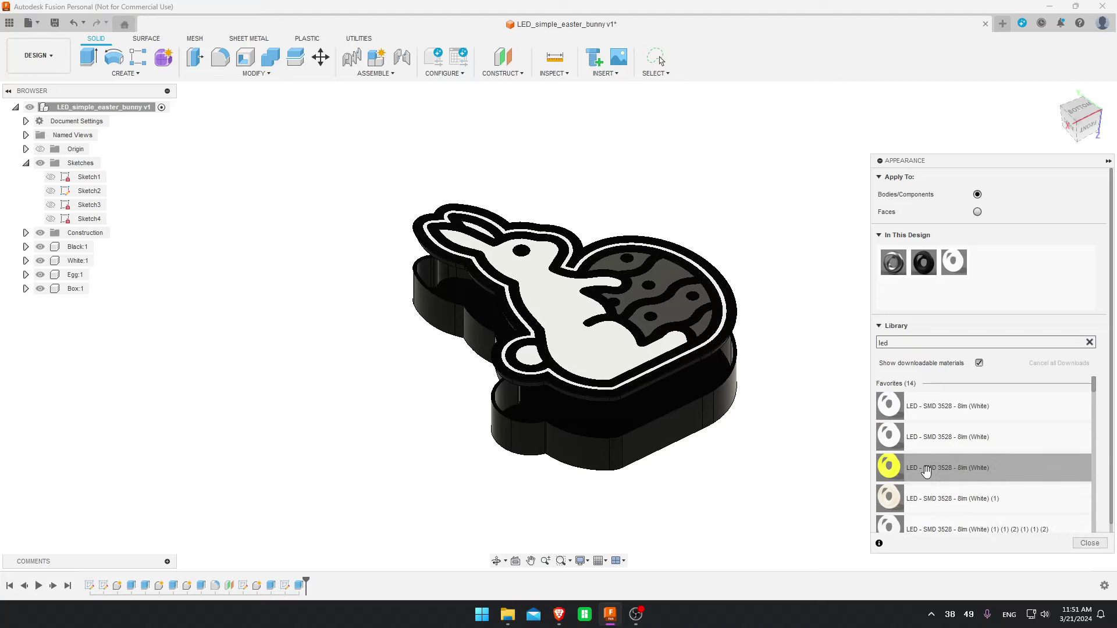
left_click_drag(921, 470, 80, 277)
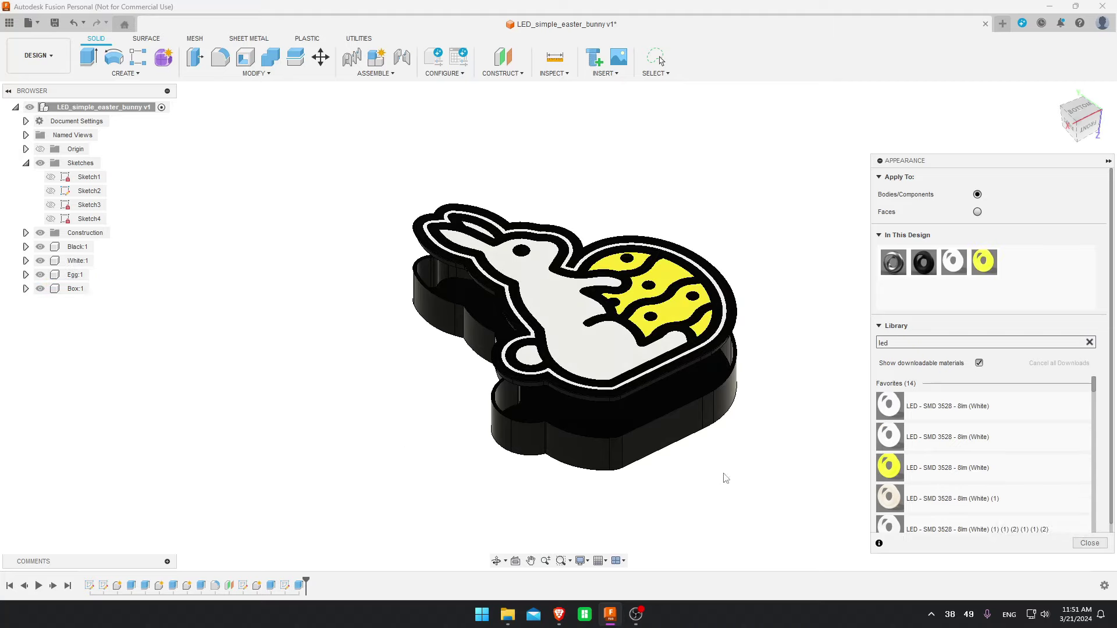
key("Escape")
left_click(1080, 108)
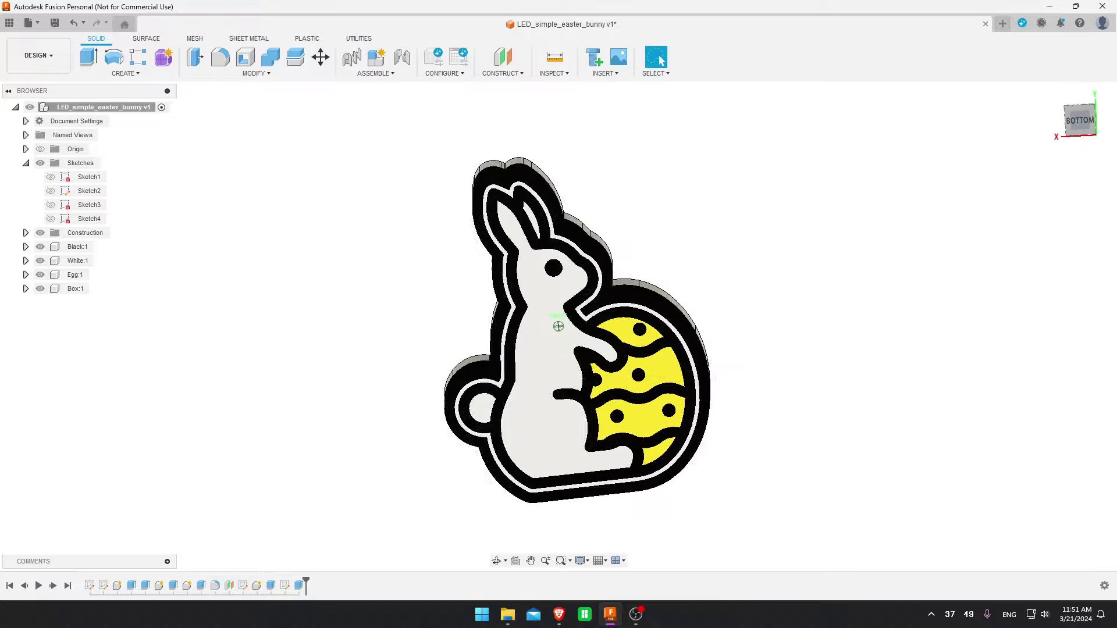
middle_click_drag(849, 198, 918, 249, "shift")
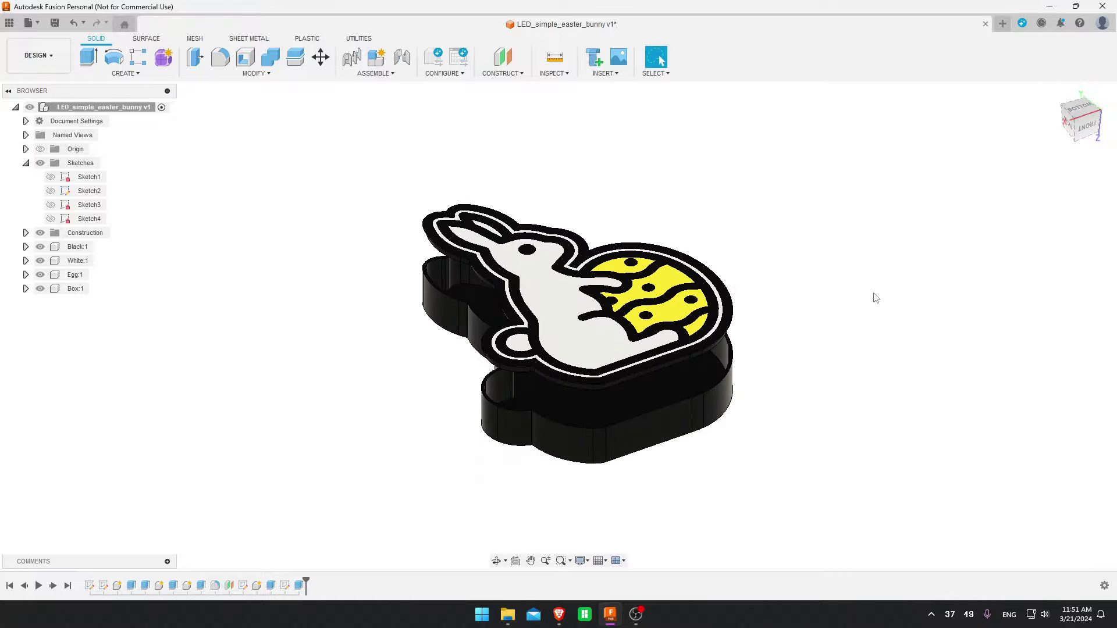
Save the design and export it to the Desktop as STEP file LED_simple_easter_bunny
key("ctrl+s")
left_click(550, 330)
left_click(28, 23)
left_click(41, 167)
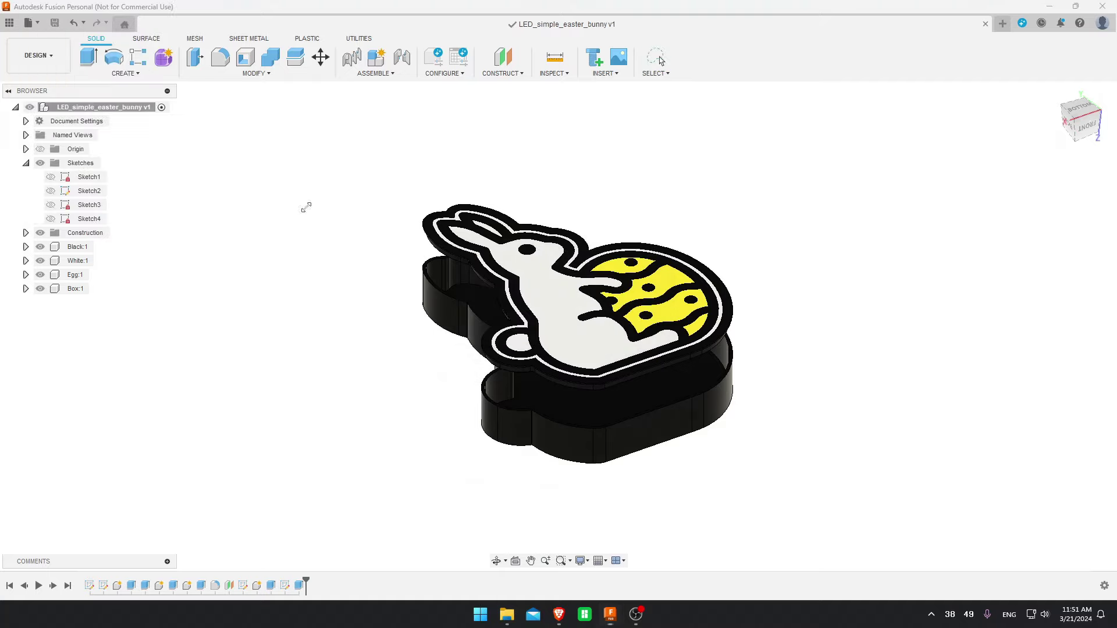
left_click(498, 182)
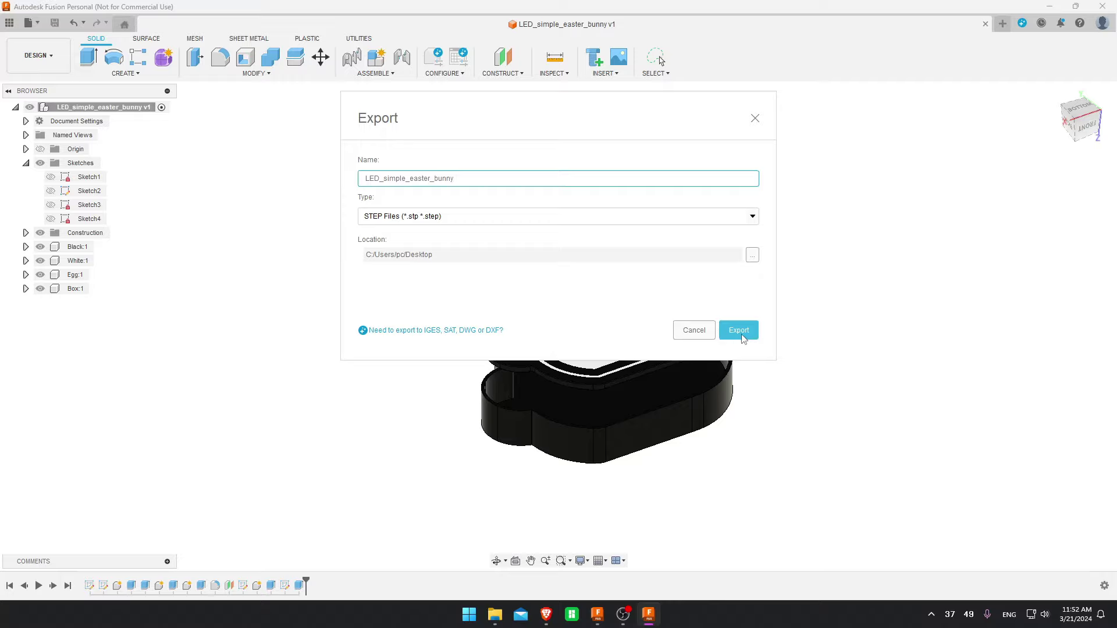
left_click(738, 330)
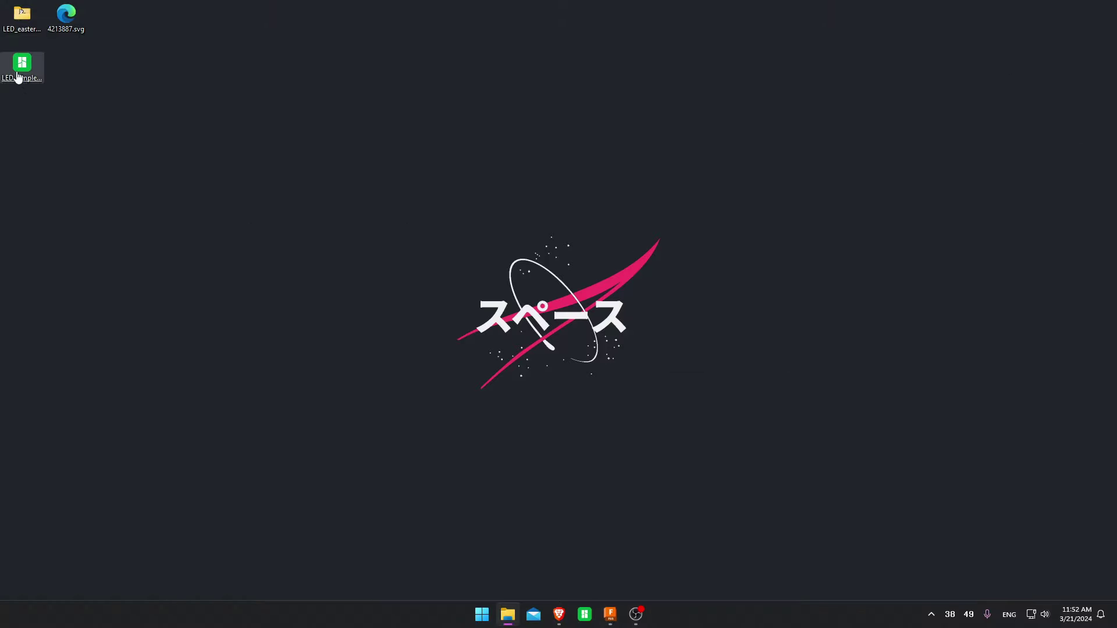
Open the bunny STEP file in Bambu Studio and save it as LED_simple_easter_bunny_ams_ready.3mf
left_click_drag(22, 69, 200, 36)
double_click(197, 42)
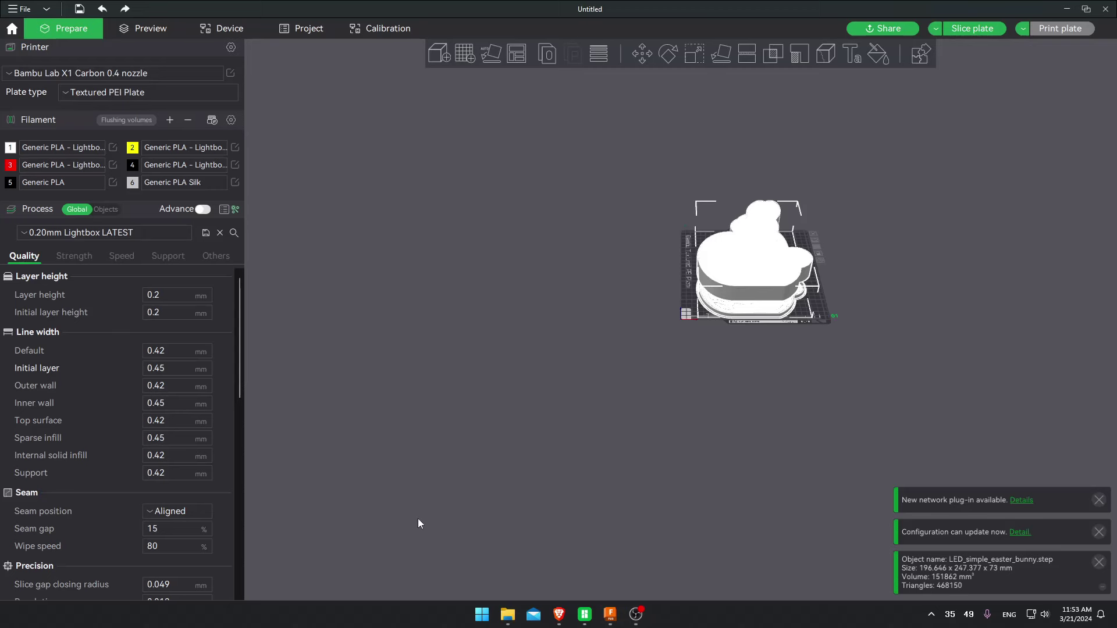
left_click(79, 9)
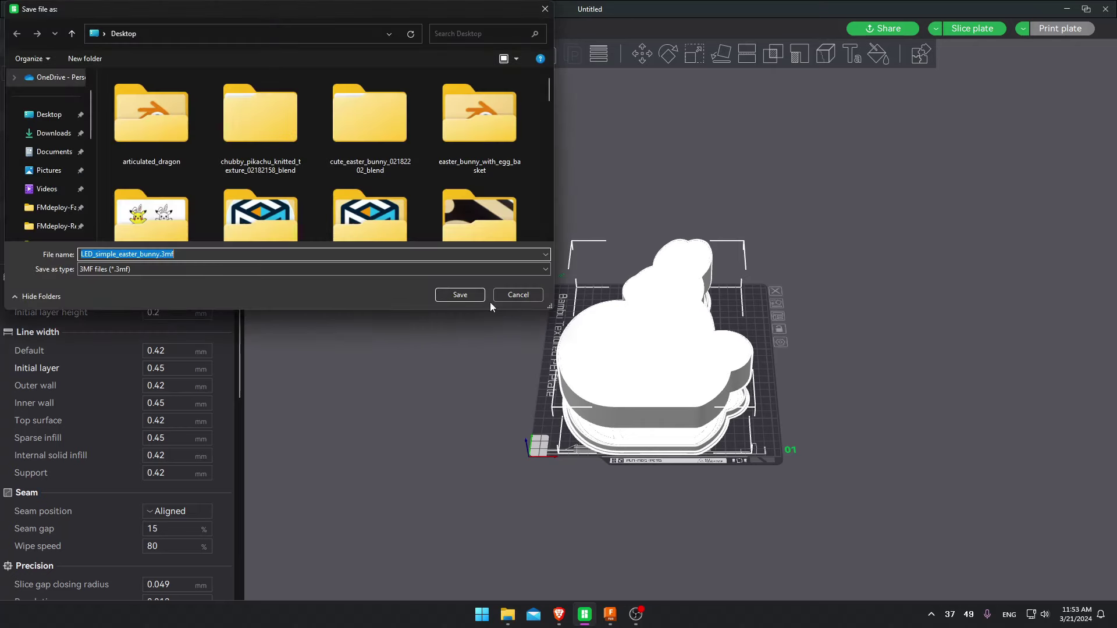
left_click(161, 254)
type("_ams_ready")
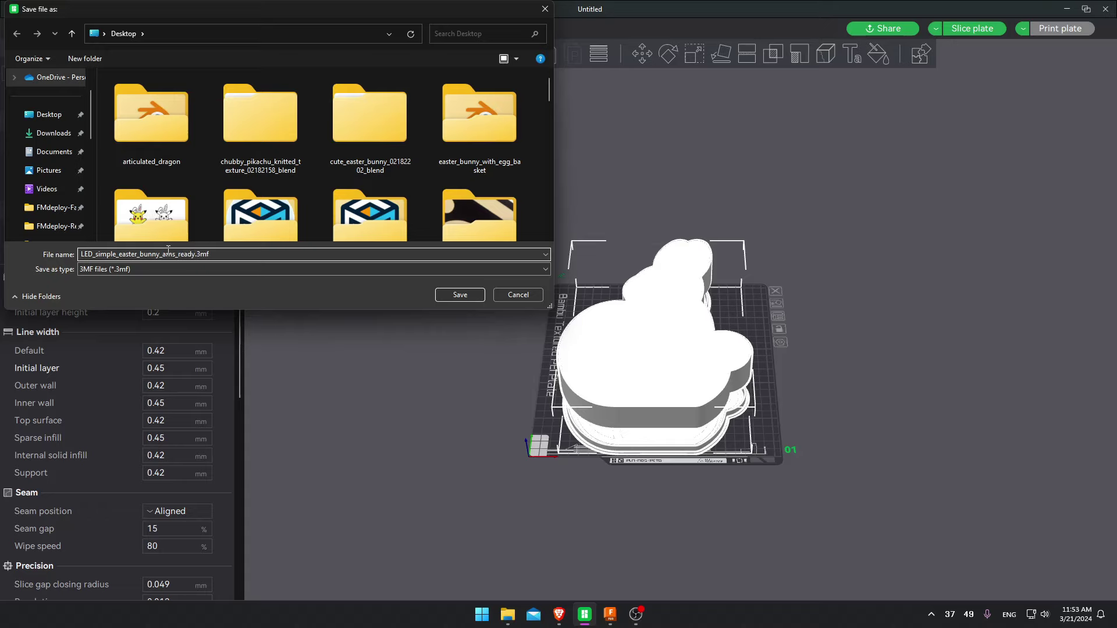
left_click(465, 294)
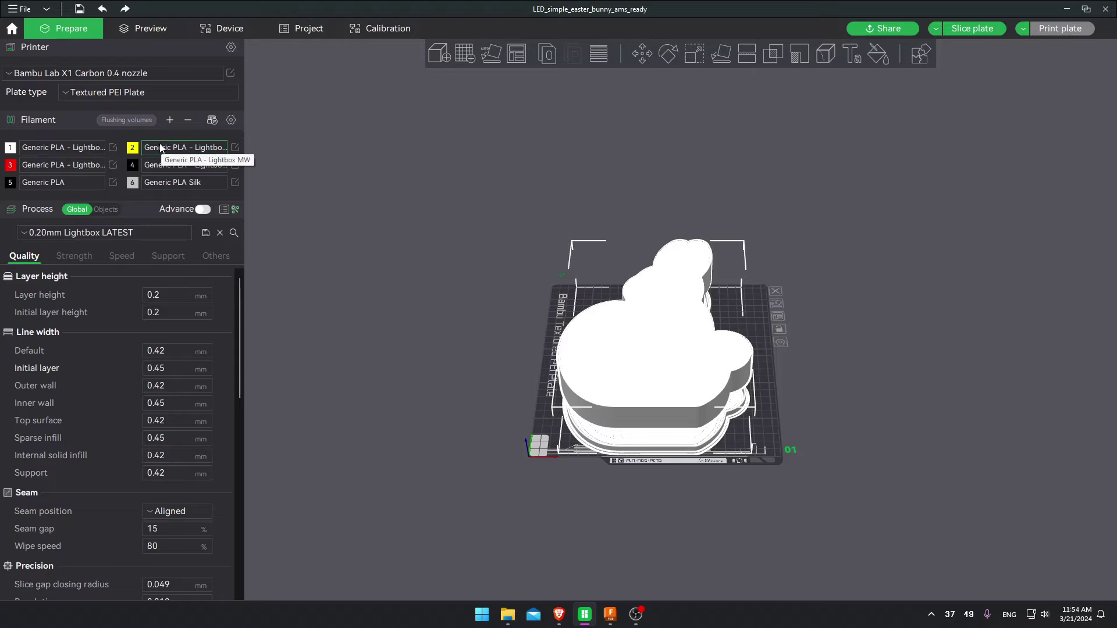
Trim to one Generic PLA - Lightbox MW filament, keeping the 0.20mm Lightbox LATEST process
left_click(187, 120)
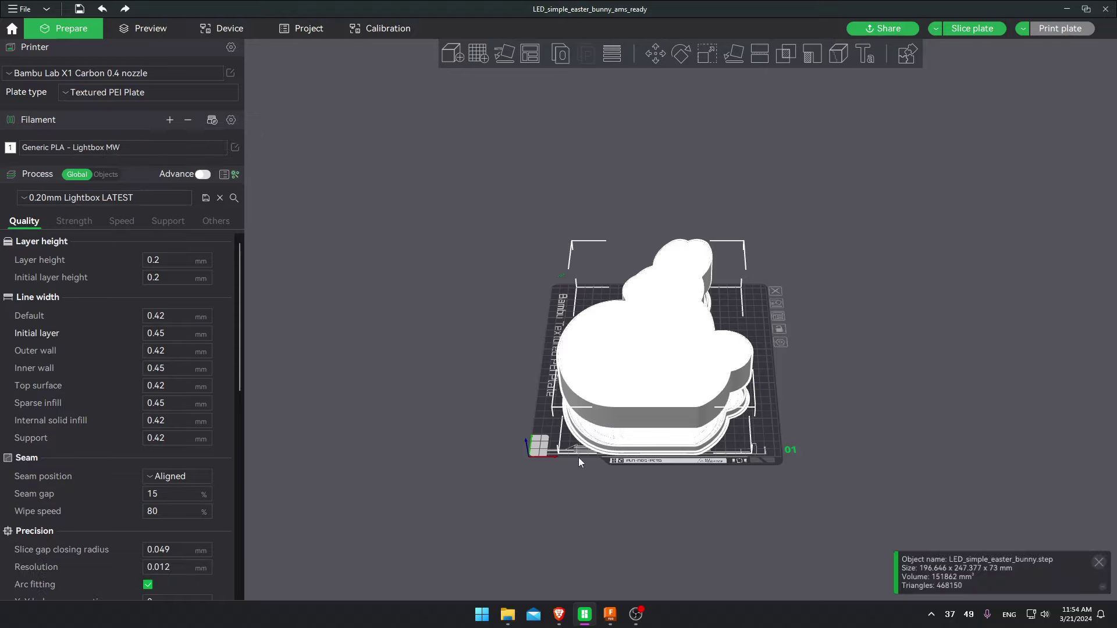
left_click(89, 198)
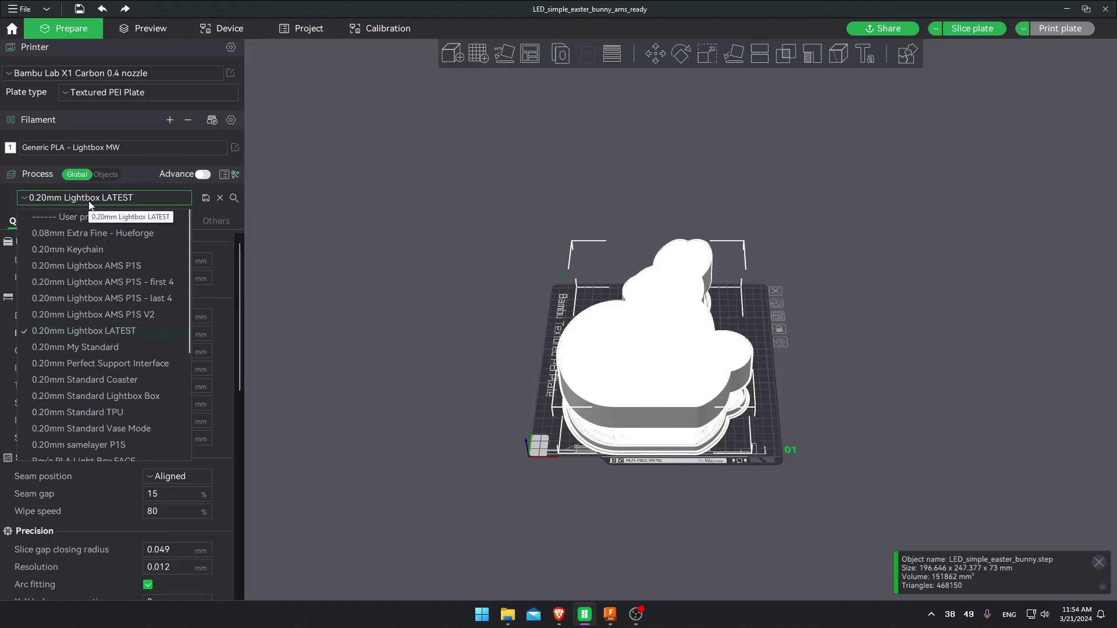
left_click(204, 256)
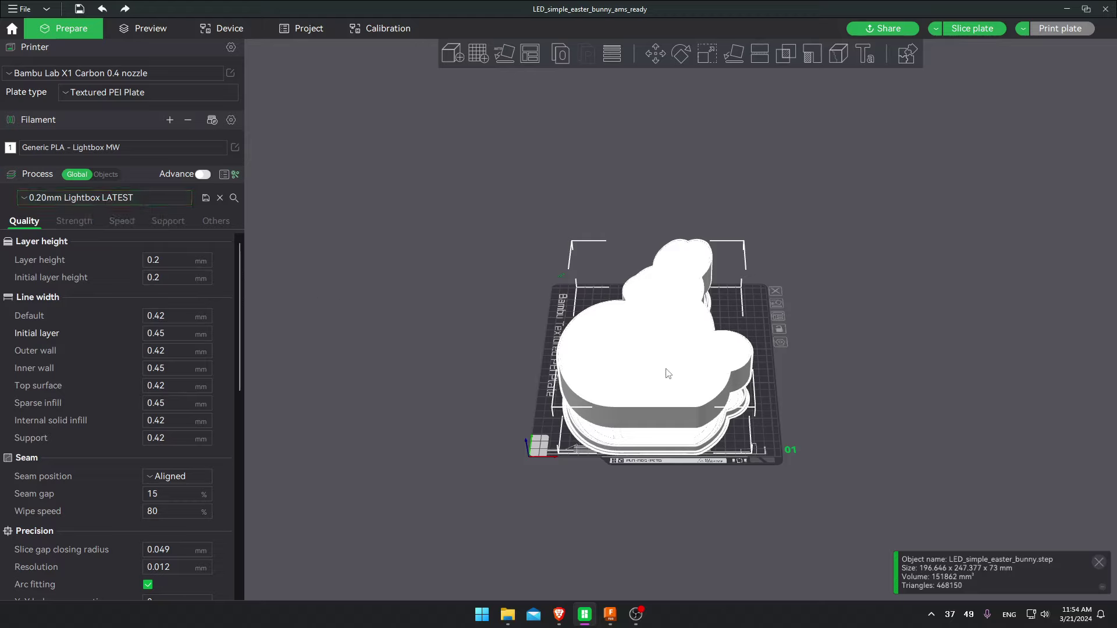
Add plate 02 and paste a copy of the bunny onto it
left_click(480, 56)
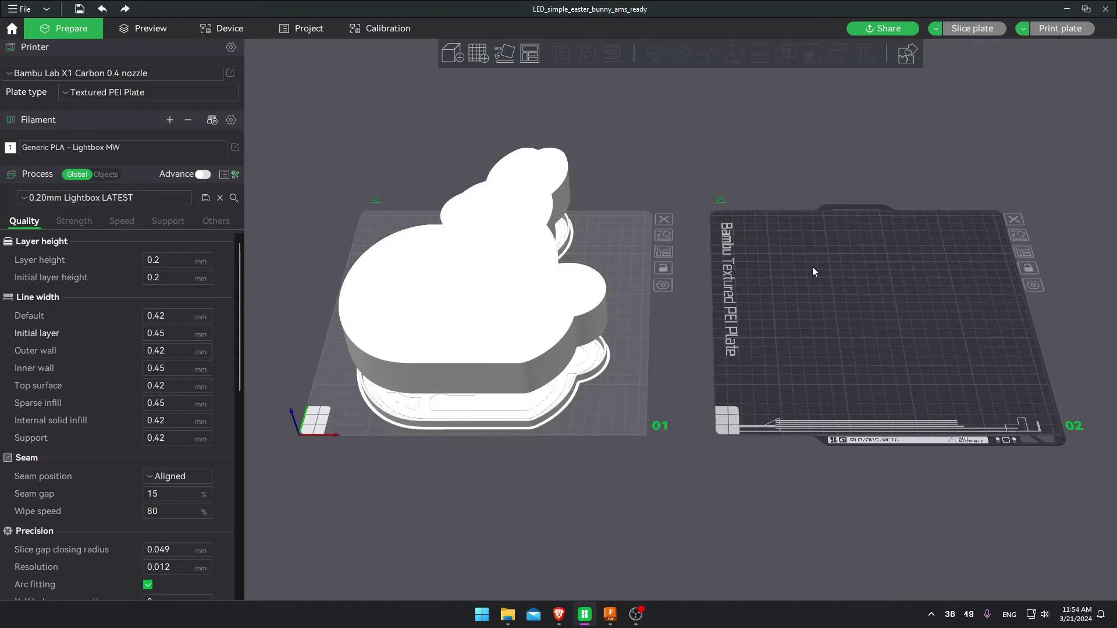
key("ctrl+v")
left_click(267, 276)
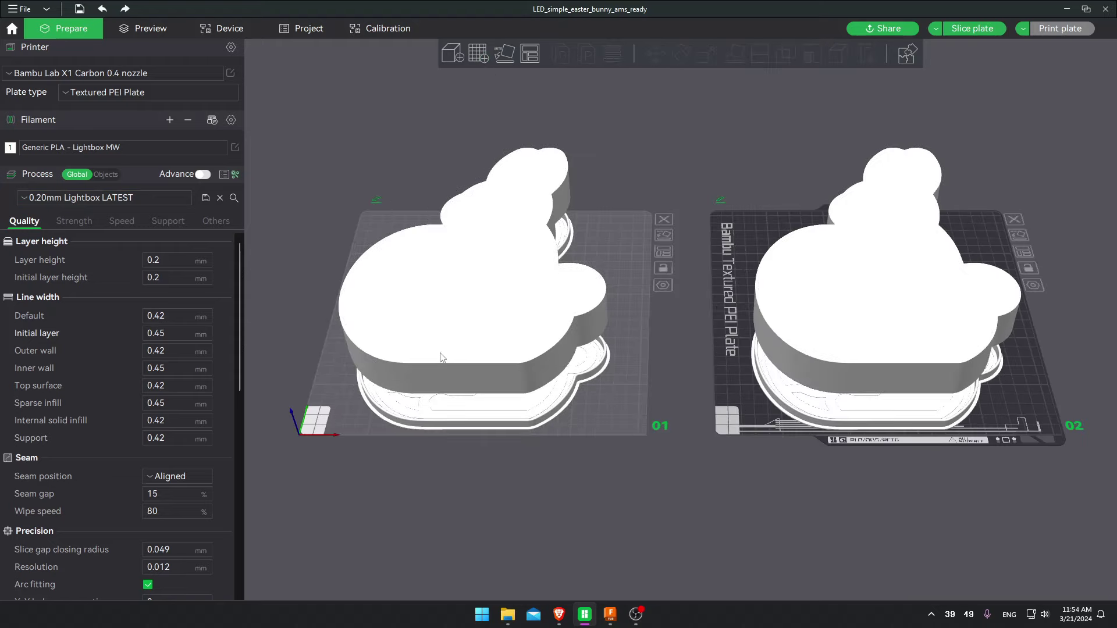
middle_click_drag(373, 331, 573, 354)
left_click(573, 355)
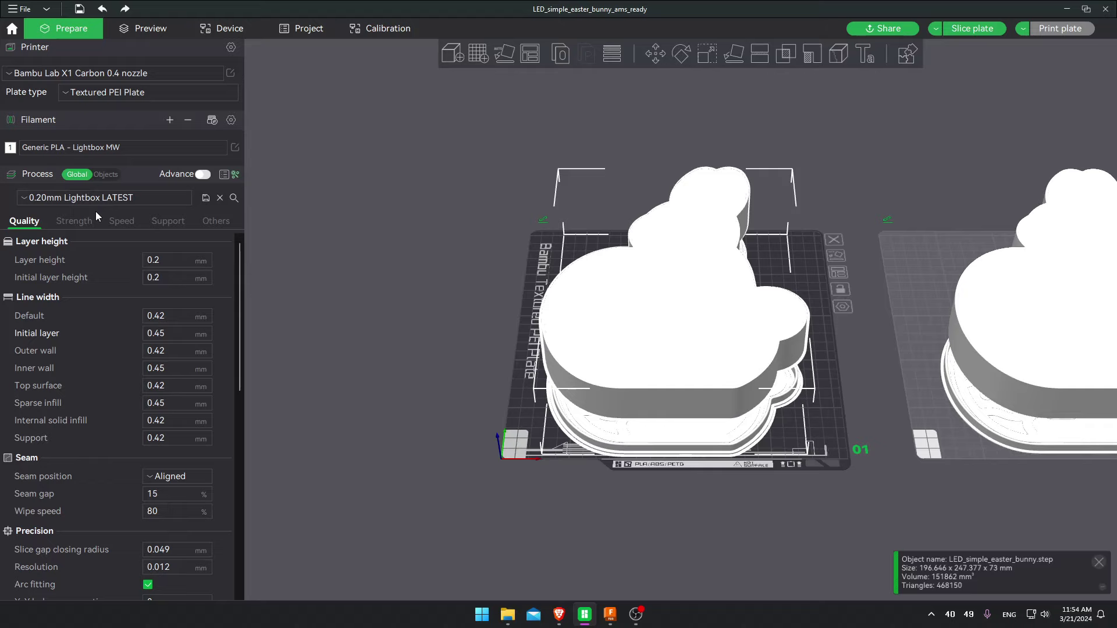
Add filaments 2 and 3, colouring filament 3 dark red
left_click(171, 121)
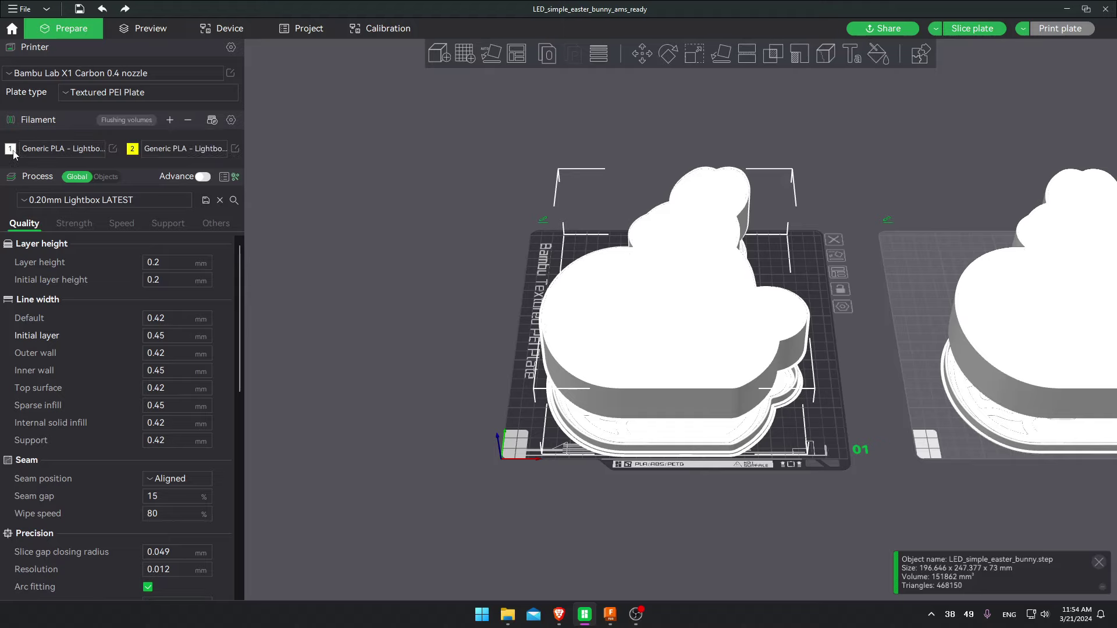
left_click(170, 121)
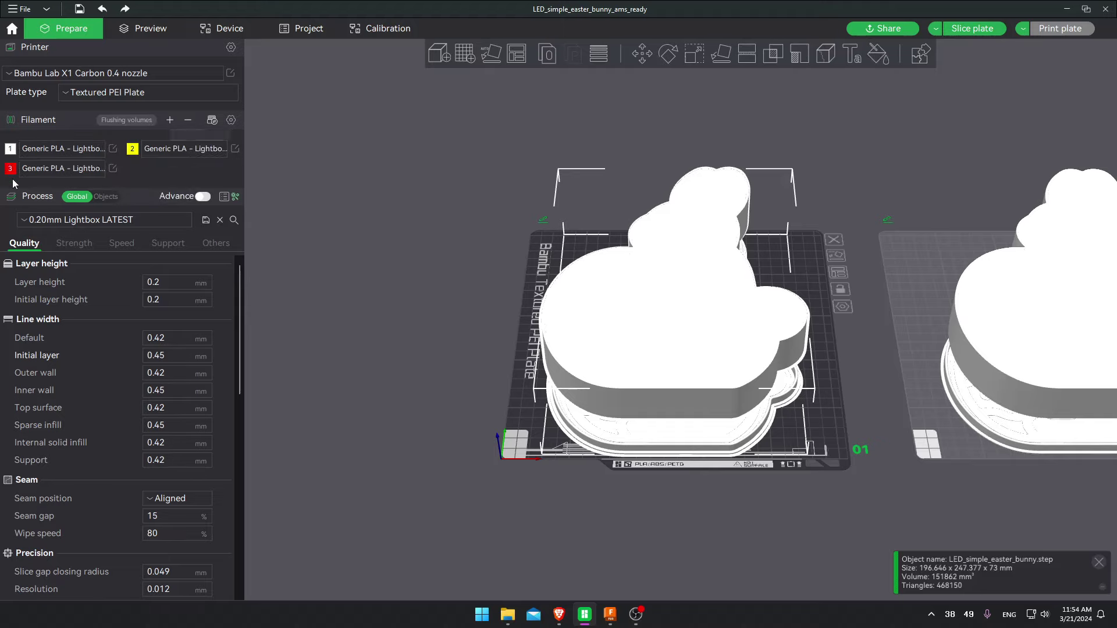
left_click(11, 169)
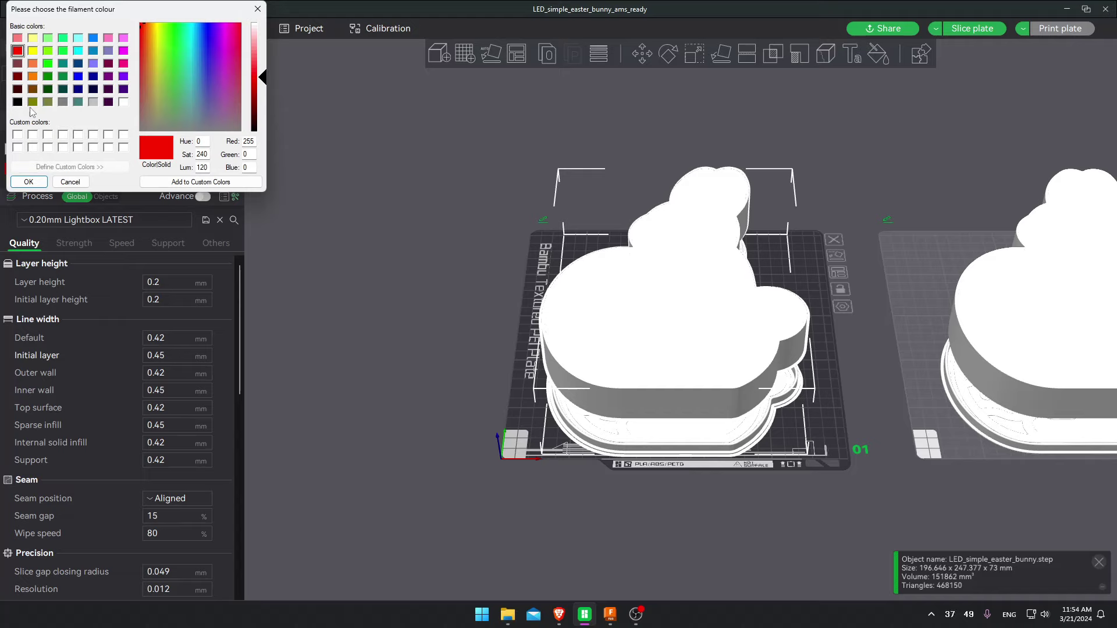
left_click(17, 89)
left_click(28, 182)
left_click(40, 173)
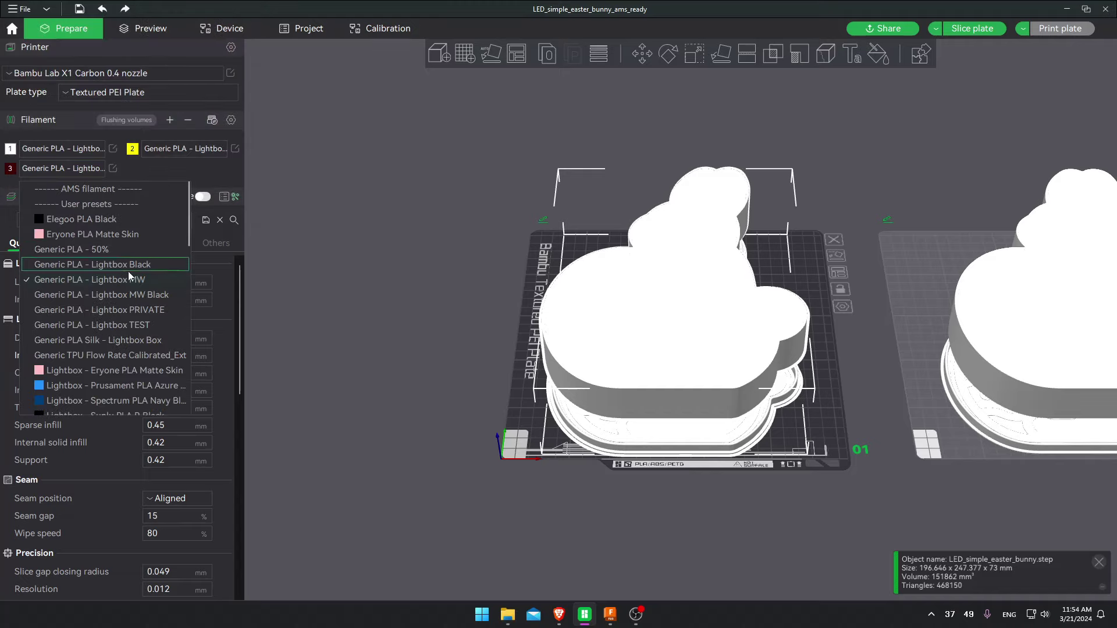
left_click(99, 295)
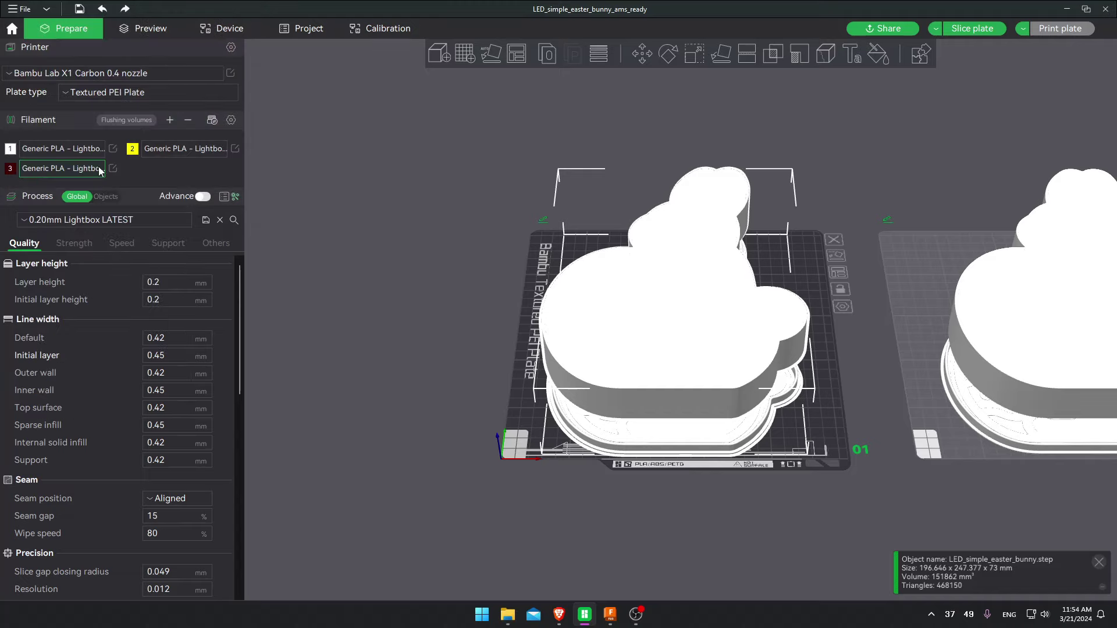
Add filament 4 as black Generic PLA
left_click(171, 121)
left_click(165, 168)
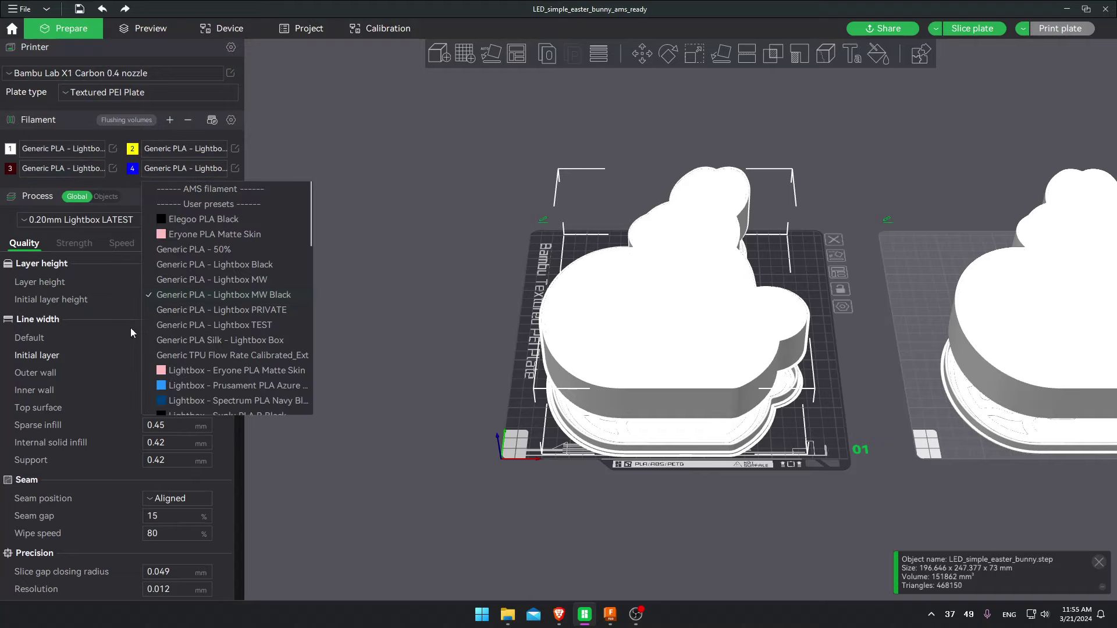
scroll(197, 335, "down", 10)
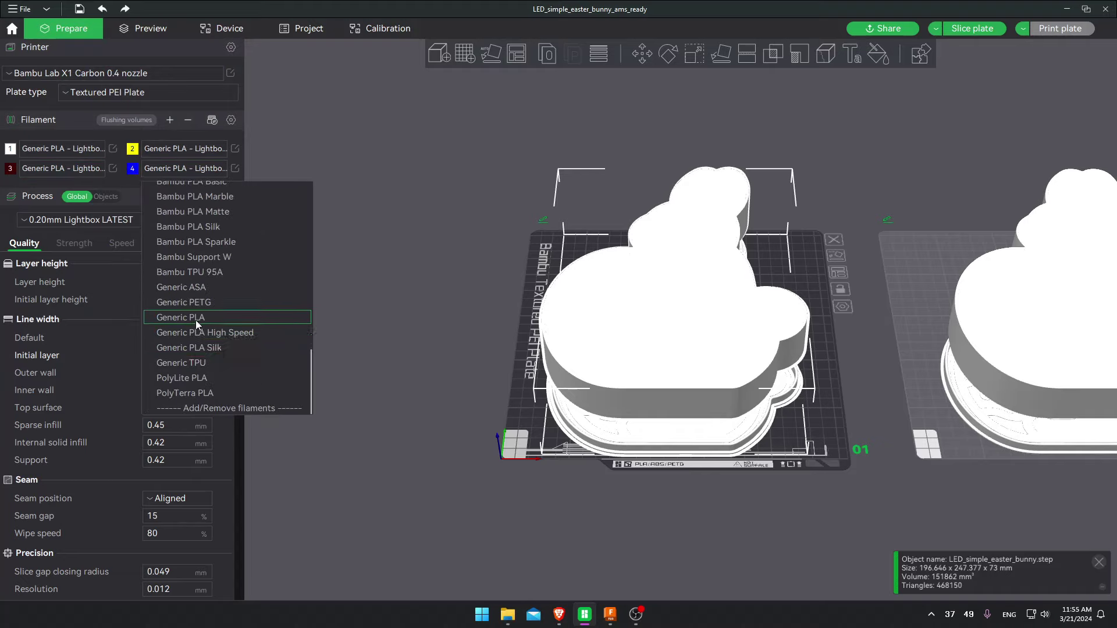
left_click(196, 319)
left_click(132, 169)
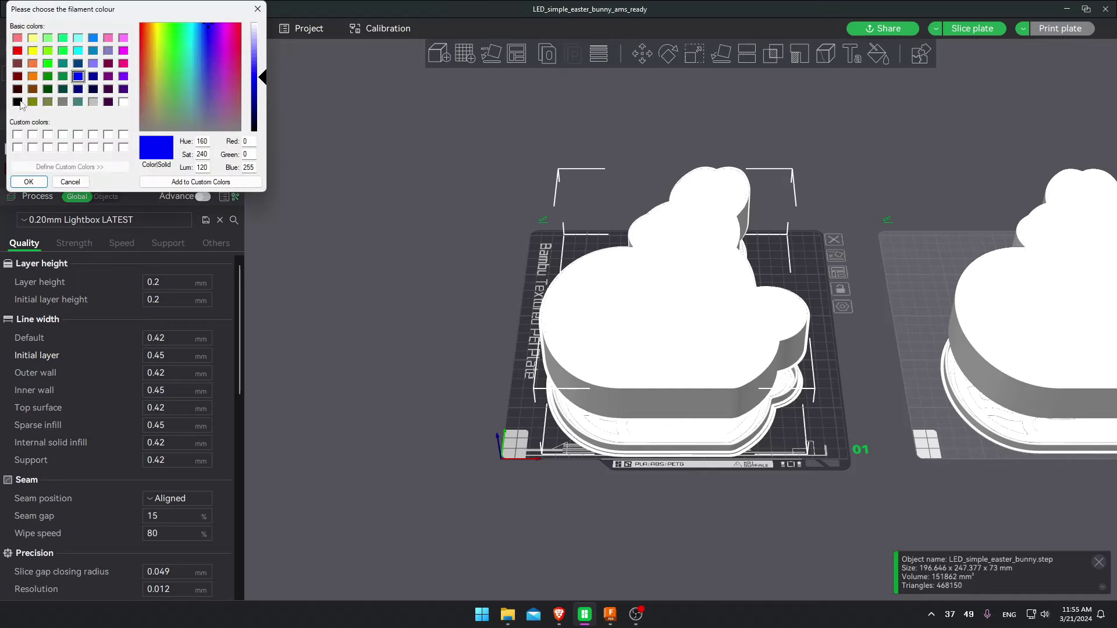
left_click(17, 103)
left_click(29, 183)
Add filament 5 as light grey Generic PLA Silk and save the project
left_click(169, 120)
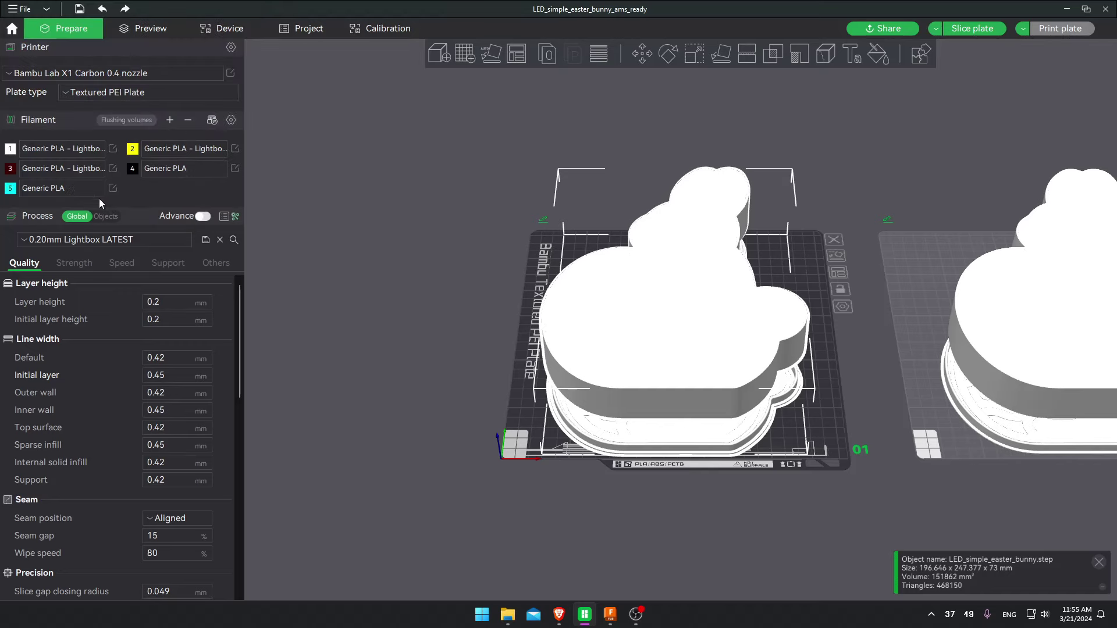
left_click(32, 190)
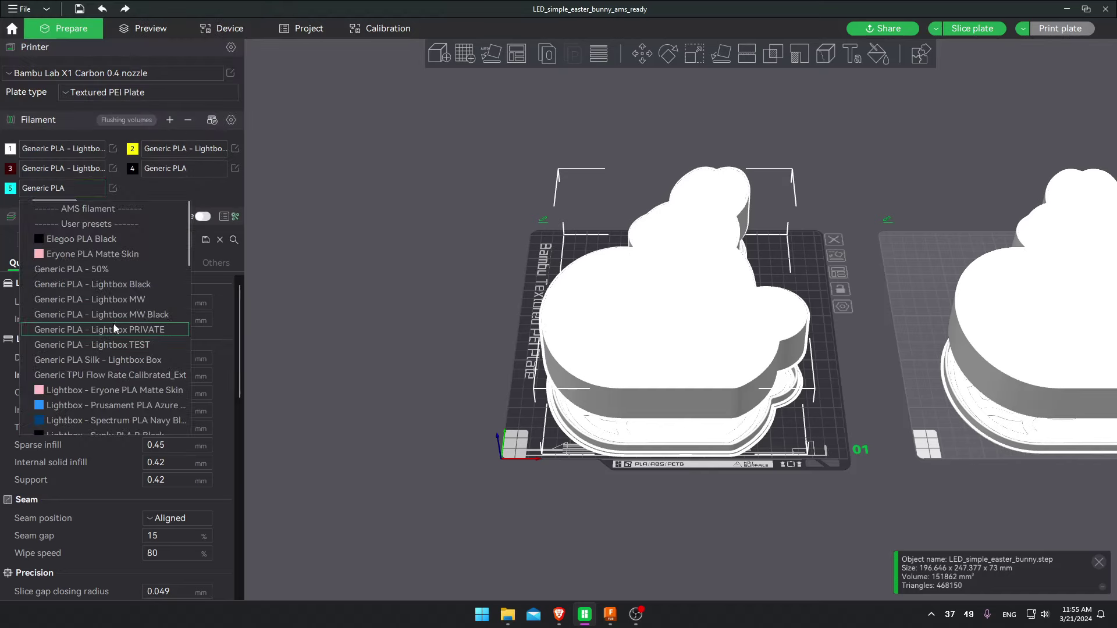
scroll(106, 349, "down", 5)
left_click(106, 368)
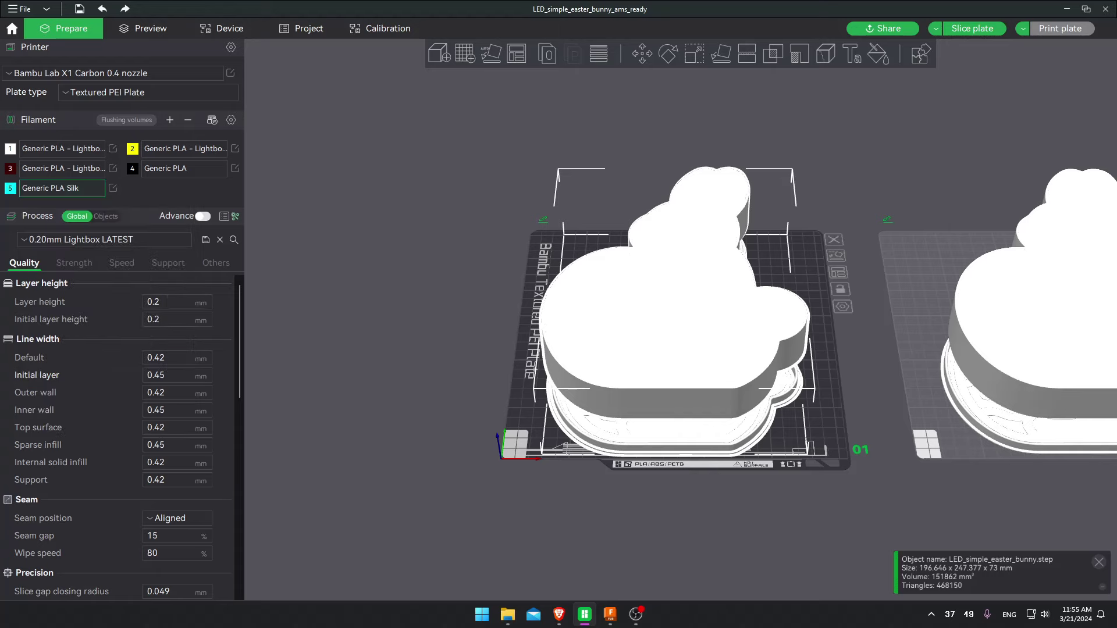
left_click(10, 188)
left_click(93, 102)
left_click(35, 182)
scroll(269, 232, "up", 1)
key("ctrl+s")
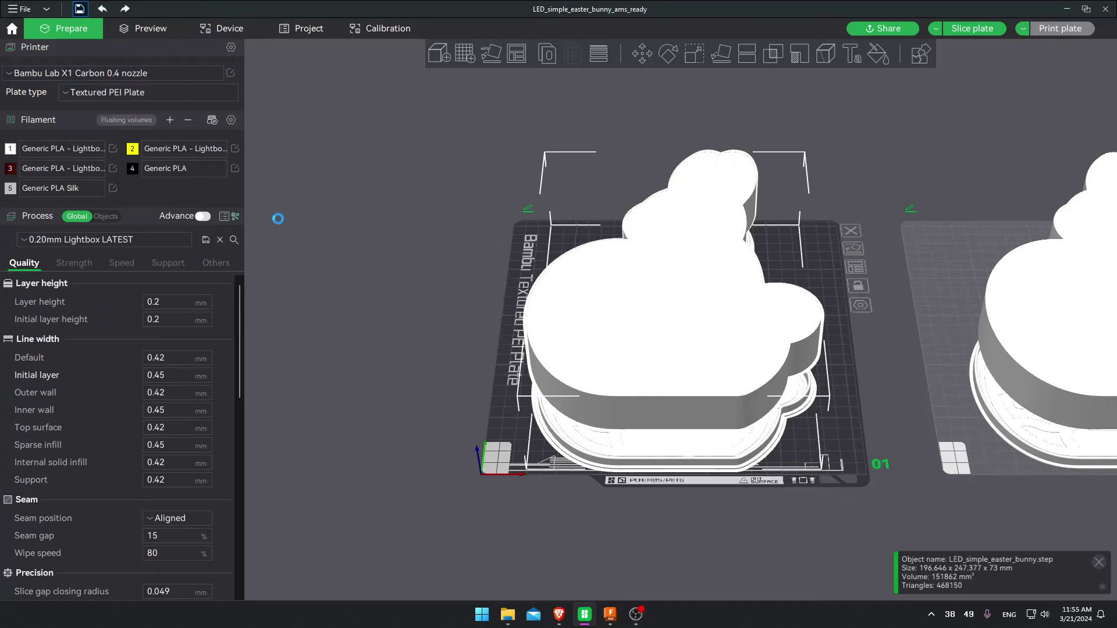
Delete the Box part from plate 1's bunny
left_click(110, 217)
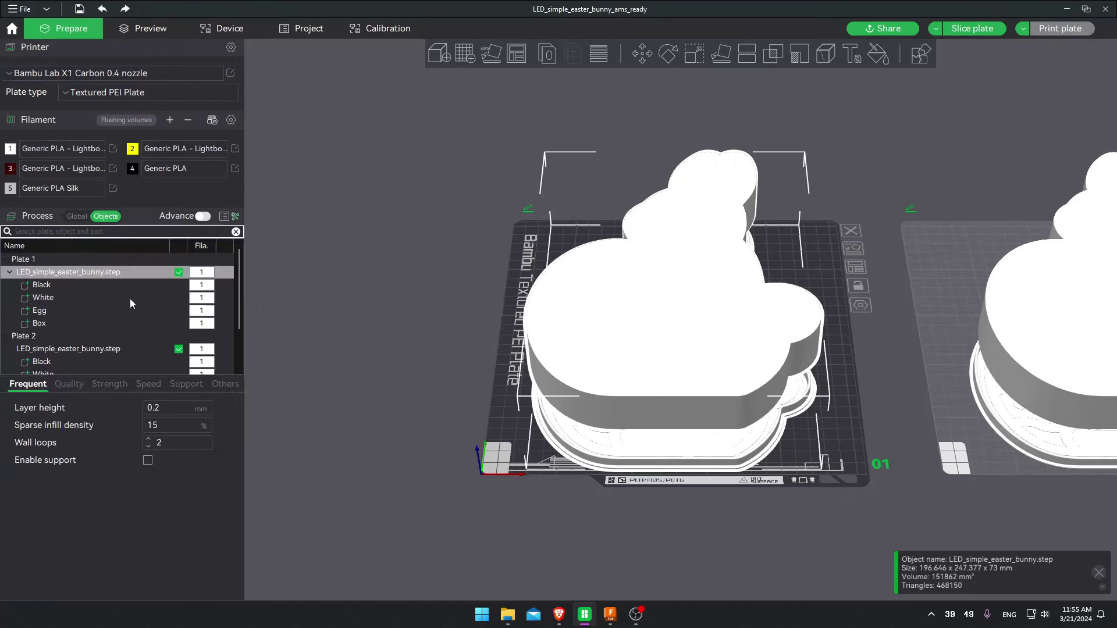
left_click(54, 323)
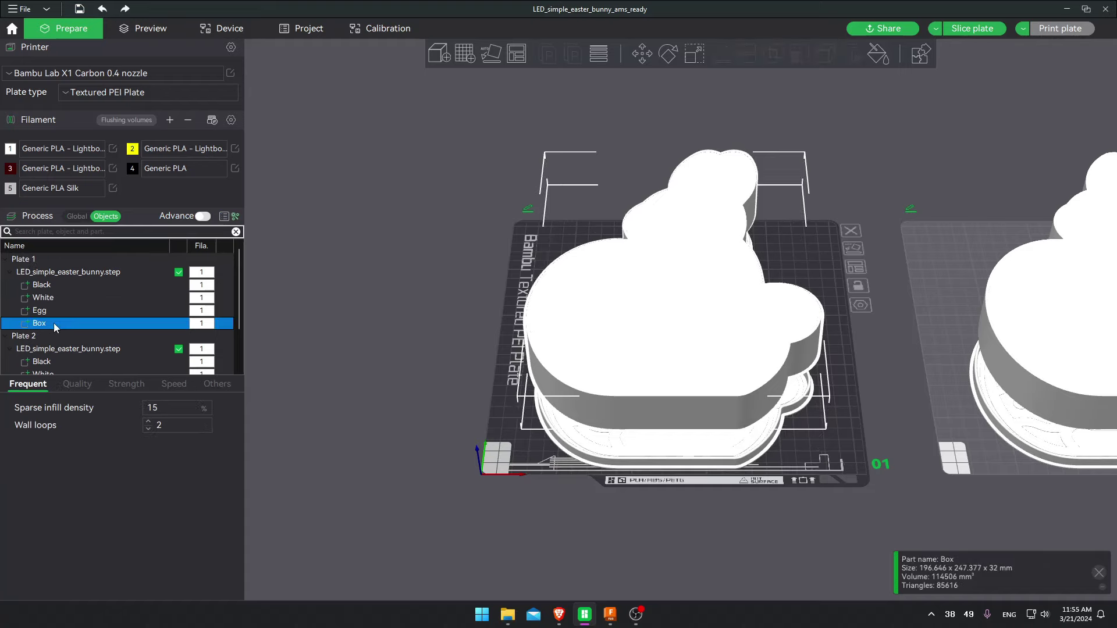
key("Delete")
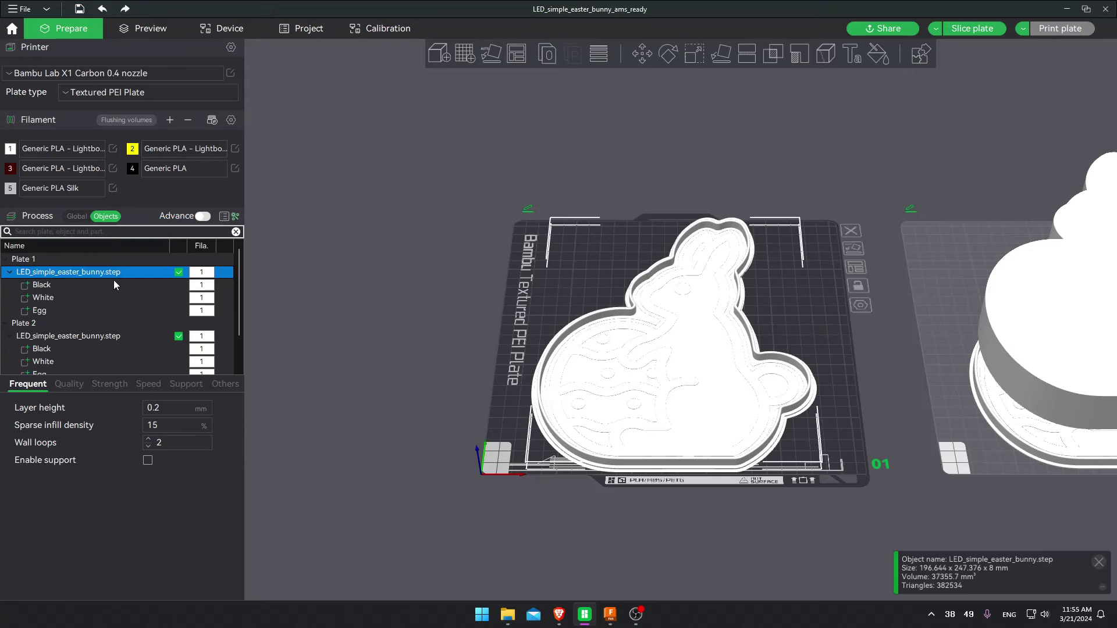
Assign filament 3 to the Black part and yellow filament 2 to the Egg part
left_click(204, 287)
left_click(208, 289)
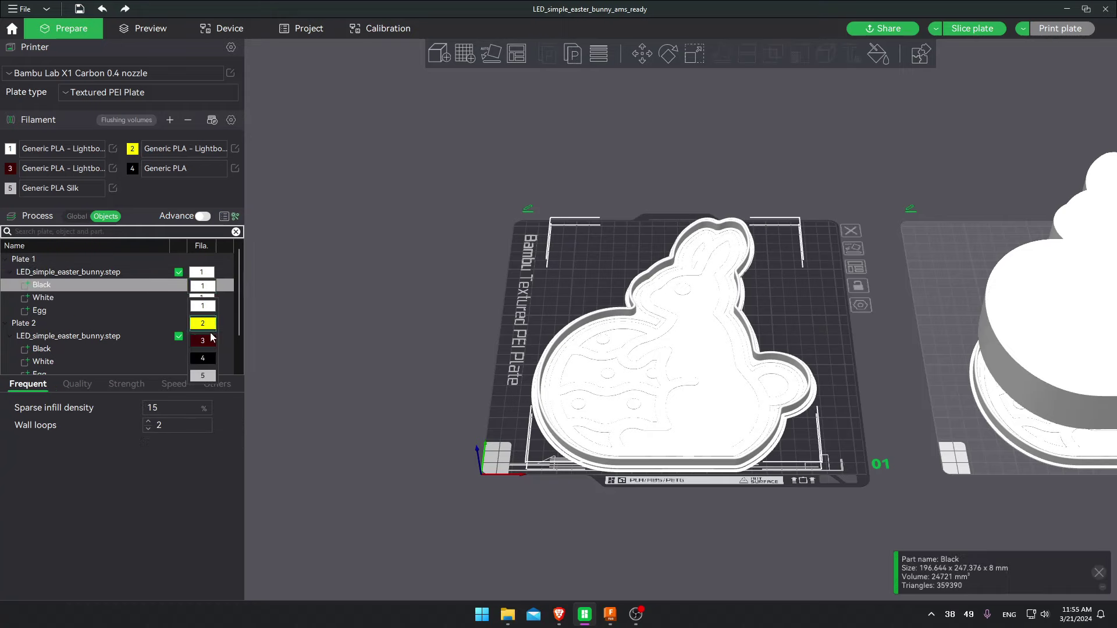
left_click(203, 344)
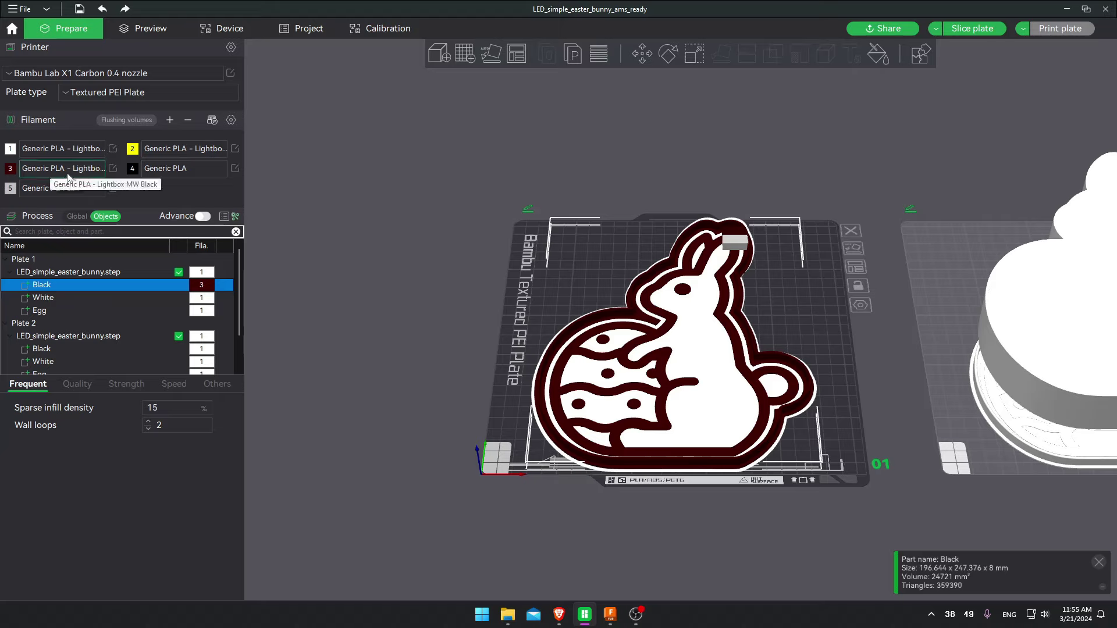
left_click(206, 312)
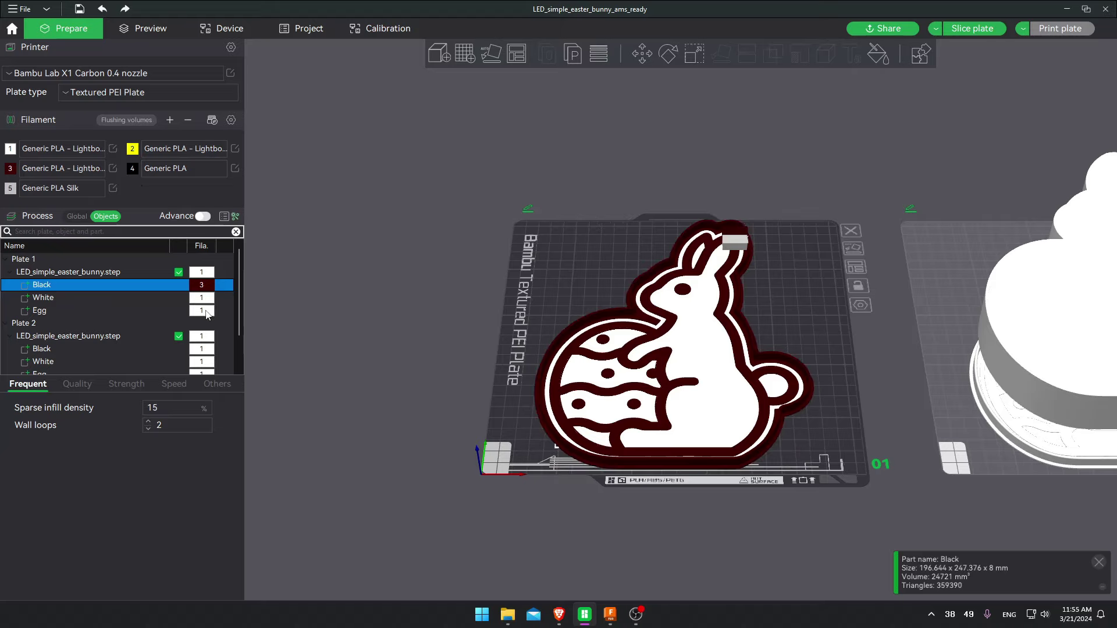
left_click(206, 315)
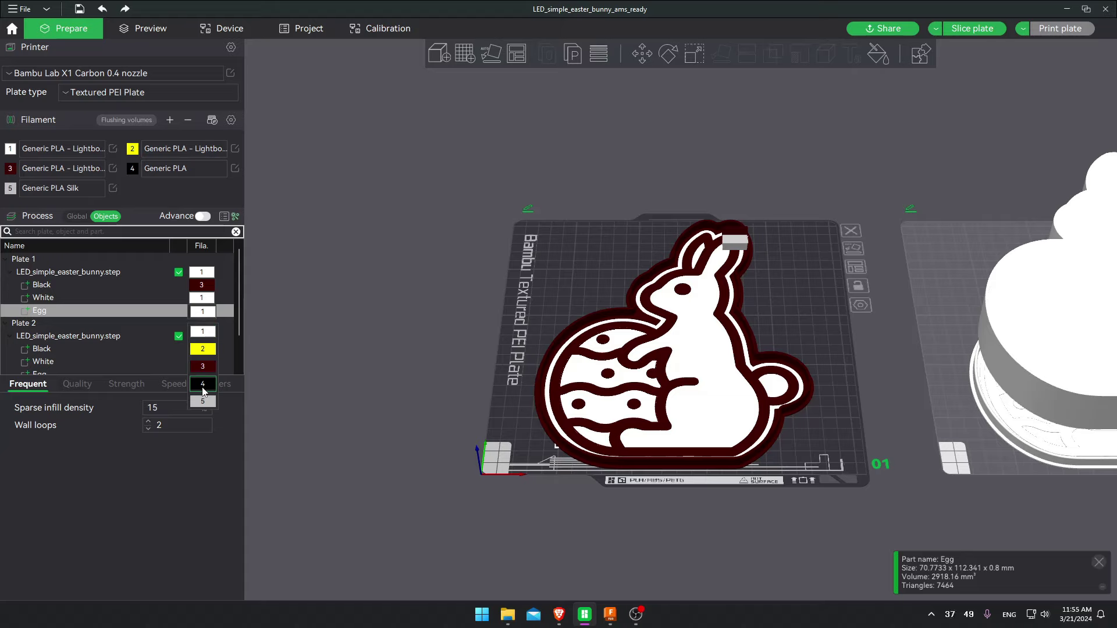
left_click(202, 349)
Recolour filament 3 black
left_click(323, 339)
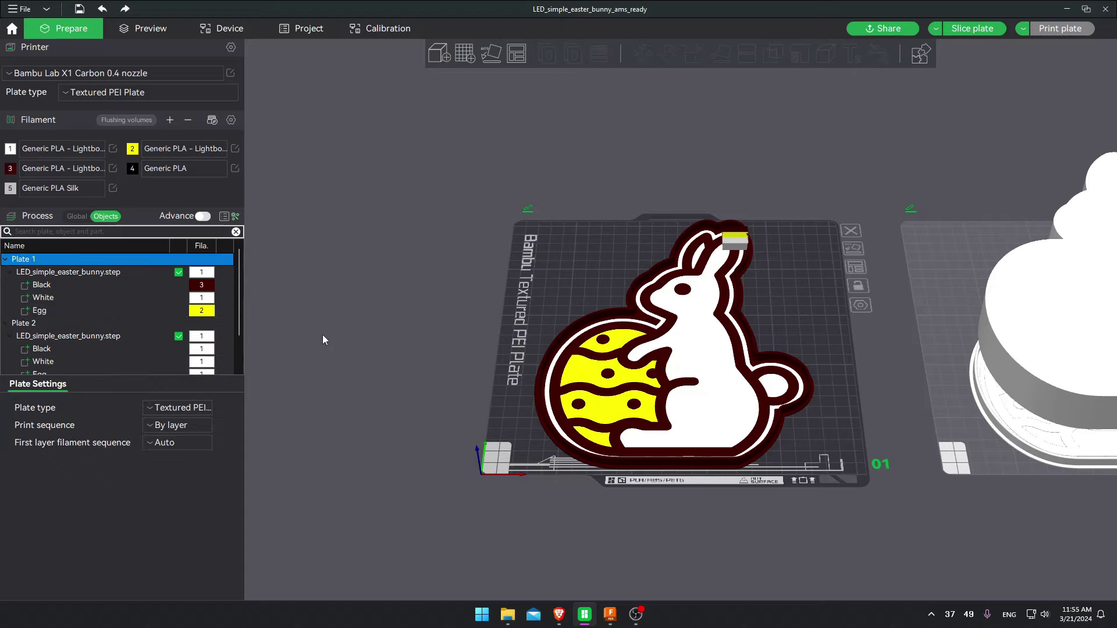
left_click(67, 168)
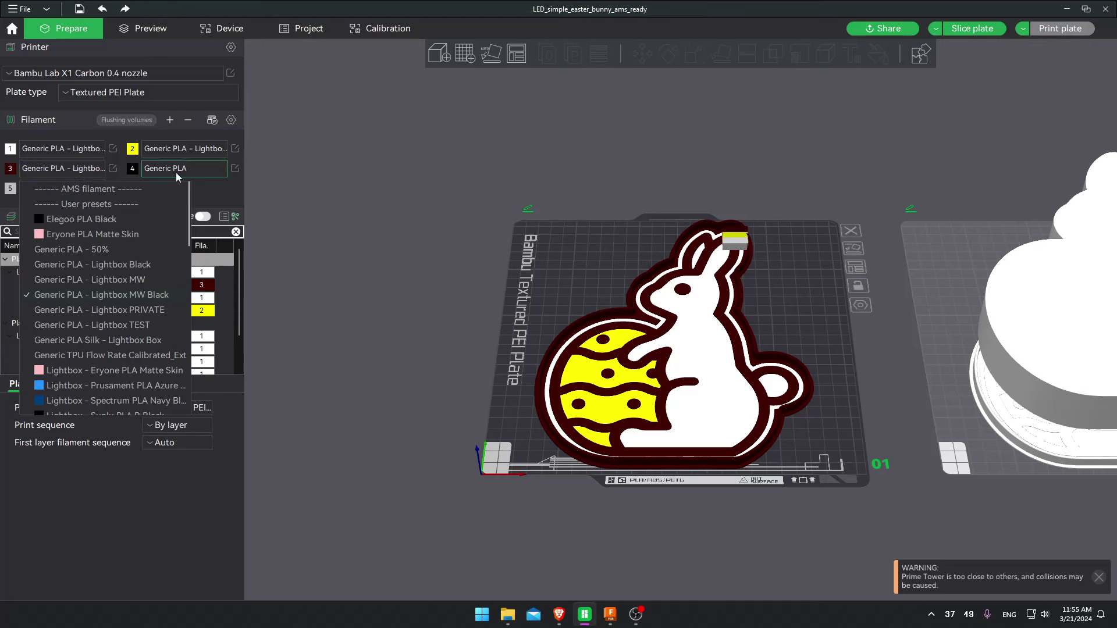
left_click(10, 168)
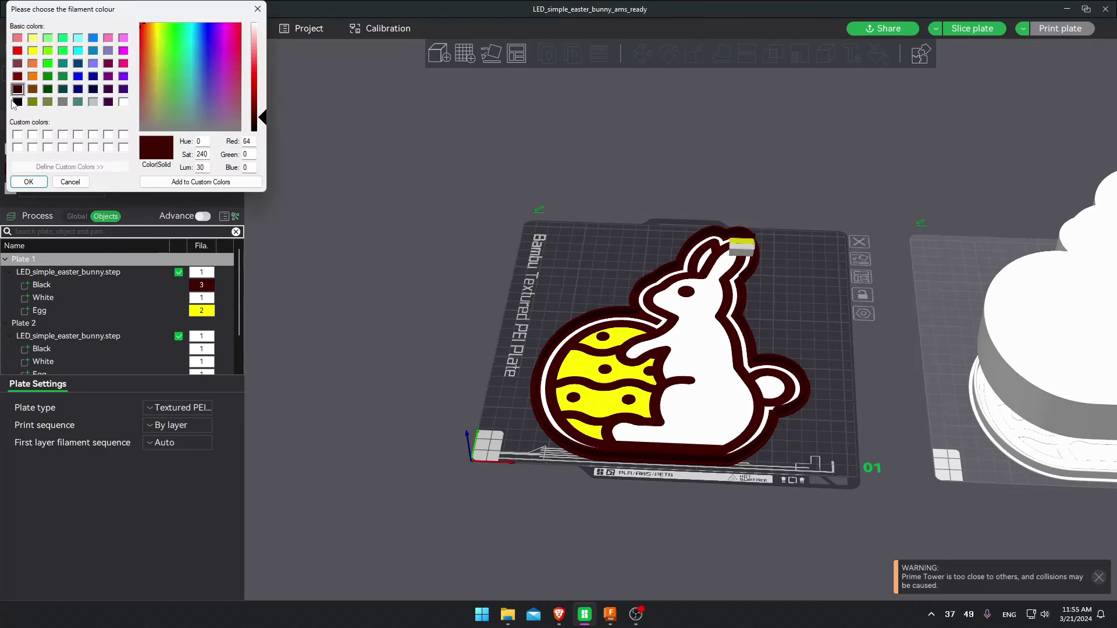
left_click(17, 102)
left_click(29, 182)
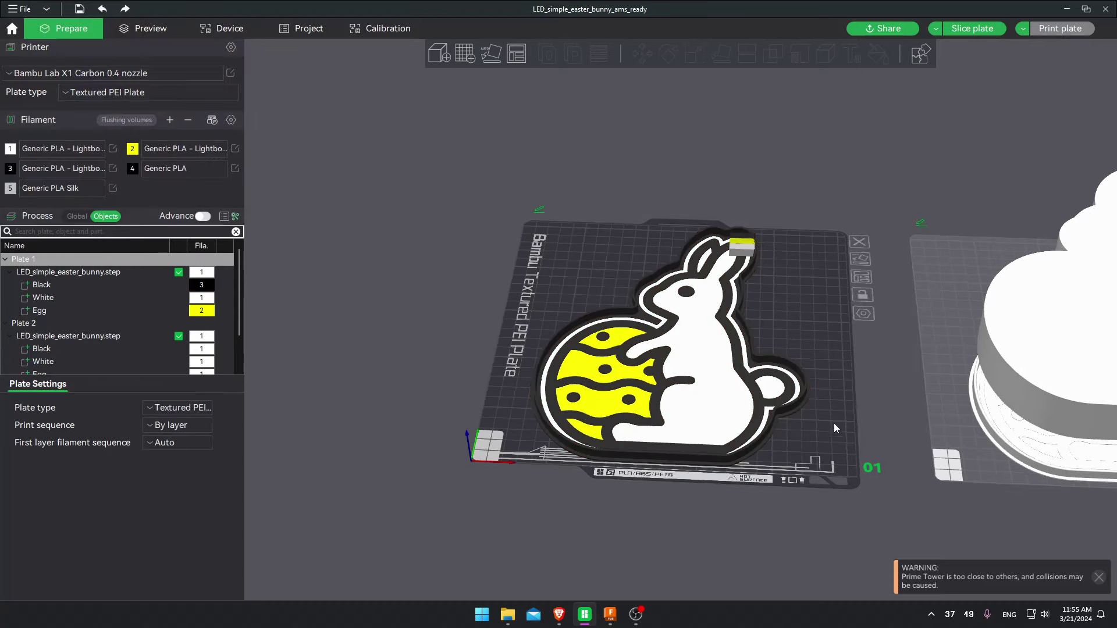
Move the prime tower to plate 1's top-left corner
scroll(834, 428, "up", 1)
left_click_drag(725, 231, 527, 232)
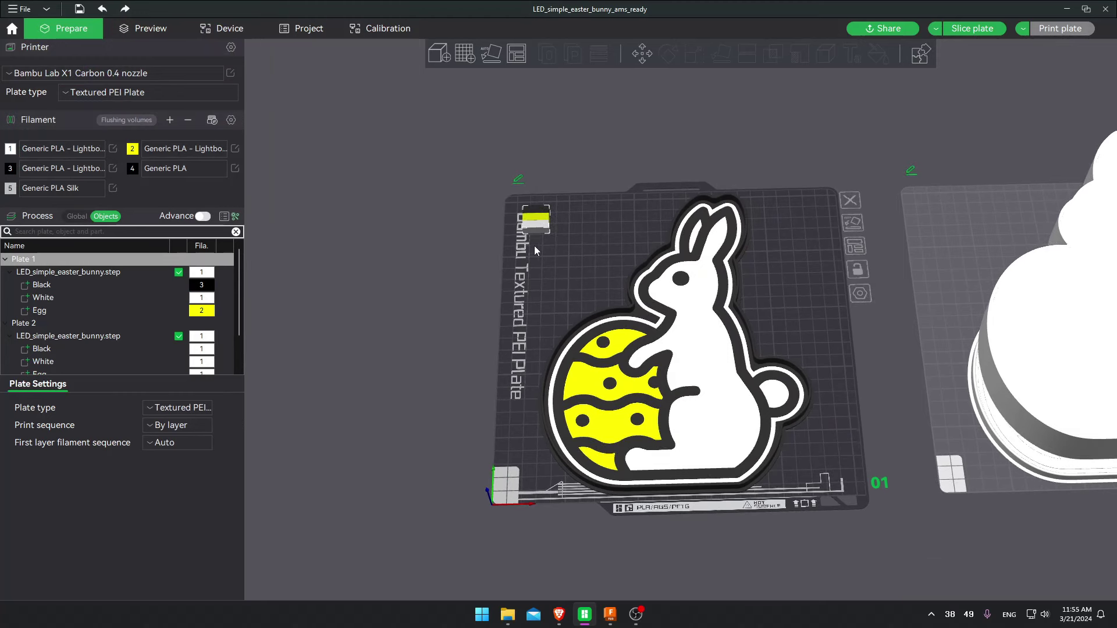
scroll(807, 447, "down", 1)
scroll(807, 456, "up", 2)
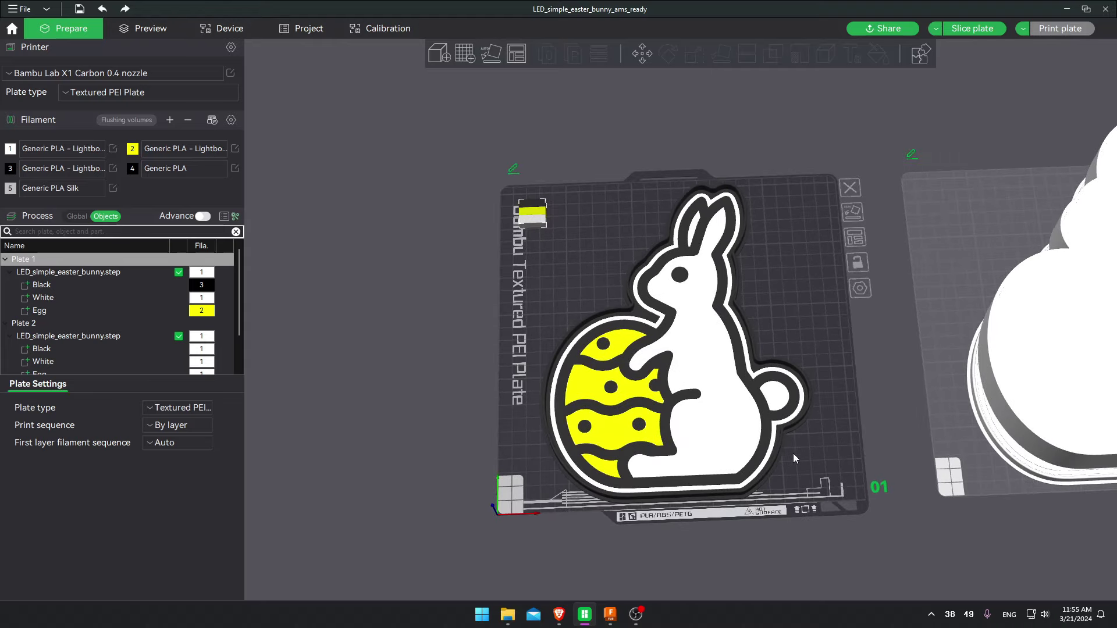
right_click_drag(794, 453, 784, 426)
scroll(655, 462, "up", 3)
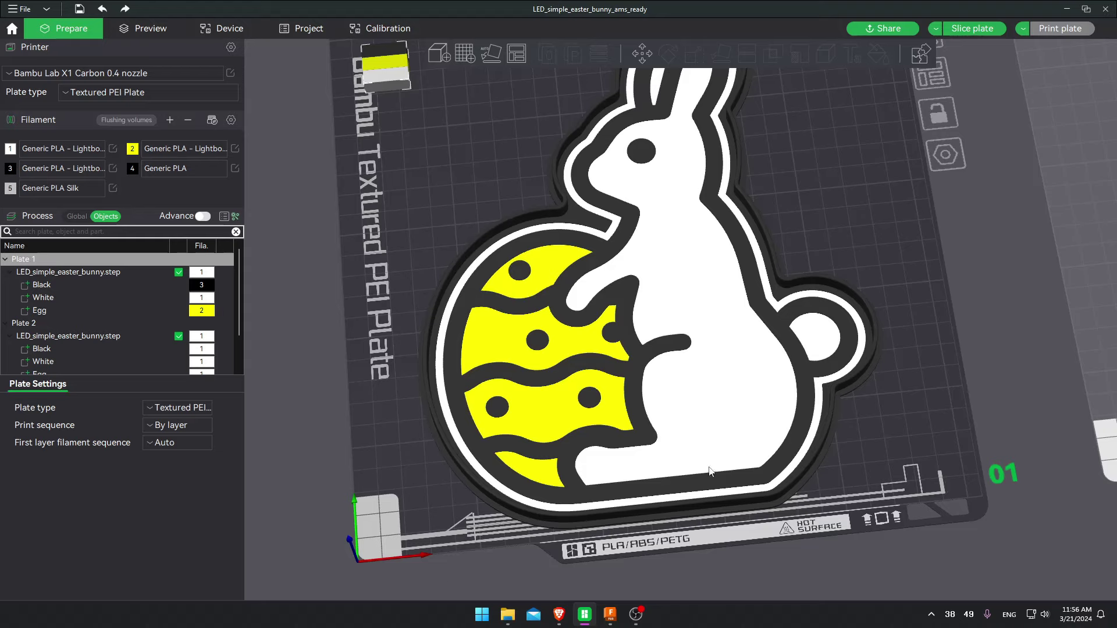
scroll(728, 449, "down", 3)
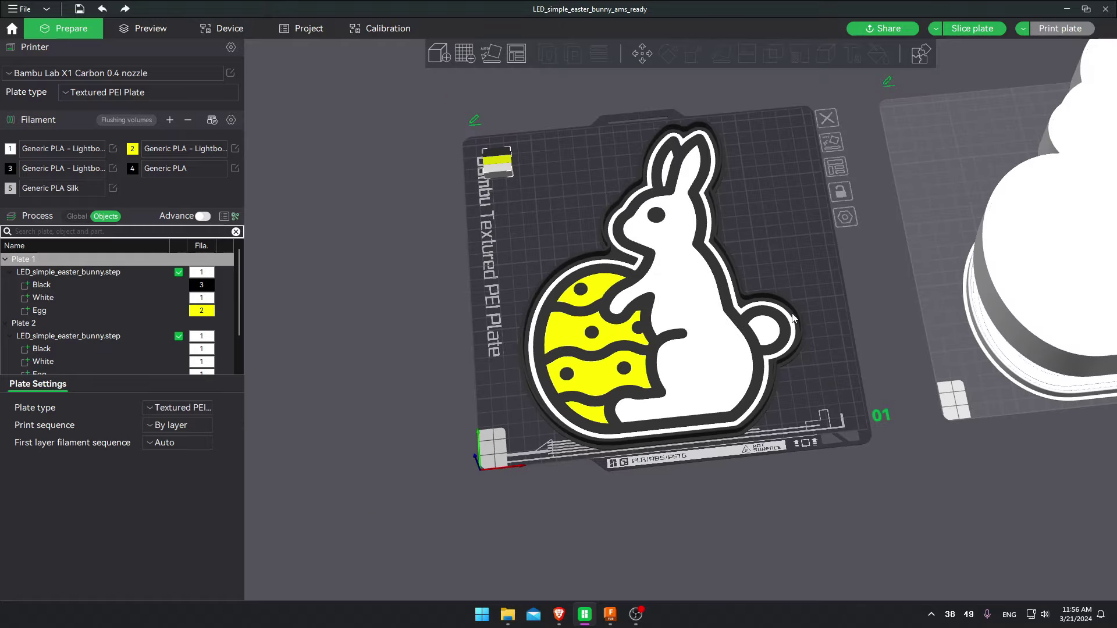
scroll(773, 432, "up", 3)
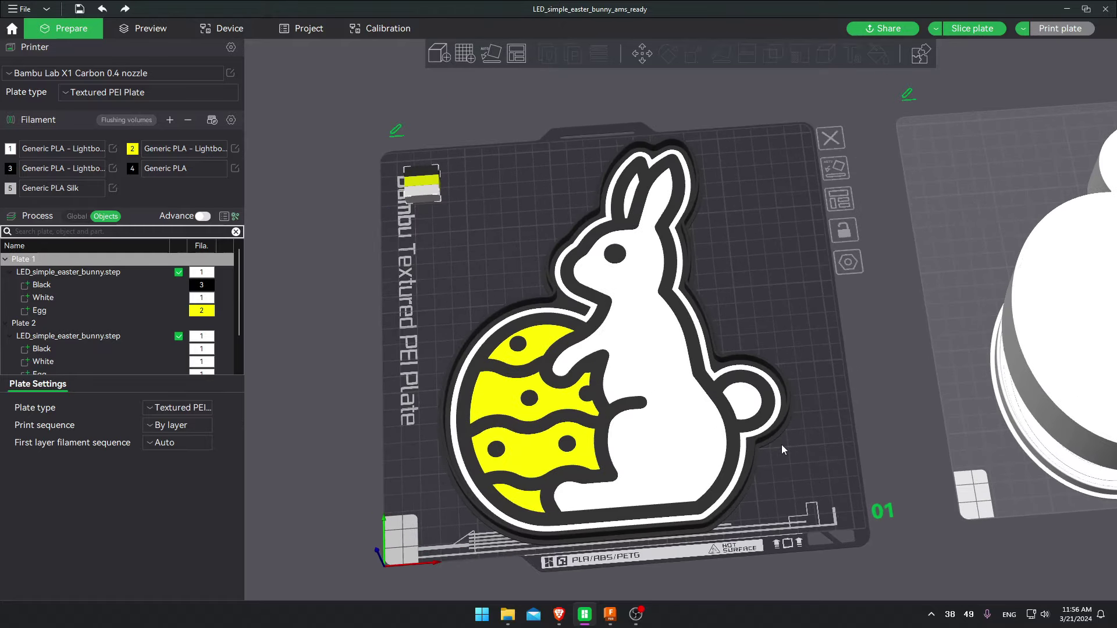
scroll(773, 448, "down", 1)
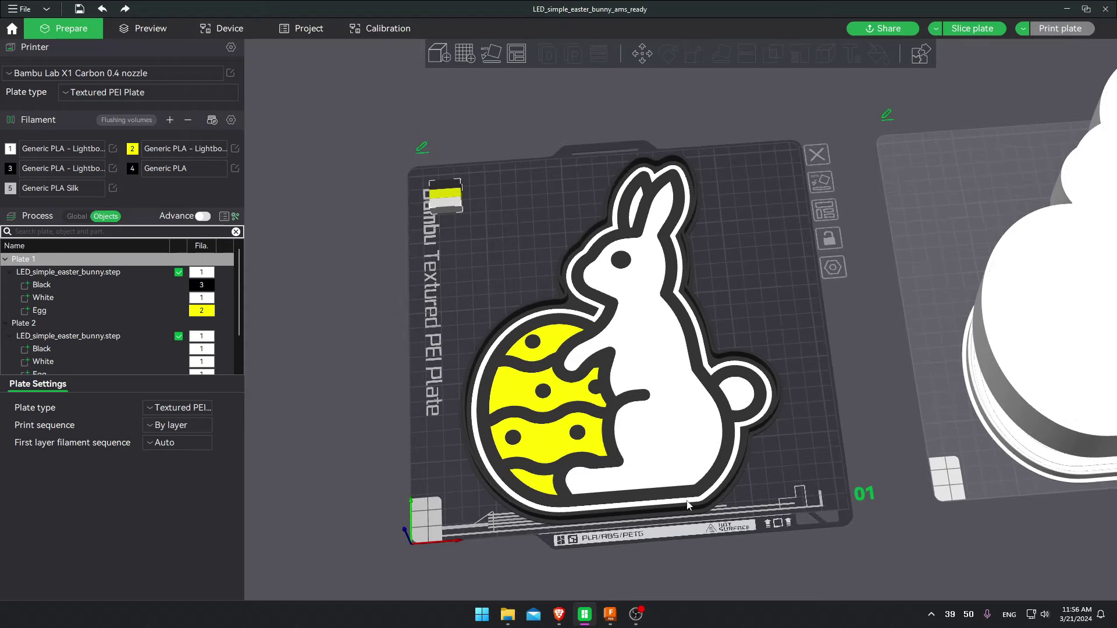
Set plate 1's first-layer filament sequence to Customize, ordered 1 through 5
left_click(837, 268)
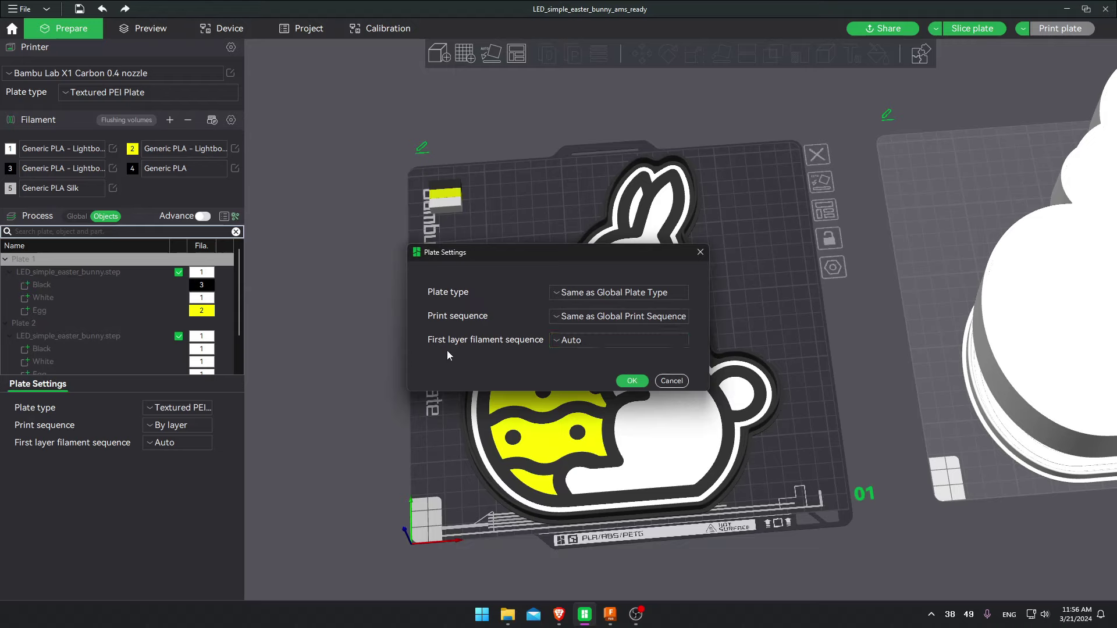
left_click(591, 344)
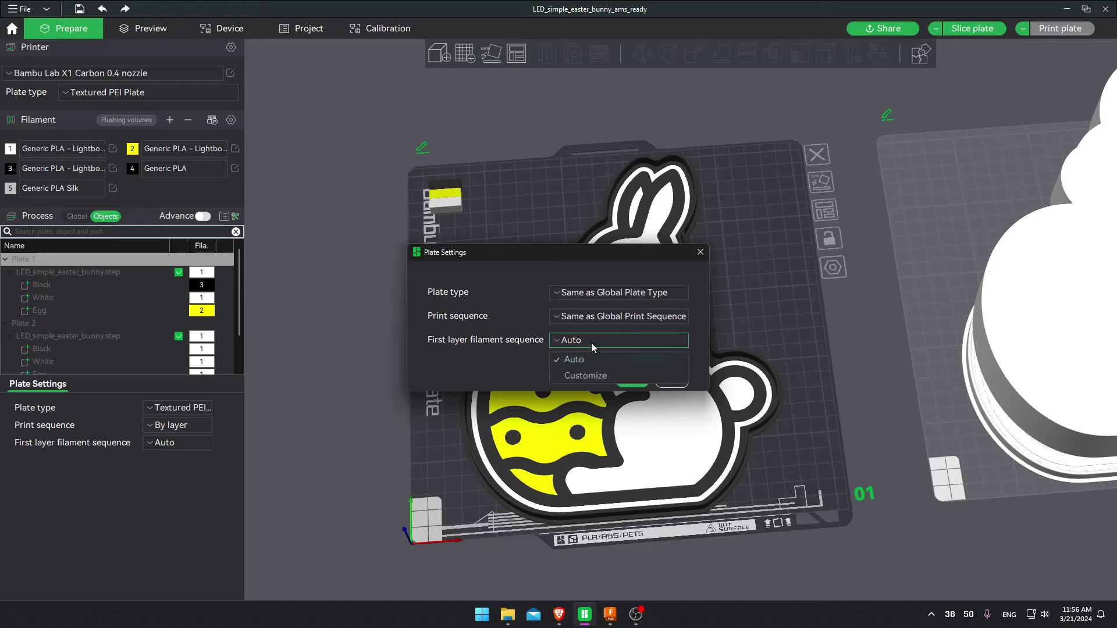
left_click(585, 376)
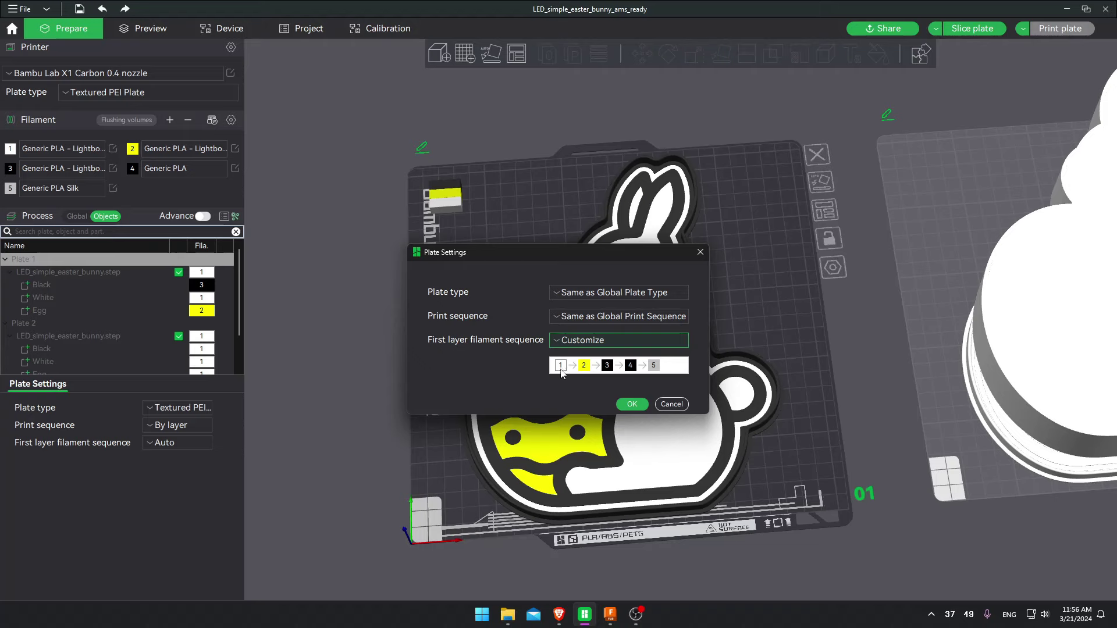
left_click(632, 404)
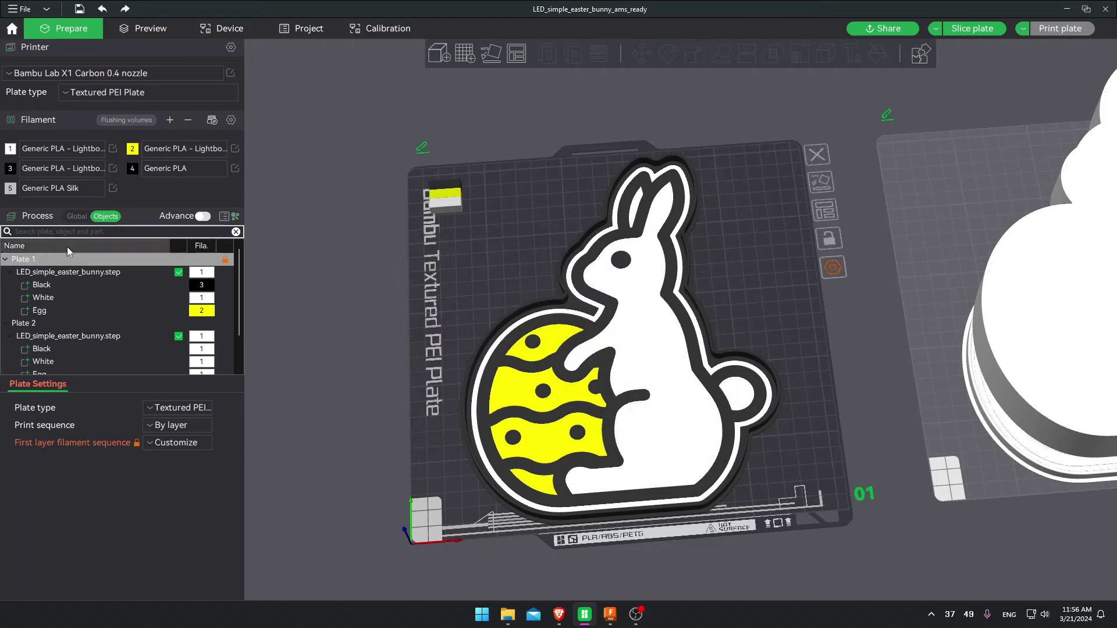
left_click(76, 216)
scroll(703, 285, "up", 2)
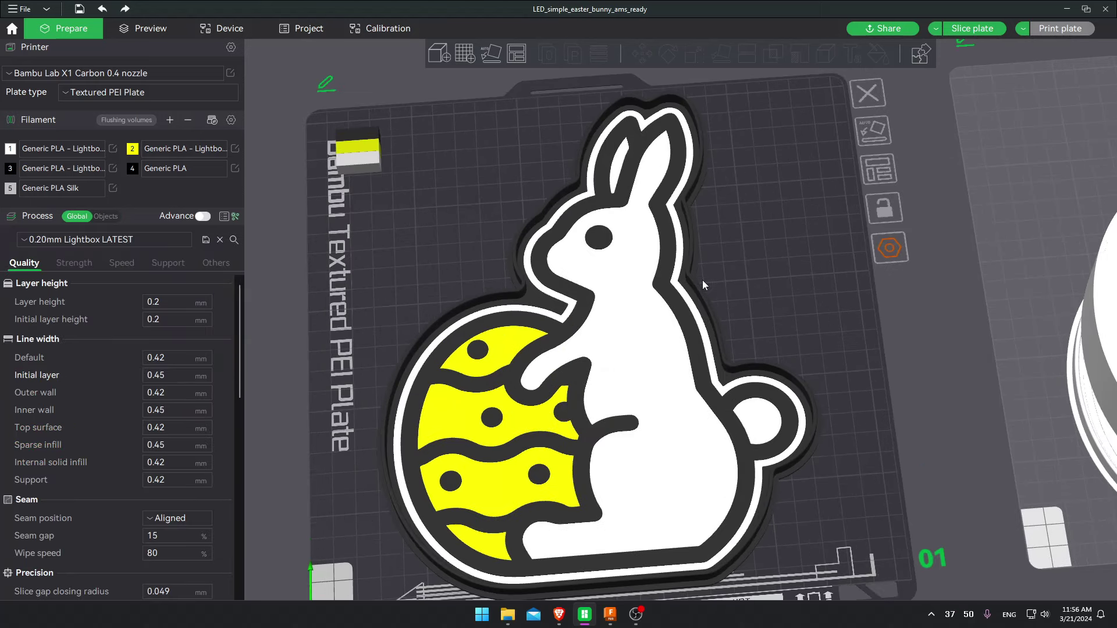
scroll(703, 280, "down", 3)
Delete the Black, White and Egg parts from plate 2's bunny, keeping only the Box
left_click(823, 326)
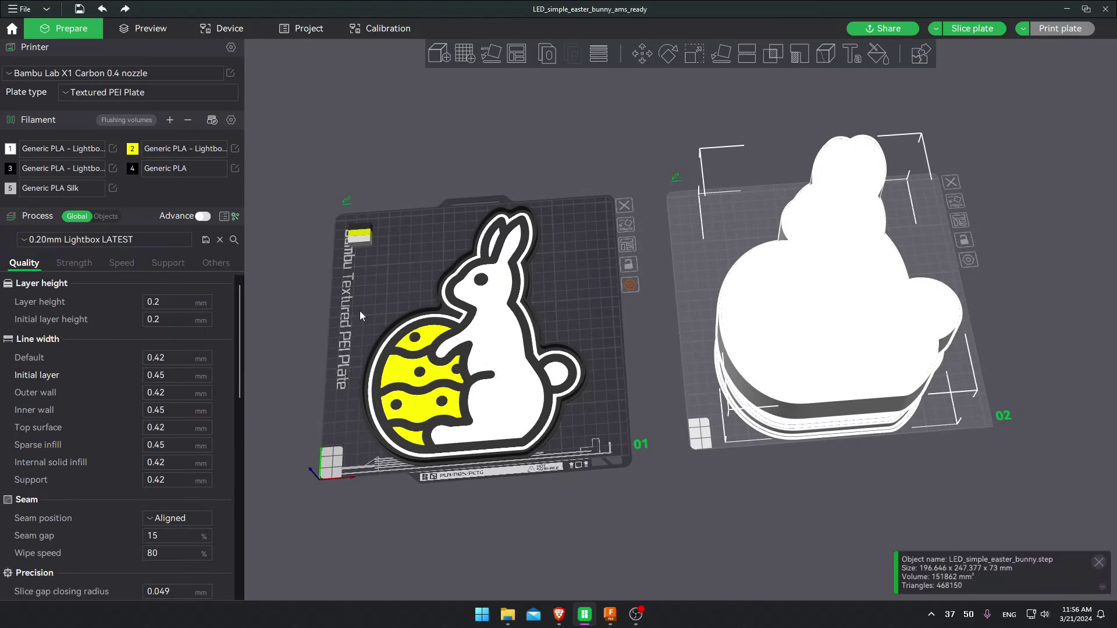
left_click(106, 216)
scroll(91, 309, "down", 1)
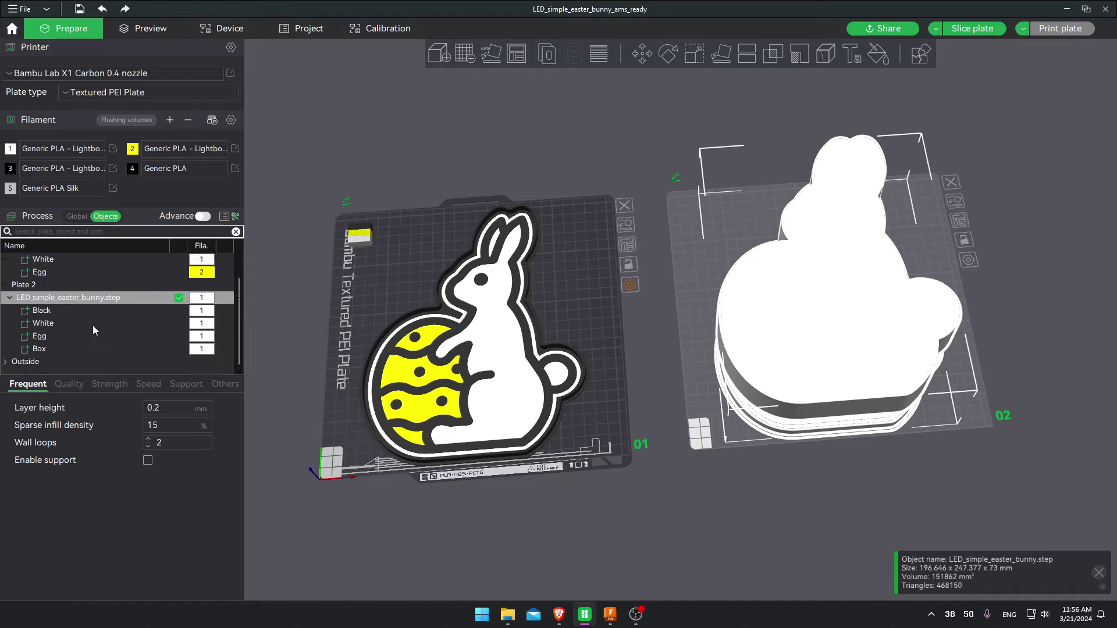
left_click(46, 314)
key("Delete")
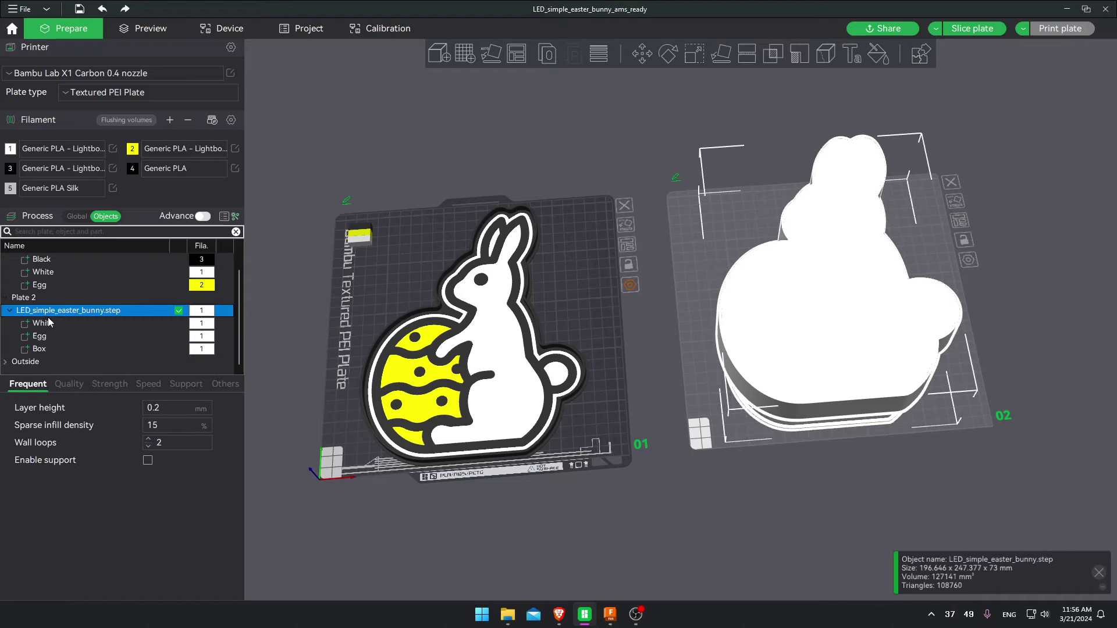
left_click(48, 323)
key("Delete")
left_click(46, 337)
key("Delete")
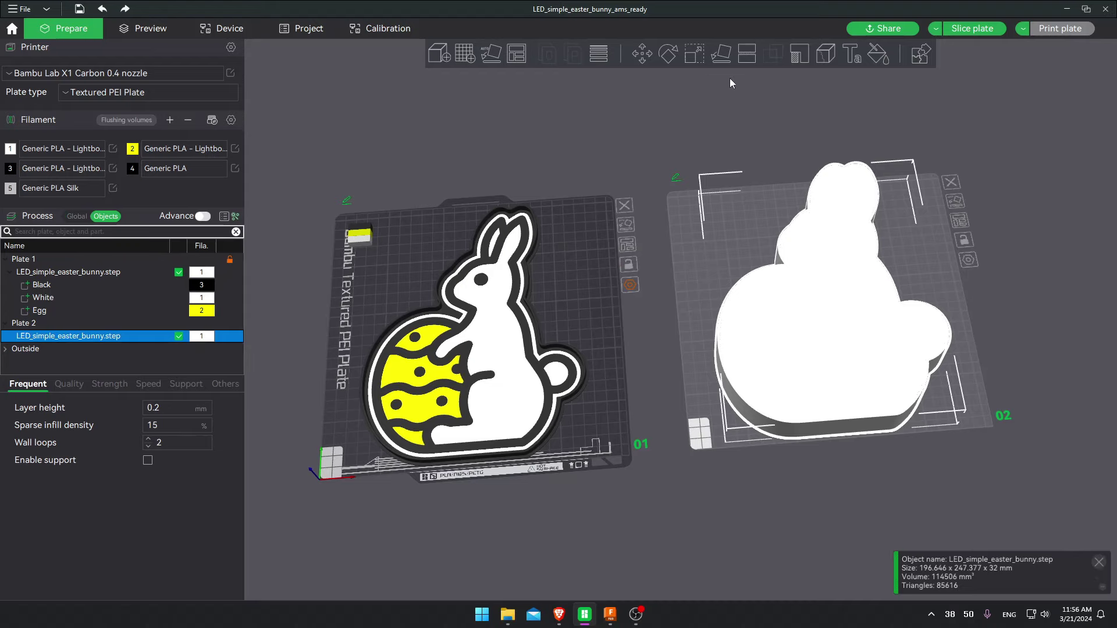
Lay the plate 2 box on a face so it sits hollow side up
left_click(724, 57)
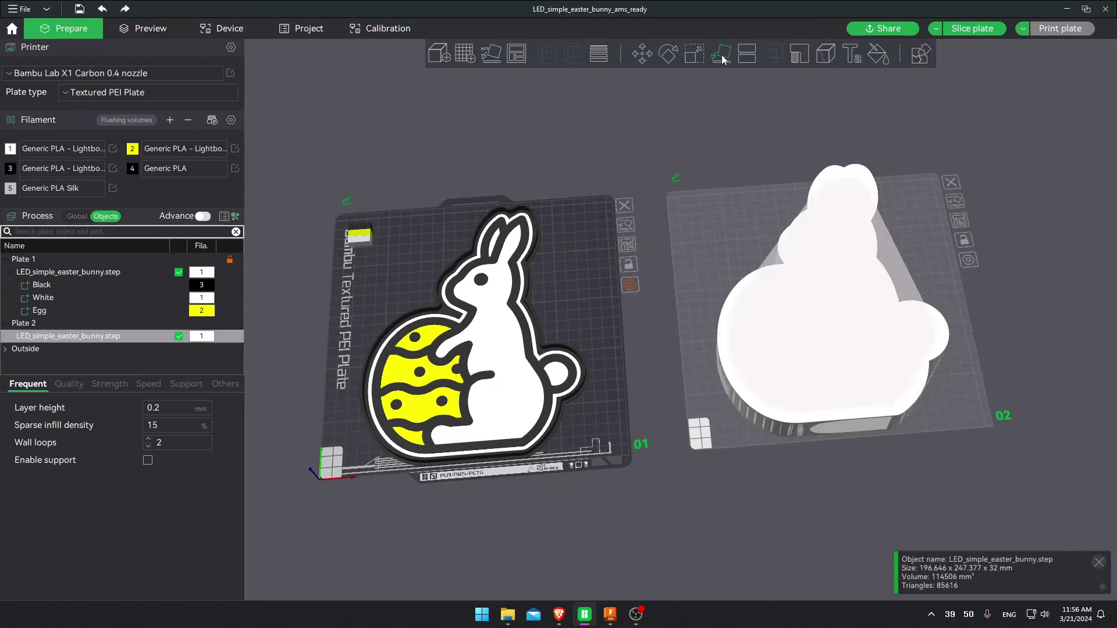
left_click(814, 280)
left_click_drag(880, 247, 966, 395)
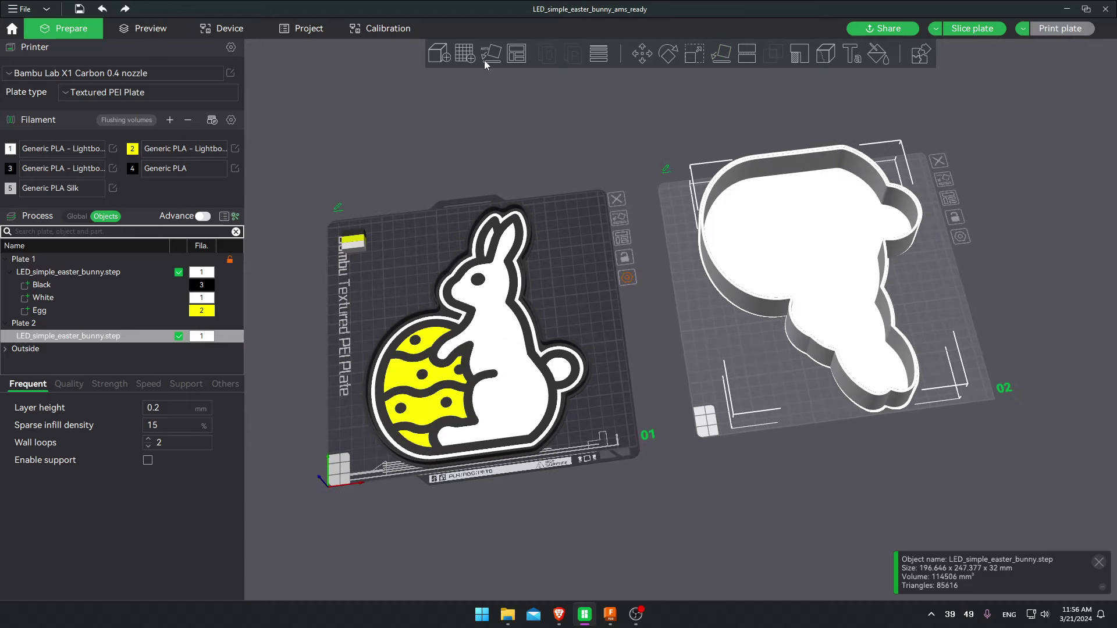
Add plate 3, then paste and arrange a copy of the box on it
left_click(465, 54)
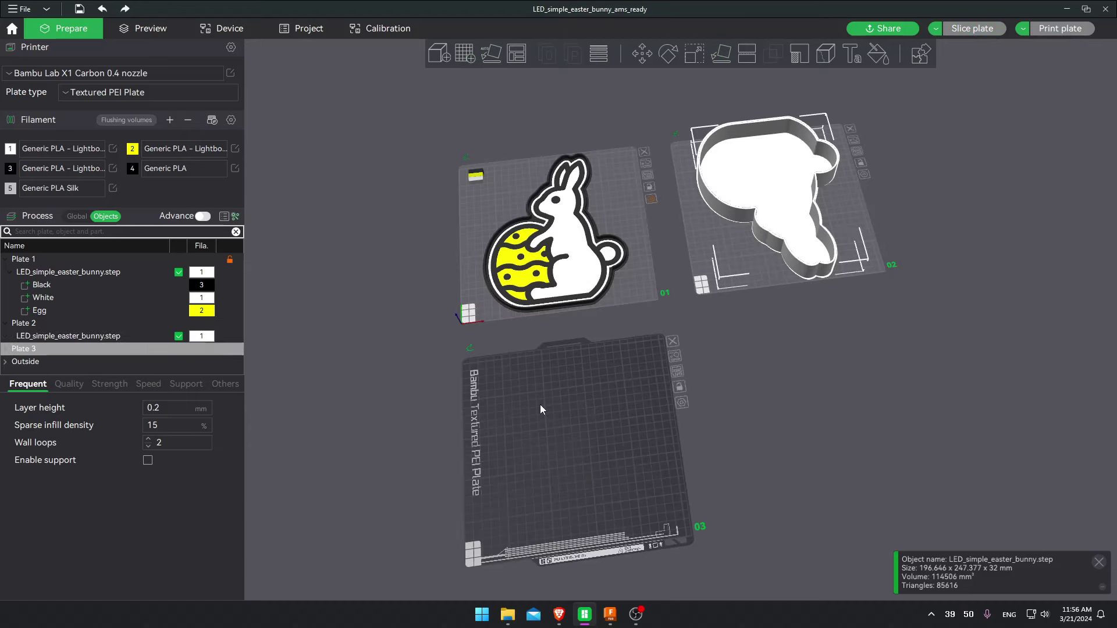
key("ctrl+v")
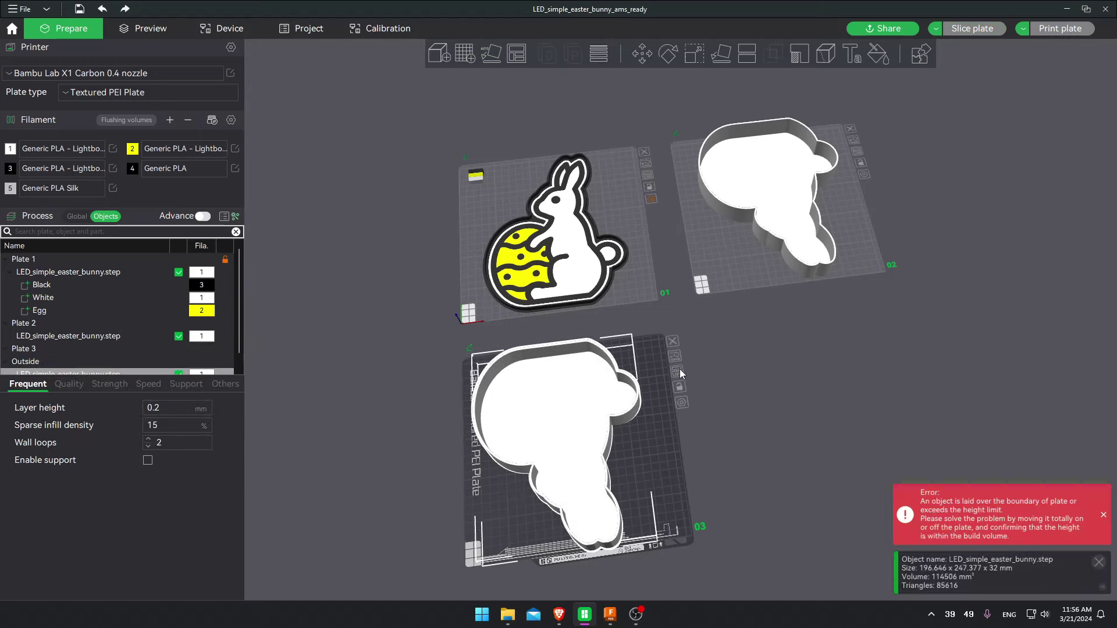
left_click(679, 373)
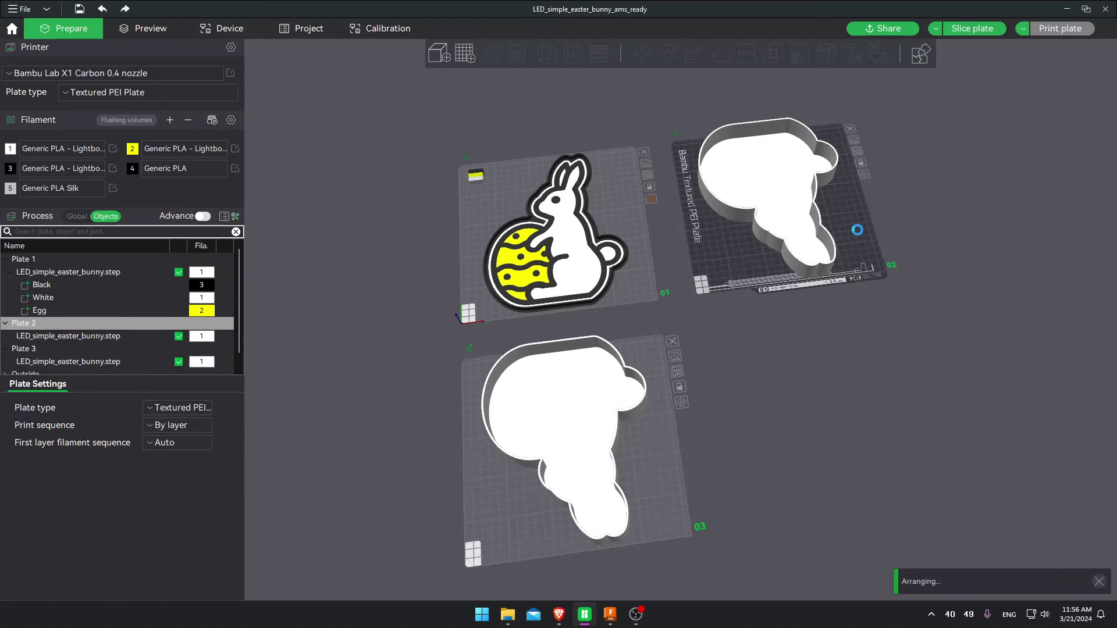
scroll(822, 292, "up", 5)
left_click(781, 295)
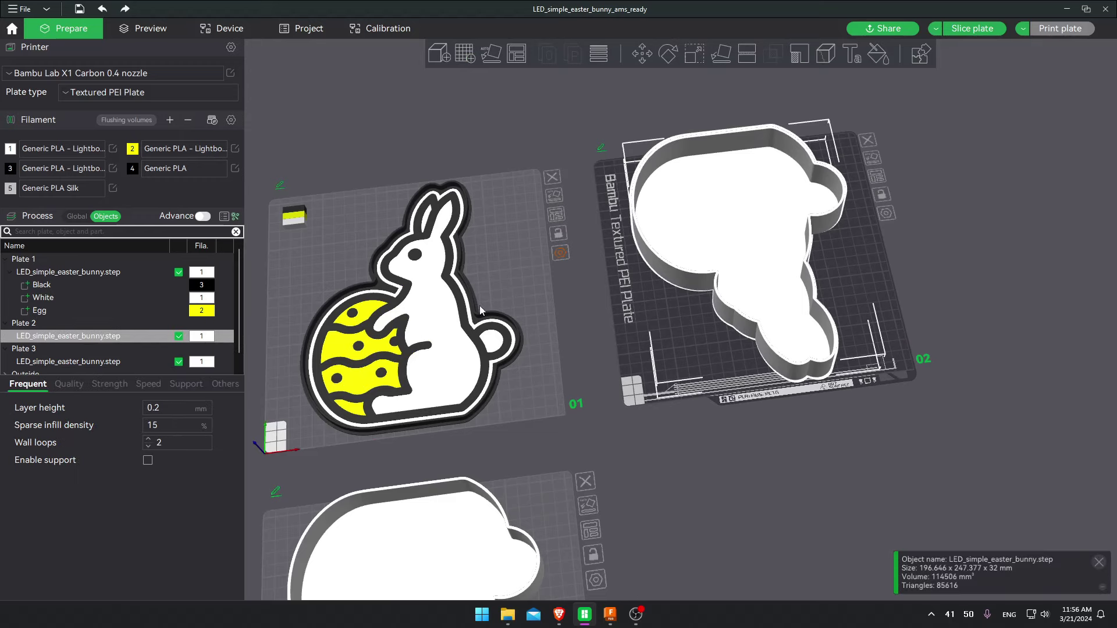
left_click(200, 338)
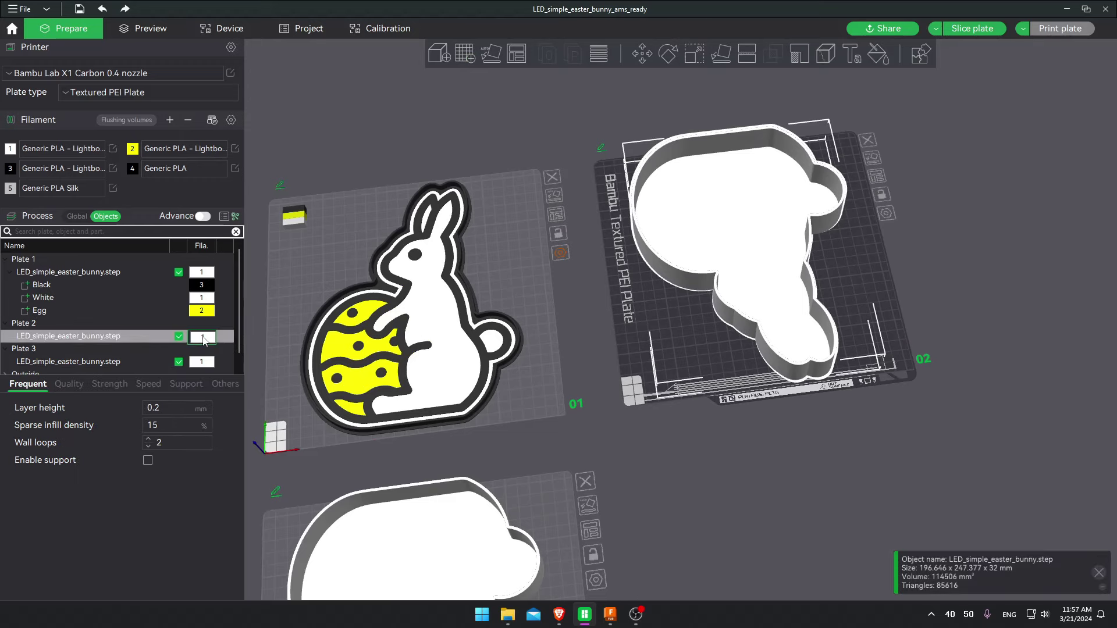
Assign filament 4 to the plate 3 object and smart-fill its top with filament 5
left_click(202, 410)
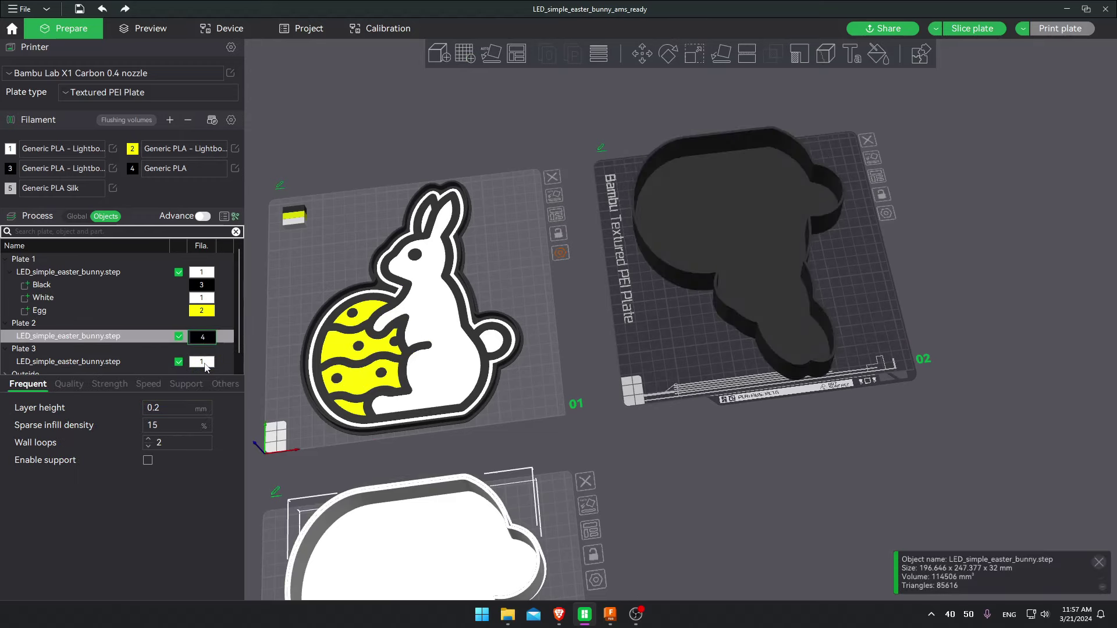
left_click(68, 361)
key("4")
left_click(887, 58)
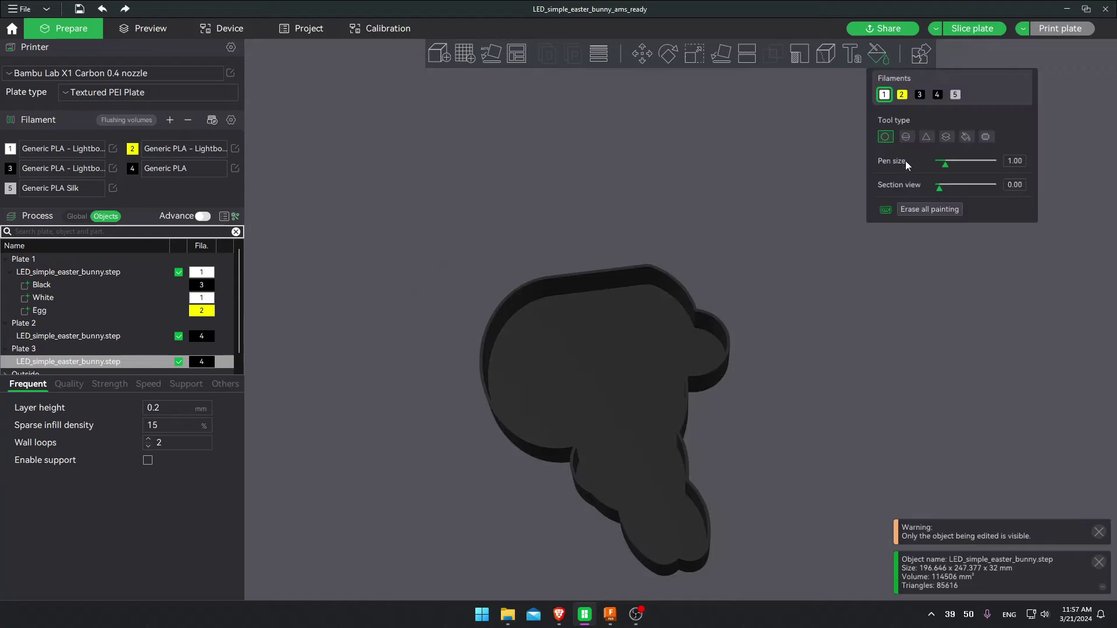
left_click(955, 95)
left_click(967, 136)
left_click(605, 318)
key("Escape")
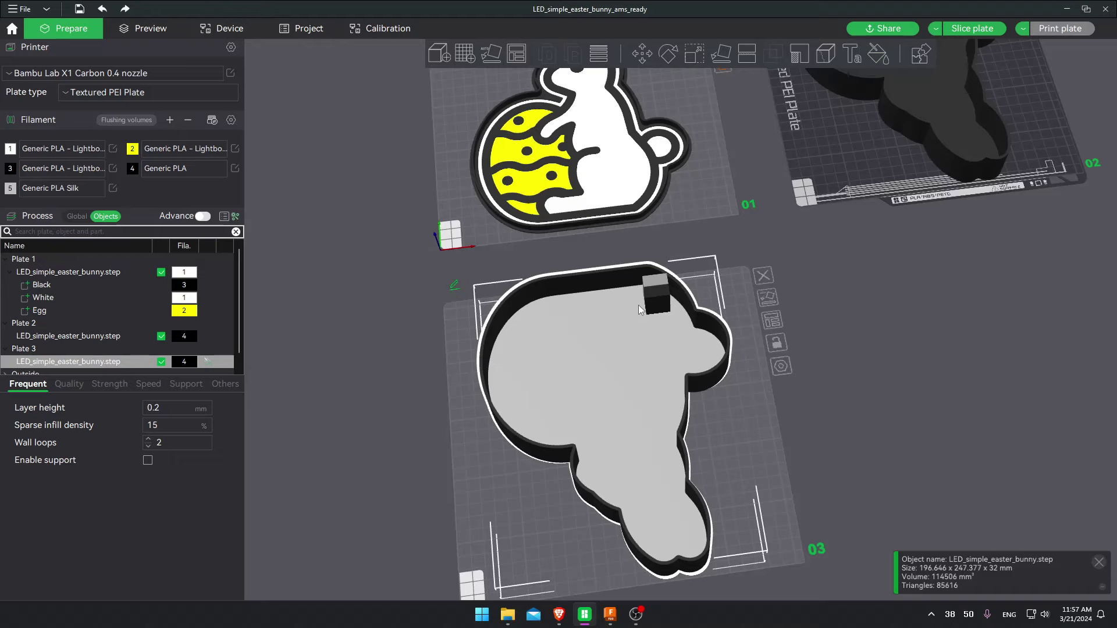
Move plate 3's prime tower to the lower right, clear of the bunny box
left_click(718, 275)
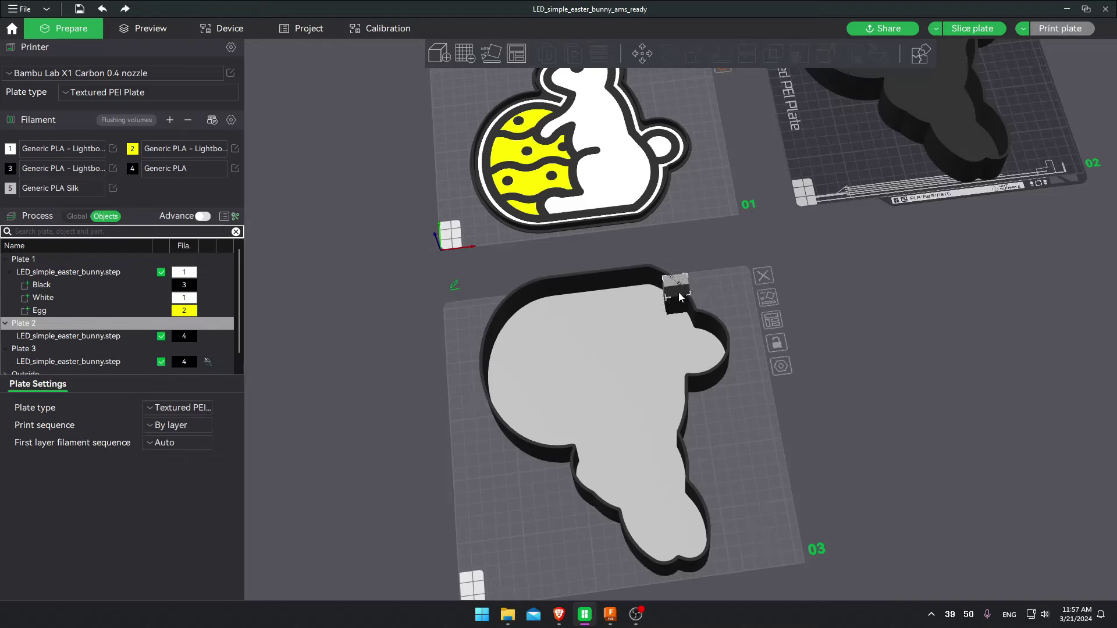
left_click_drag(725, 305, 778, 435)
key("1")
left_click_drag(775, 528, 781, 452)
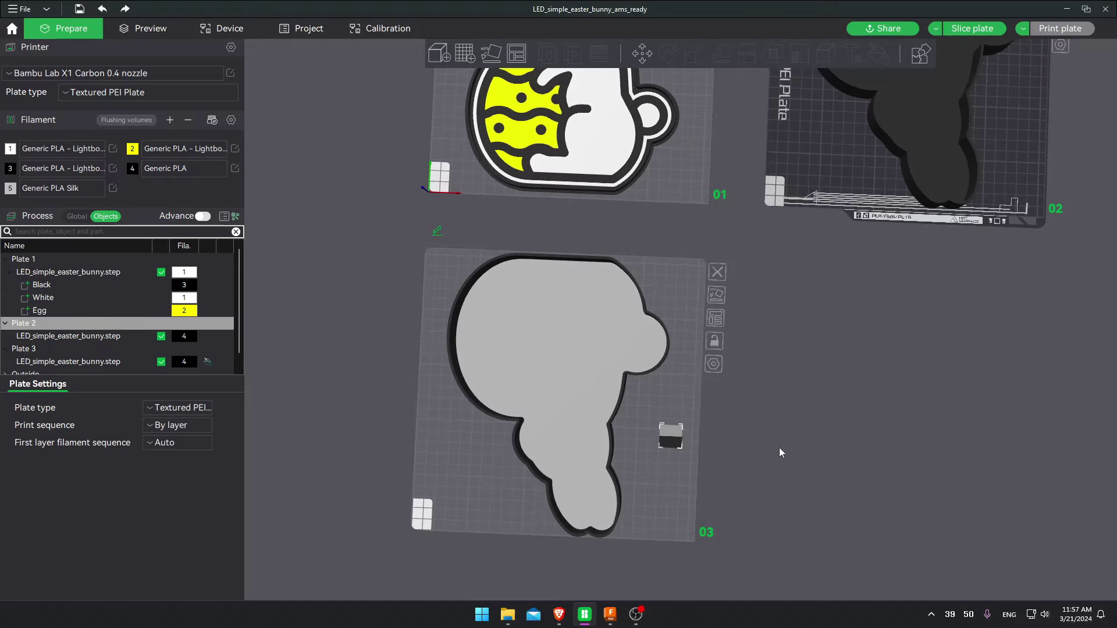
left_click_drag(781, 314, 717, 381)
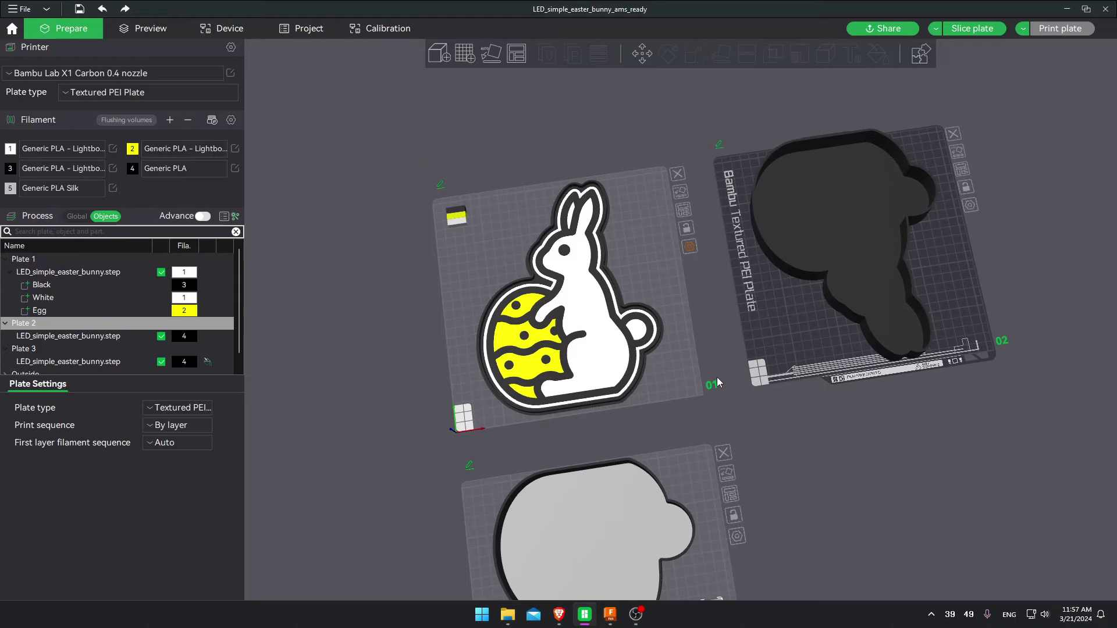
middle_click_drag(725, 348, 577, 367)
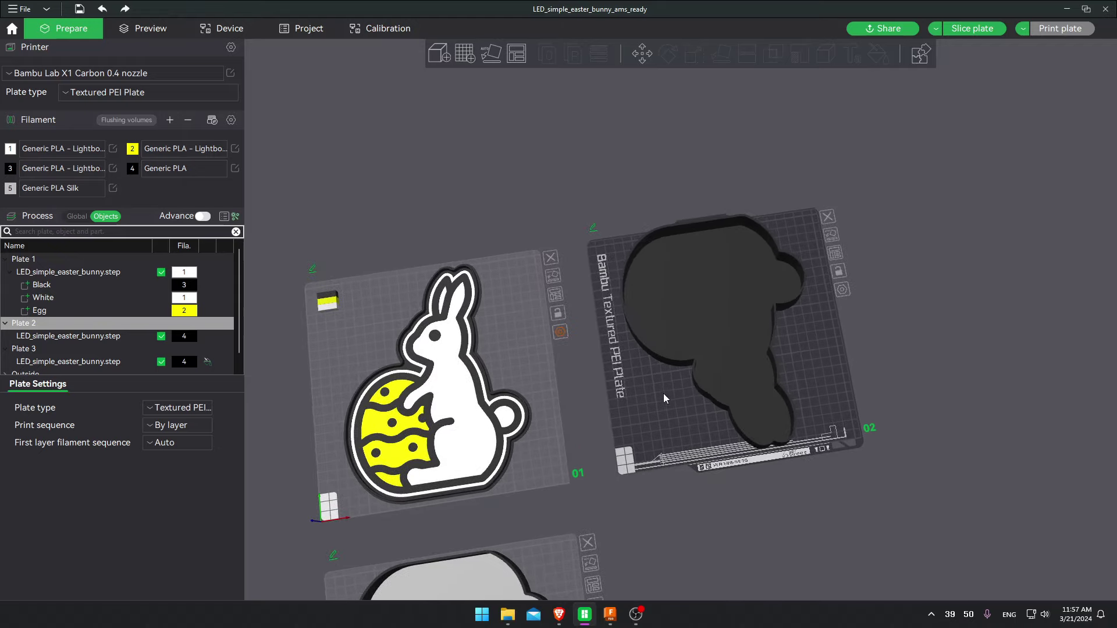
Add a negative cube to the plate 2 box and slice it (6h28m, 127 g)
scroll(663, 393, "up", 5)
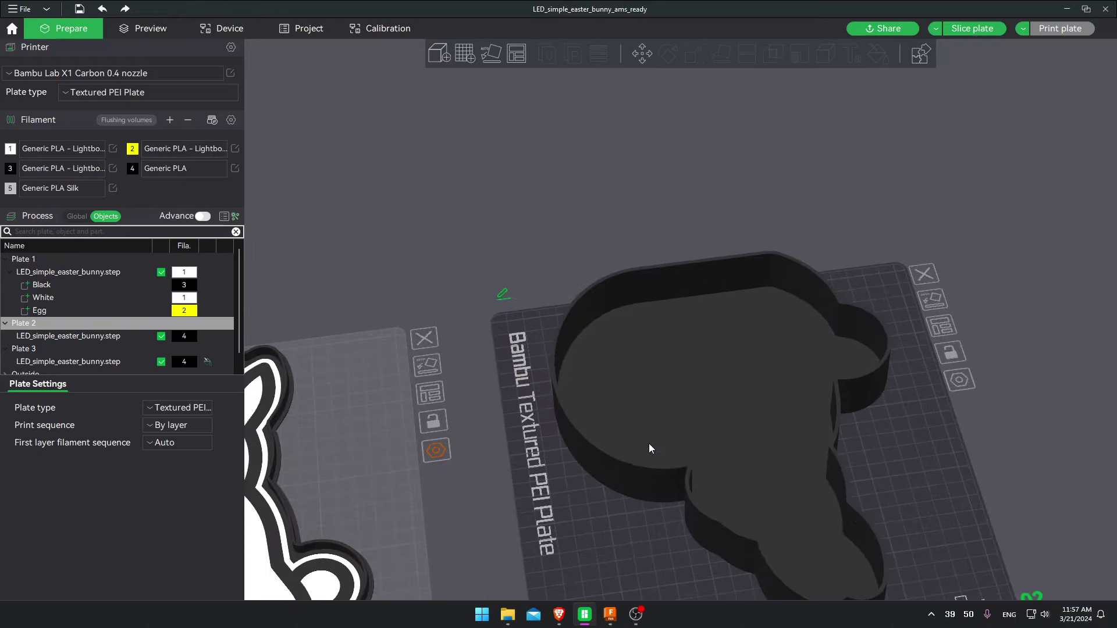
mouse_move(607, 617)
right_click(722, 402)
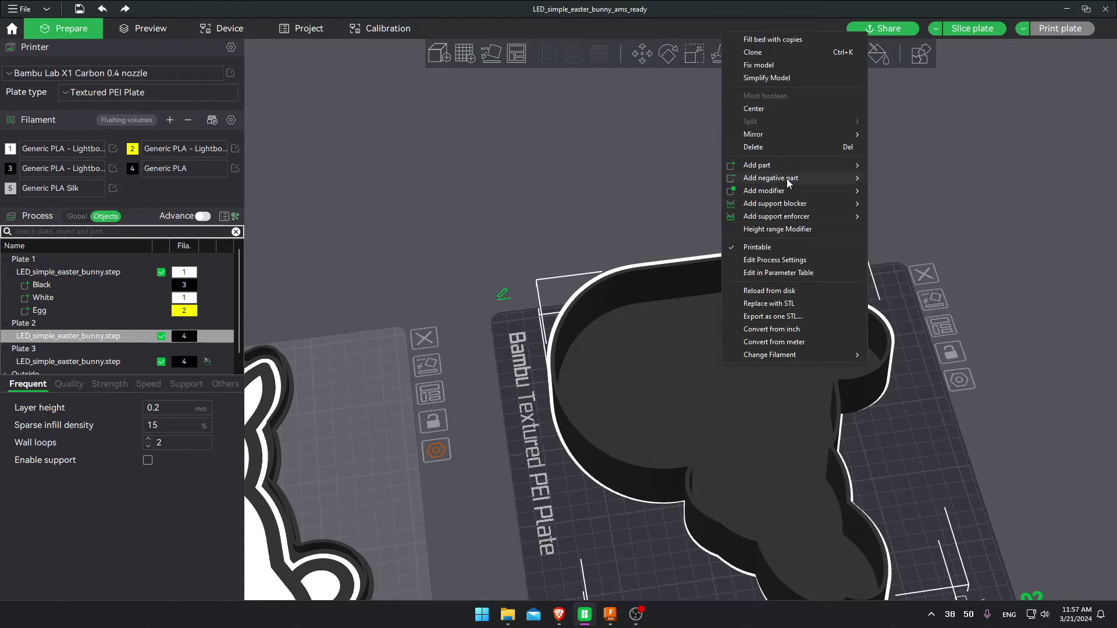
mouse_move(789, 184)
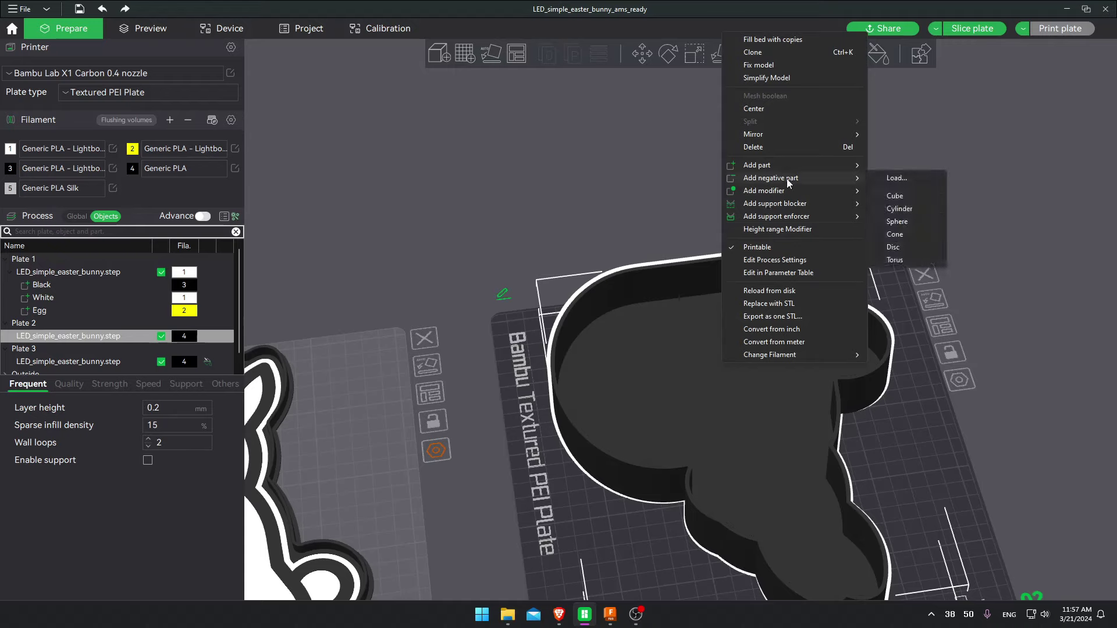
left_click(904, 198)
left_click(642, 313)
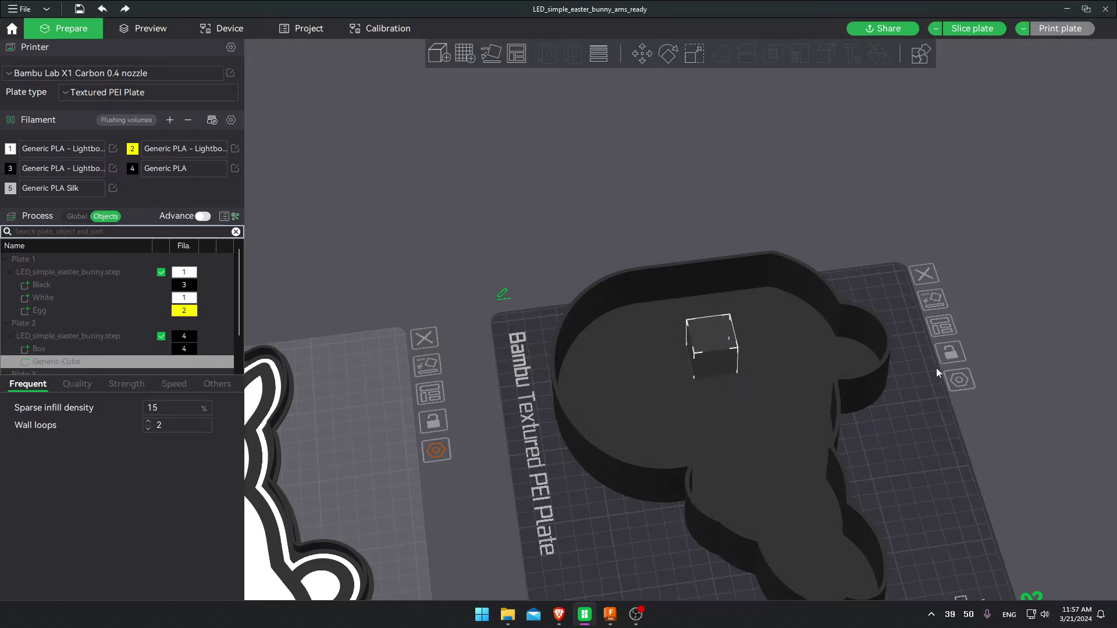
left_click(969, 29)
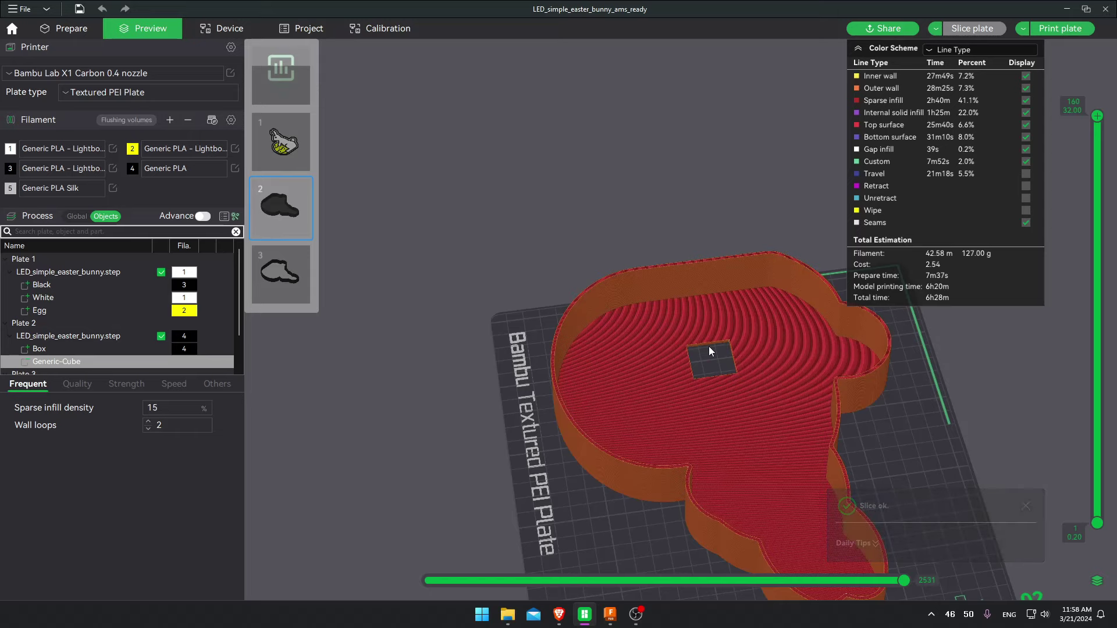
Set plate 1's global wall generator to Classic and slice it (3h18m, 50.80 g)
key("ctrl+Tab")
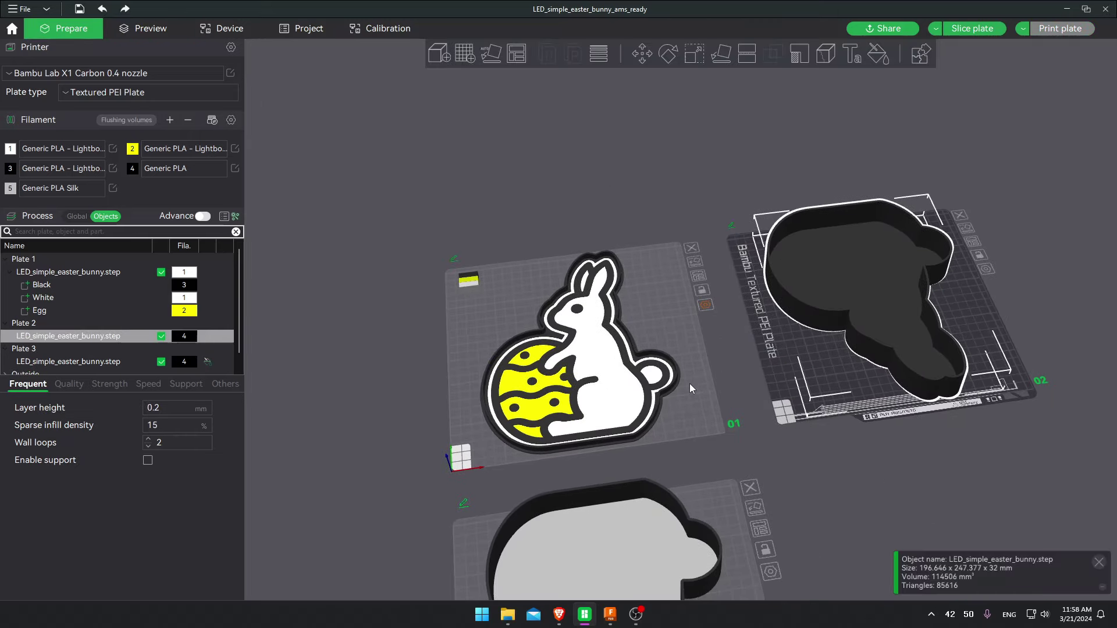
left_click(708, 428)
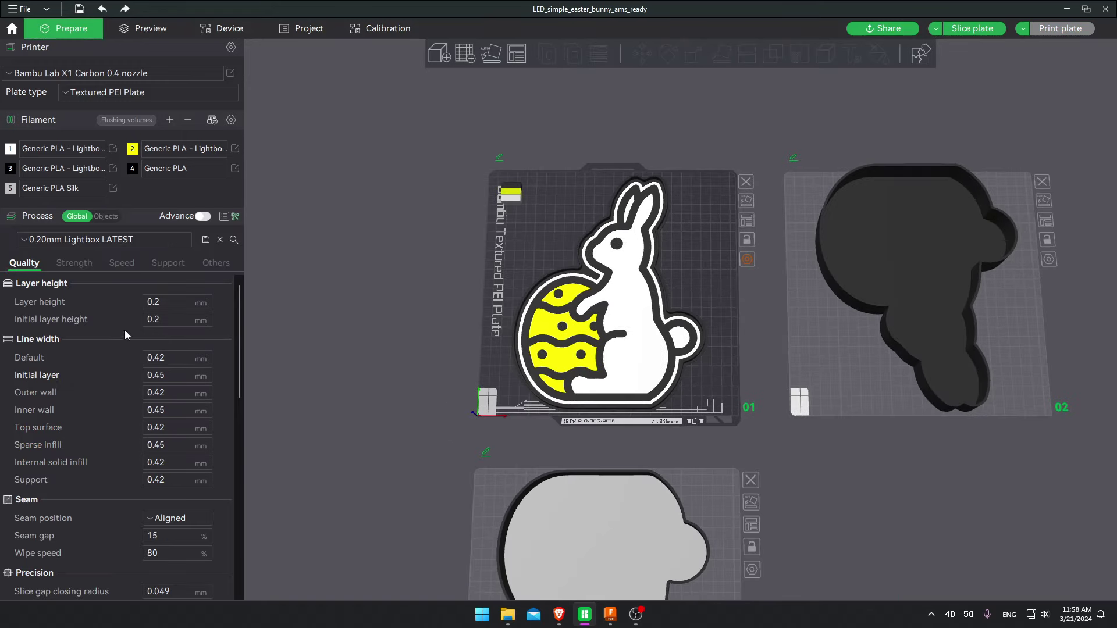
scroll(161, 393, "down", 3)
scroll(159, 387, "down", 4)
left_click(123, 452)
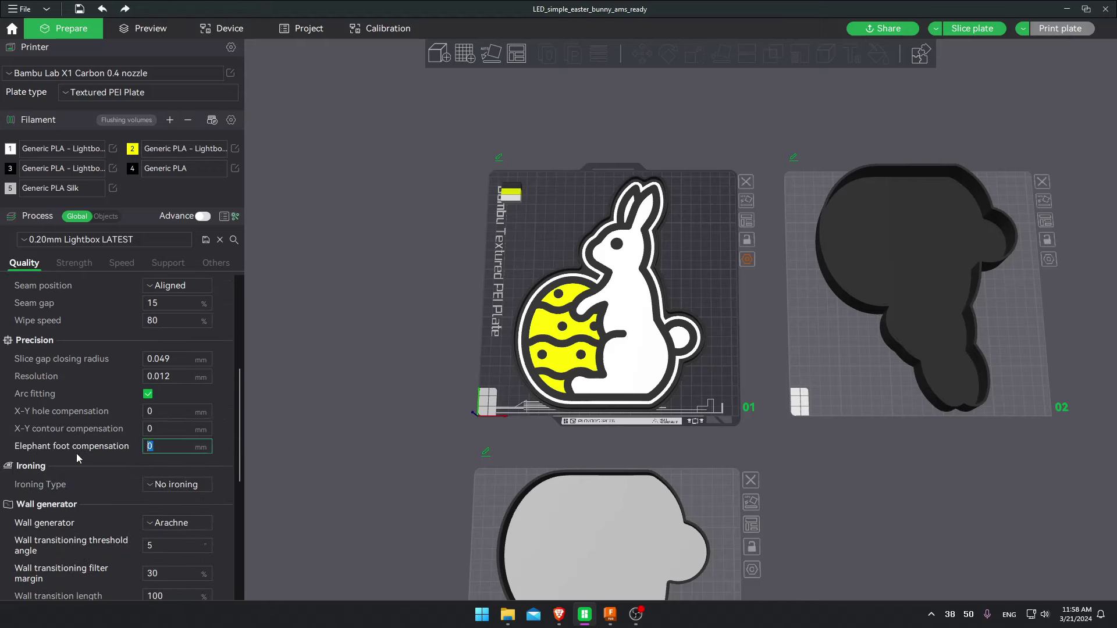
scroll(172, 452, "down", 4)
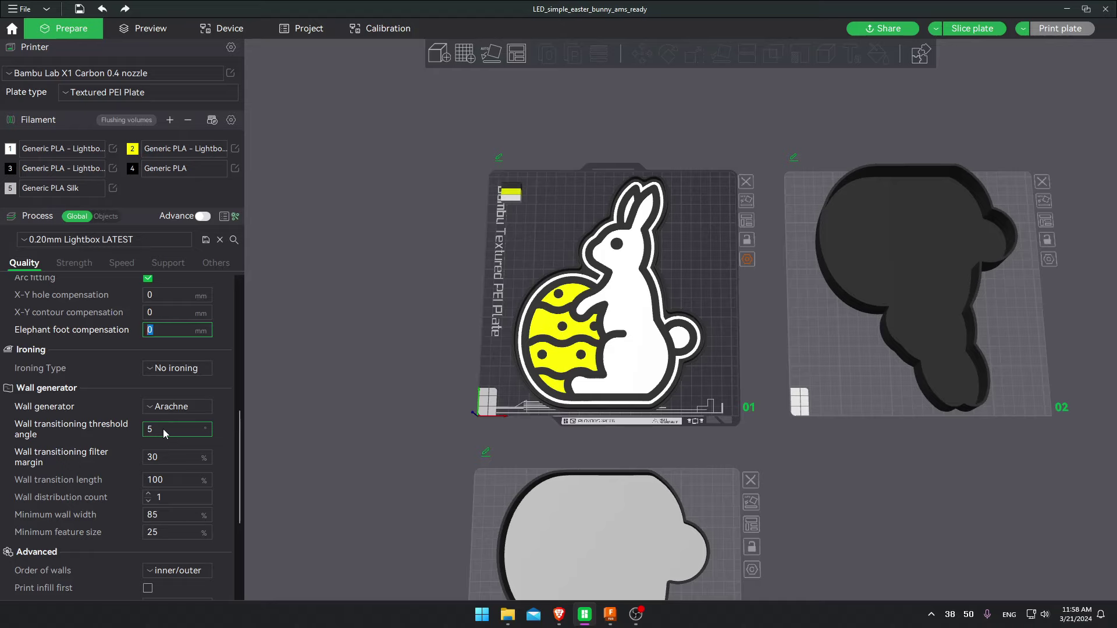
left_click(176, 408)
left_click(176, 427)
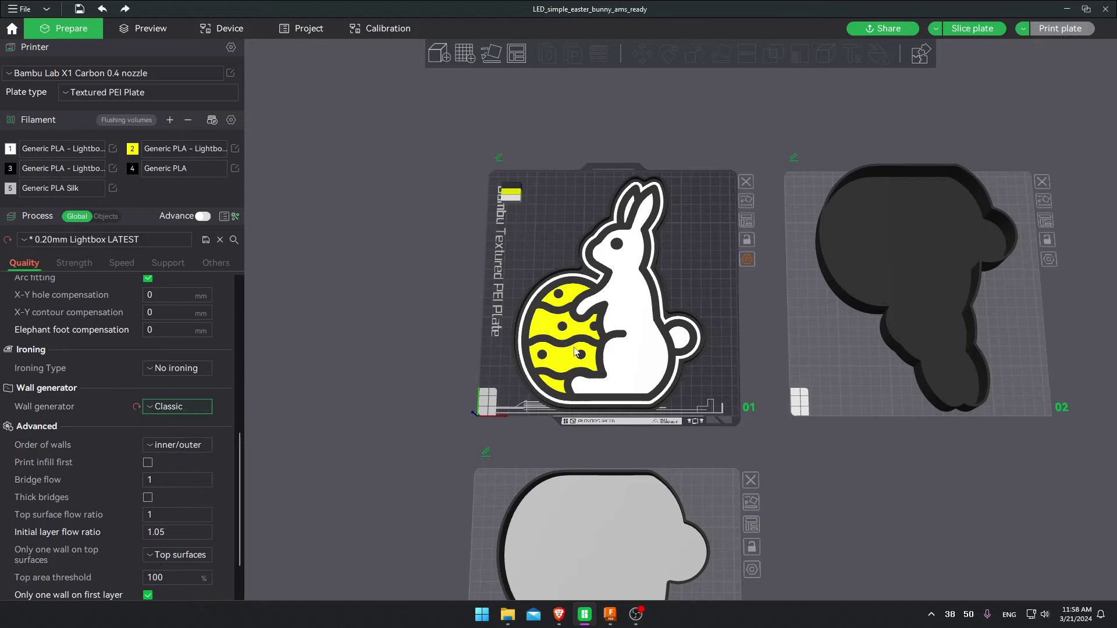
scroll(575, 352, "up", 3)
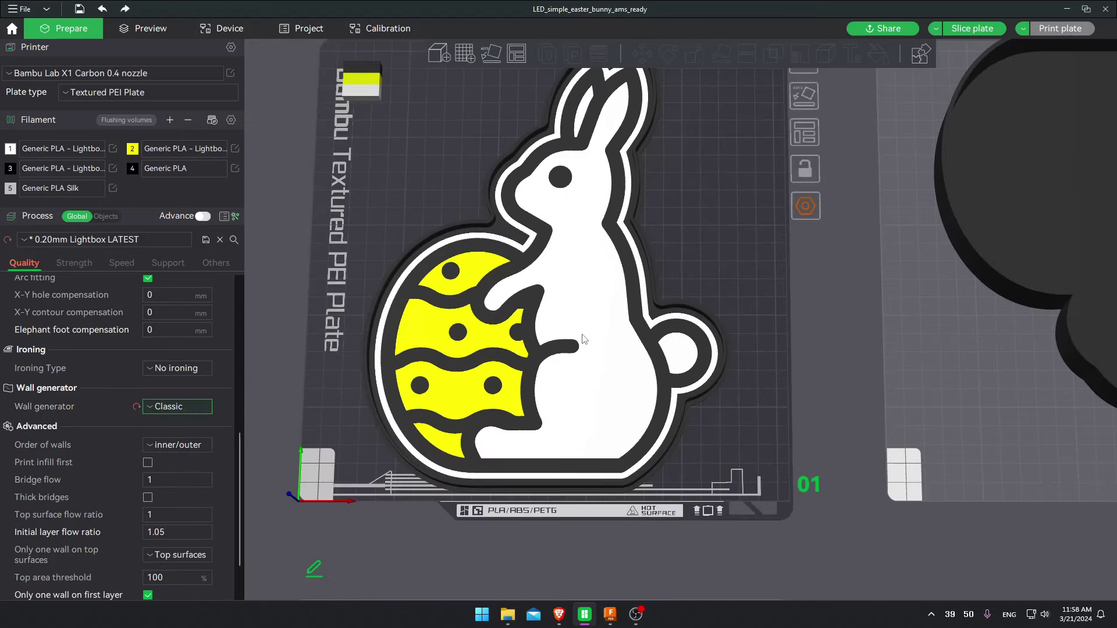
left_click(970, 29)
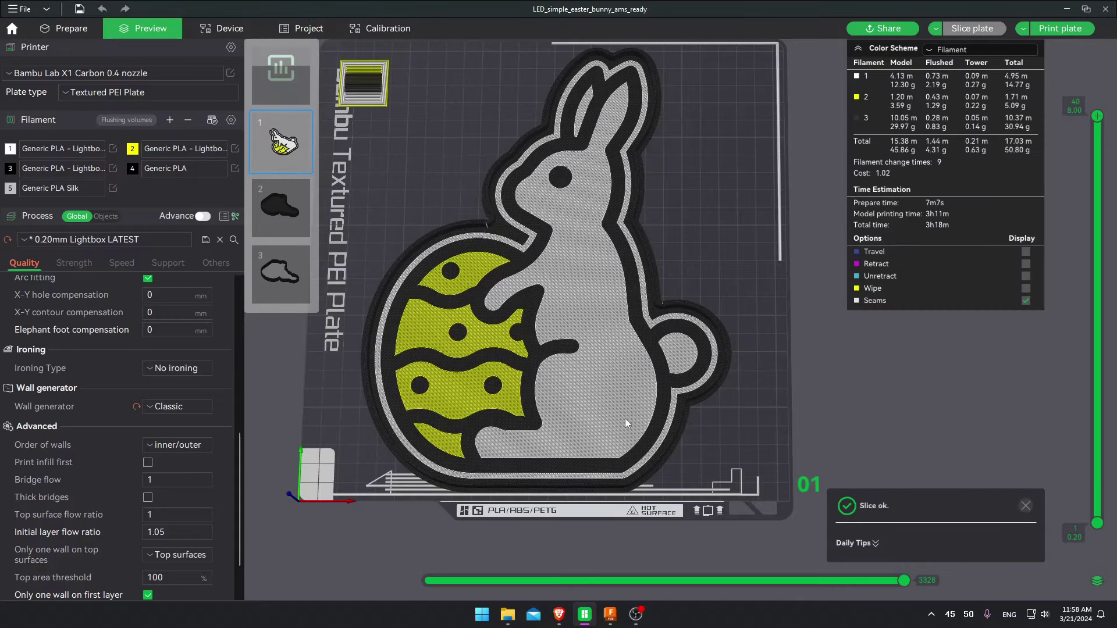
left_click_drag(1098, 116, 1084, 510)
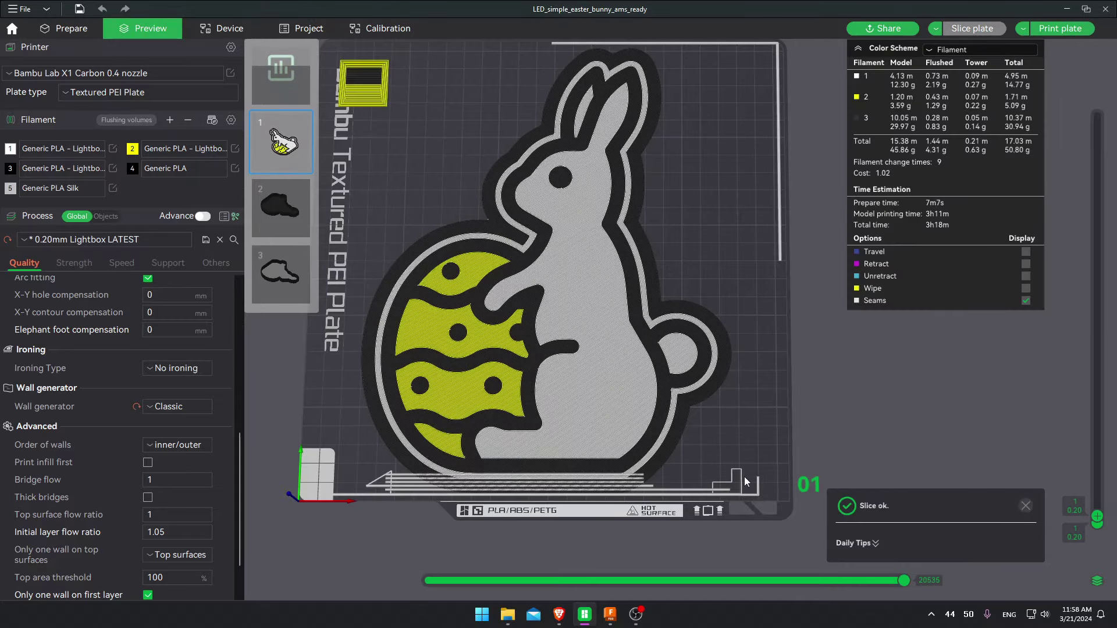
scroll(745, 476, "up", 10)
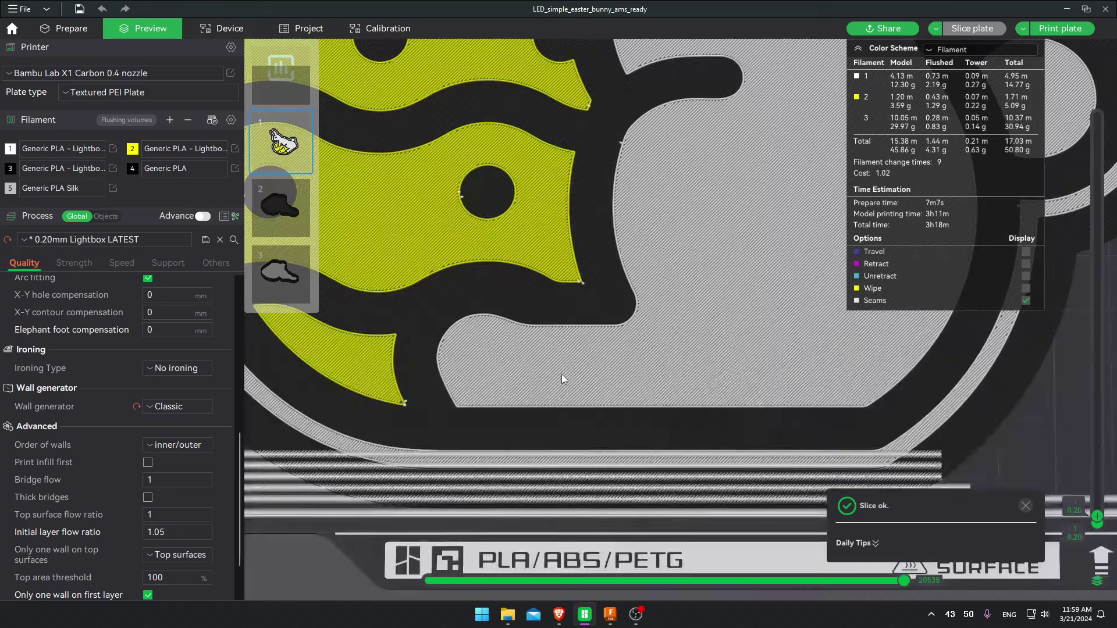
scroll(561, 378, "down", 5)
scroll(603, 388, "up", 8)
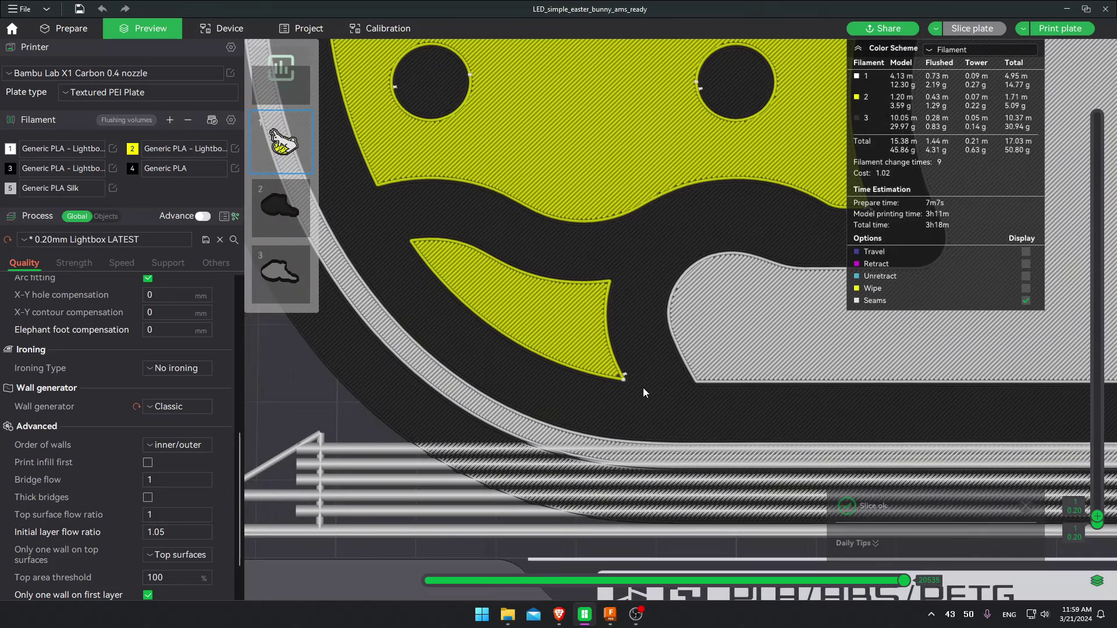
scroll(640, 391, "up", 3)
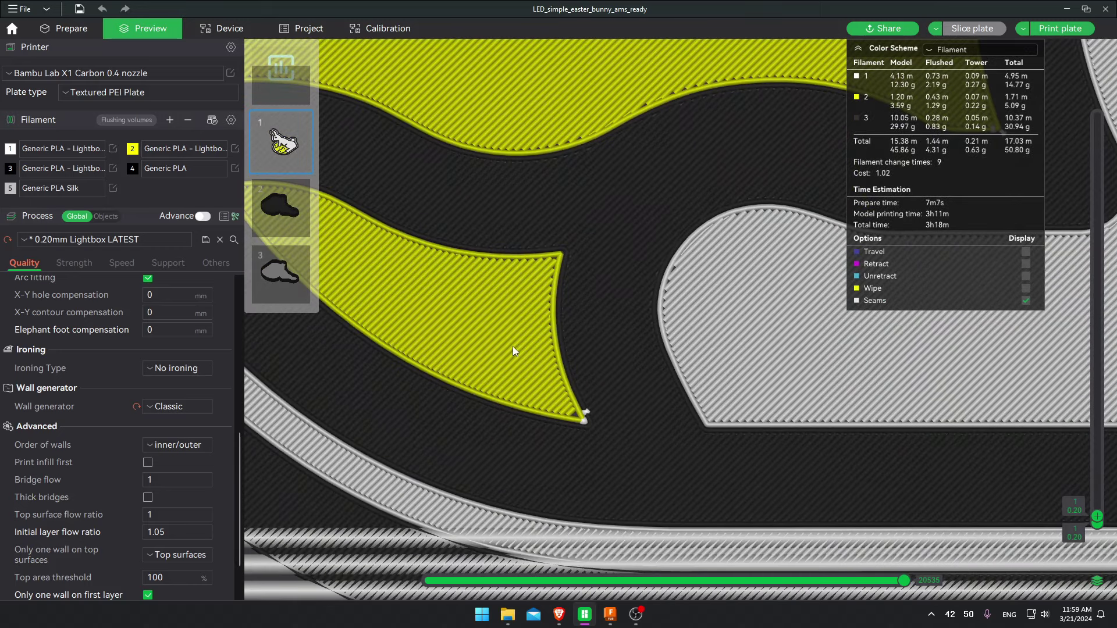
scroll(513, 349, "down", 4)
scroll(550, 431, "down", 3)
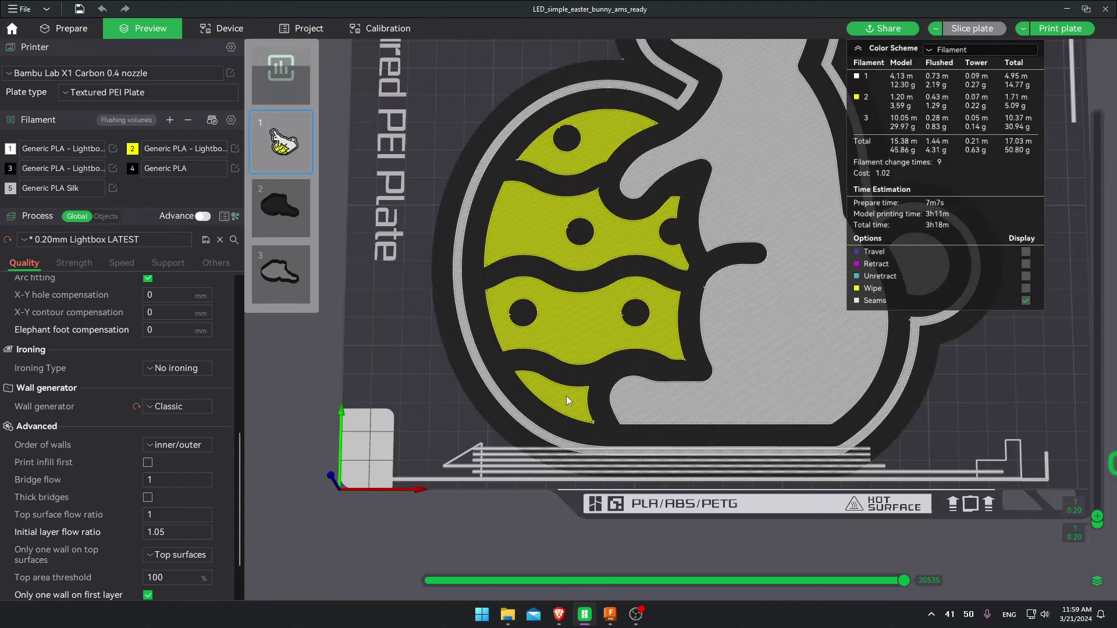
scroll(527, 448, "down", 3)
scroll(652, 347, "up", 2)
left_click_drag(651, 346, 695, 408)
scroll(713, 448, "up", 10)
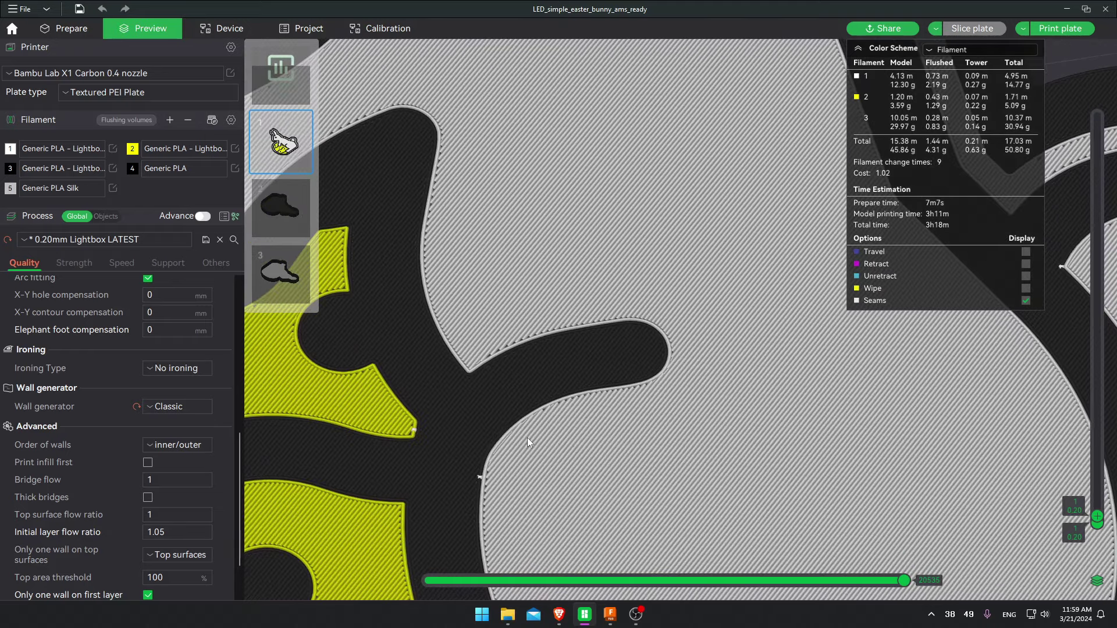
middle_click_drag(527, 437, 826, 428)
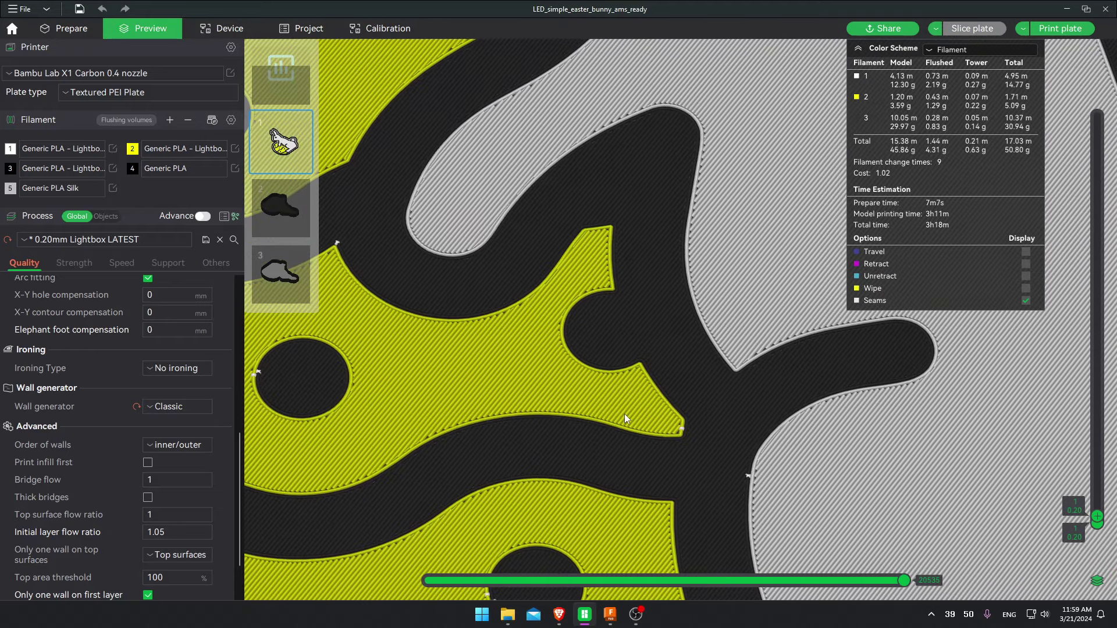
scroll(734, 424, "down", 3)
left_click_drag(735, 424, 614, 421)
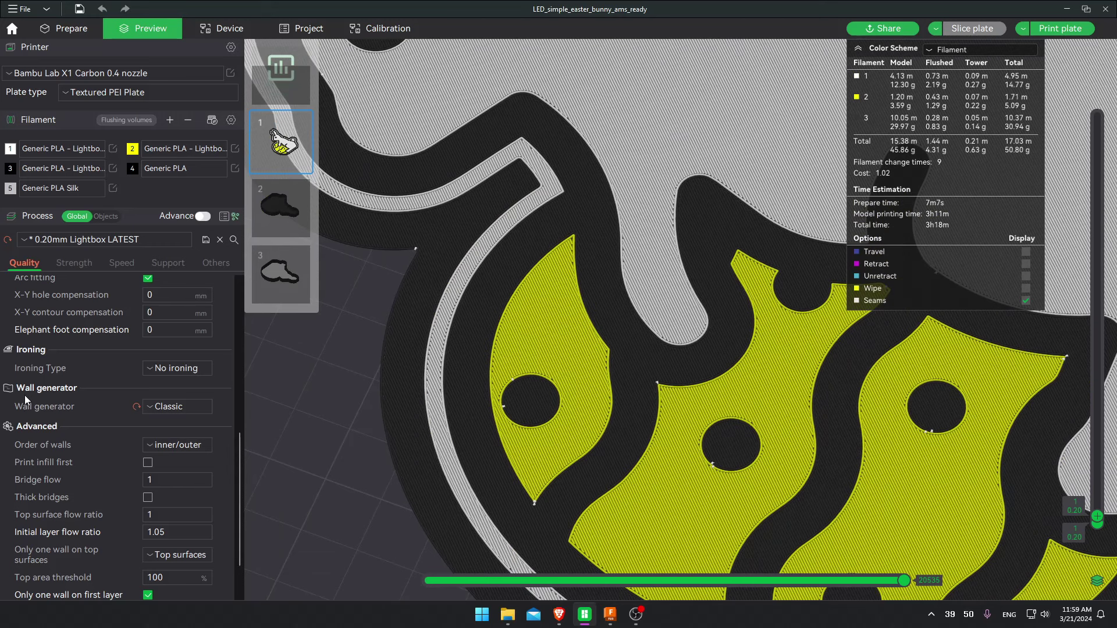
left_click(169, 406)
left_click(170, 441)
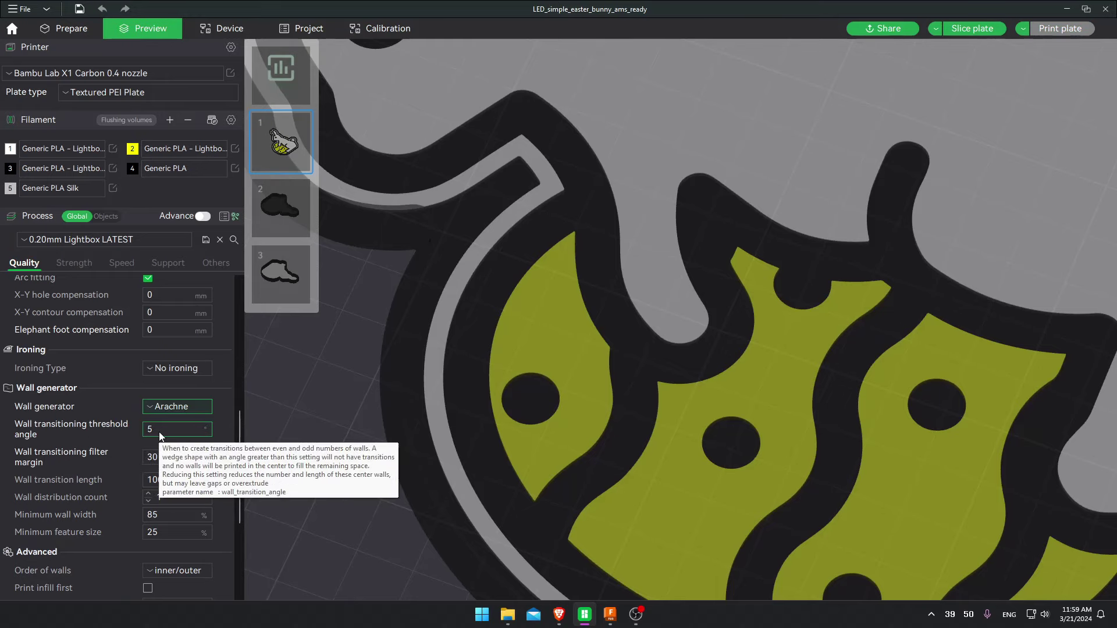
scroll(700, 390, "down", 5)
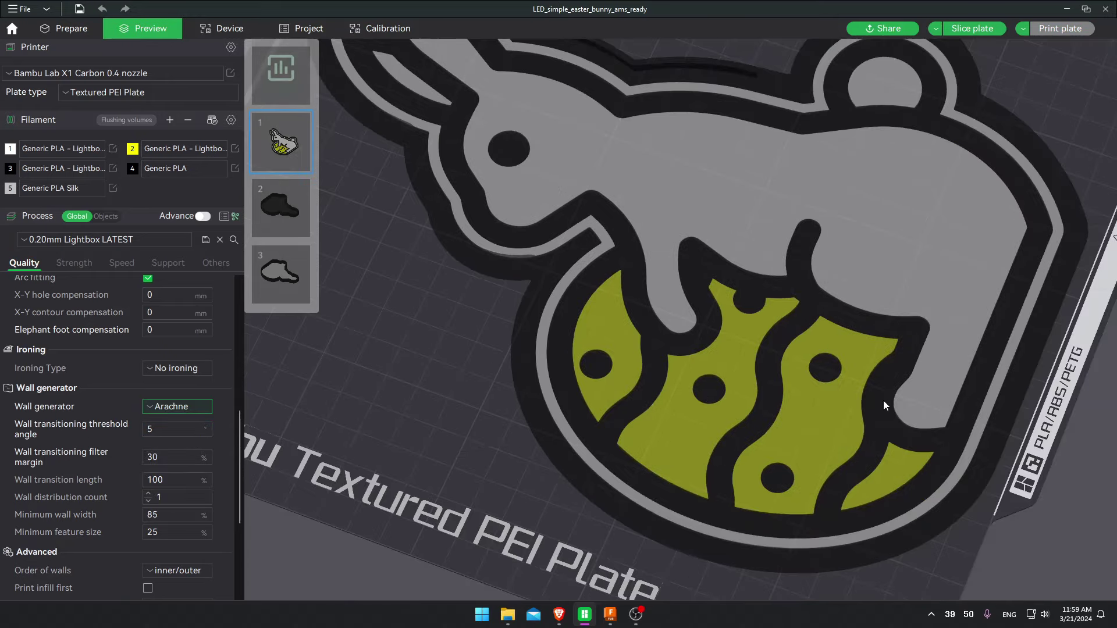
left_click_drag(883, 410, 930, 465)
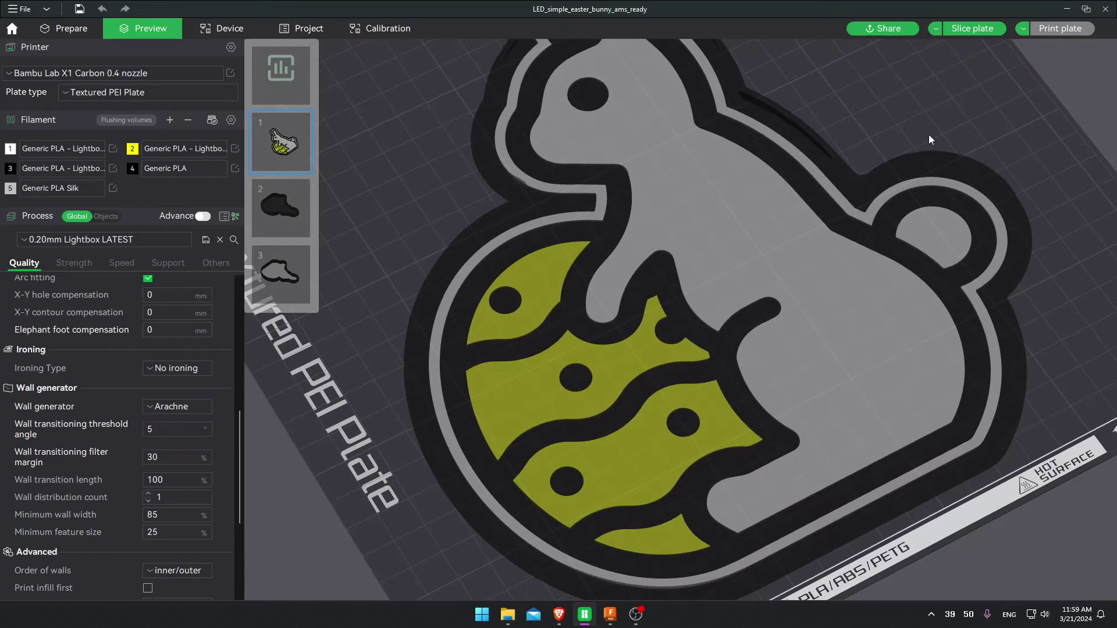
left_click(969, 33)
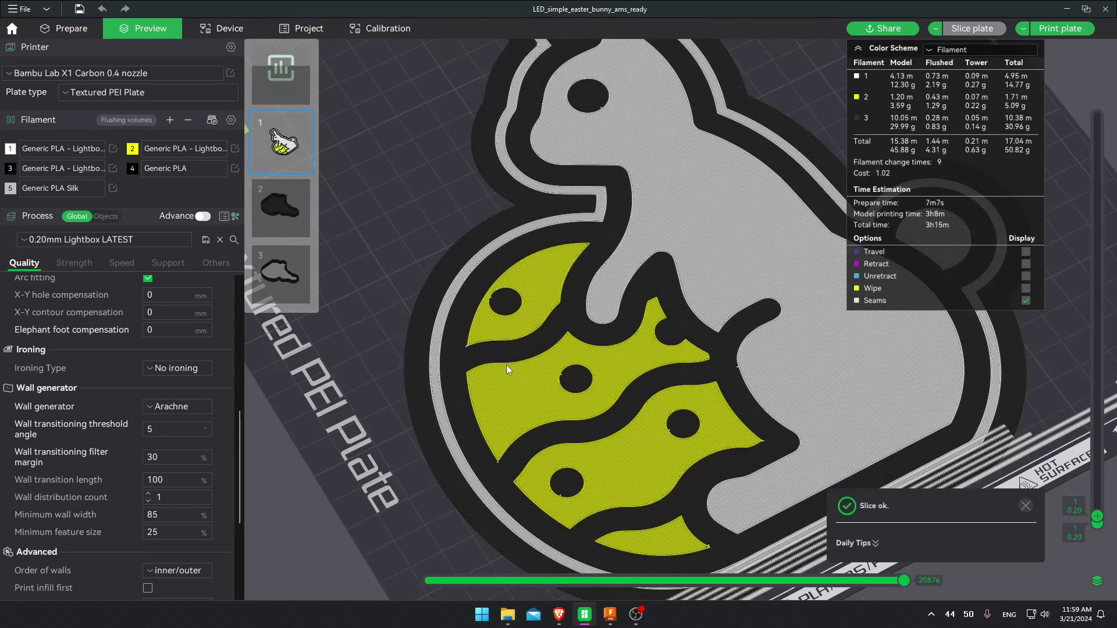
scroll(506, 365, "down", 3)
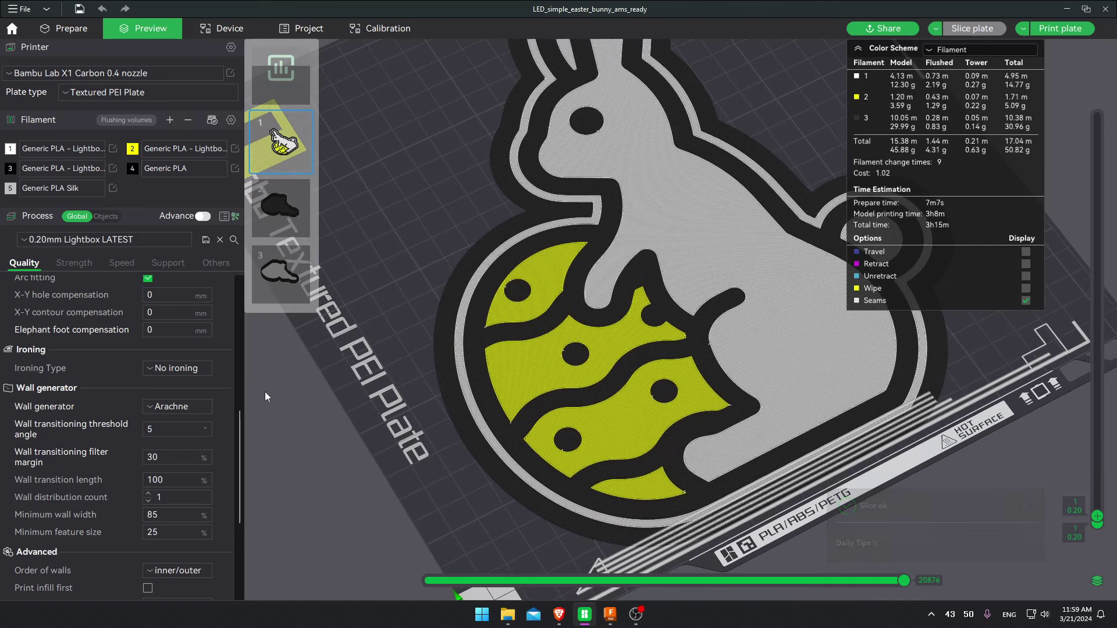
mouse_move(183, 427)
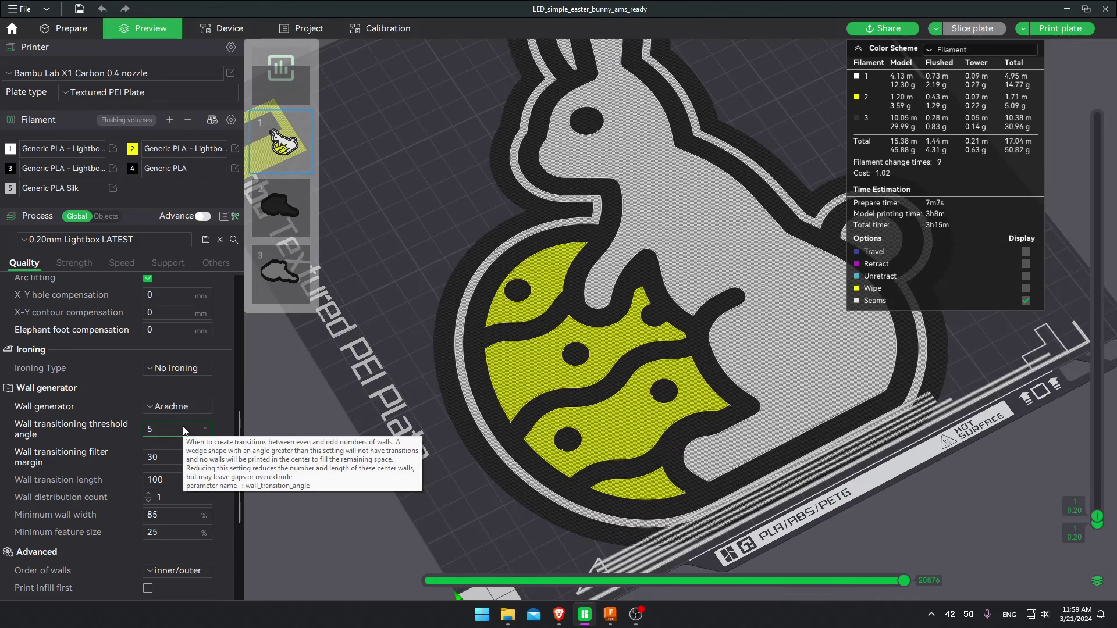
left_click_drag(523, 407, 465, 493)
scroll(183, 479, "down", 5)
mouse_move(184, 483)
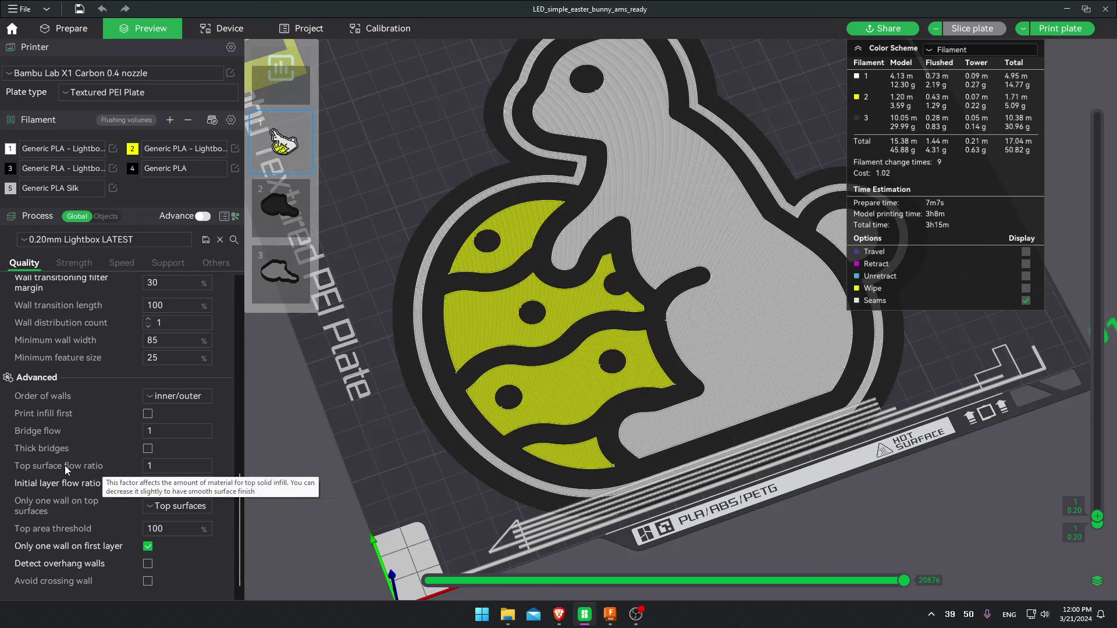
left_click(47, 8)
left_click(50, 51)
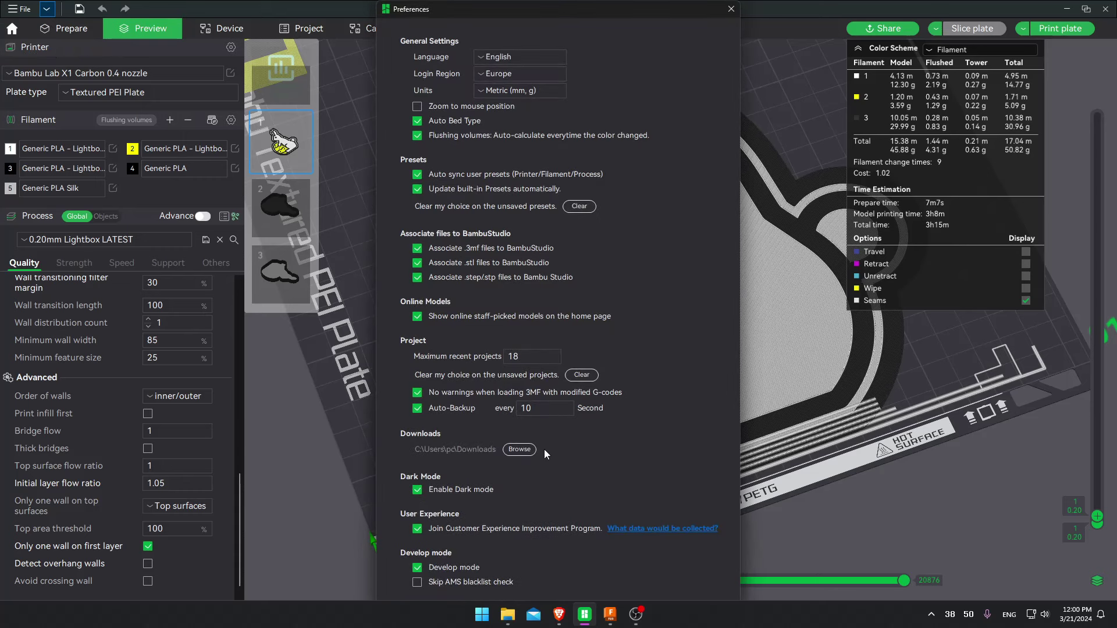
left_click(730, 9)
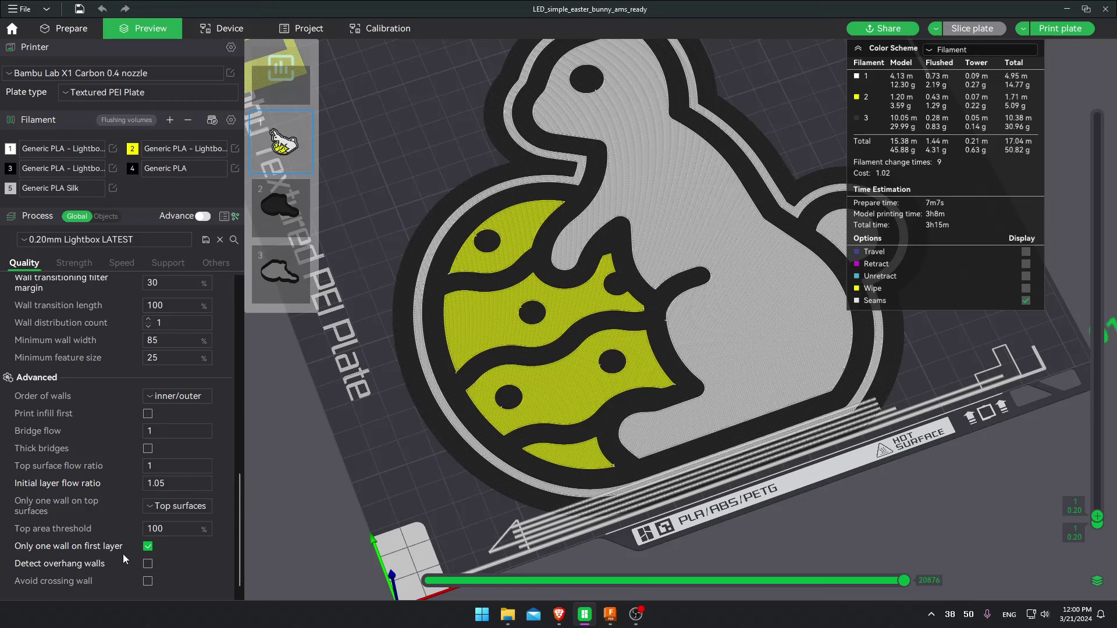
Review the Strength settings, keeping Monotonic surface patterns and 25% infill/wall overlap
scroll(101, 349, "down", 10)
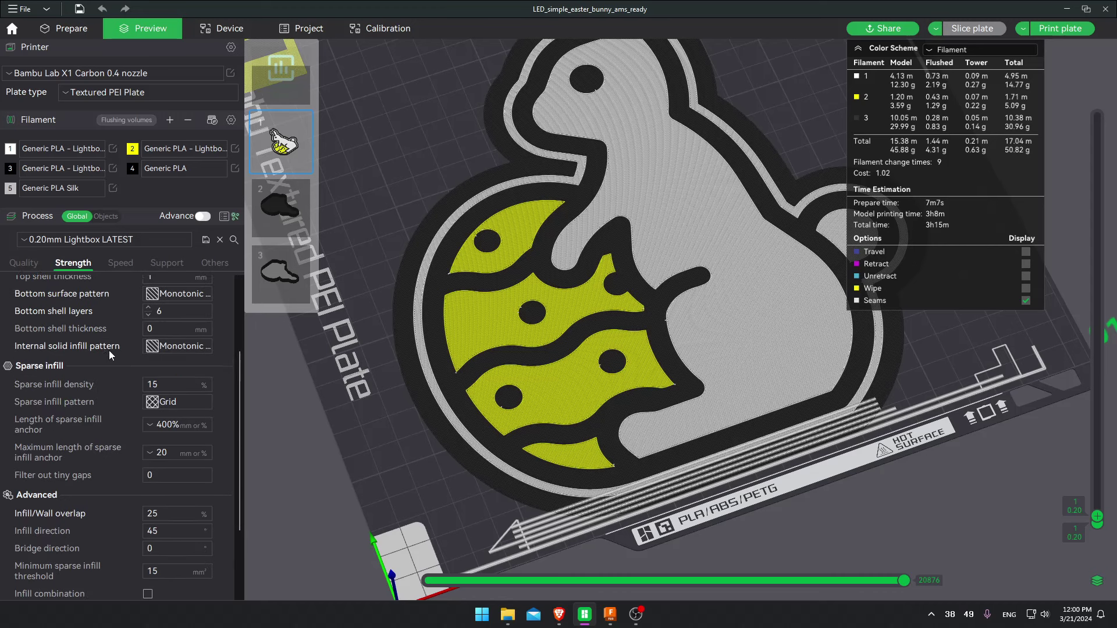
scroll(110, 355, "up", 3)
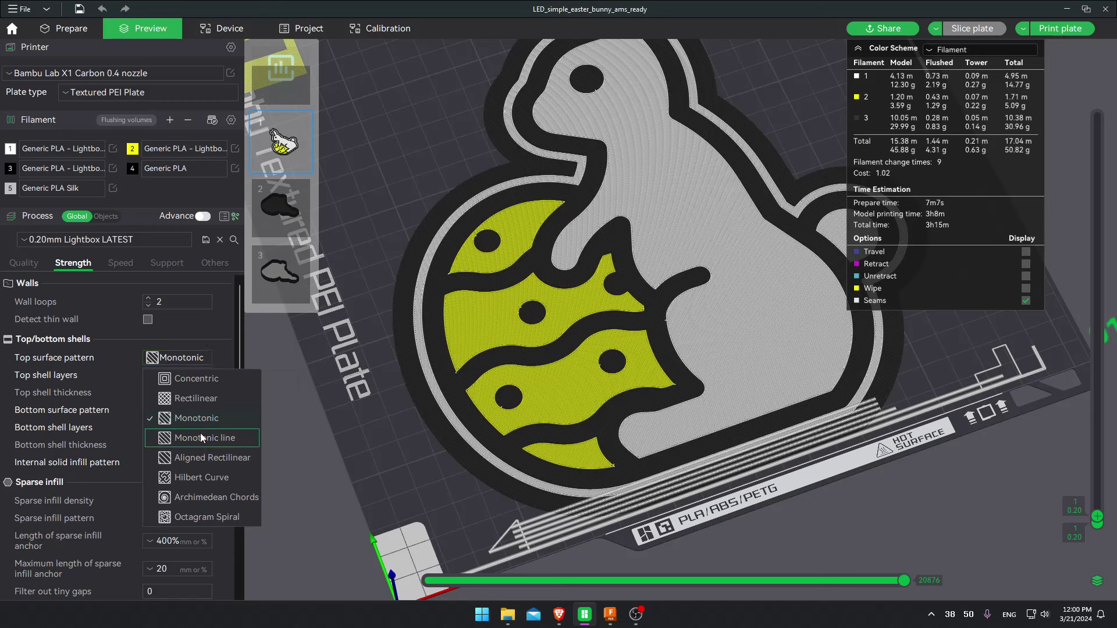
left_click(222, 344)
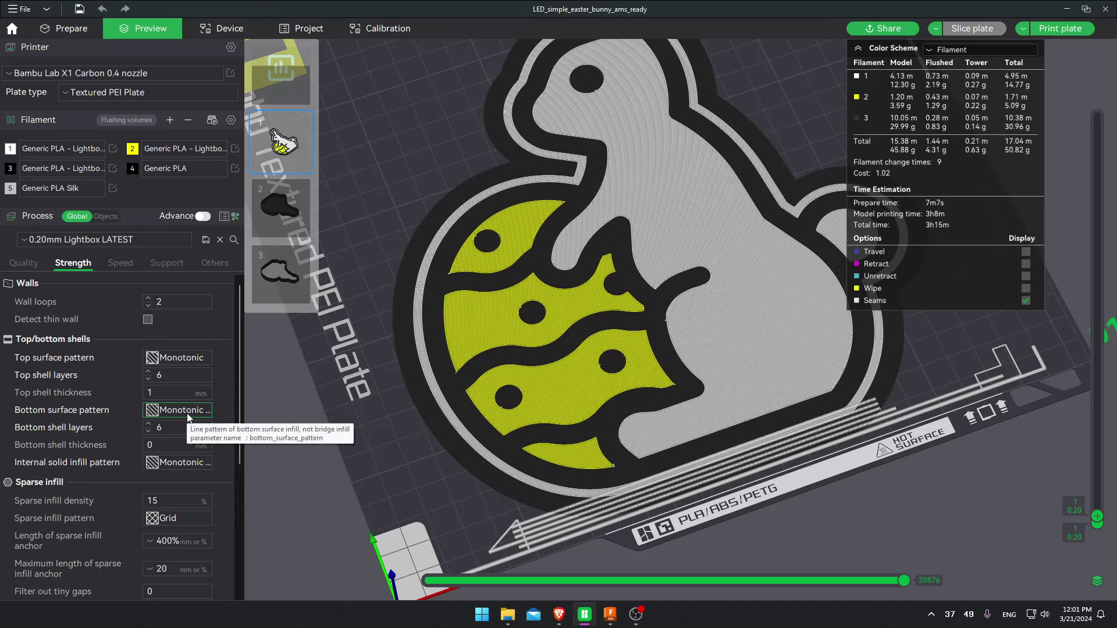
left_click(184, 463)
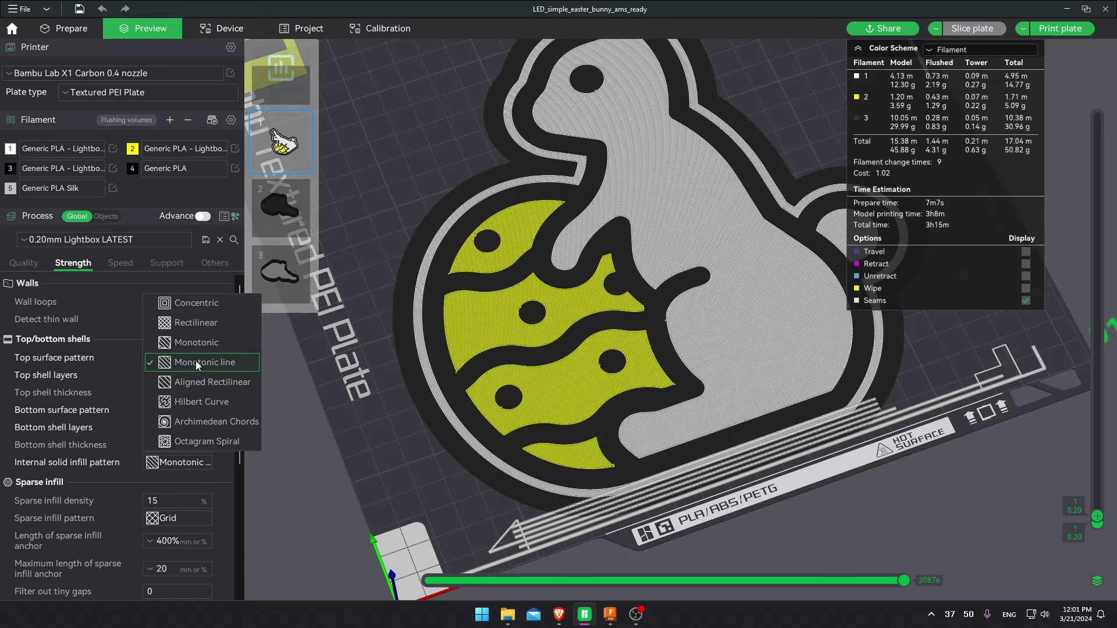
scroll(216, 489, "down", 5)
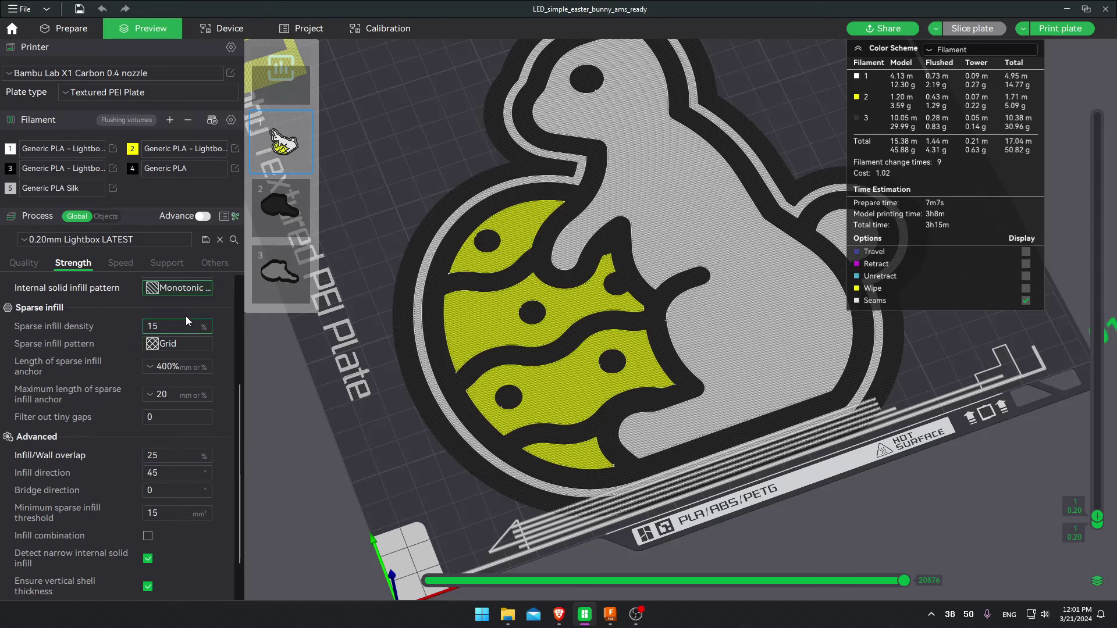
scroll(157, 410, "down", 2)
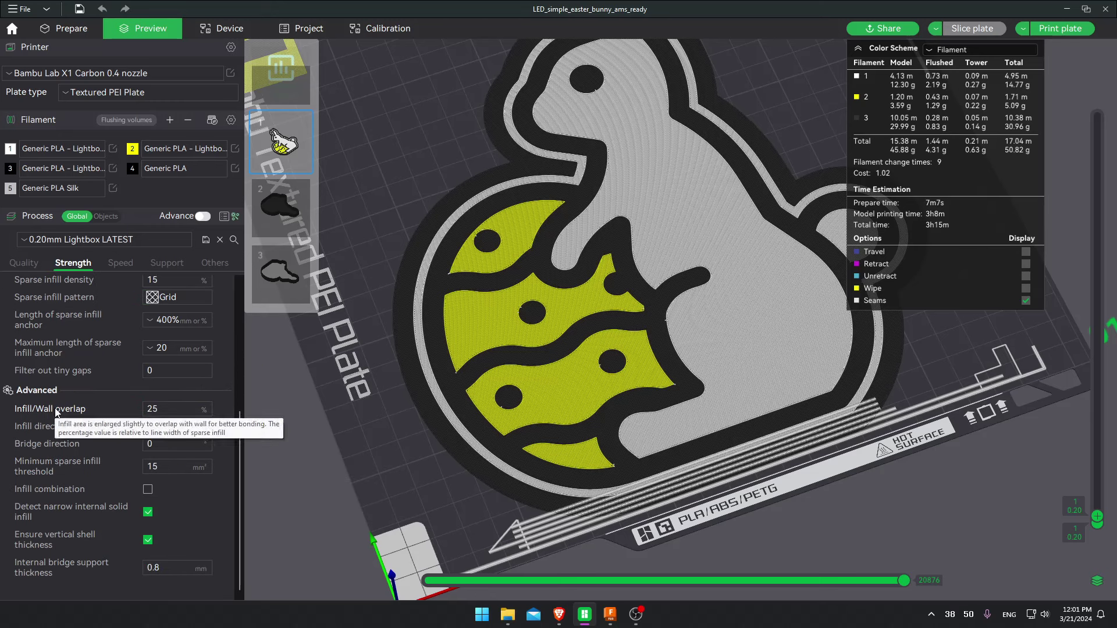
left_click_drag(157, 411, 146, 409)
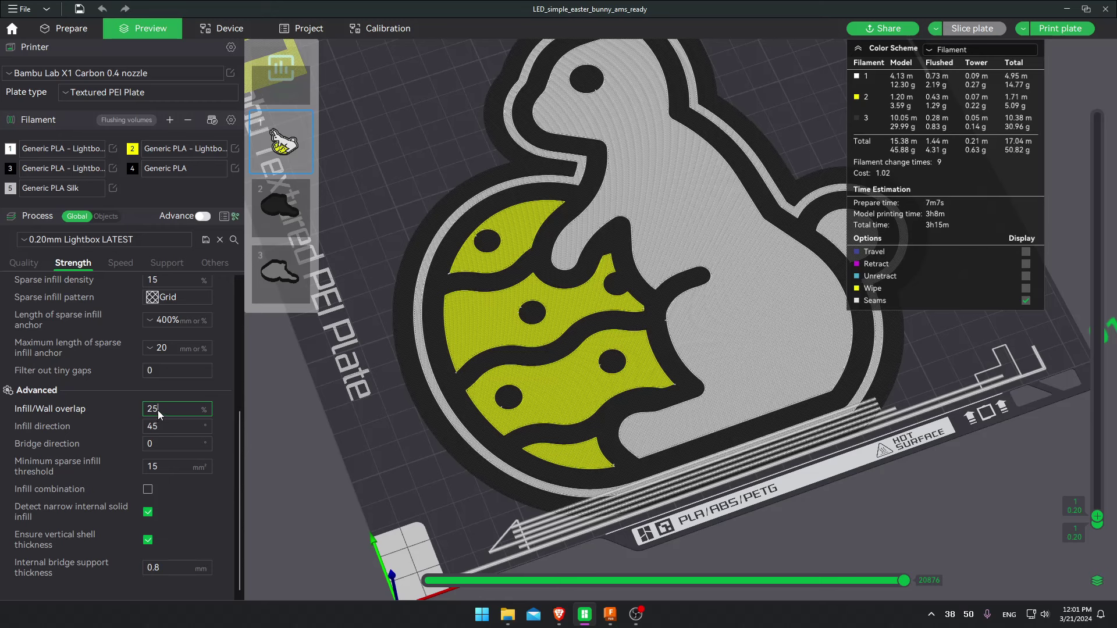
Trial-slice plate 1 at a 40° infill direction (3h15m), then restore it to 45°
left_click(165, 428)
scroll(556, 415, "up", 10)
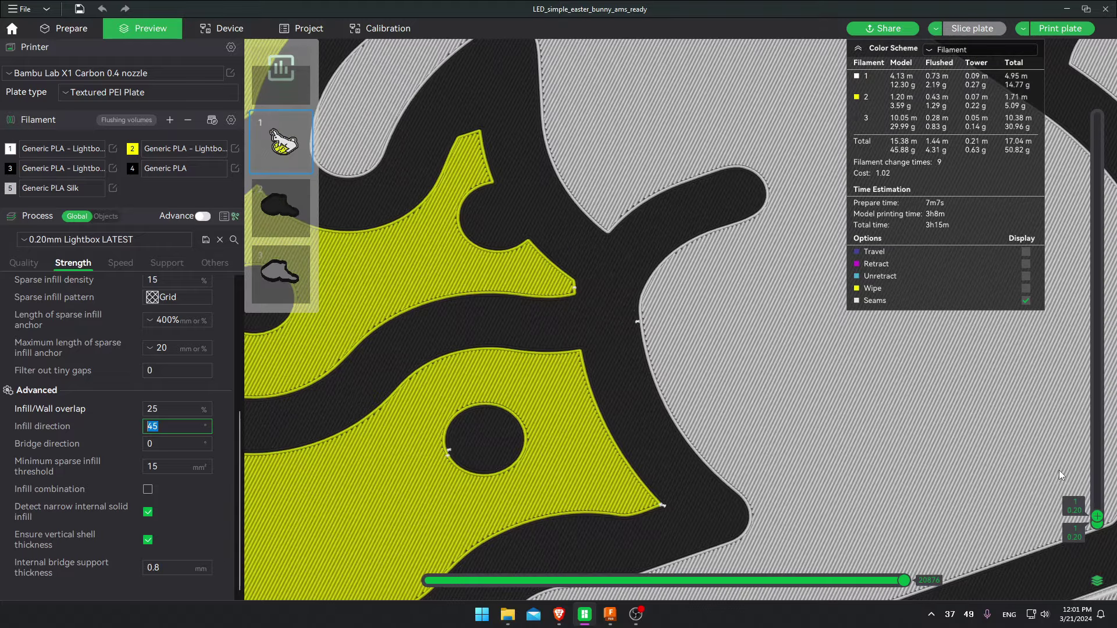
scroll(506, 454, "up", 6)
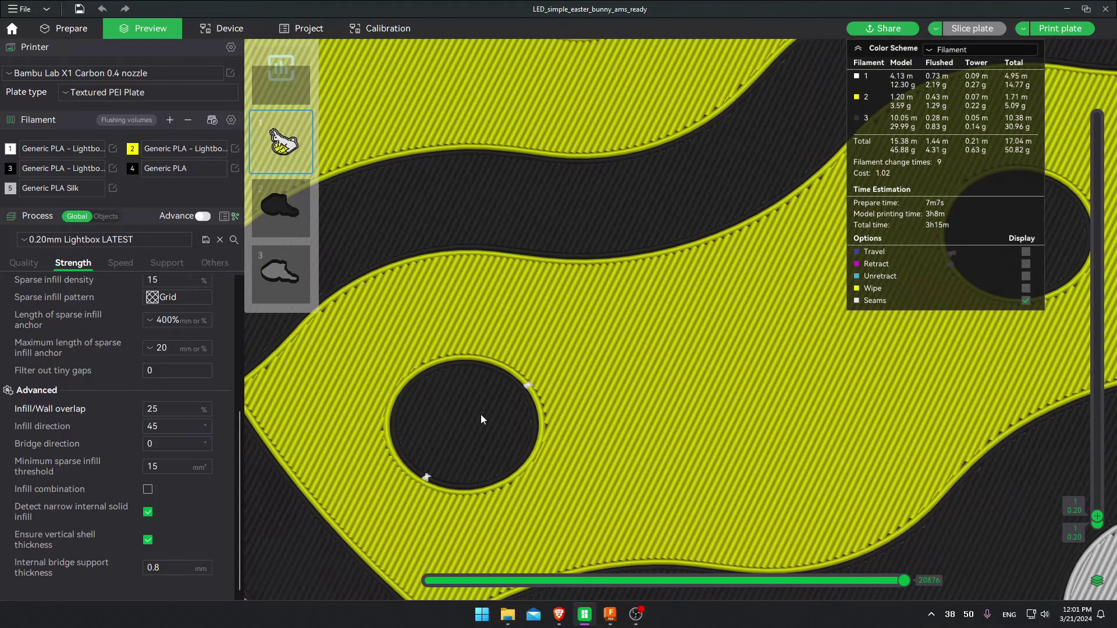
scroll(480, 415, "down", 4)
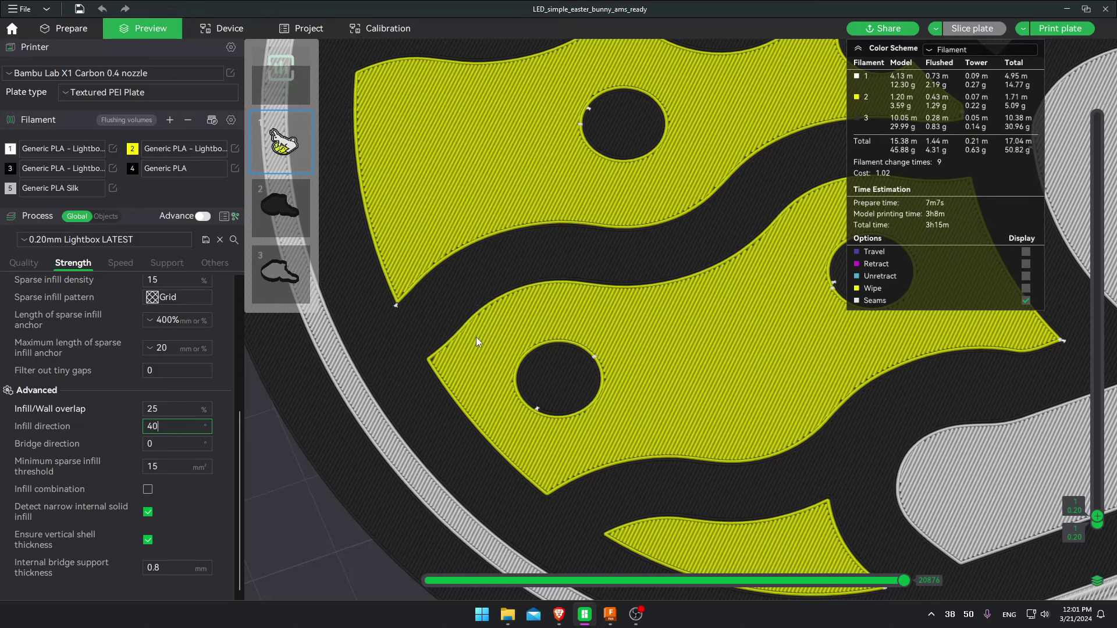
key("Return")
left_click(977, 29)
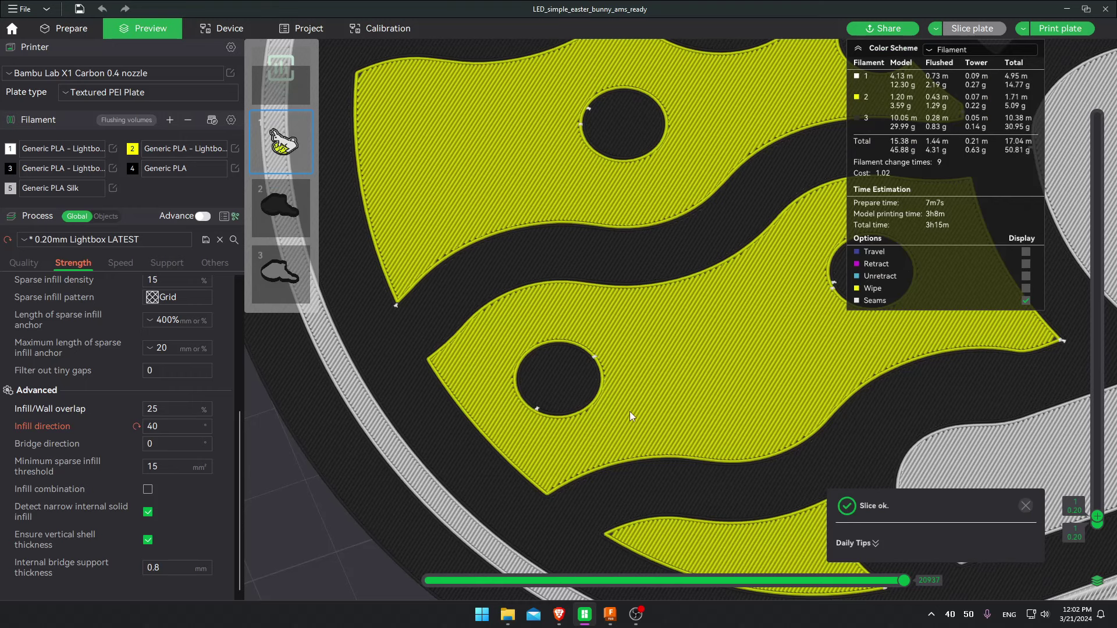
scroll(629, 411, "down", 5)
left_click(136, 425)
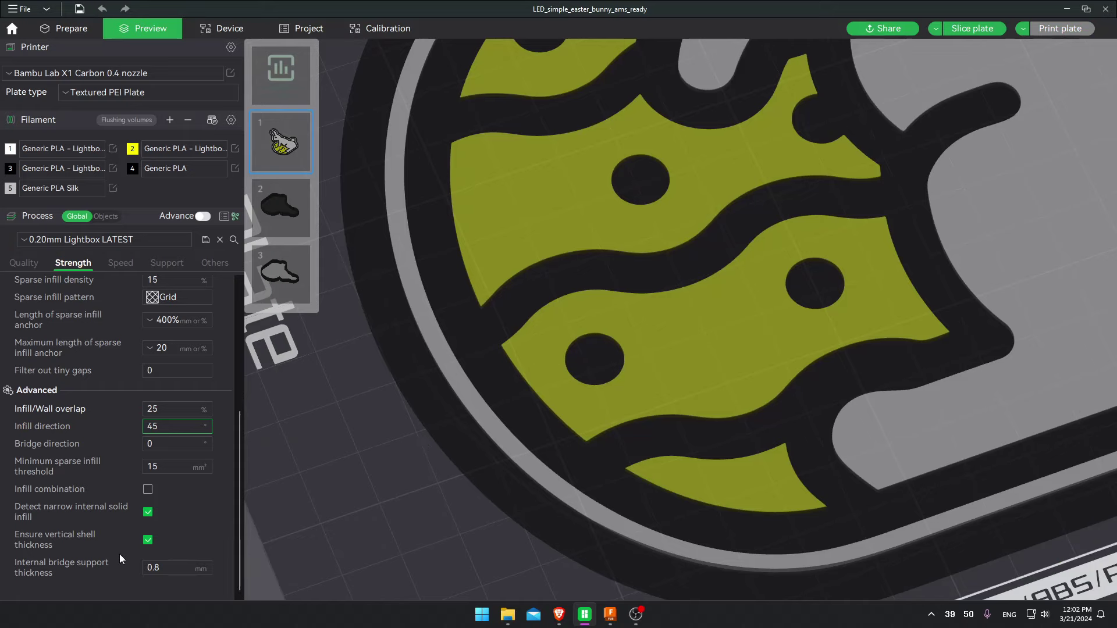
Review the Speed tab's top surface speed and re-slice plate 1 (3h15m, 50.82 g)
left_click(123, 265)
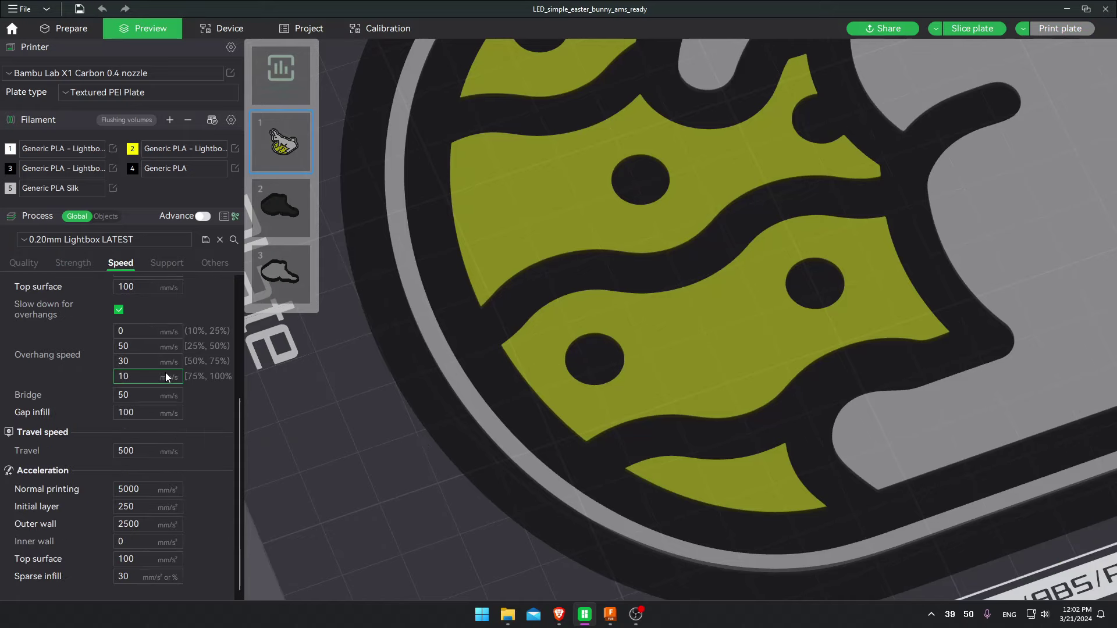
scroll(165, 377, "up", 5)
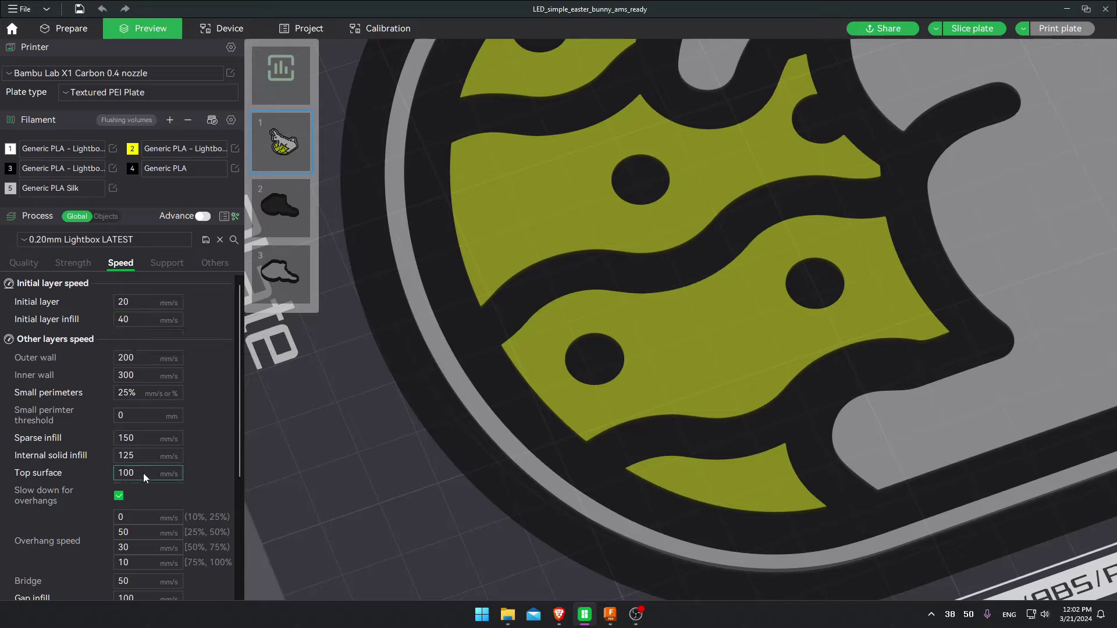
scroll(148, 469, "down", 2)
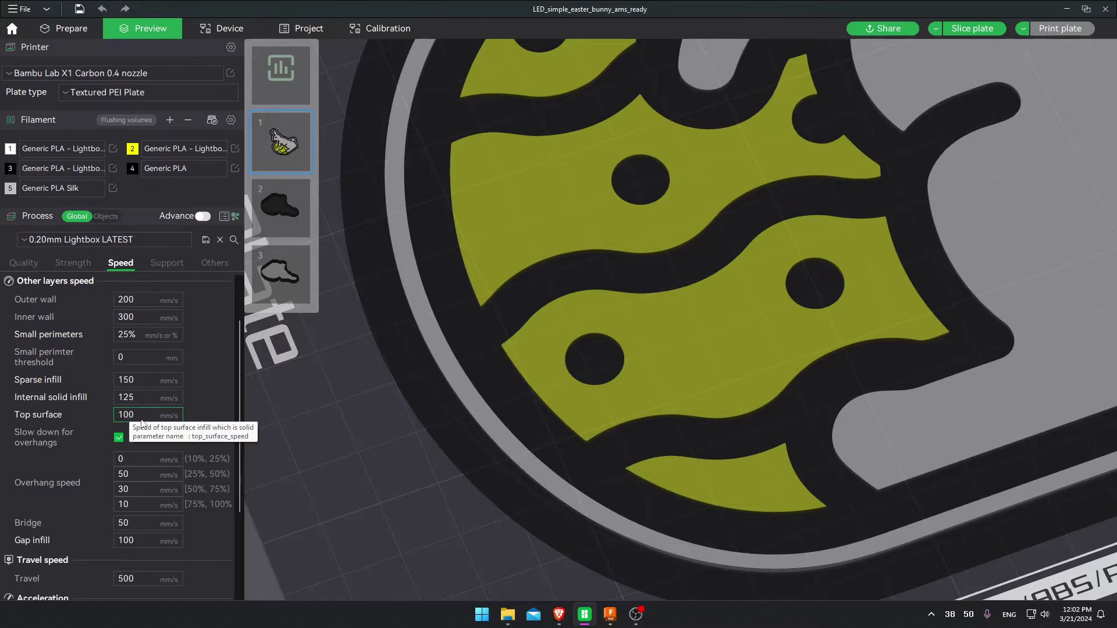
scroll(462, 424, "up", 5)
scroll(454, 407, "down", 4)
scroll(447, 393, "down", 5)
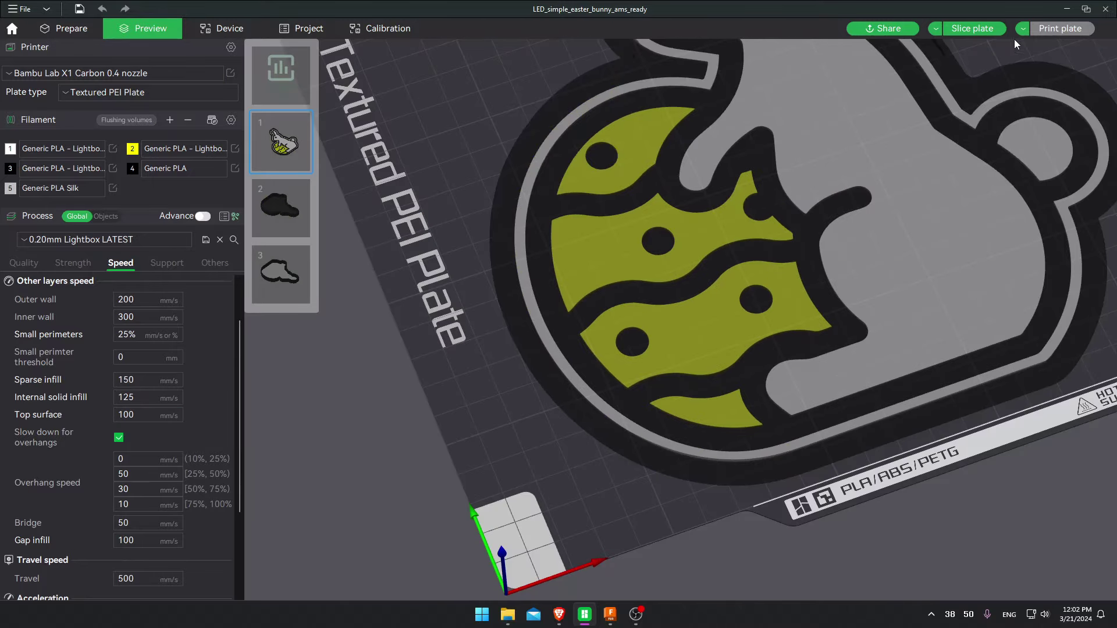
left_click(971, 28)
scroll(802, 224, "up", 3)
scroll(801, 225, "down", 4)
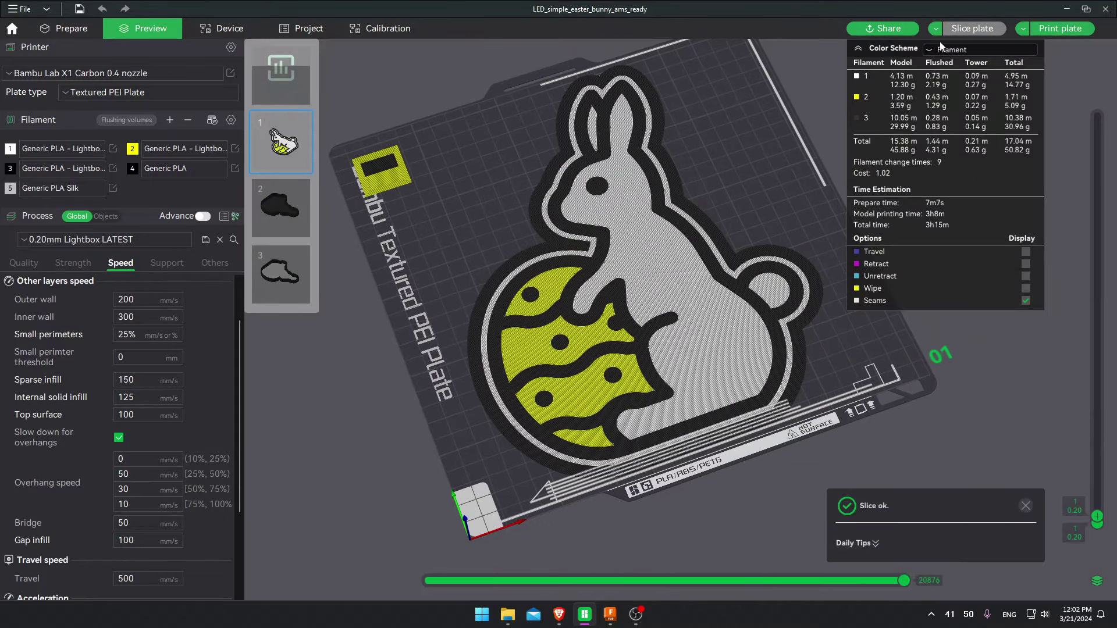
Colour the sliced preview by Speed and reveal all 40 layers up to 8.00 mm
left_click(953, 48)
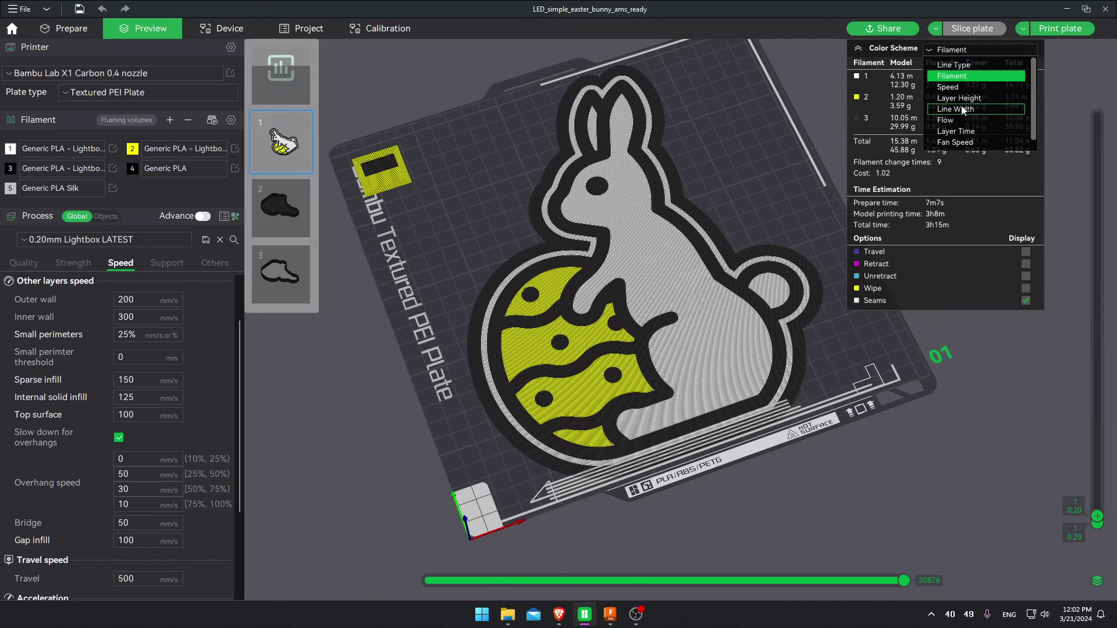
left_click(949, 87)
scroll(692, 279, "up", 1)
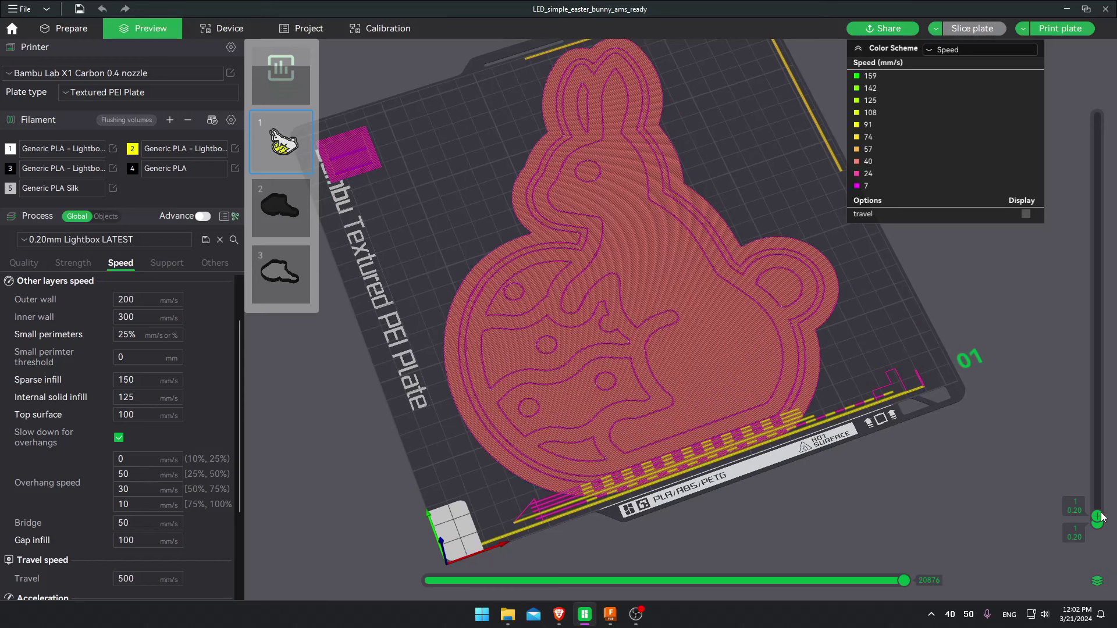
left_click_drag(1097, 516, 1101, 87)
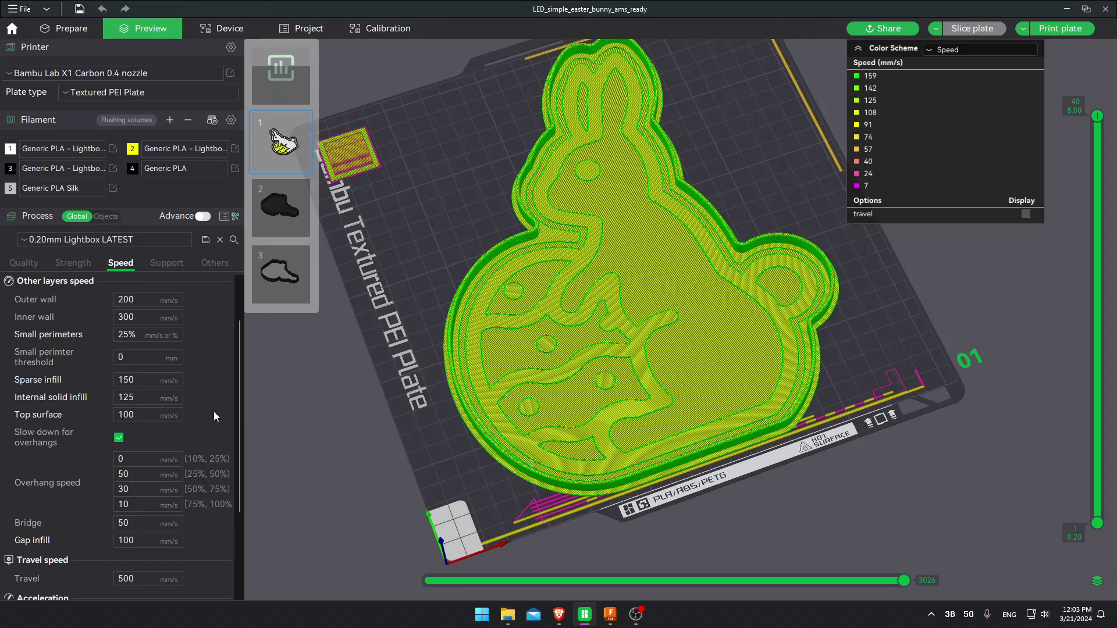
scroll(117, 480, "up", 2)
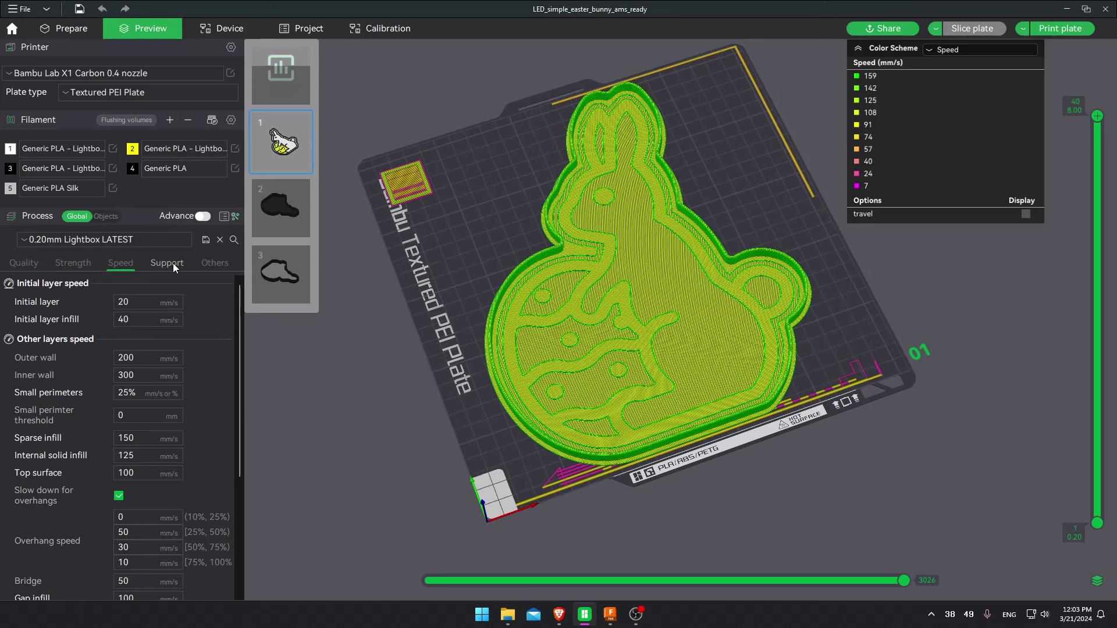
Enable the prime tower with 10 mm width and 30 mm³ prime volume, then re-slice
left_click(215, 263)
triple_click(169, 444)
type("10")
left_click(989, 29)
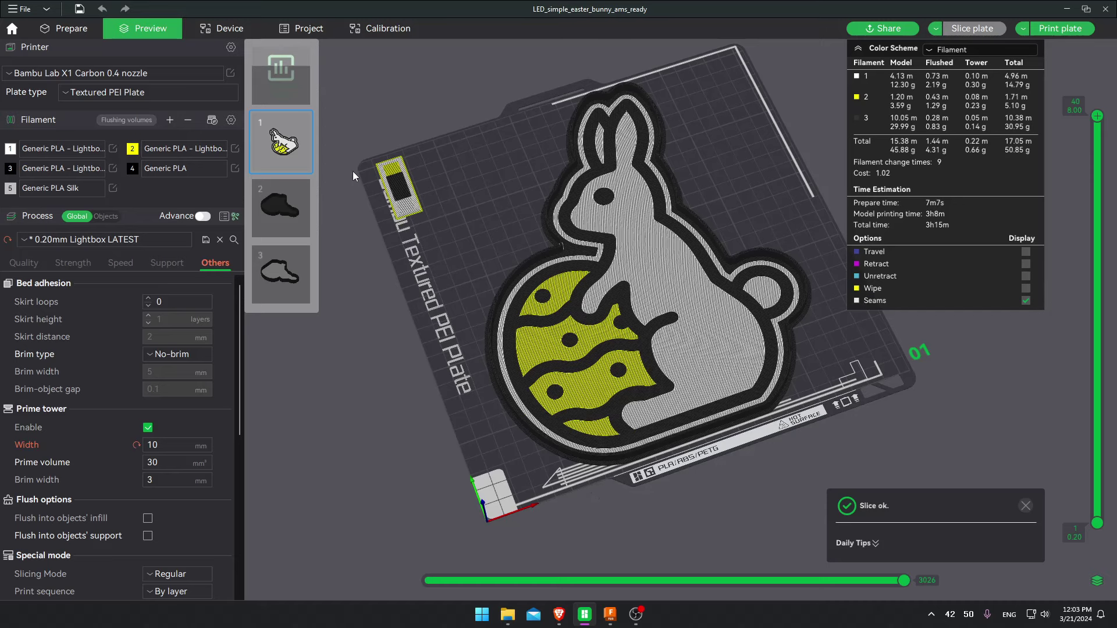
scroll(436, 268, "up", 2)
left_click_drag(438, 259, 486, 235)
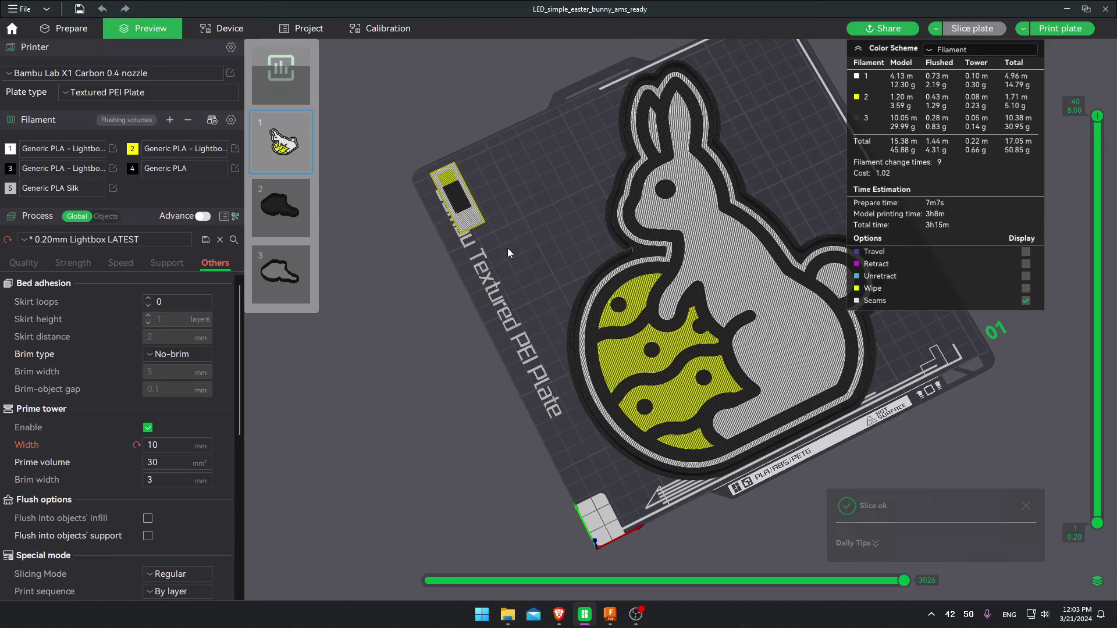
left_click_drag(539, 388, 526, 410)
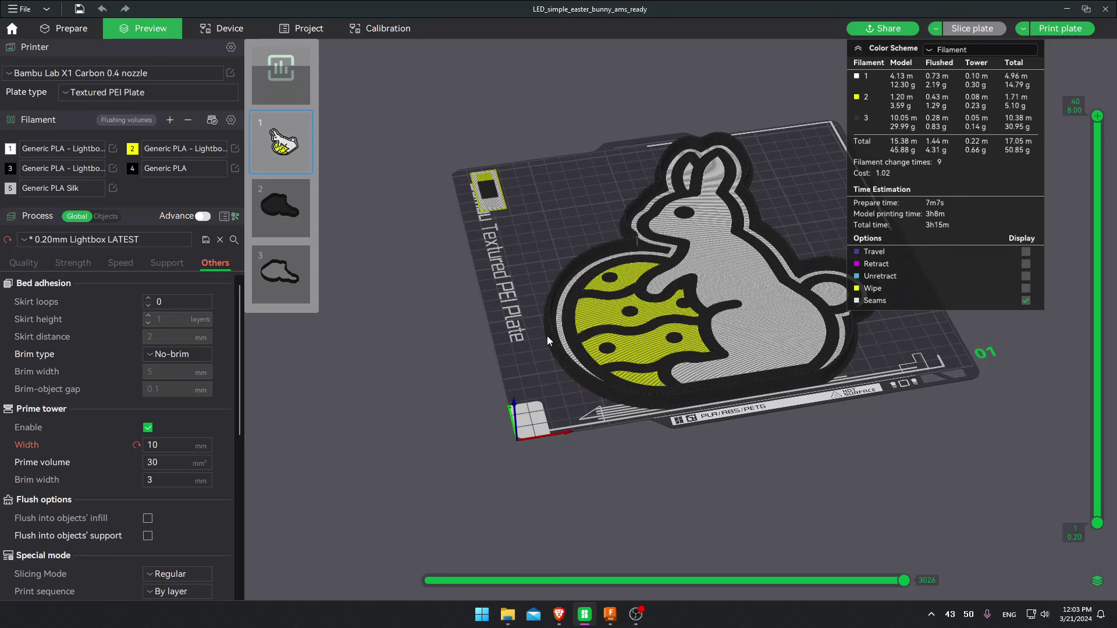
right_click_drag(529, 292, 474, 369)
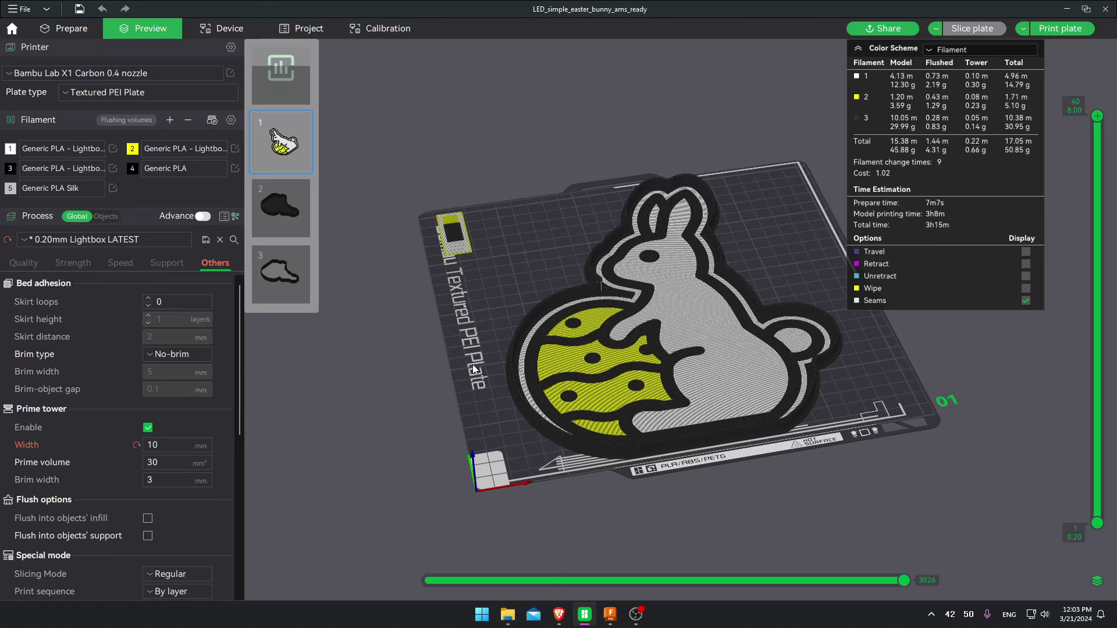
left_click_drag(484, 421, 502, 465)
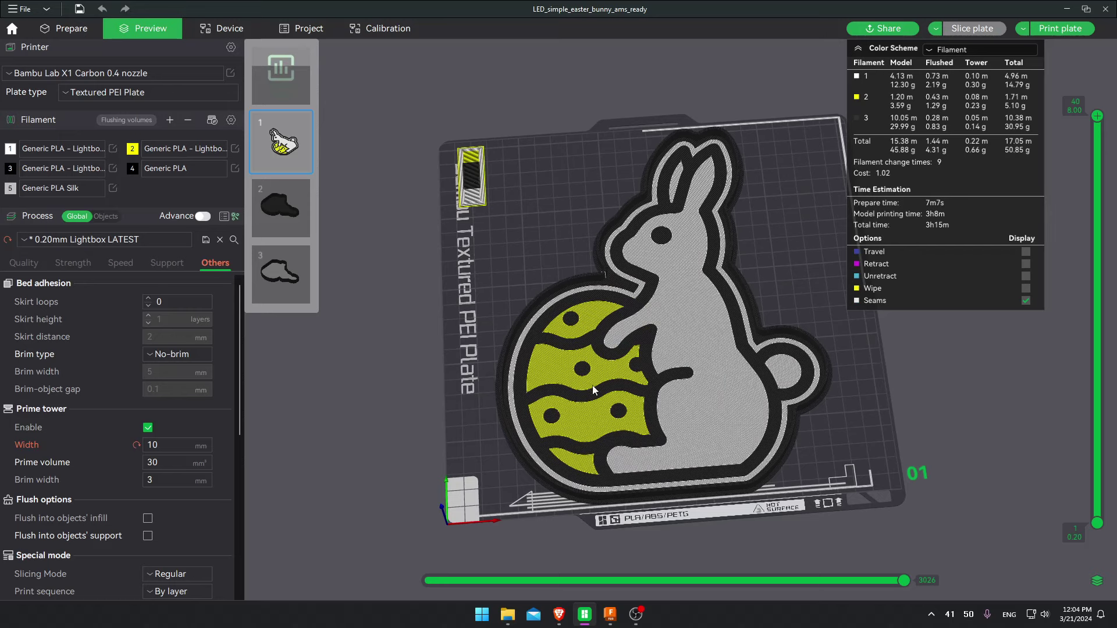
Save the modified 0.20mm Lightbox LATEST process preset and scroll the Others tab to G-code output
left_click(136, 444)
scroll(211, 418, "down", 5)
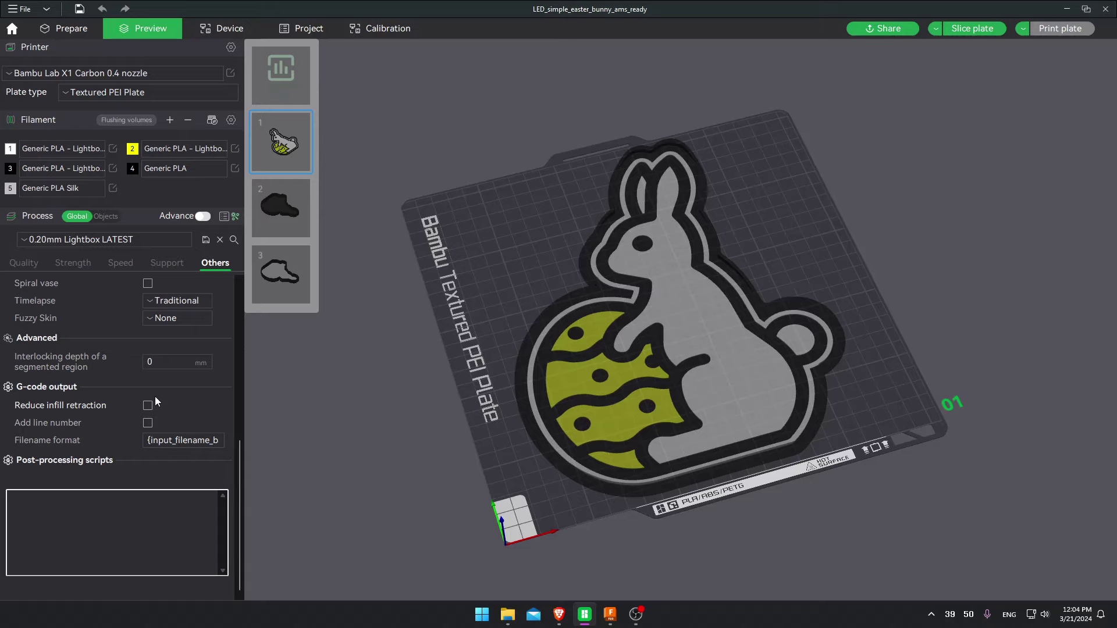
mouse_move(93, 408)
Launch OrcaSlicer 2.0.0-beta from Windows search and let it open an untitled project
key("super")
type("orca")
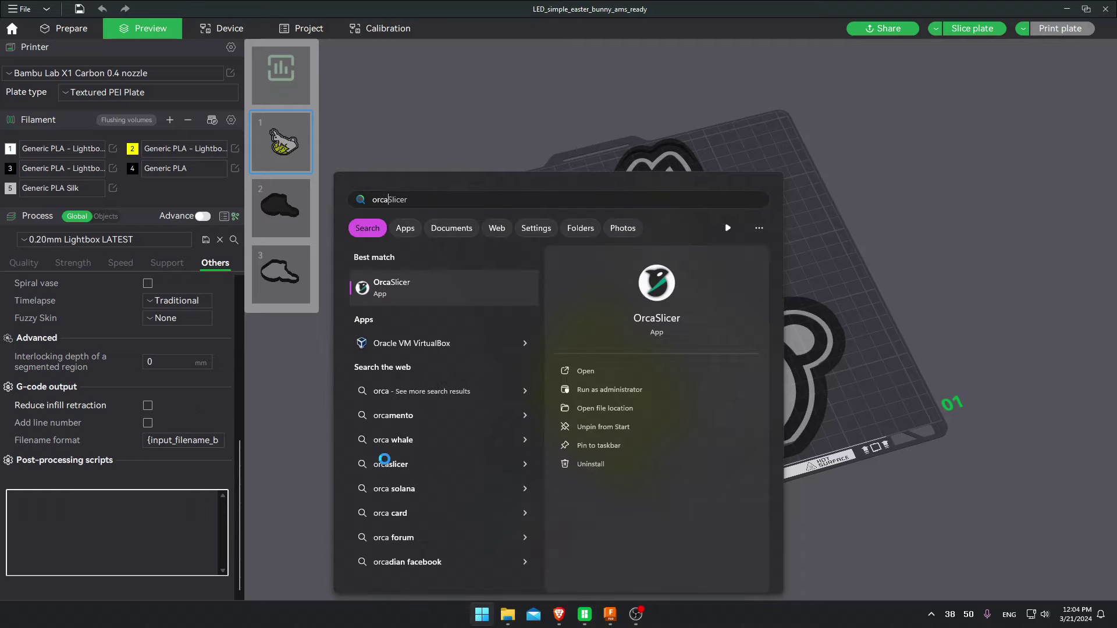
key("Return")
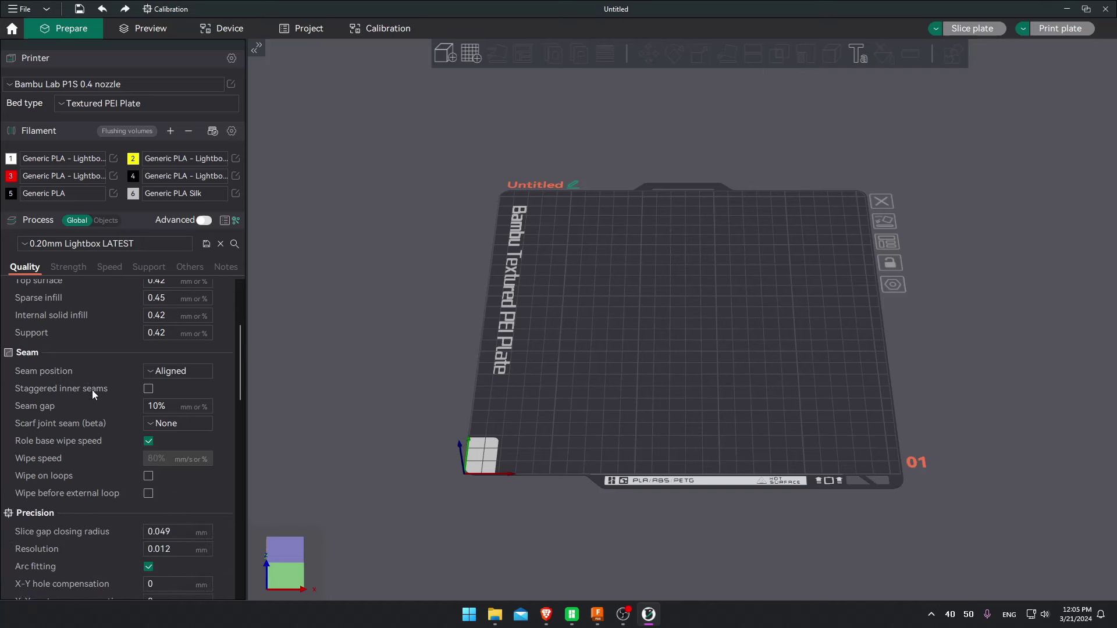
scroll(92, 389, "down", 3)
scroll(92, 390, "down", 2)
left_click_drag(240, 414, 232, 503)
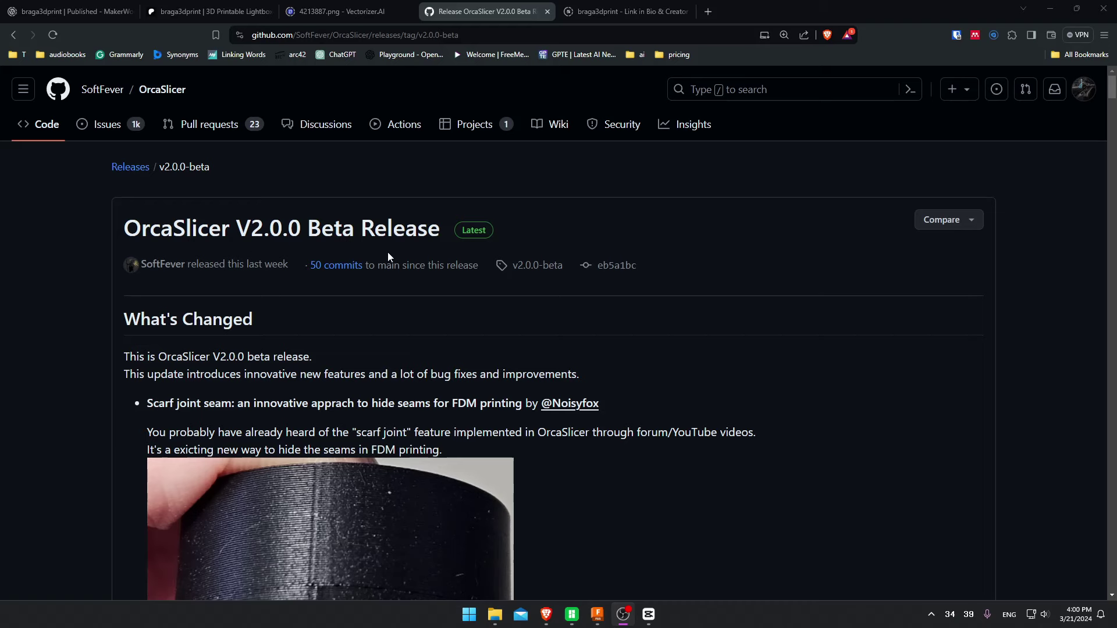
Scroll the OrcaSlicer v2.0.0-beta release notes to the Small area flow compensation section
scroll(407, 285, "down", 15)
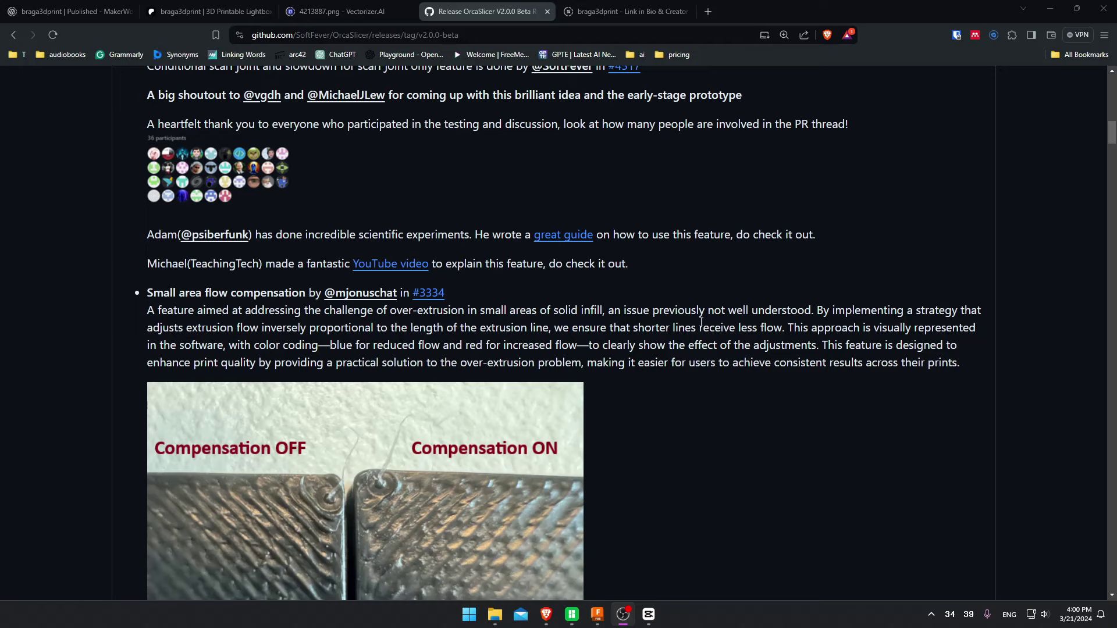
scroll(695, 323, "down", 3)
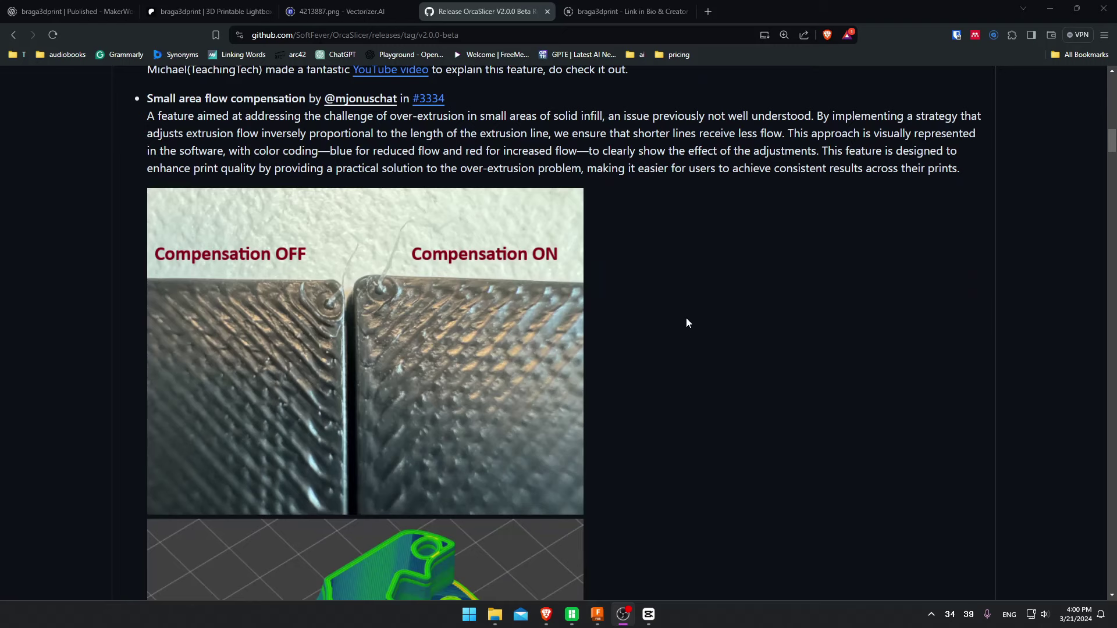
scroll(687, 323, "down", 3)
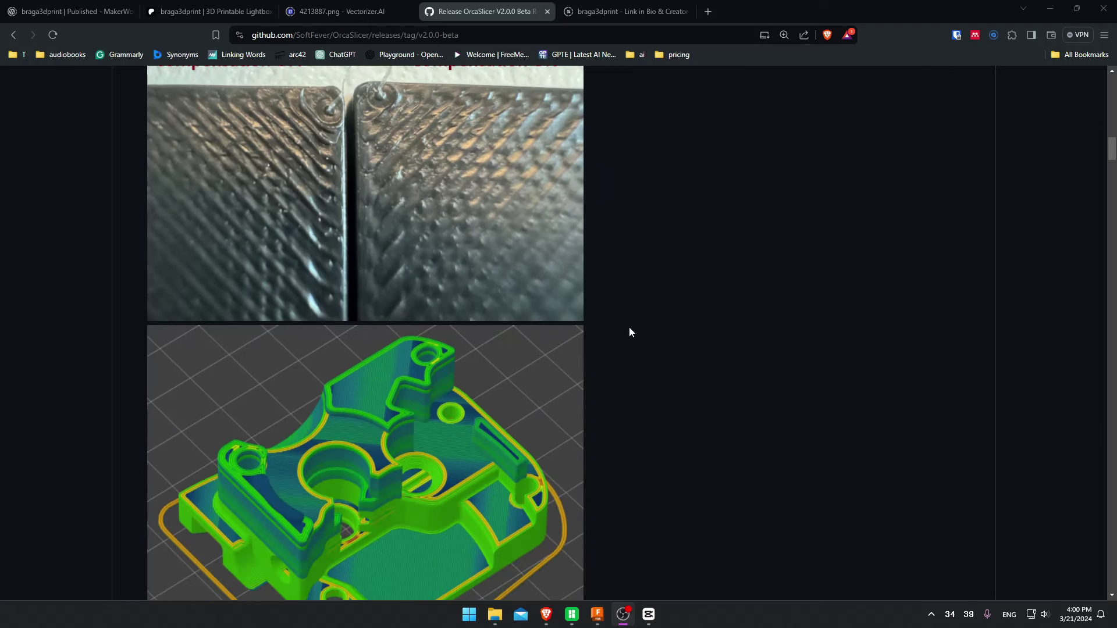
scroll(544, 386, "down", 3)
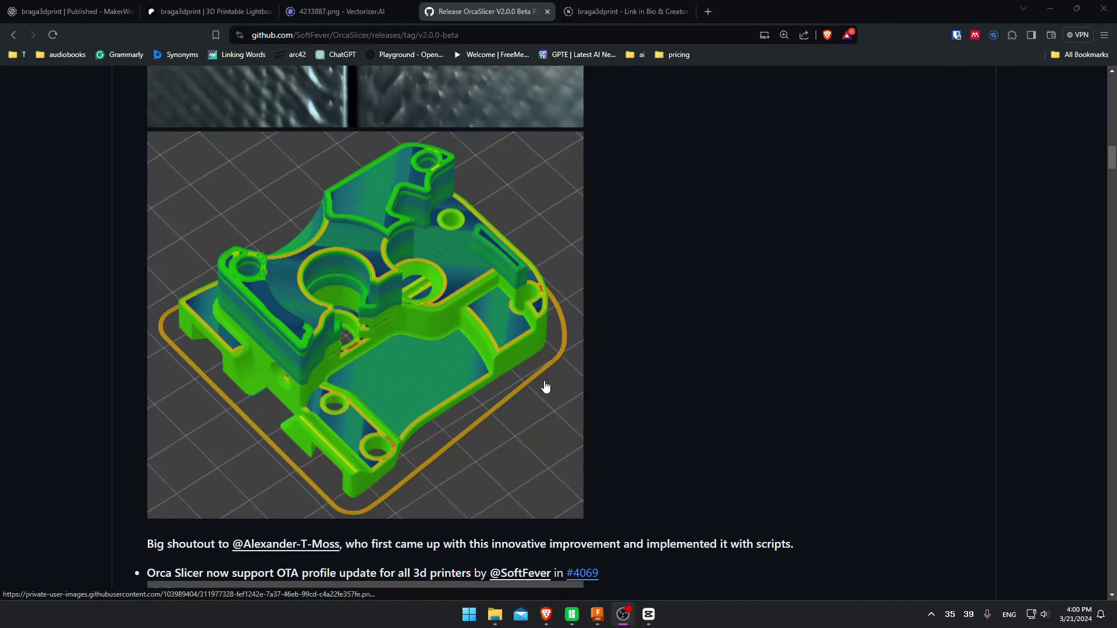
scroll(545, 387, "up", 1)
scroll(545, 386, "up", 1)
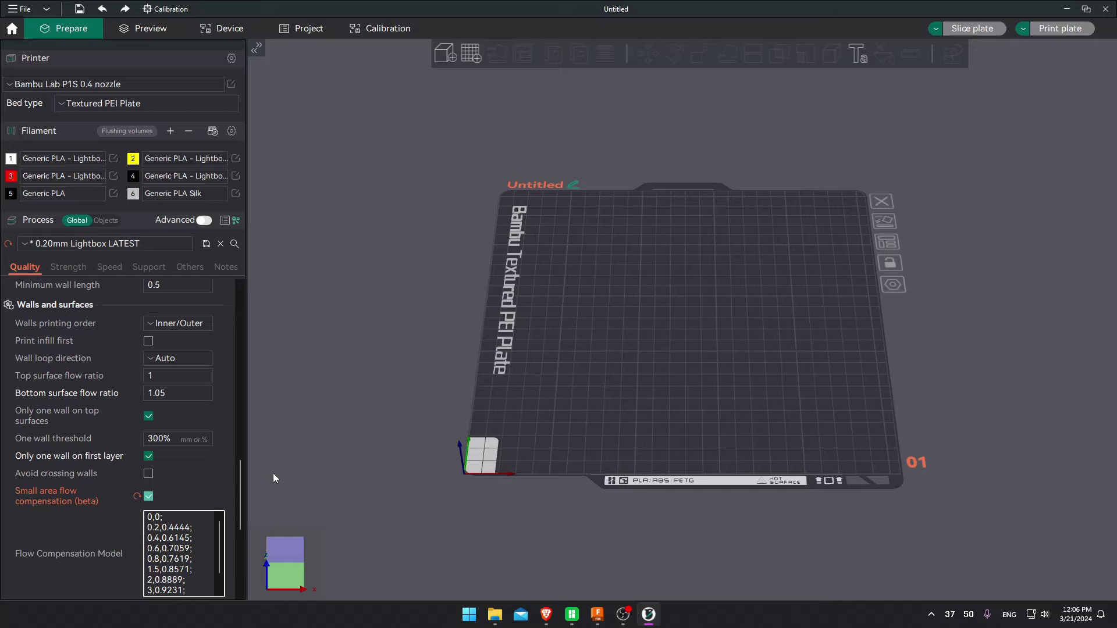
Scroll to view the LED_simple_easter_bunny_ams_ready project's bunny, egg and frame parts
scroll(116, 495, "down", 2)
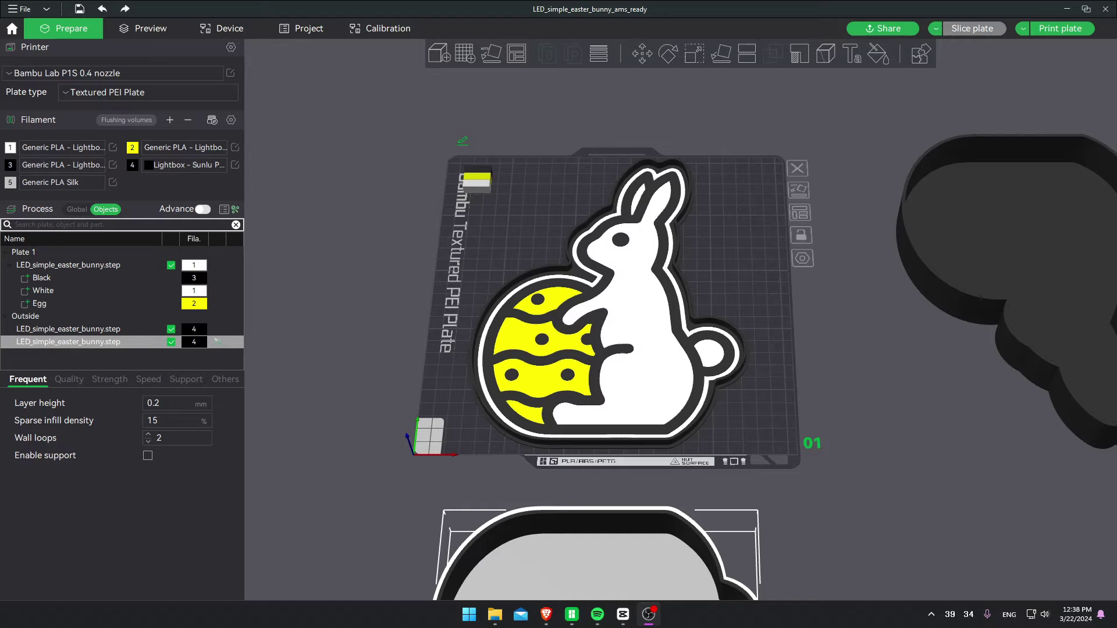
left_click(113, 147)
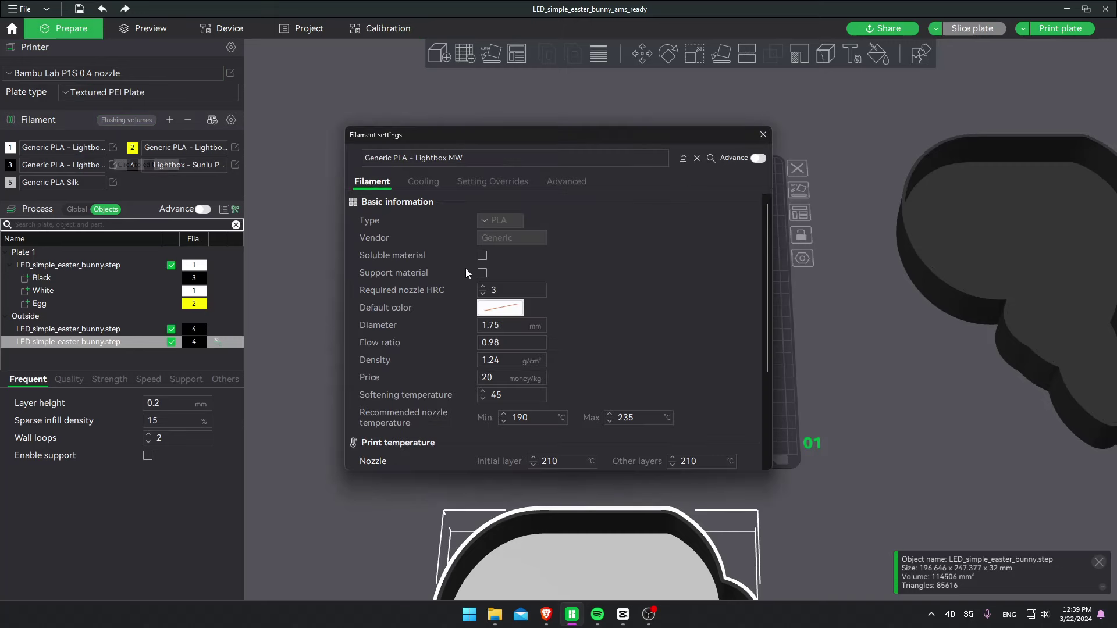
scroll(504, 270, "down", 5)
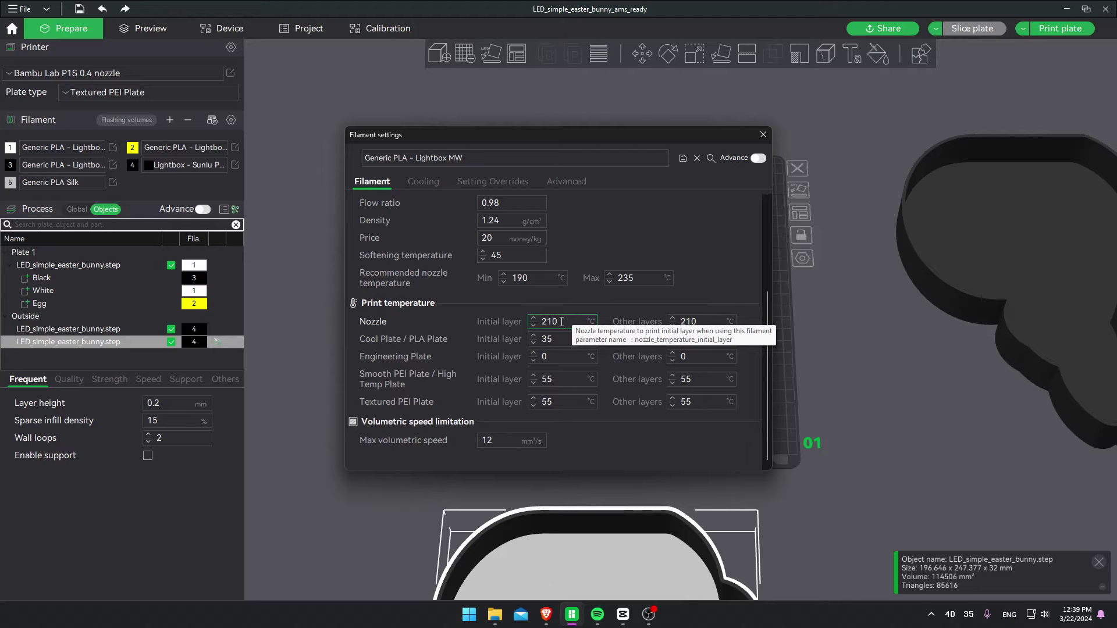
left_click(422, 182)
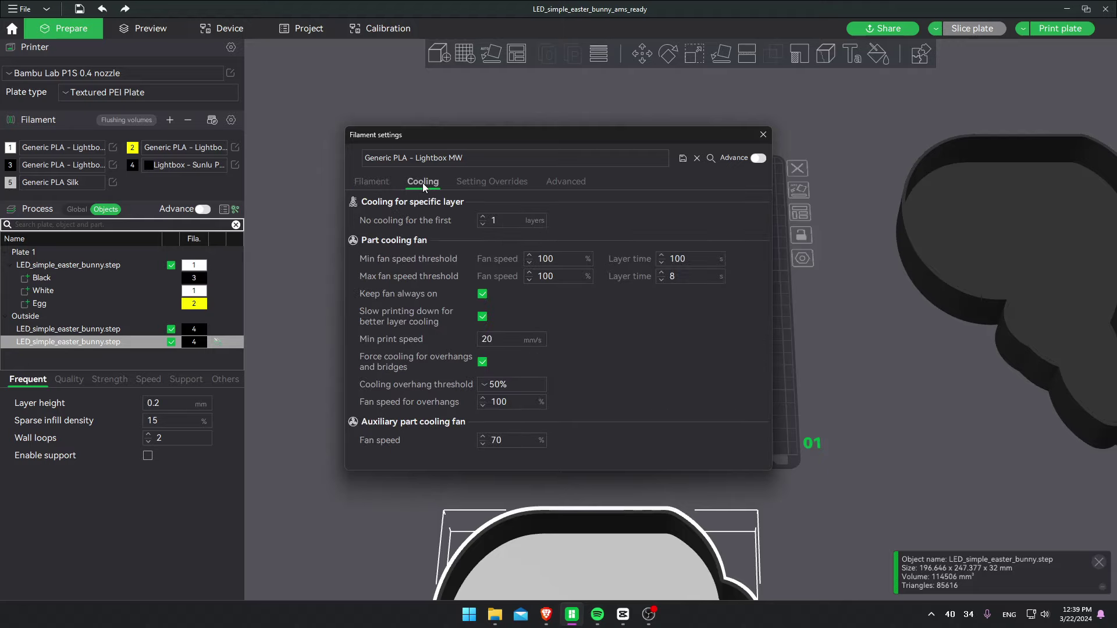
left_click(489, 183)
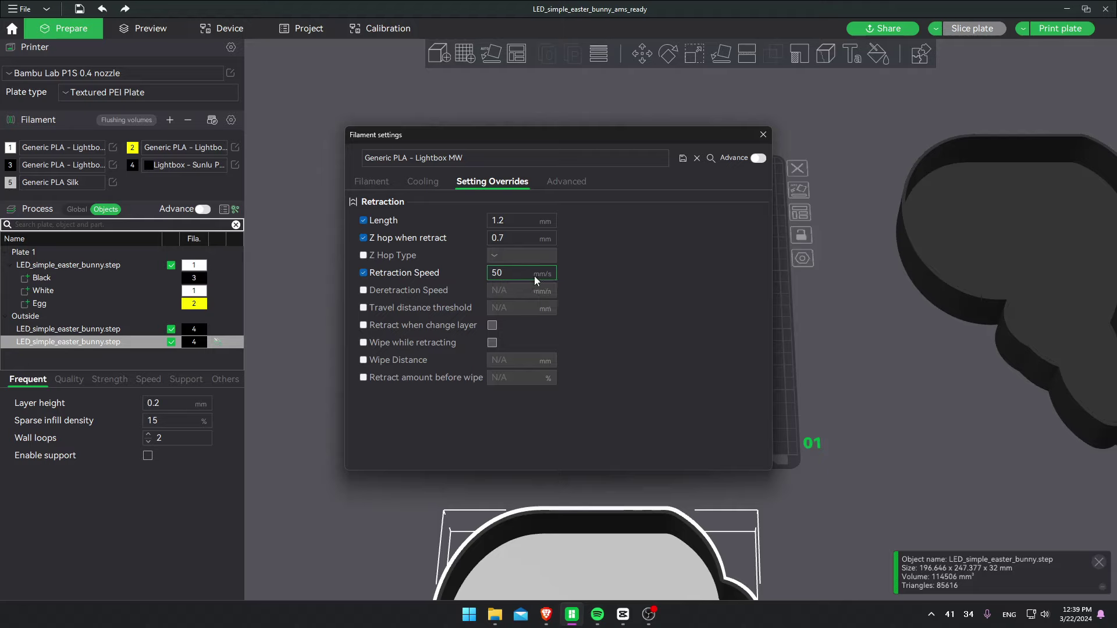
left_click(567, 182)
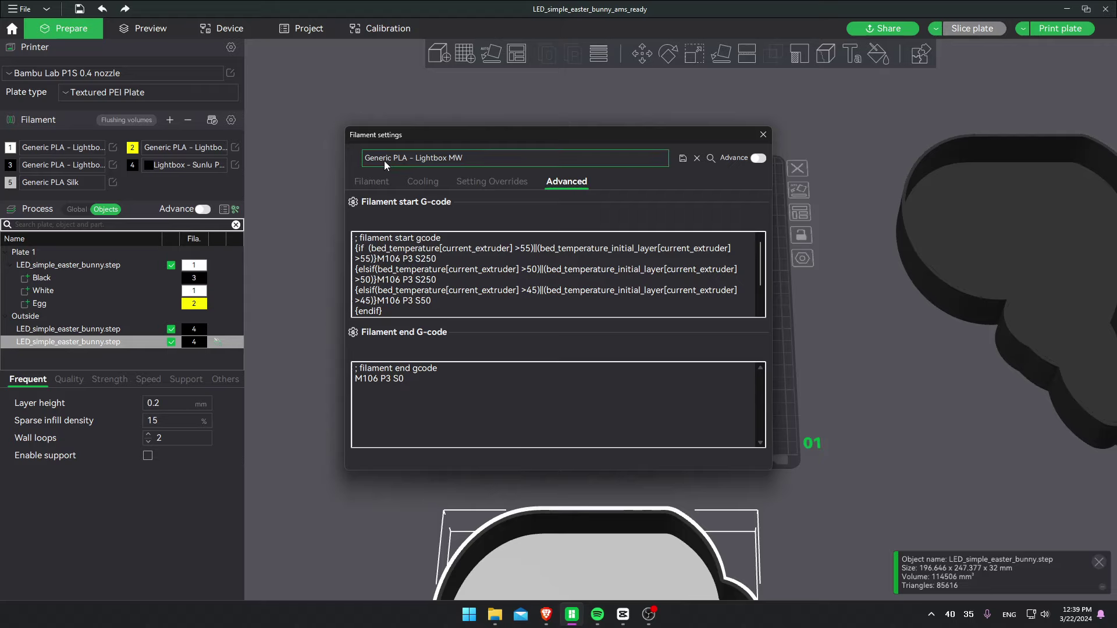
left_click(375, 182)
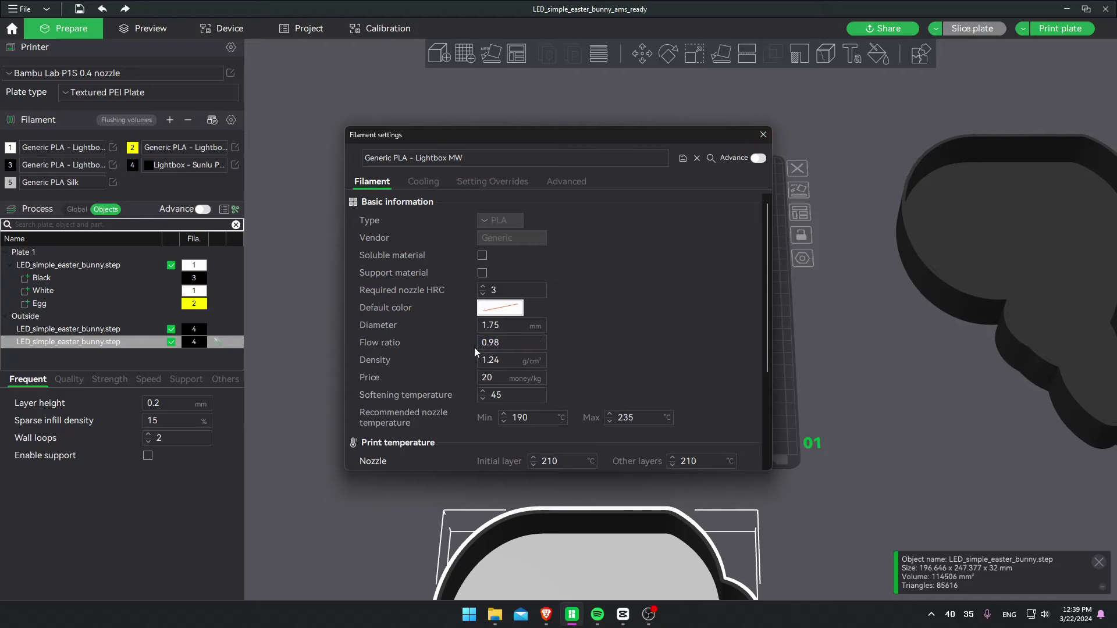
Switch filament 1 to Lightbox - Winkle PLA HD Glaciar White and check its 0.939 flow ratio
left_click(63, 147)
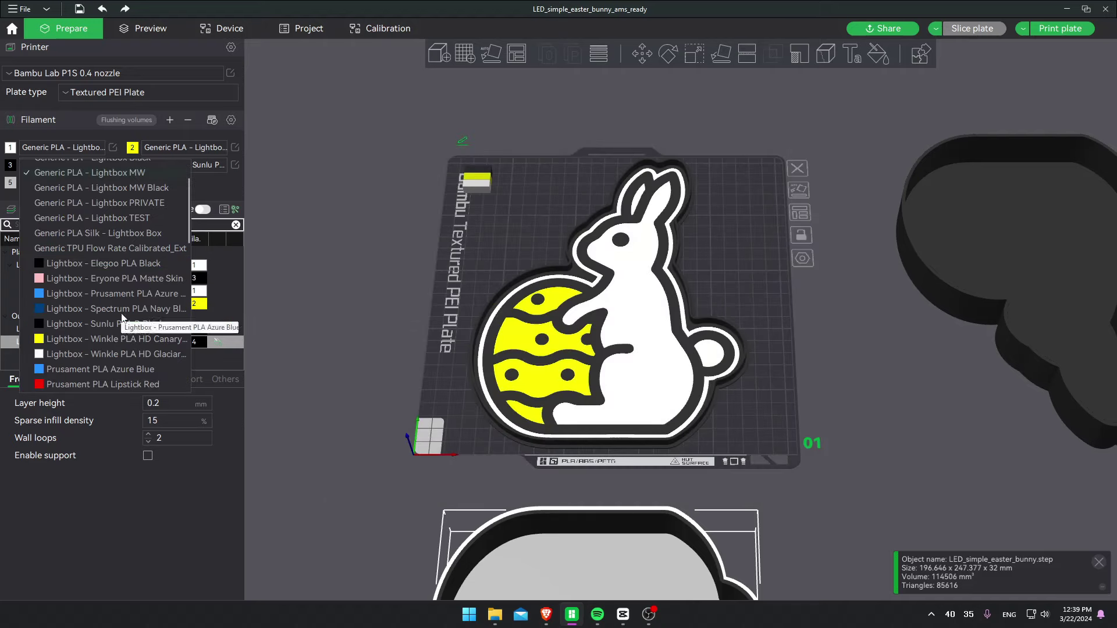
left_click(116, 345)
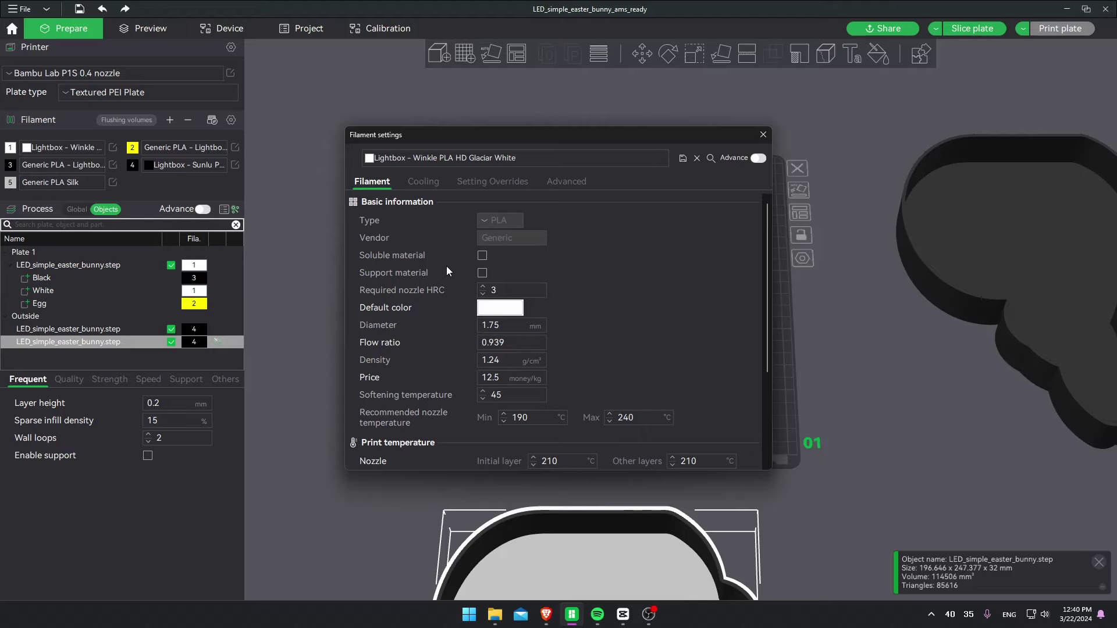
left_click(513, 343)
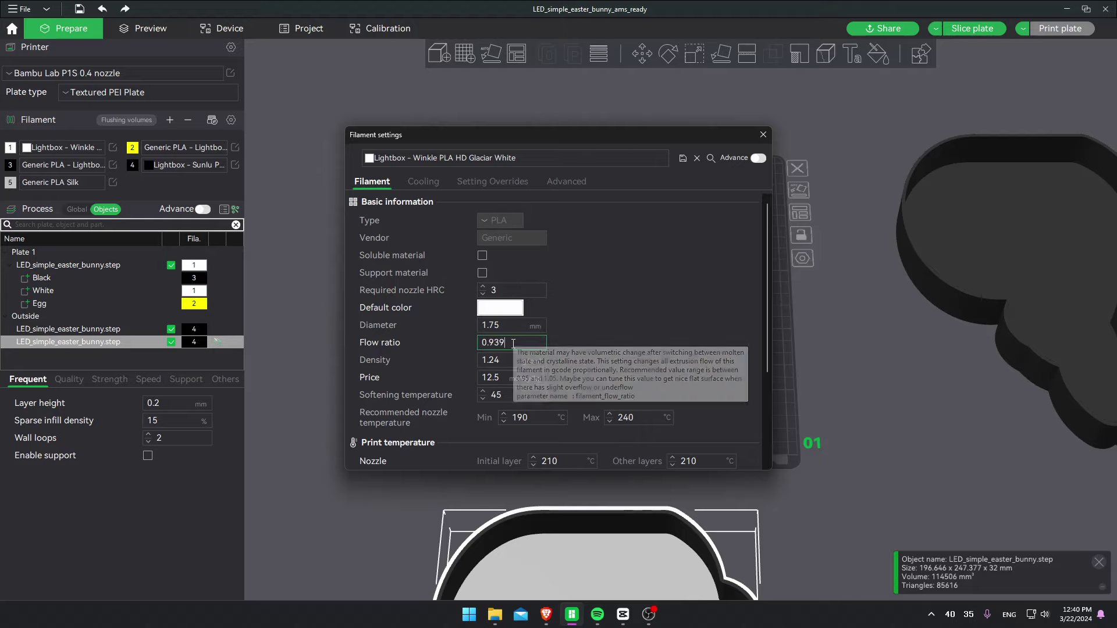
left_click_drag(513, 343, 476, 342)
Review the Sunlu PLA R Black preset's 200 first-layer temperature, cooling and retraction overrides
scroll(562, 323, "down", 3)
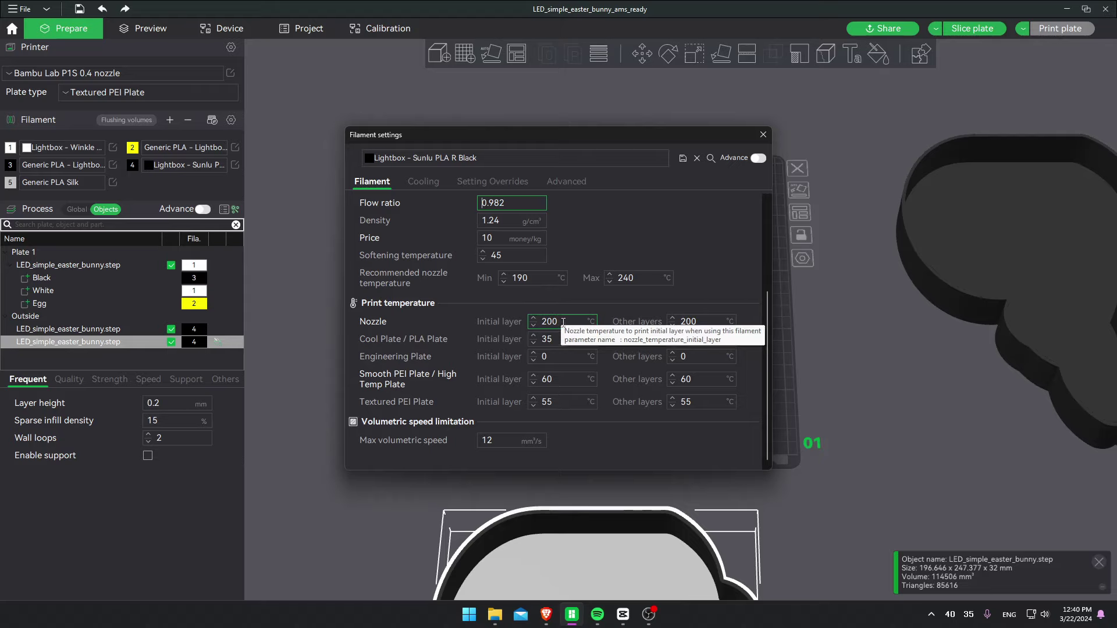
double_click(553, 321)
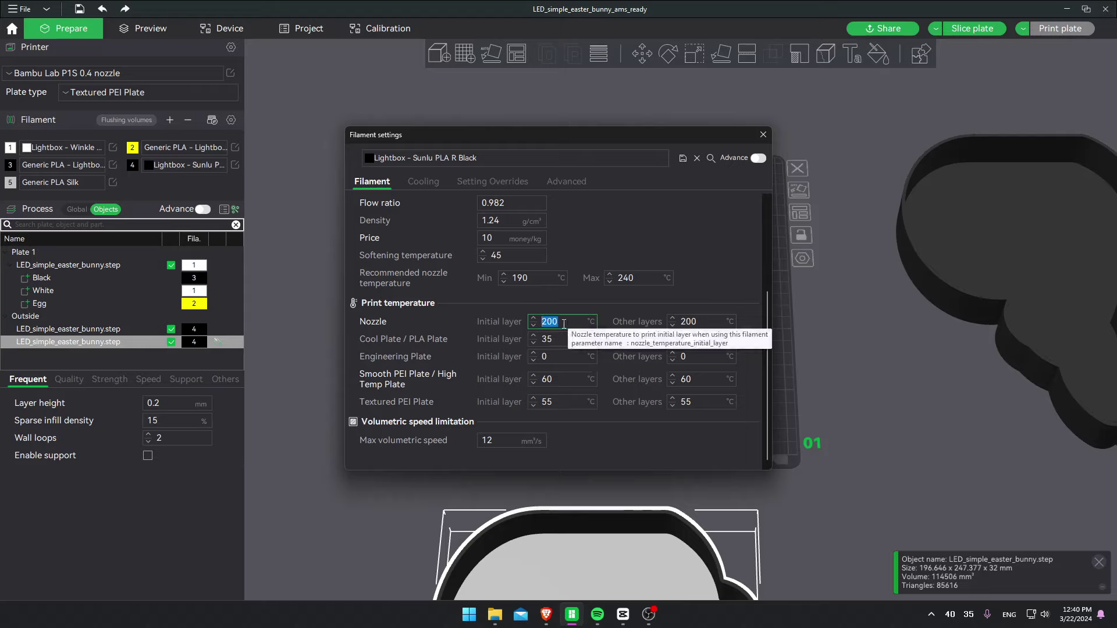
left_click(426, 183)
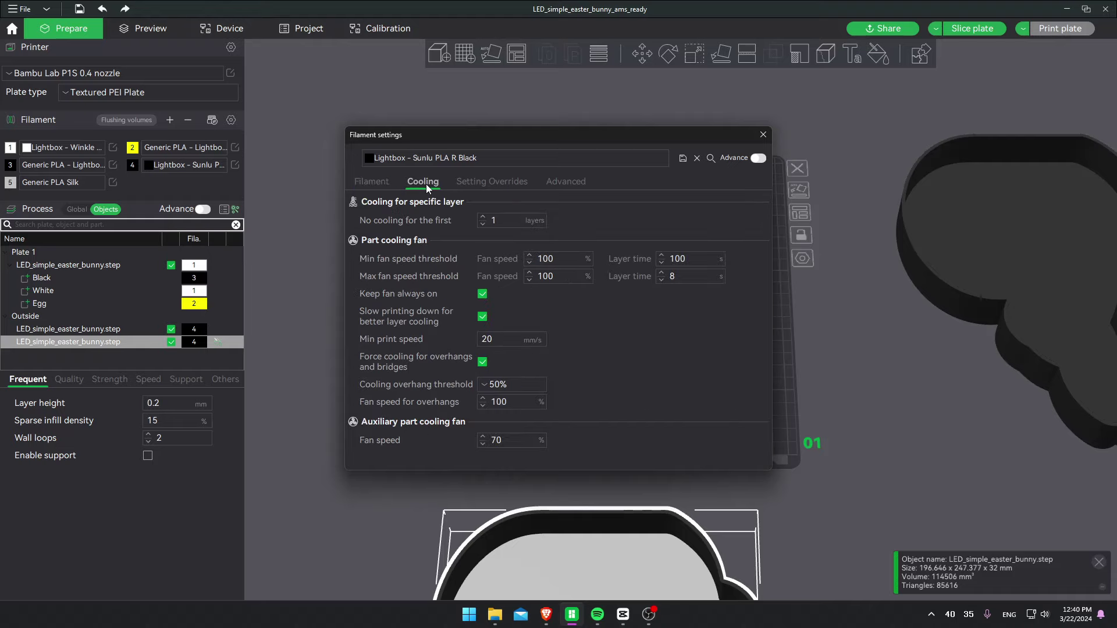
left_click(471, 184)
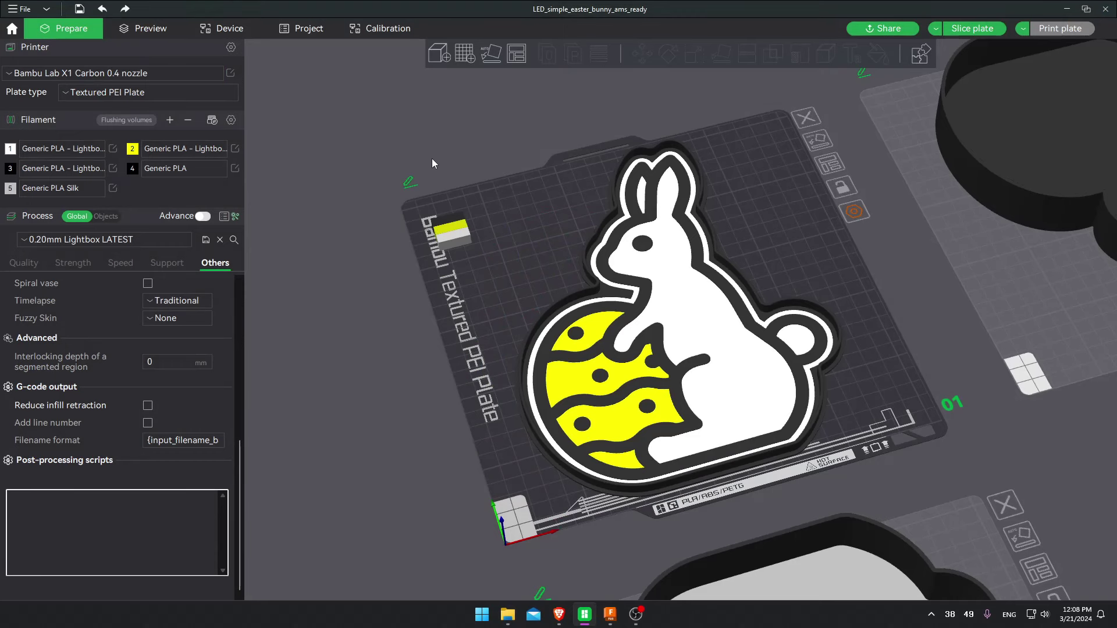
scroll(362, 322, "up", 2)
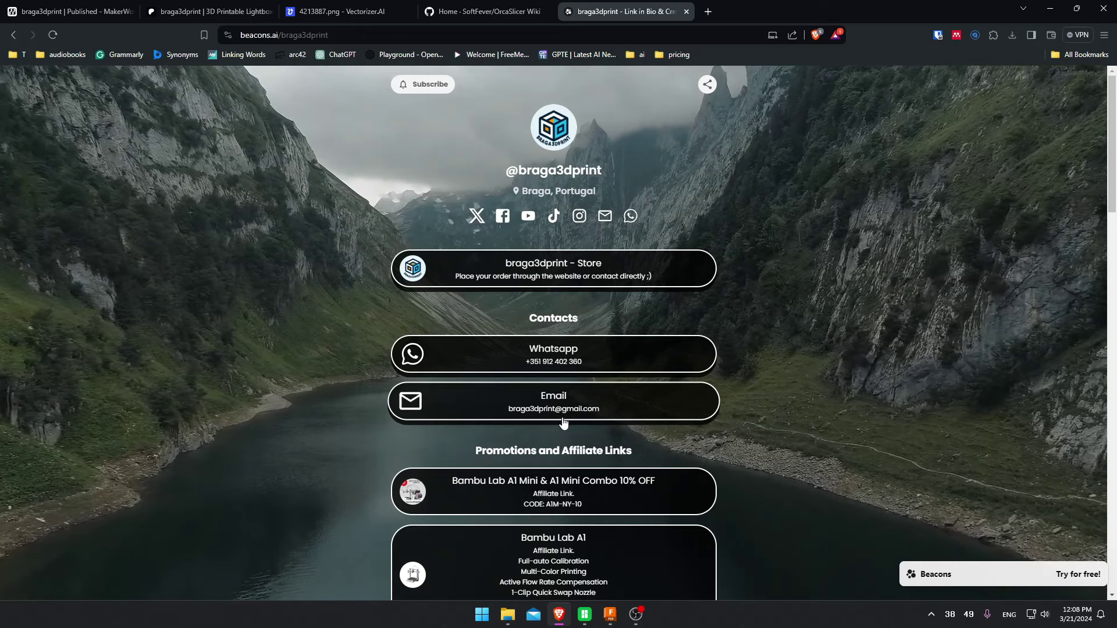
scroll(265, 384, "down", 2)
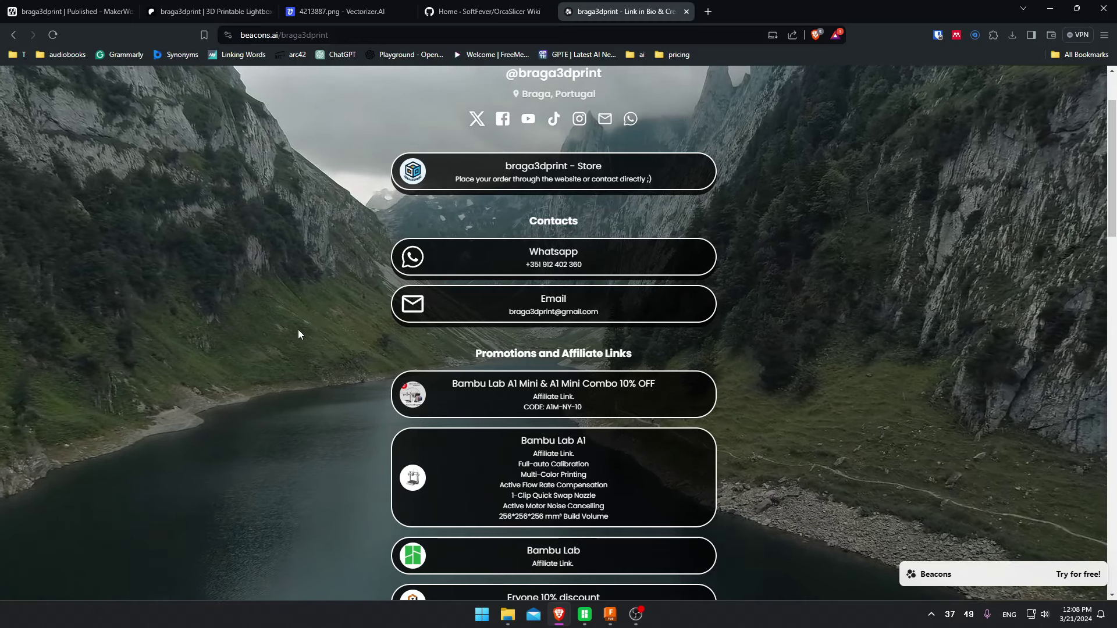
scroll(298, 334, "down", 2)
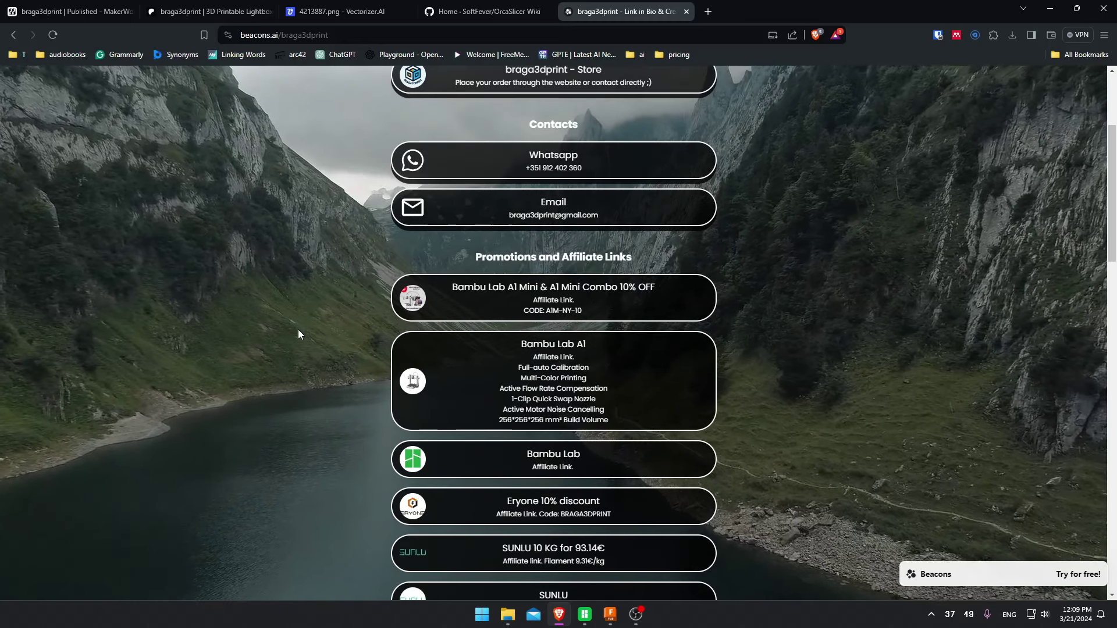
scroll(293, 331, "down", 1)
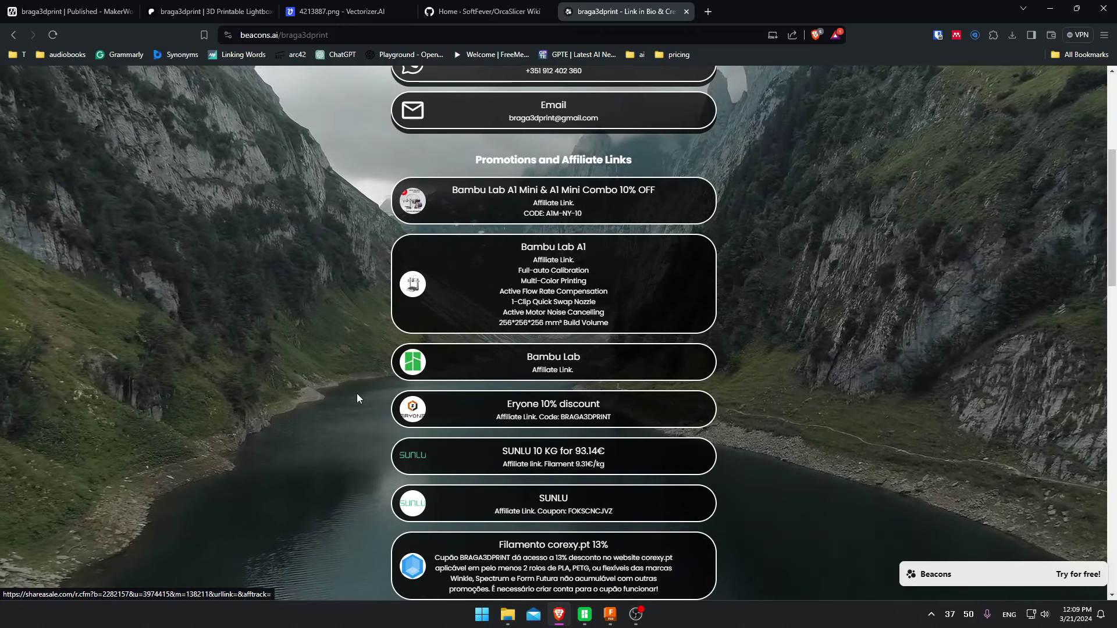
scroll(344, 419, "down", 2)
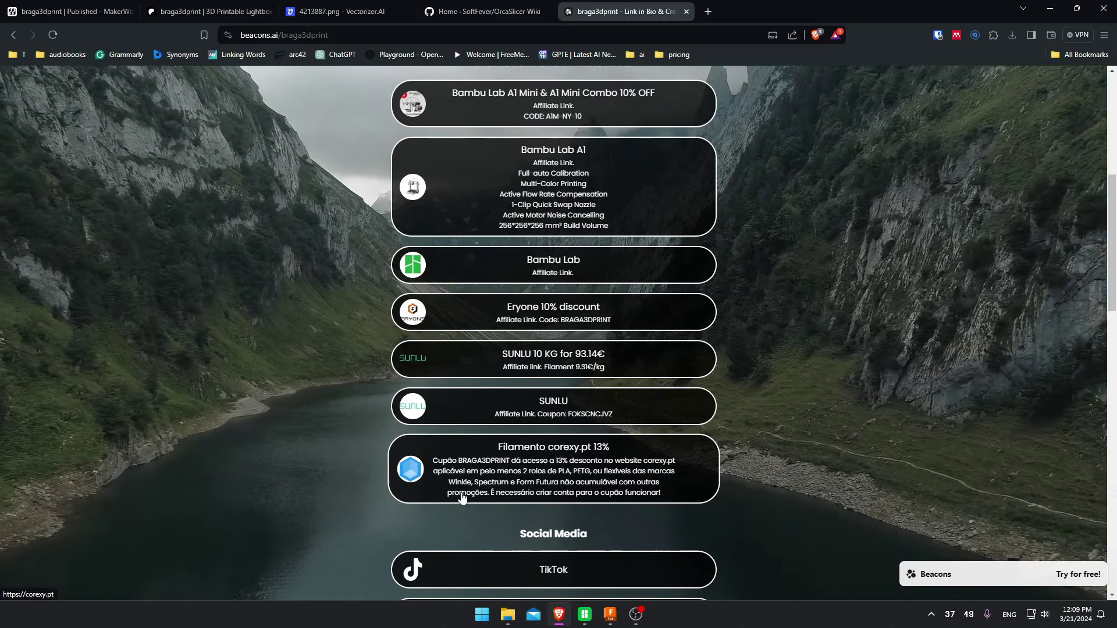
scroll(233, 407, "down", 3)
scroll(262, 416, "up", 10)
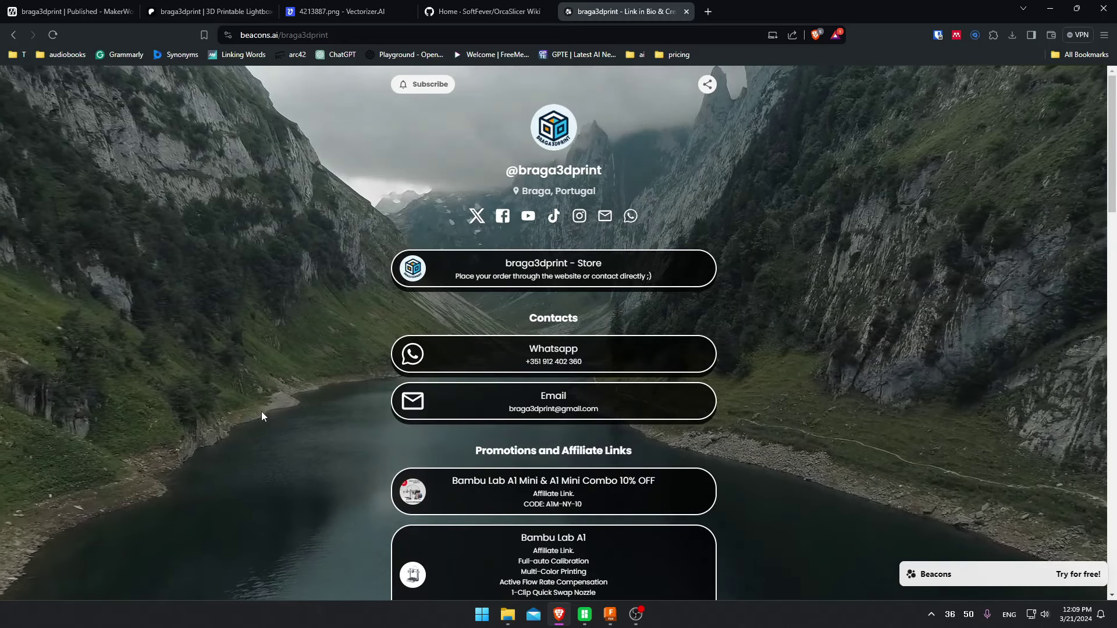